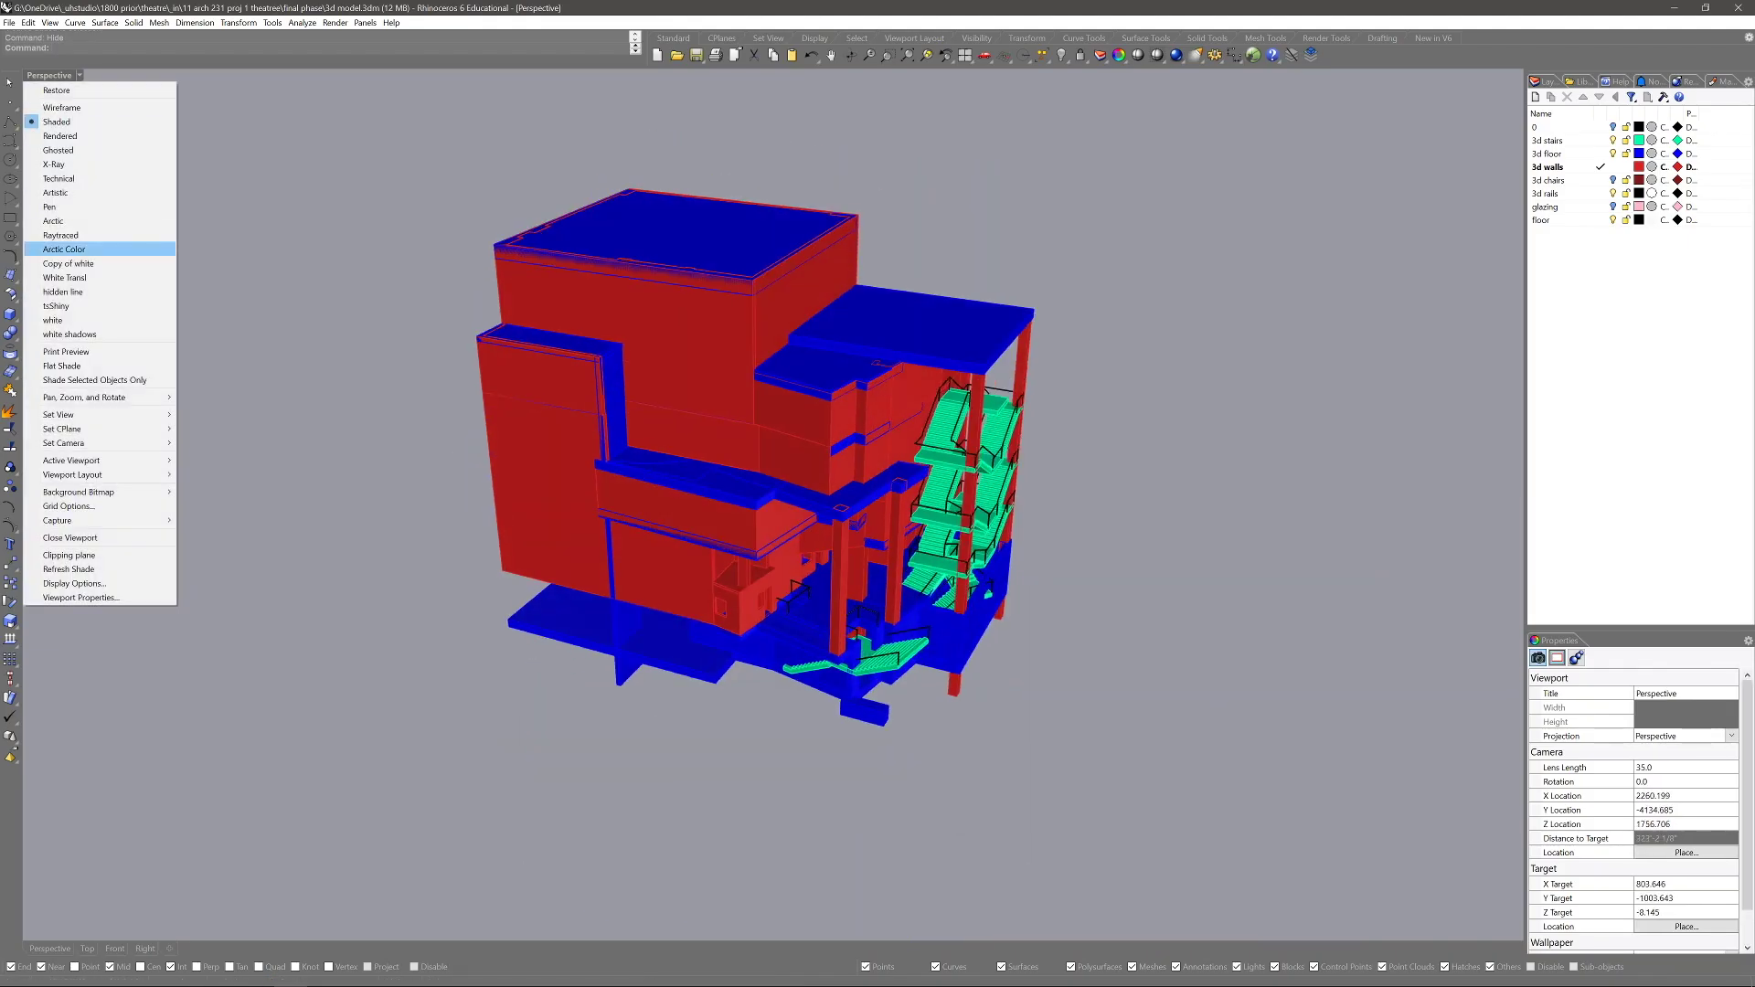
Set the Perspective viewport to Arctic display and raise the soft edge quality in the Arctic mode's shadow settings
click(64, 249)
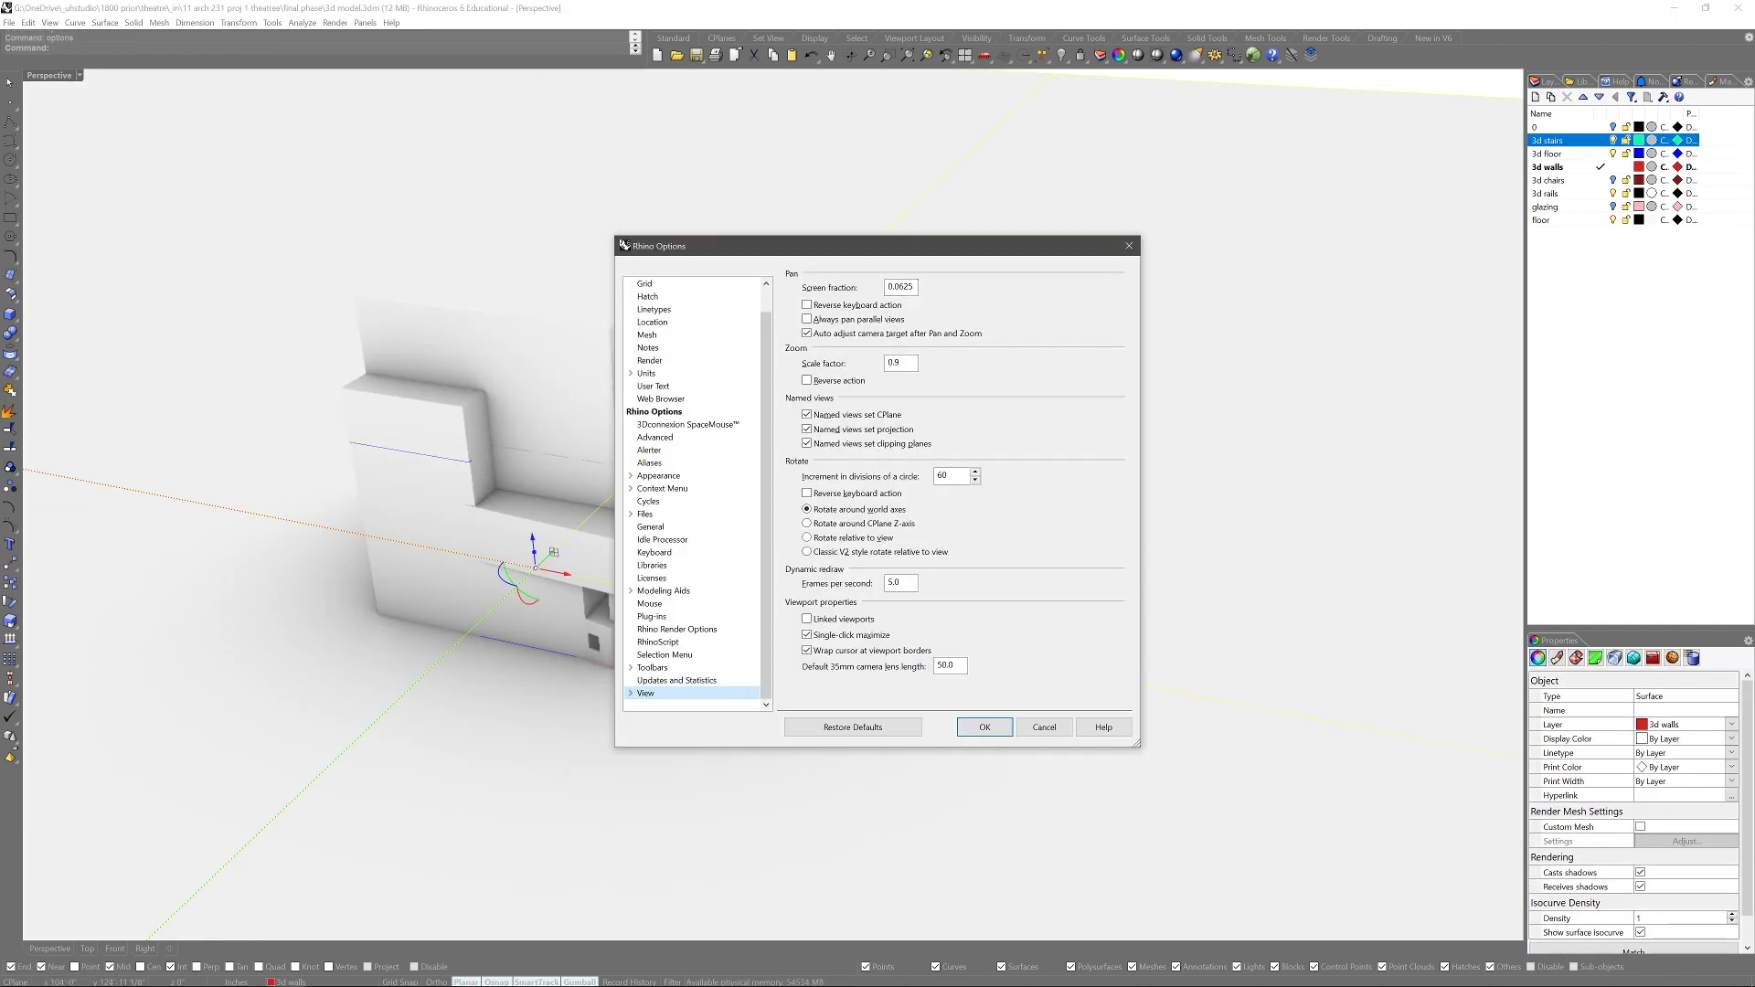
click(629, 693)
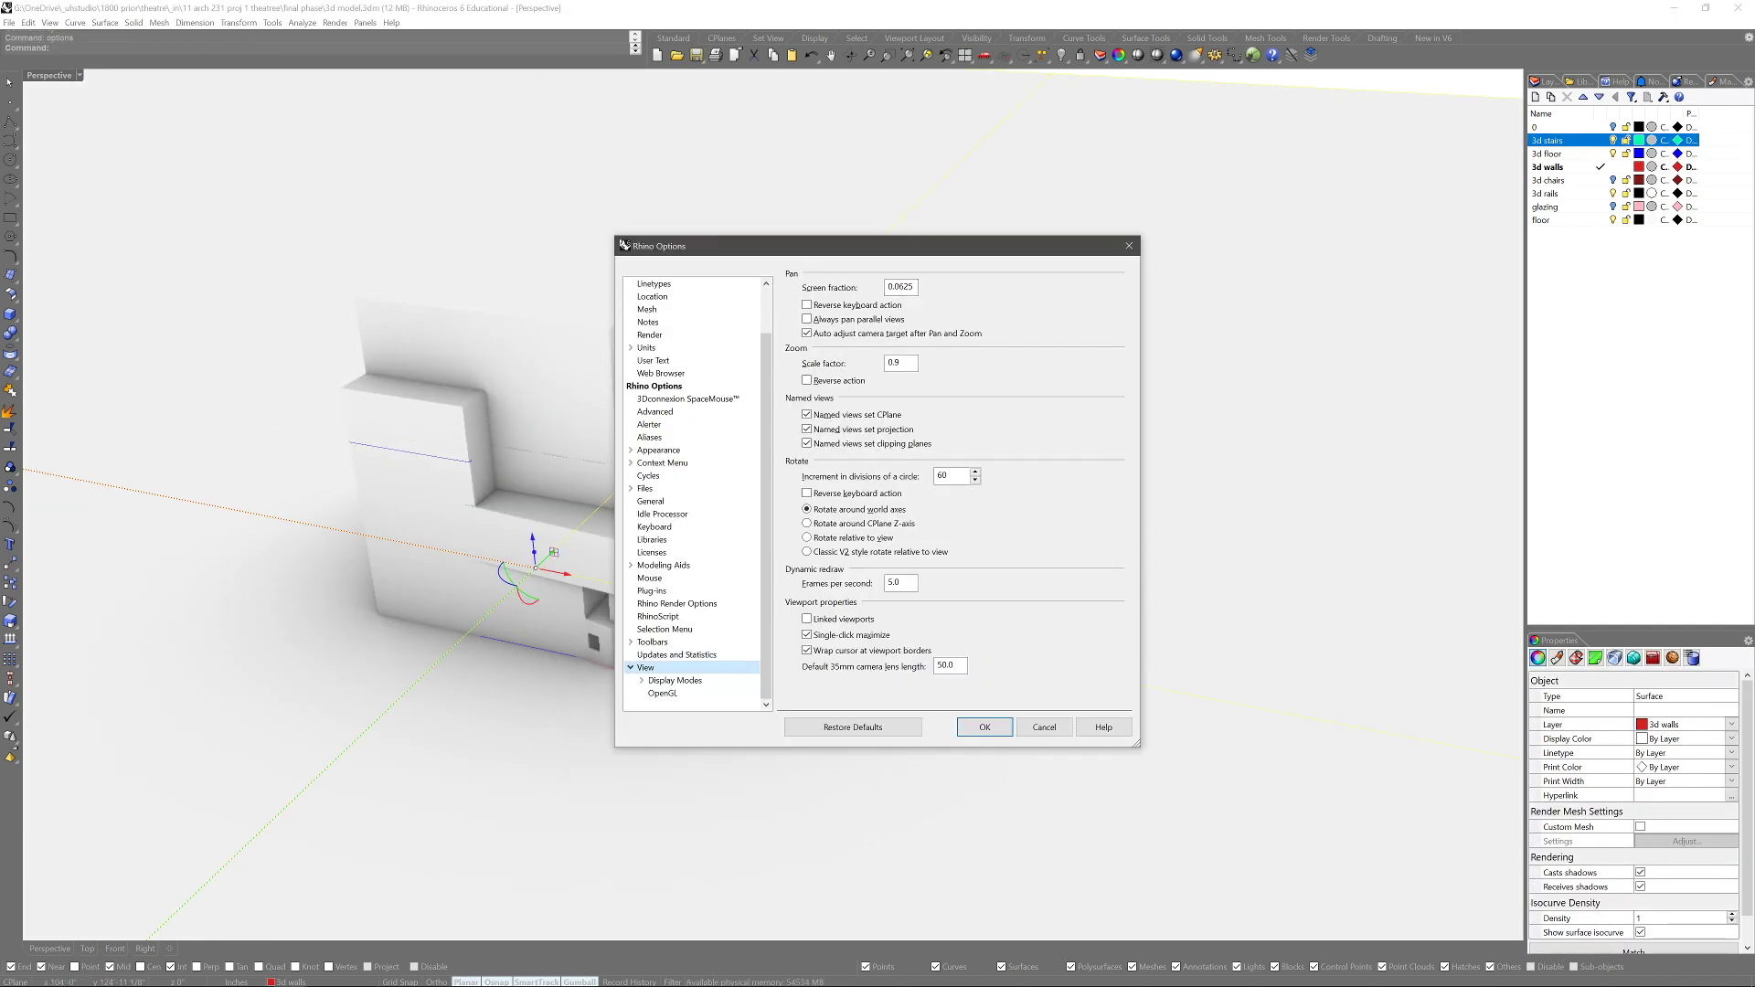
click(642, 680)
click(653, 565)
click(686, 603)
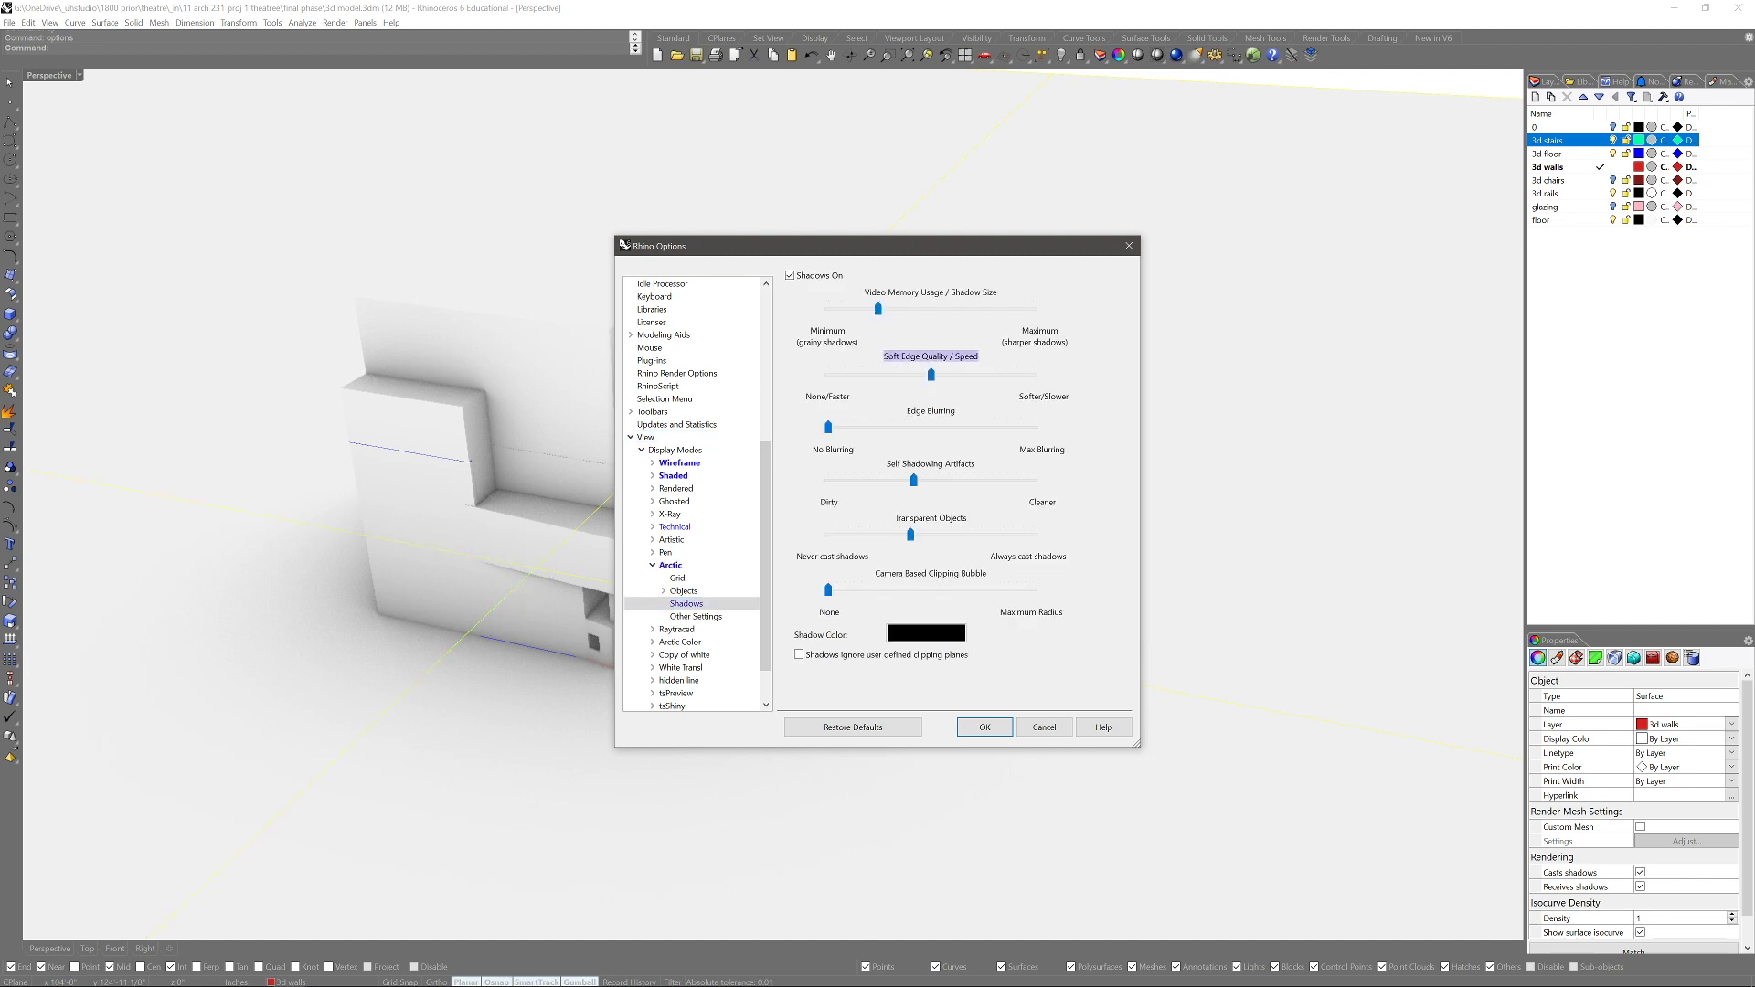
drag(930, 375, 964, 375)
Set the Arctic display mode's surface edge thickness to 1 pixel and its edge color reduction to 100%, and apply the settings
click(683, 590)
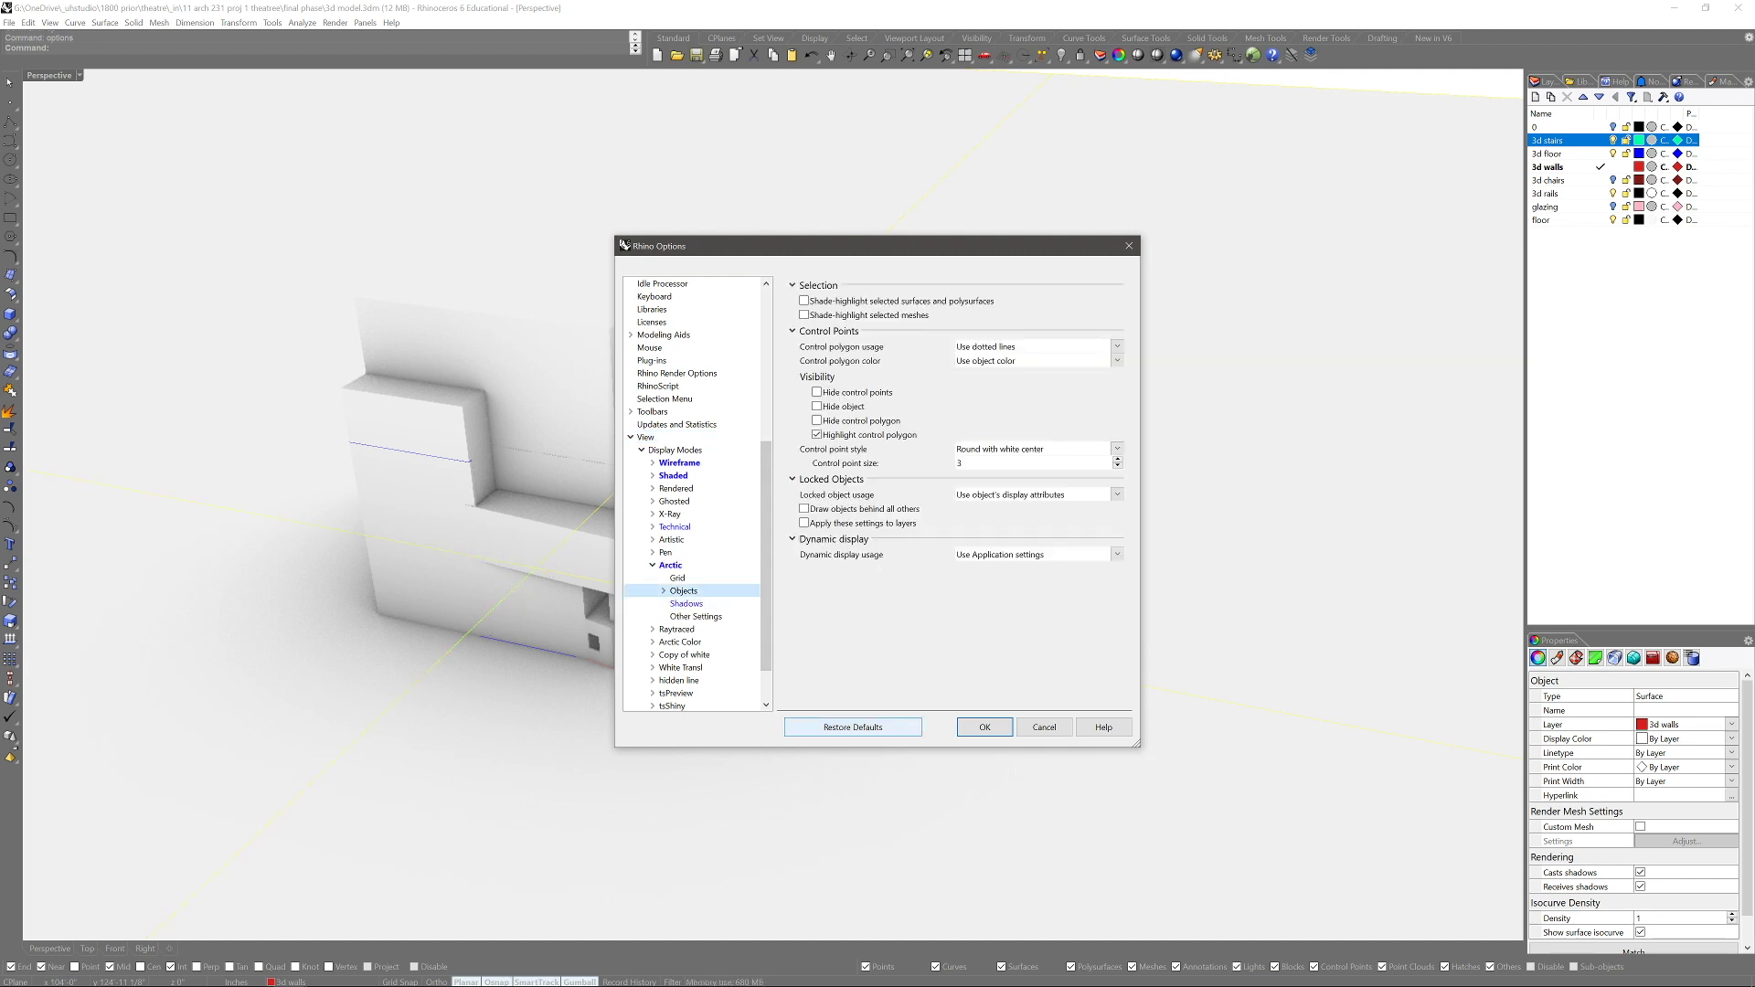
click(670, 564)
scroll(948, 336, down, 8)
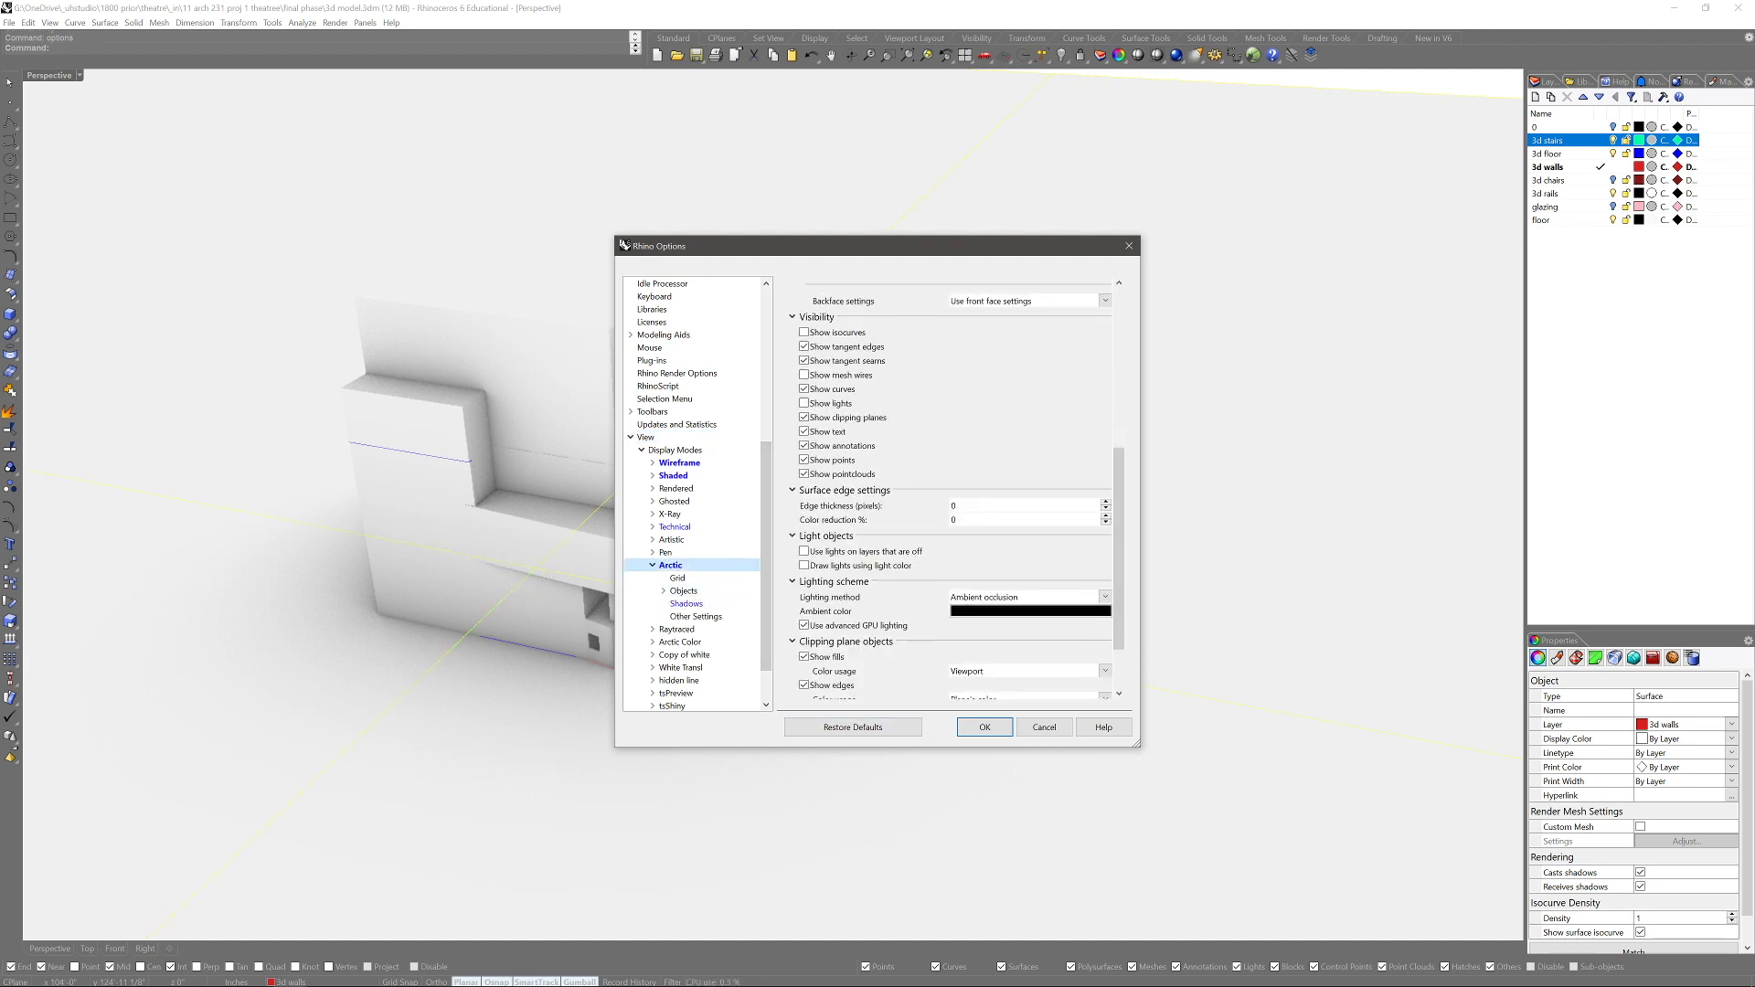
key(Return)
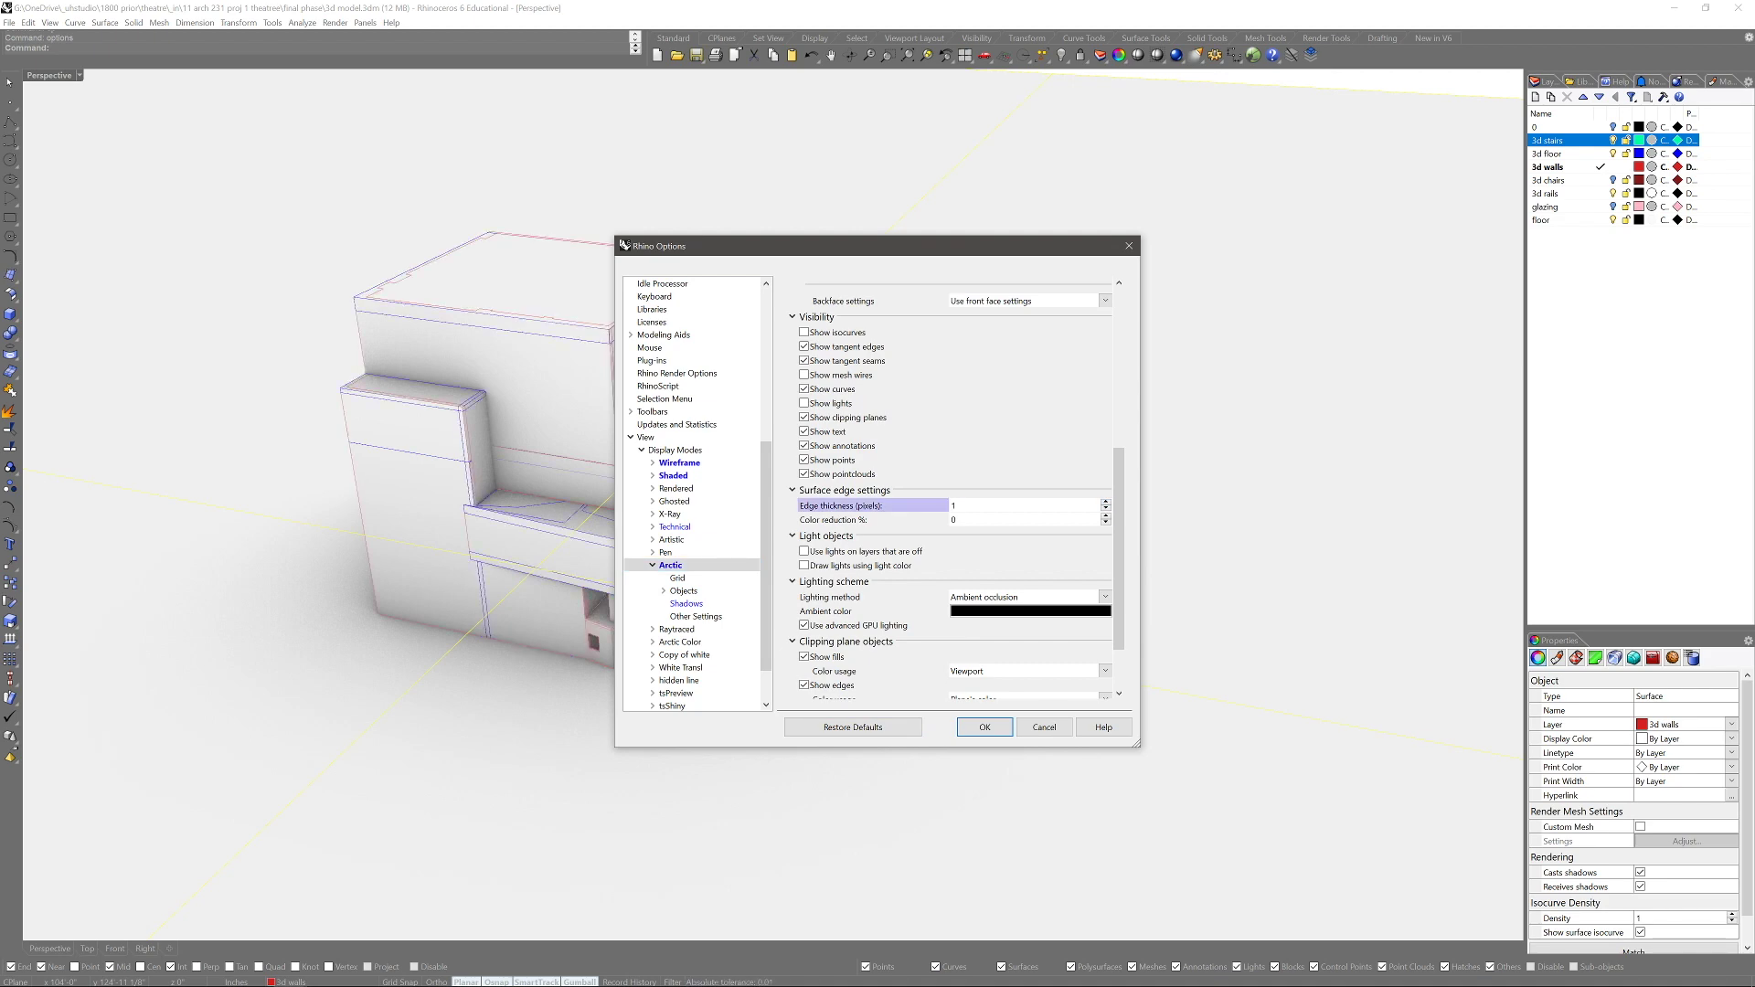
text(100)
key(Tab)
drag(877, 245, 1129, 200)
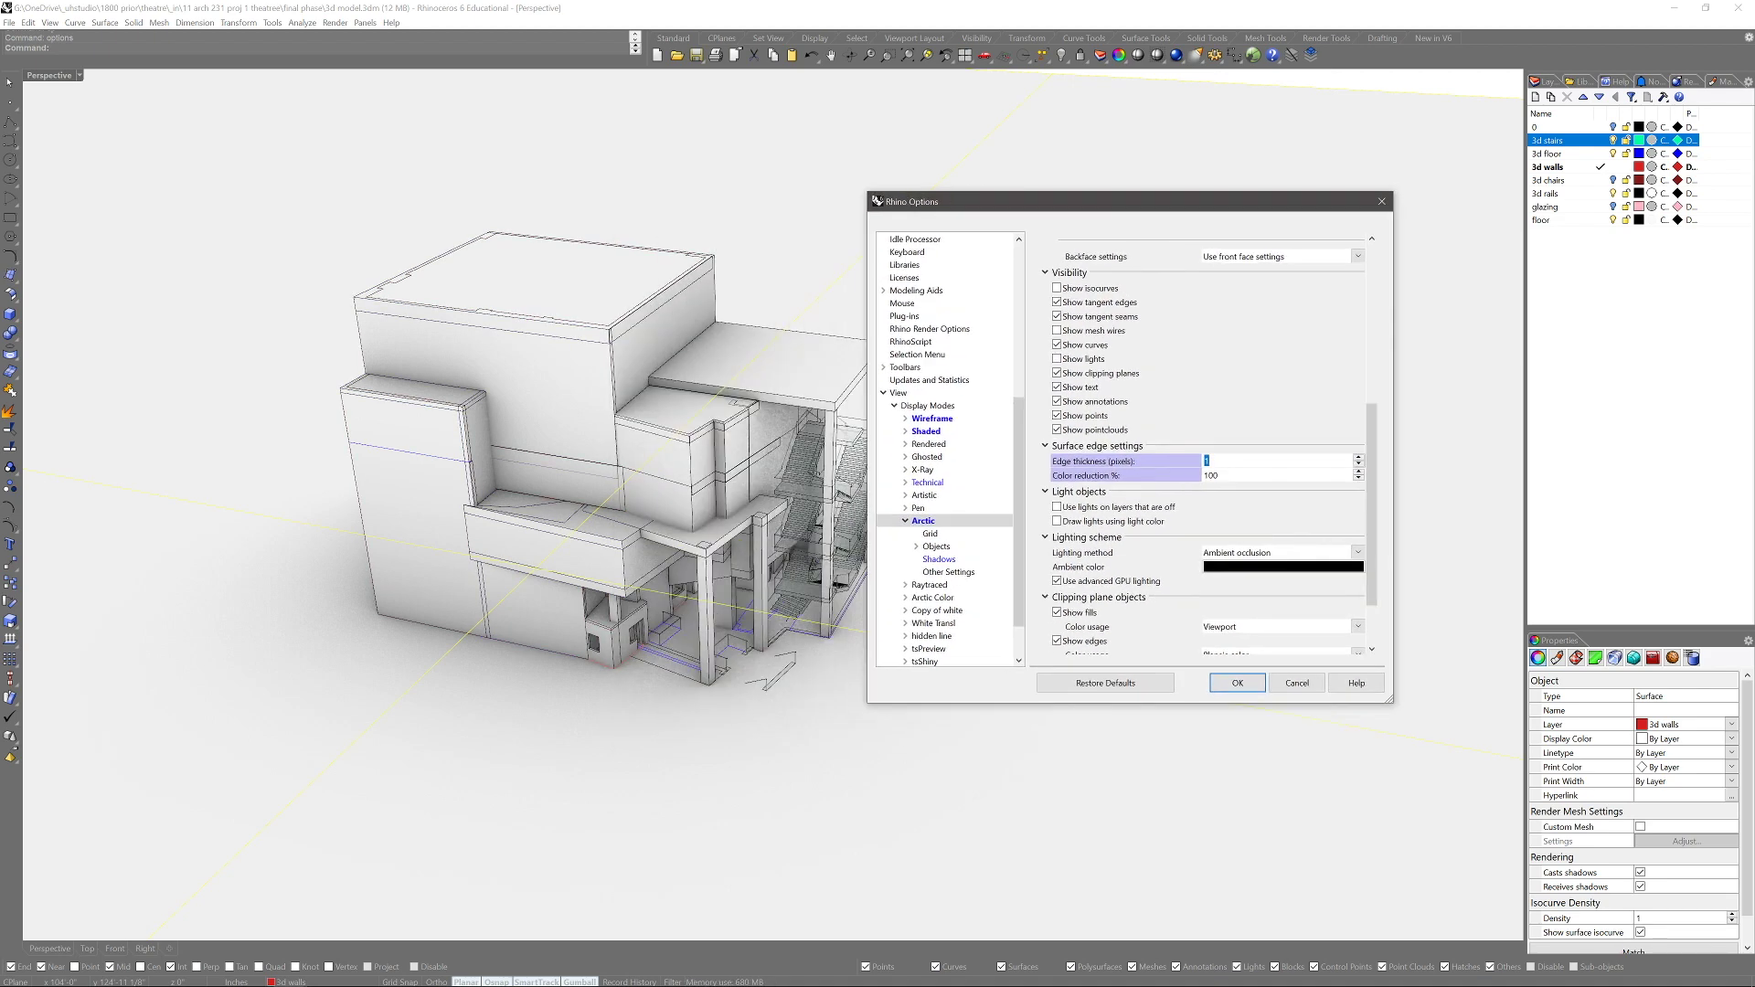
key(Return)
scroll(745, 610, up, 5)
scroll(862, 614, down, 7)
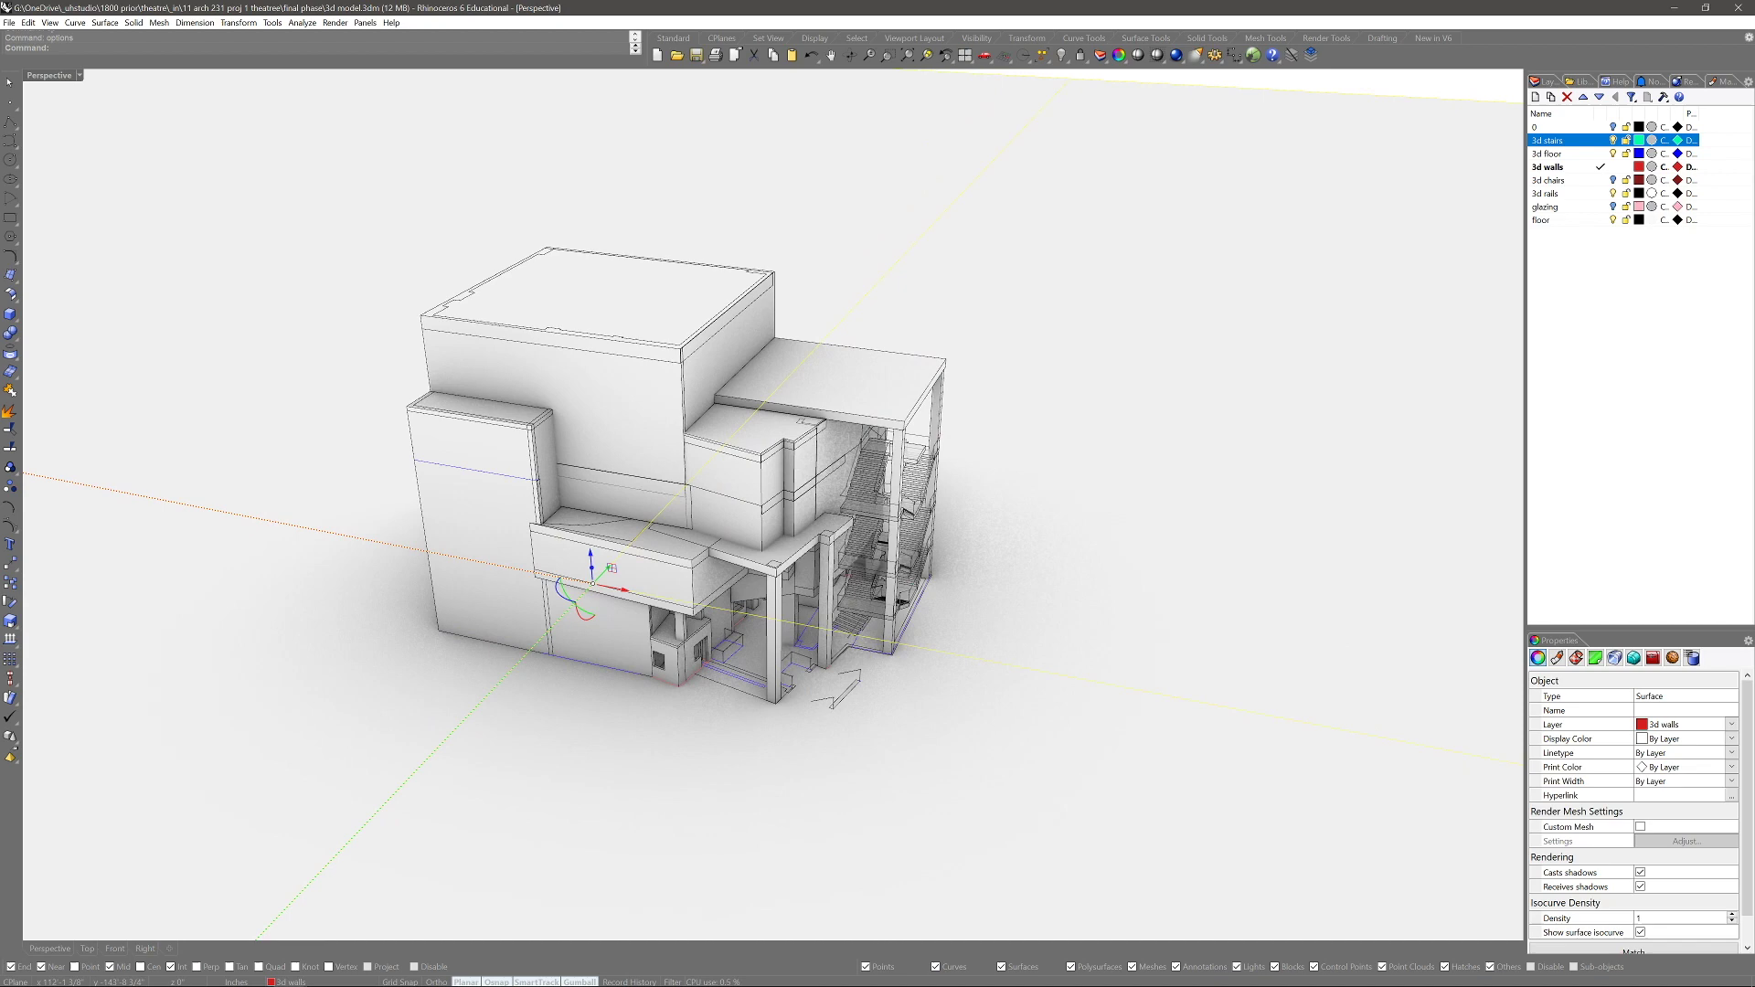
key(Escape)
right_drag(808, 575, 801, 598)
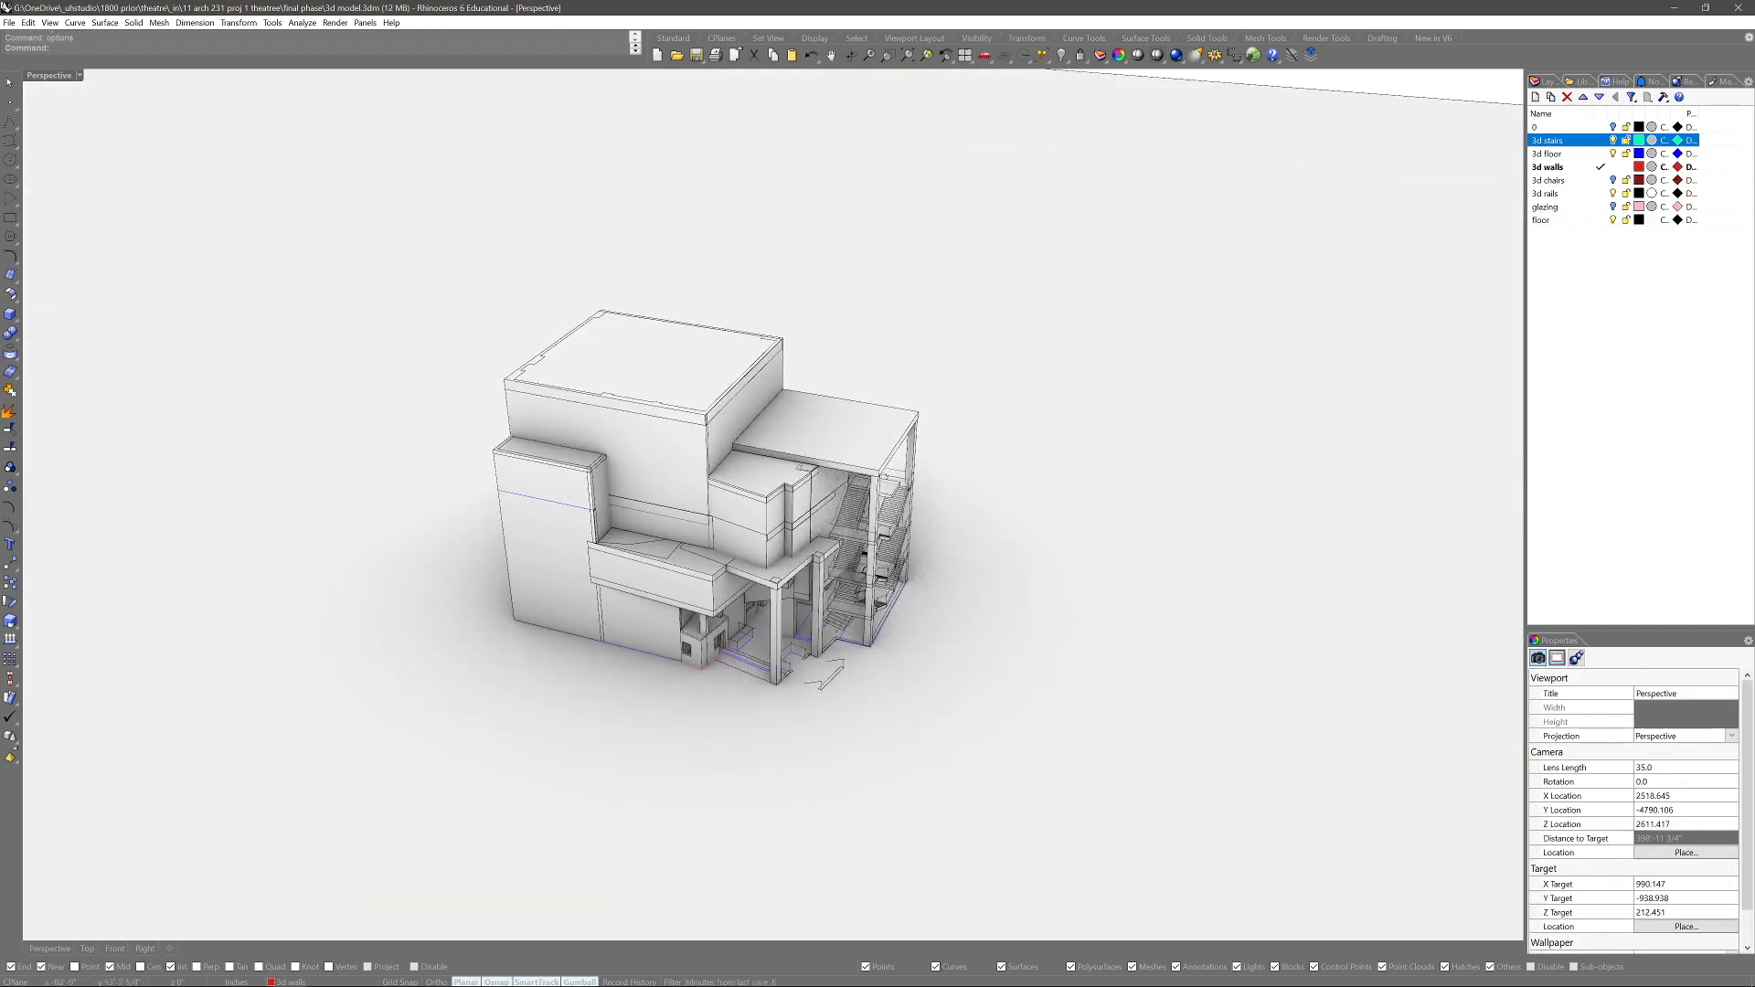
Raise the Arctic mode's shadow memory usage and soft edge quality, and set its transparent-object shadow threshold to about 49%
key(Return)
scroll(1206, 448, down, 8)
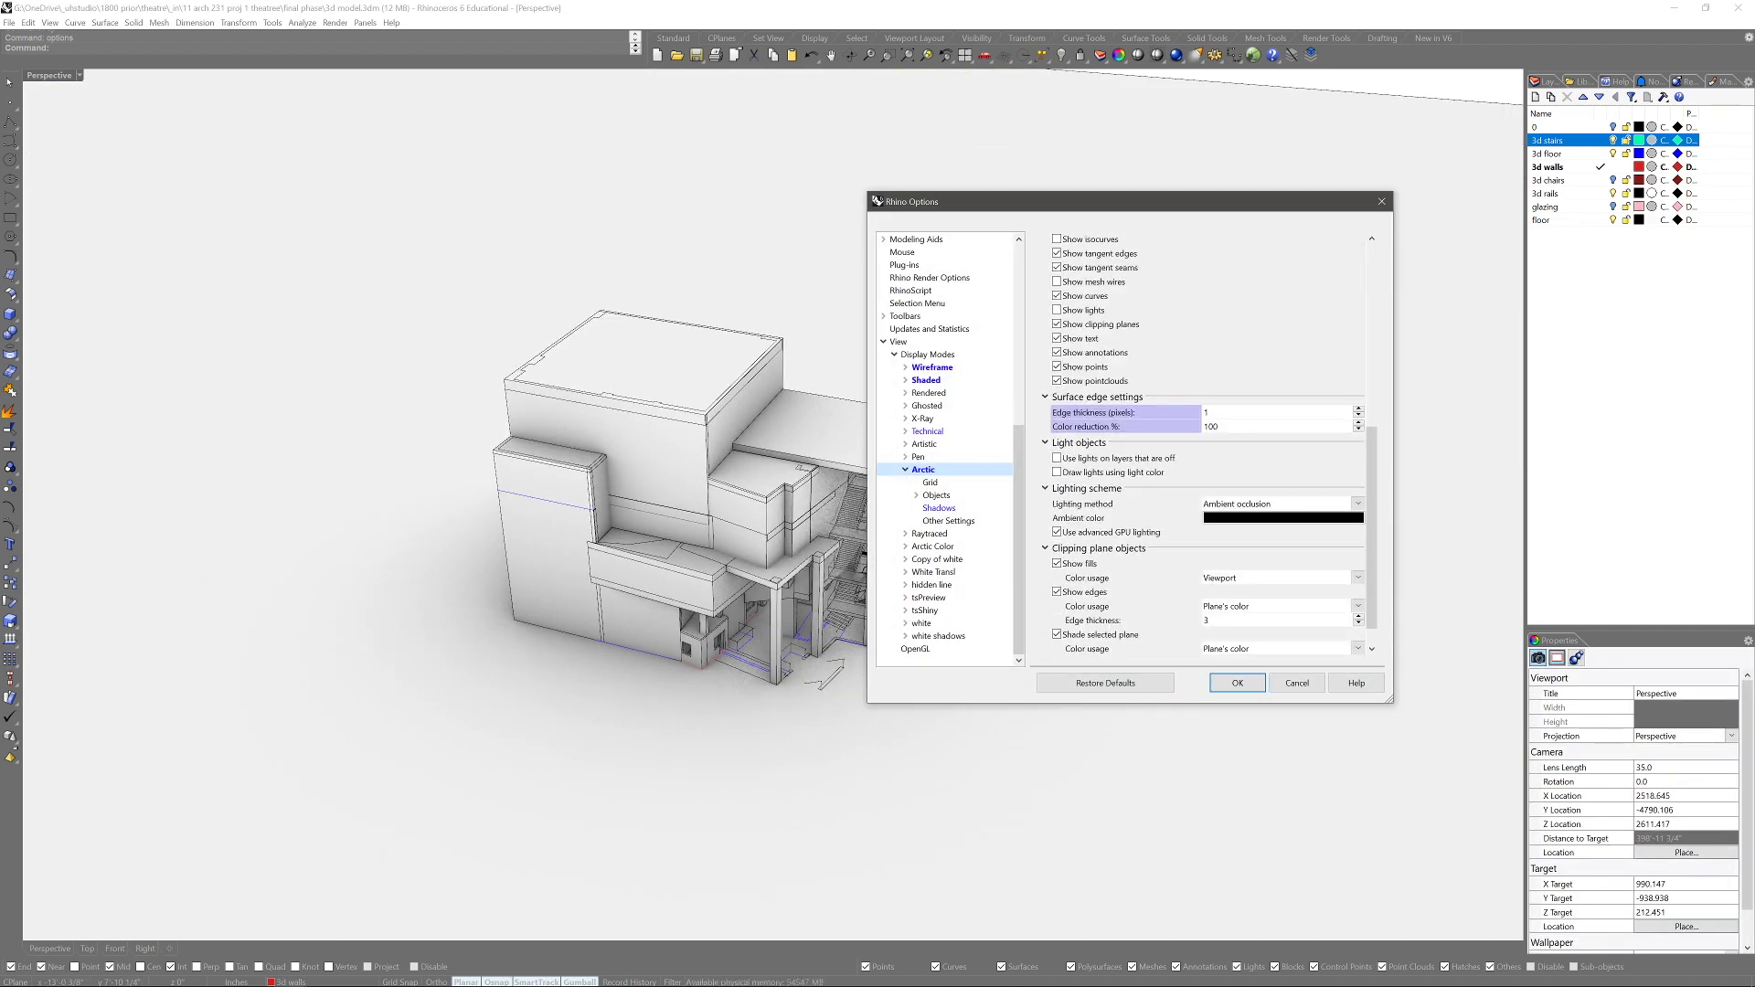
scroll(1207, 448, up, 10)
click(948, 520)
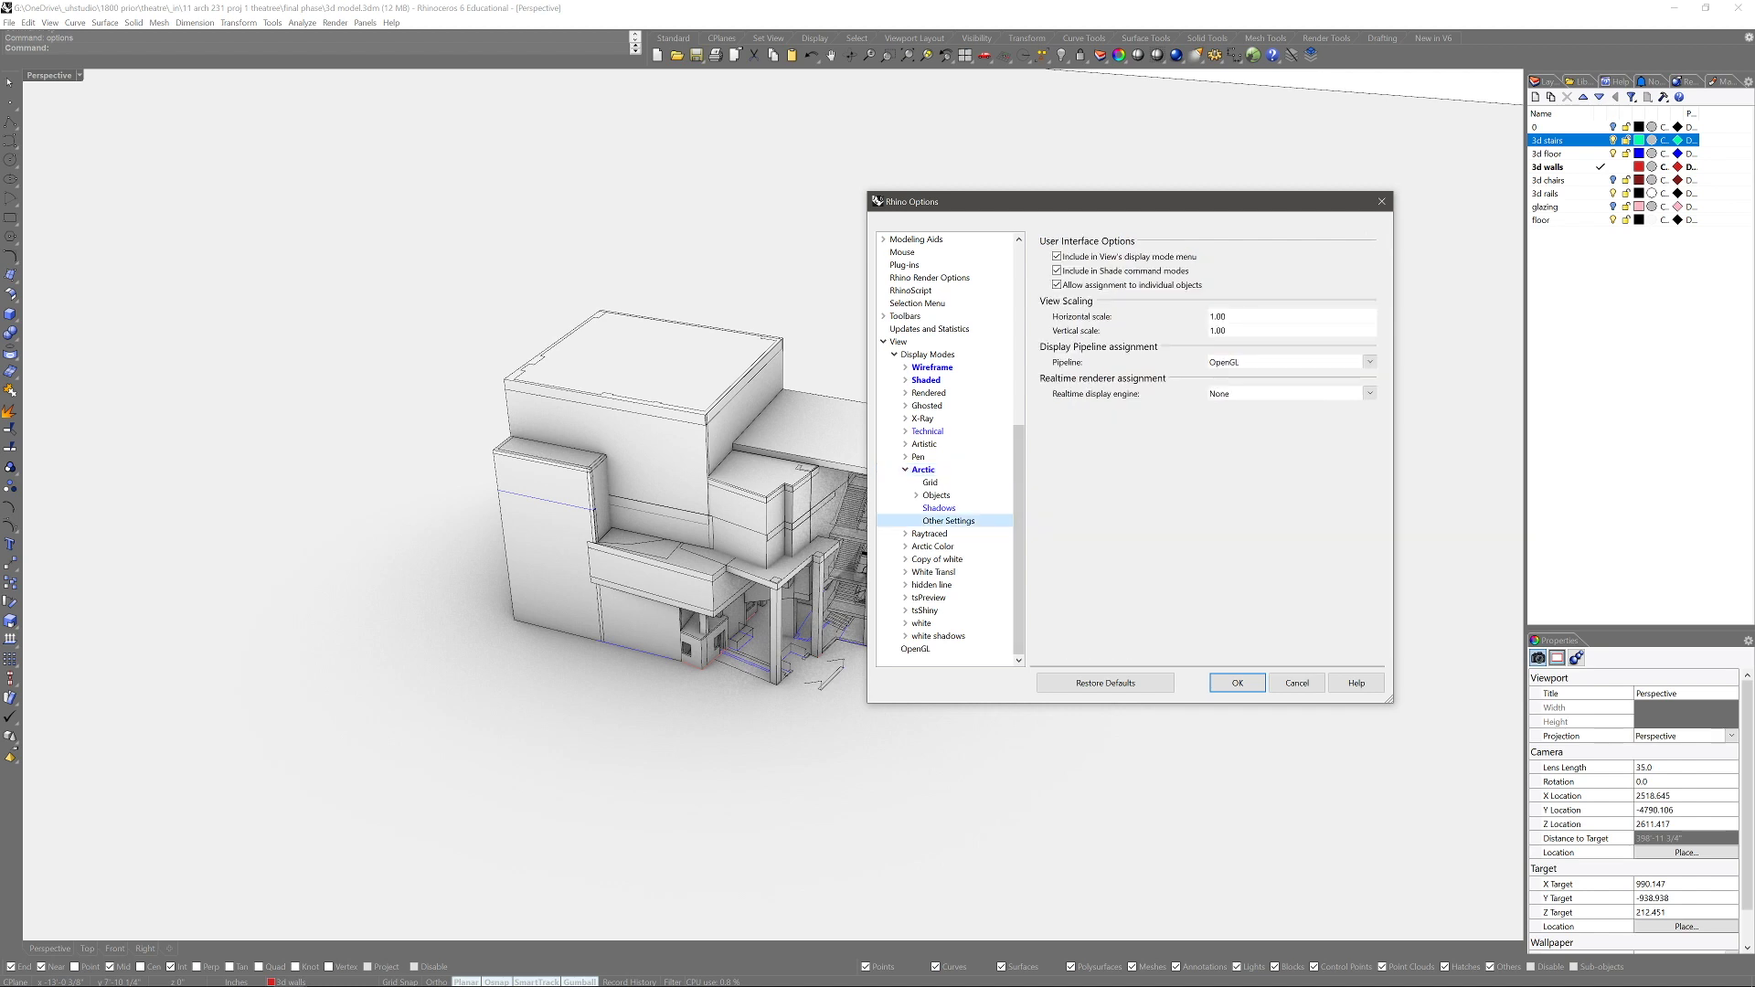
click(938, 508)
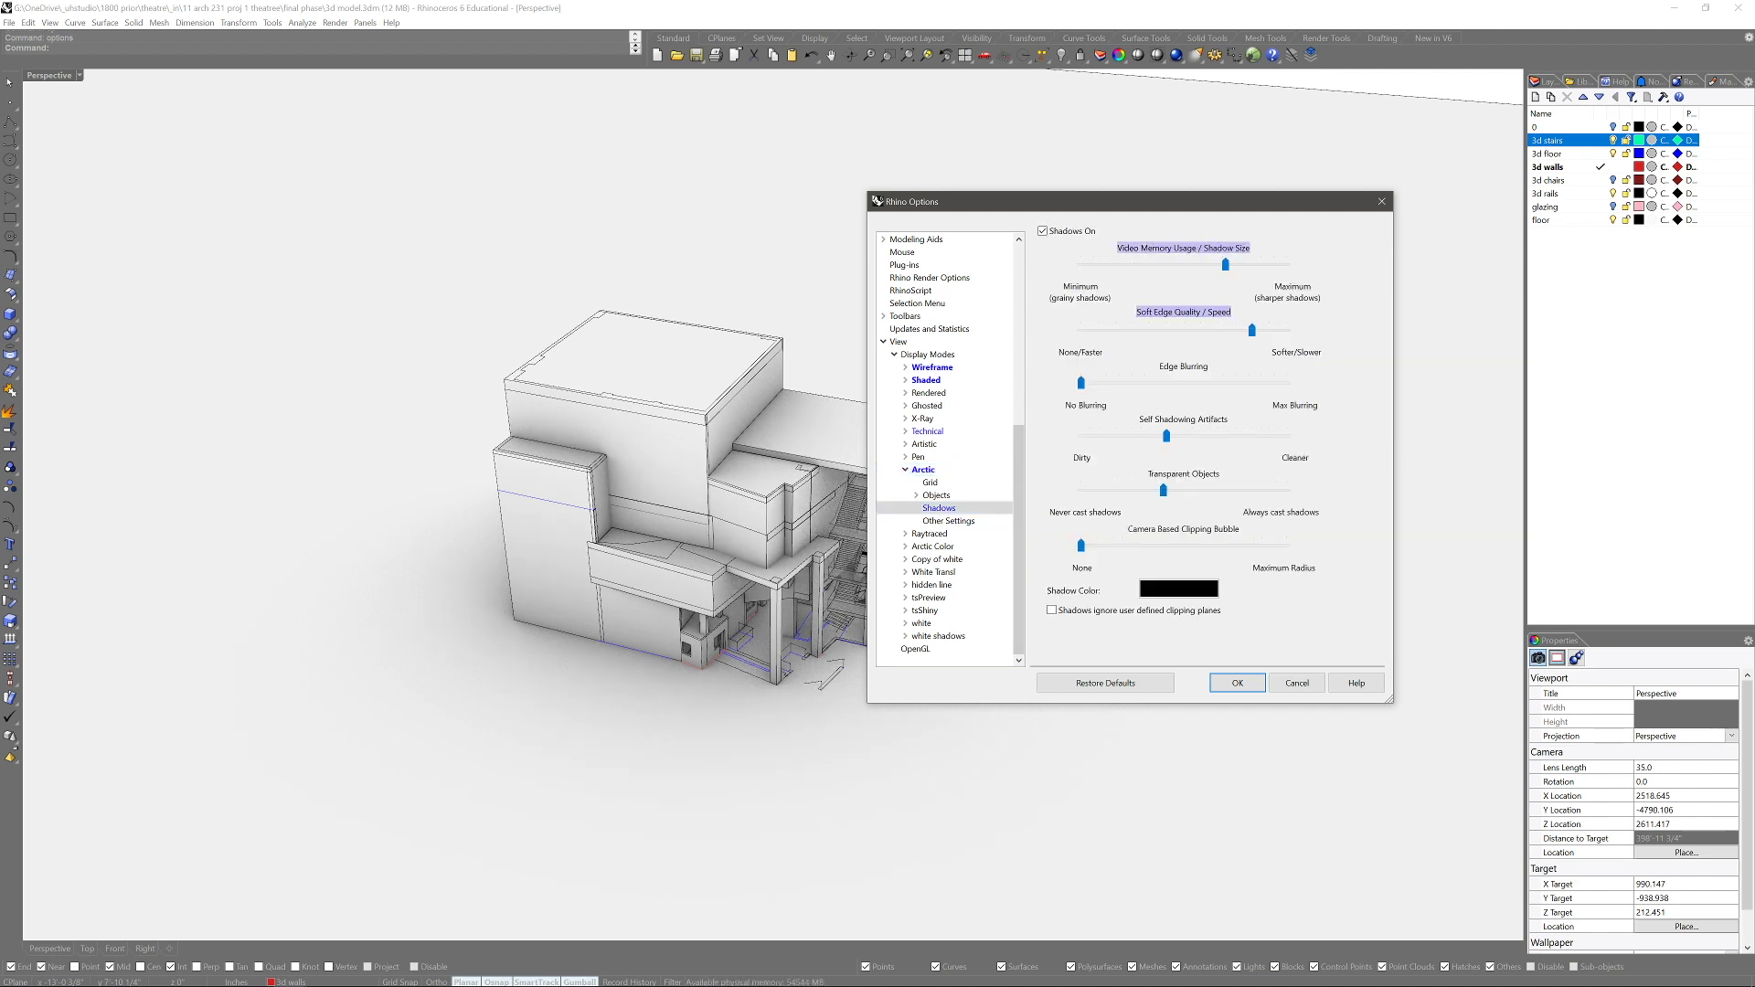
drag(1090, 206, 1186, 188)
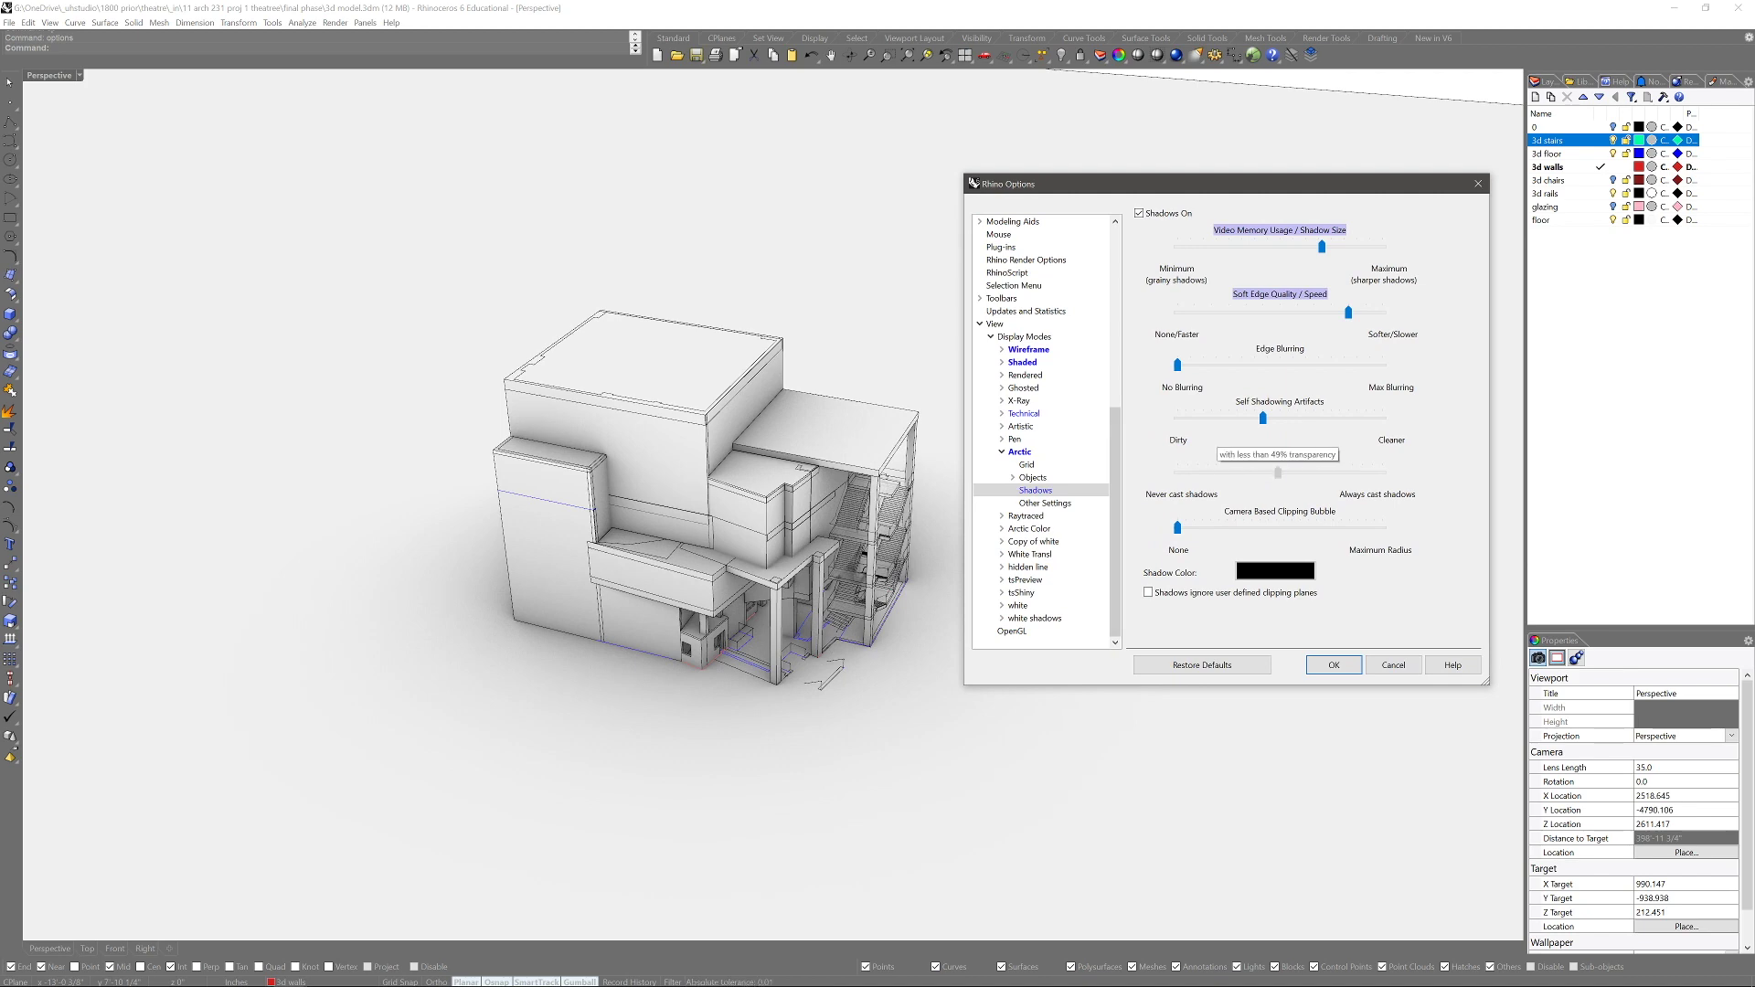
drag(1278, 472, 1281, 473)
key(Return)
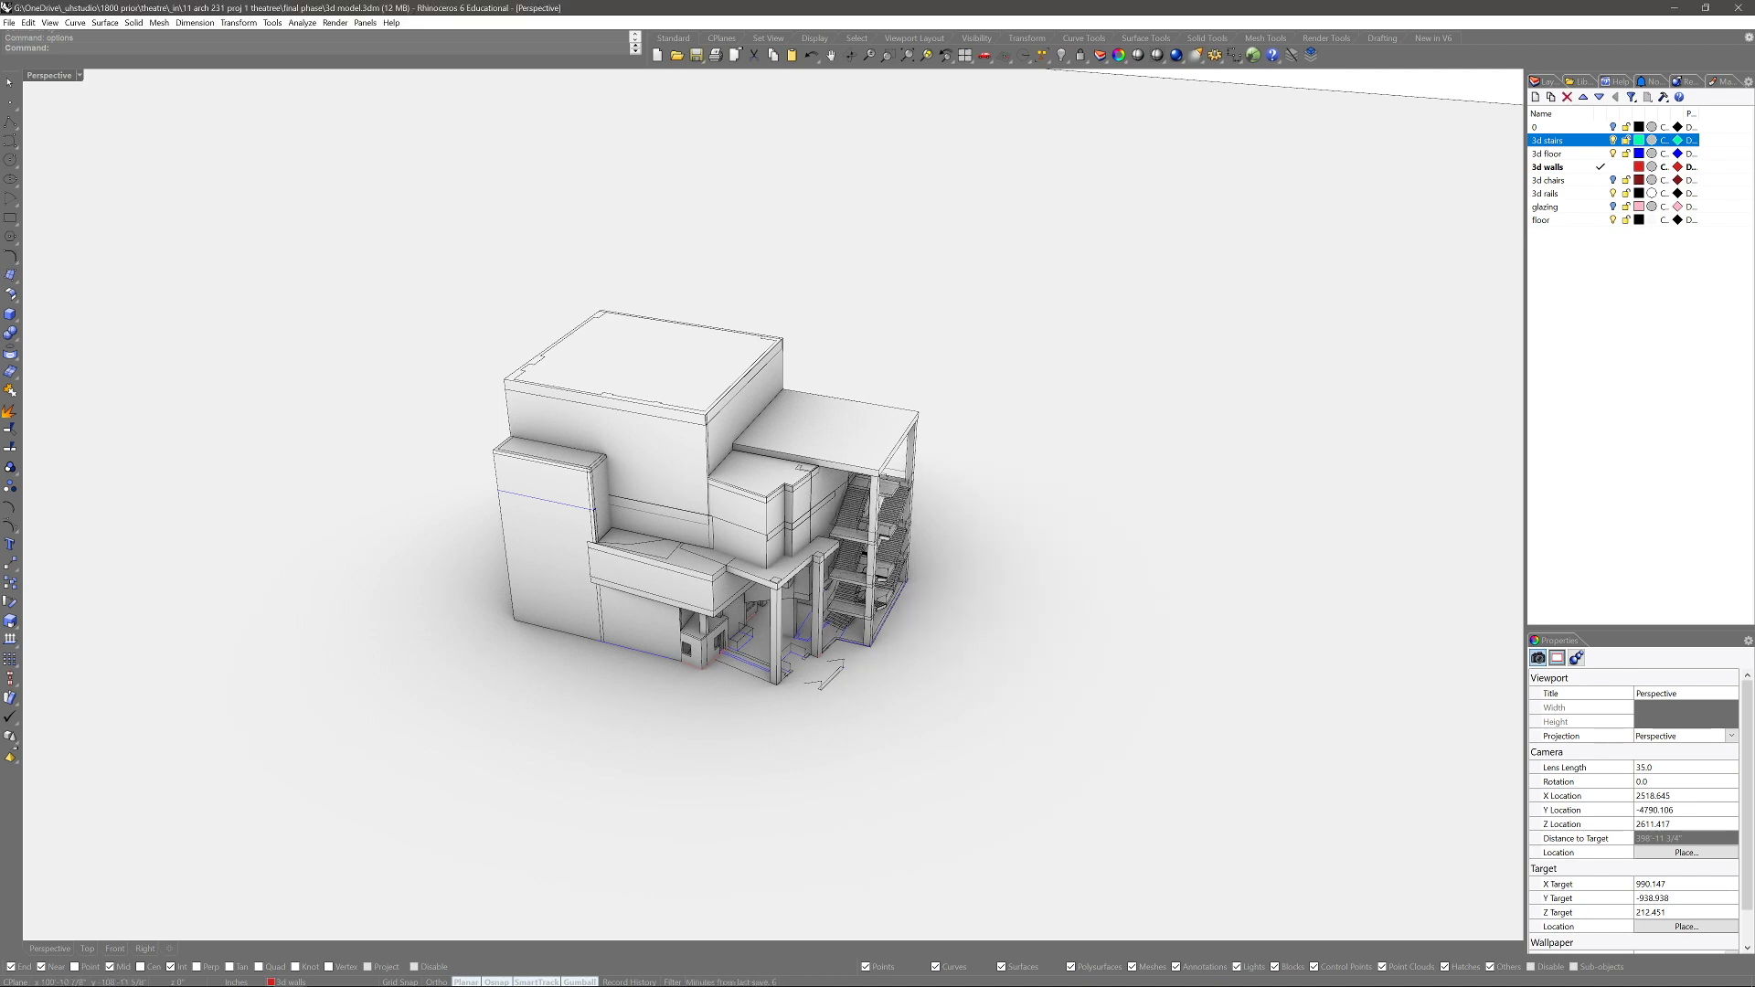
Return to the four-viewport layout and show the whole building in the Top viewport in Arctic display mode
right_drag(905, 622, 702, 609)
scroll(702, 608, up, 8)
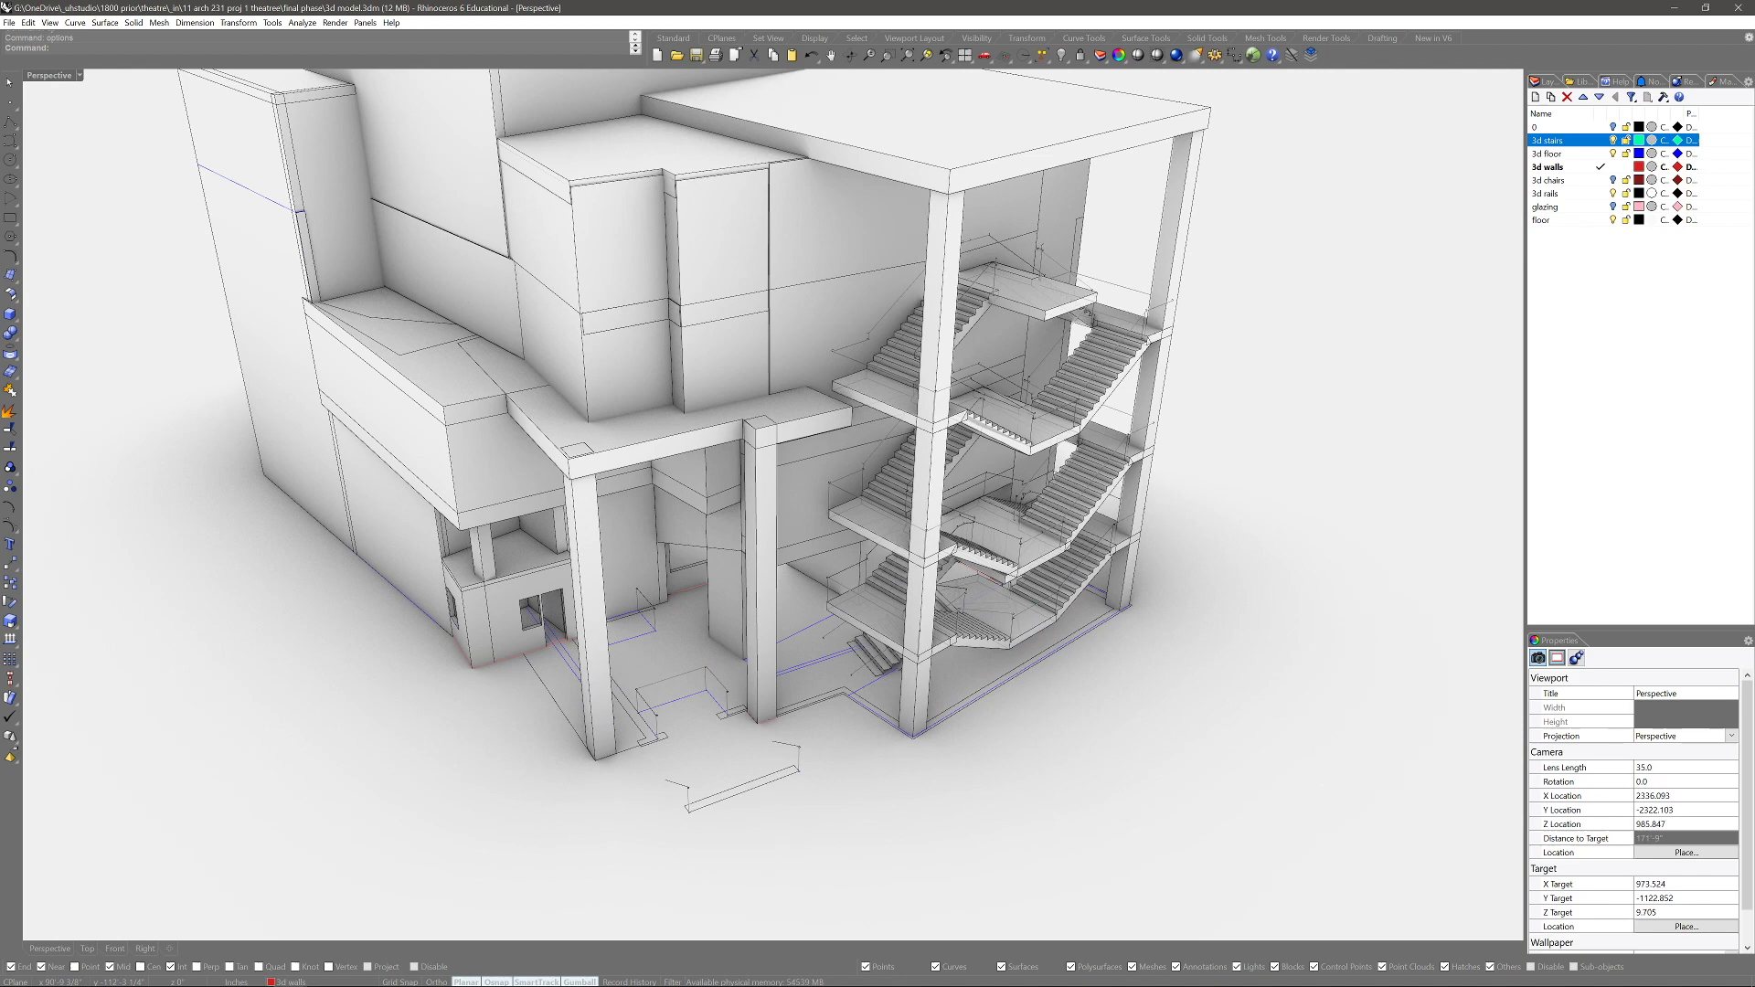
scroll(710, 558, down, 4)
right_drag(695, 511, 786, 498)
scroll(749, 457, down, 4)
key(ctrl+m)
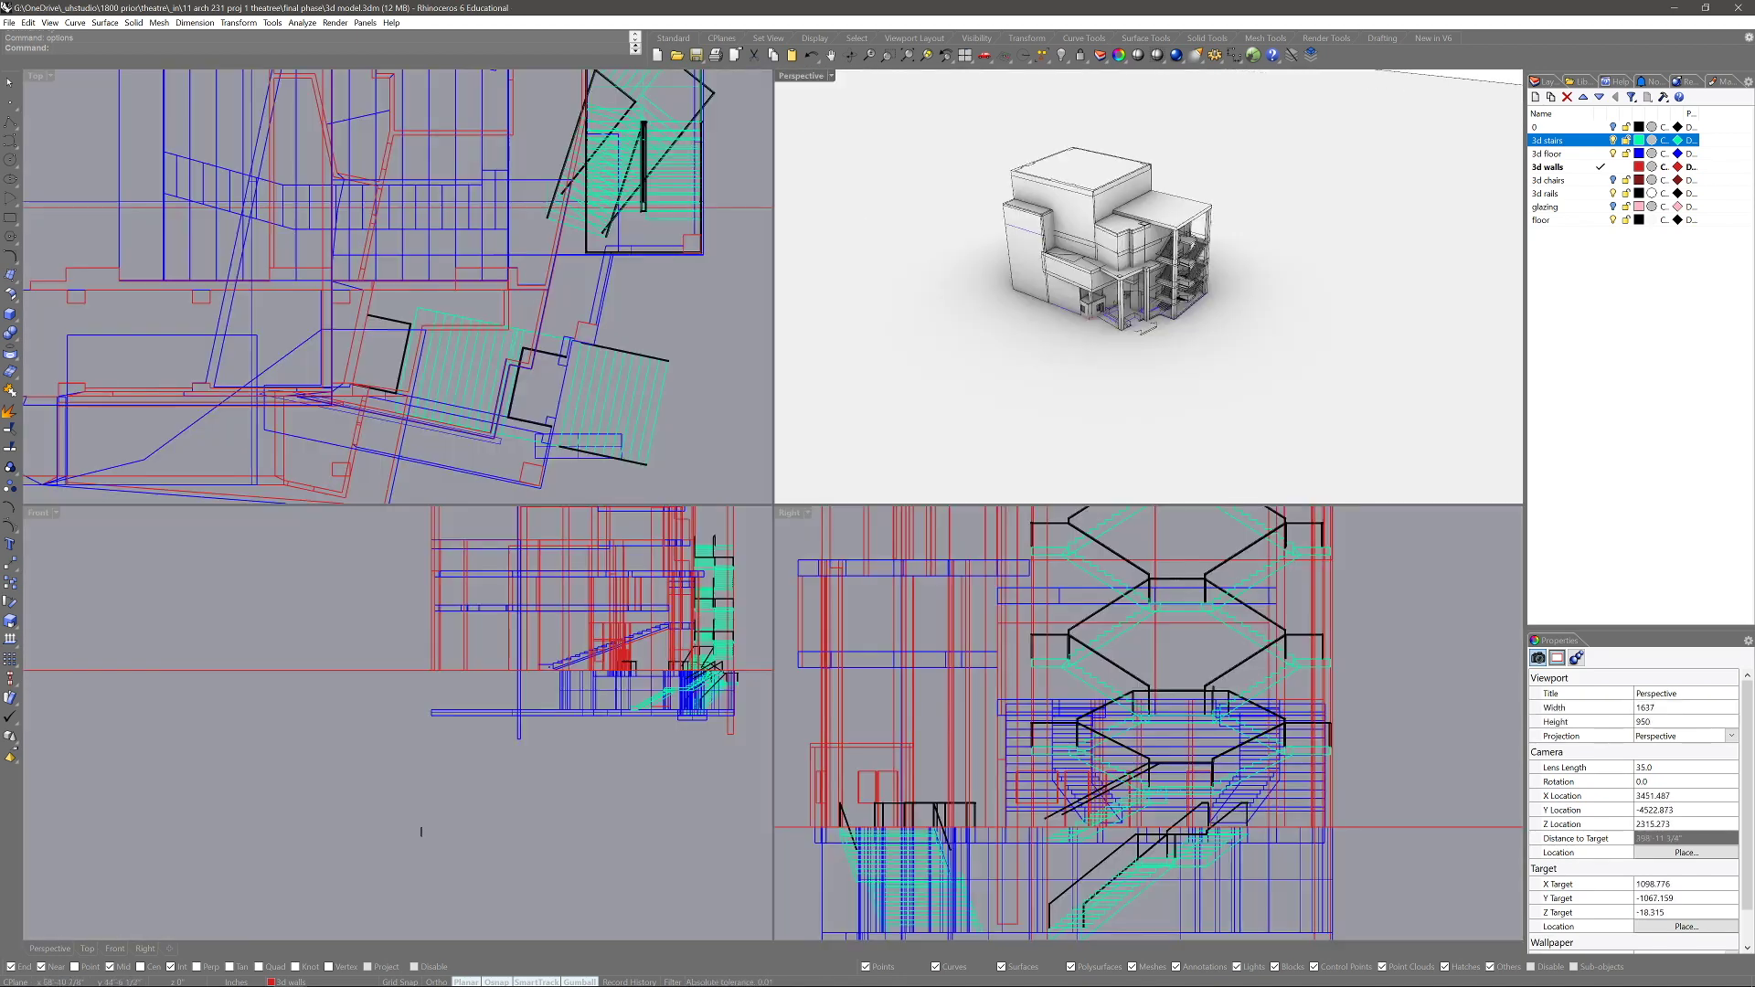
scroll(411, 343, down, 14)
click(50, 76)
click(64, 239)
scroll(373, 352, up, 4)
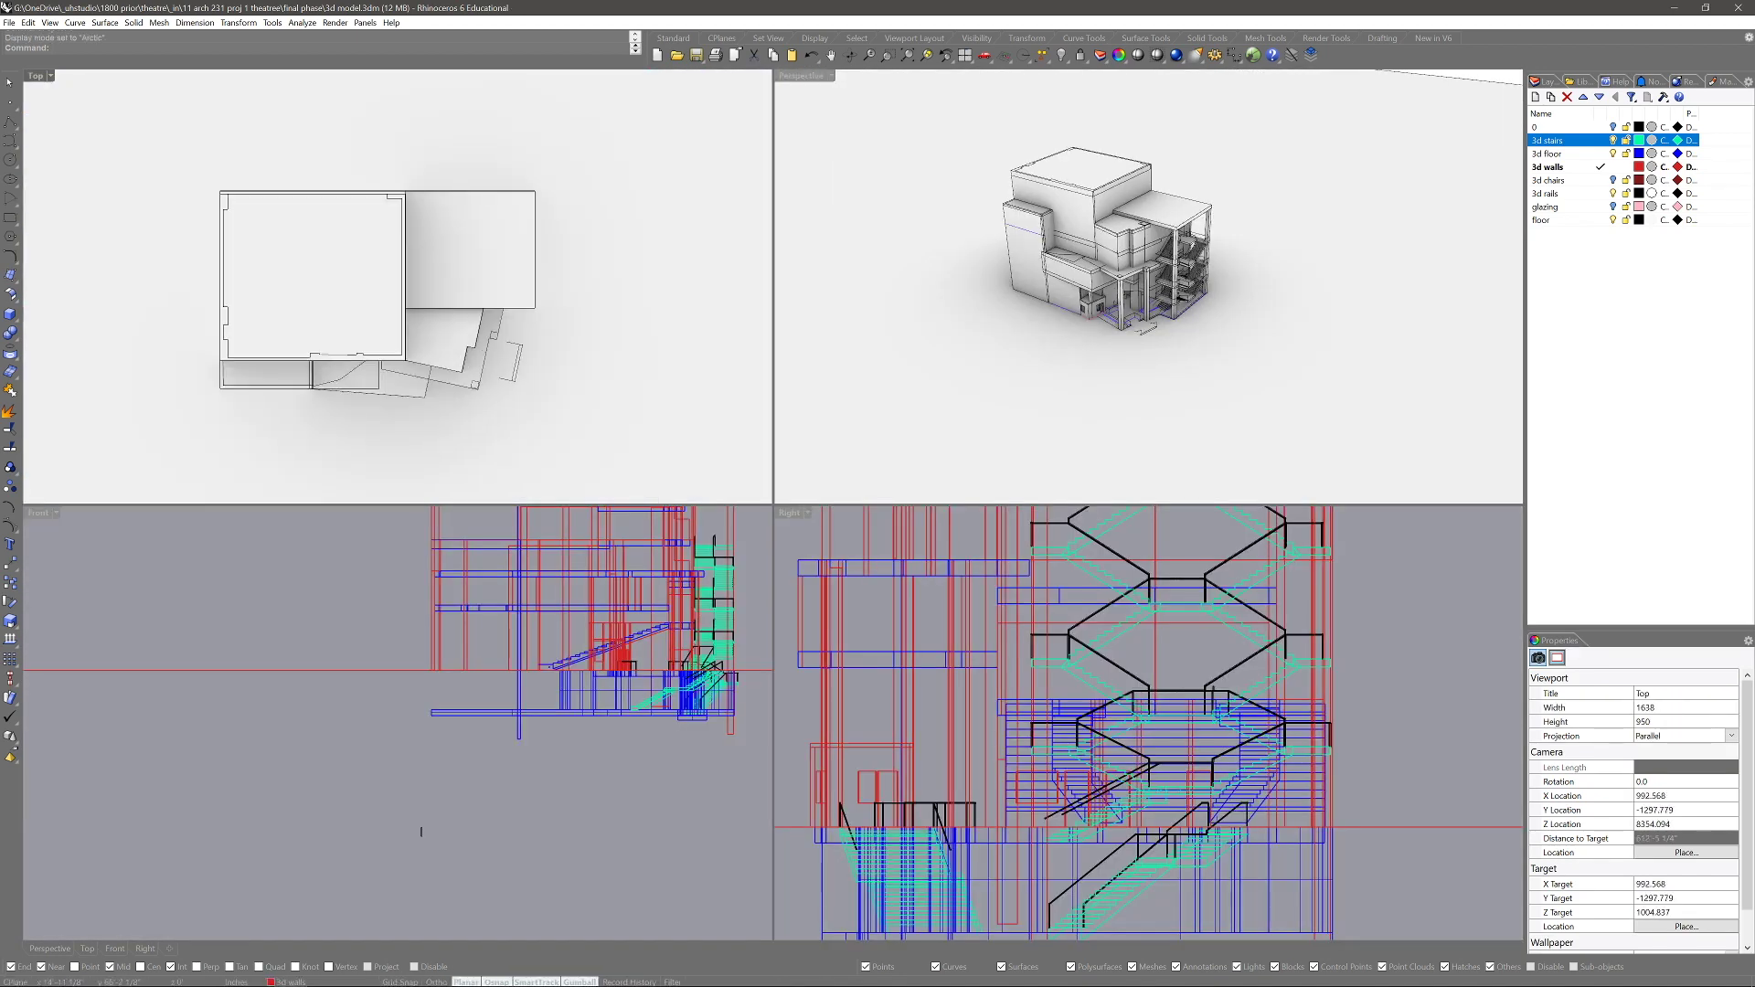
Draw a horizontal clipping plane around the building in plan, raise it, and make it clip the Perspective, Top and Front views
scroll(421, 832, down, 3)
key(Return)
click(417, 347)
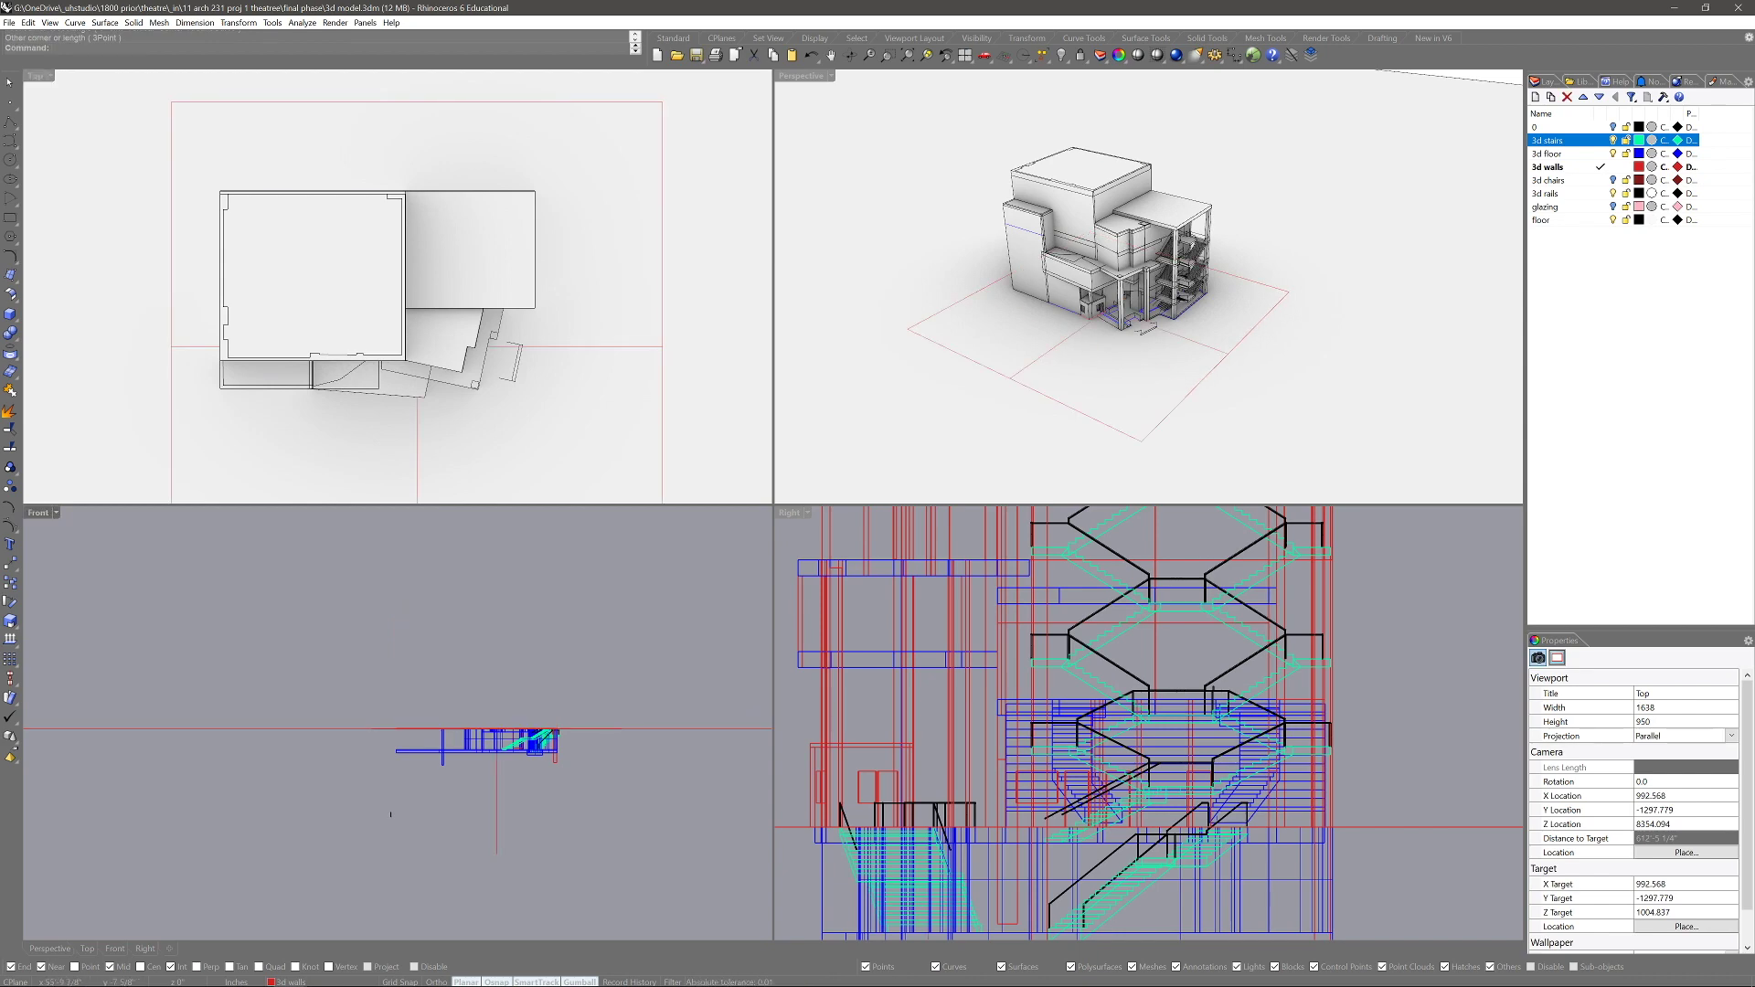
click(603, 729)
drag(496, 692, 497, 675)
click(1535, 762)
click(1534, 749)
Raise the horizontal clipping plane to cut through the next level and hide the selected object inside the cut building
scroll(1106, 245, up, 10)
scroll(1105, 245, down, 4)
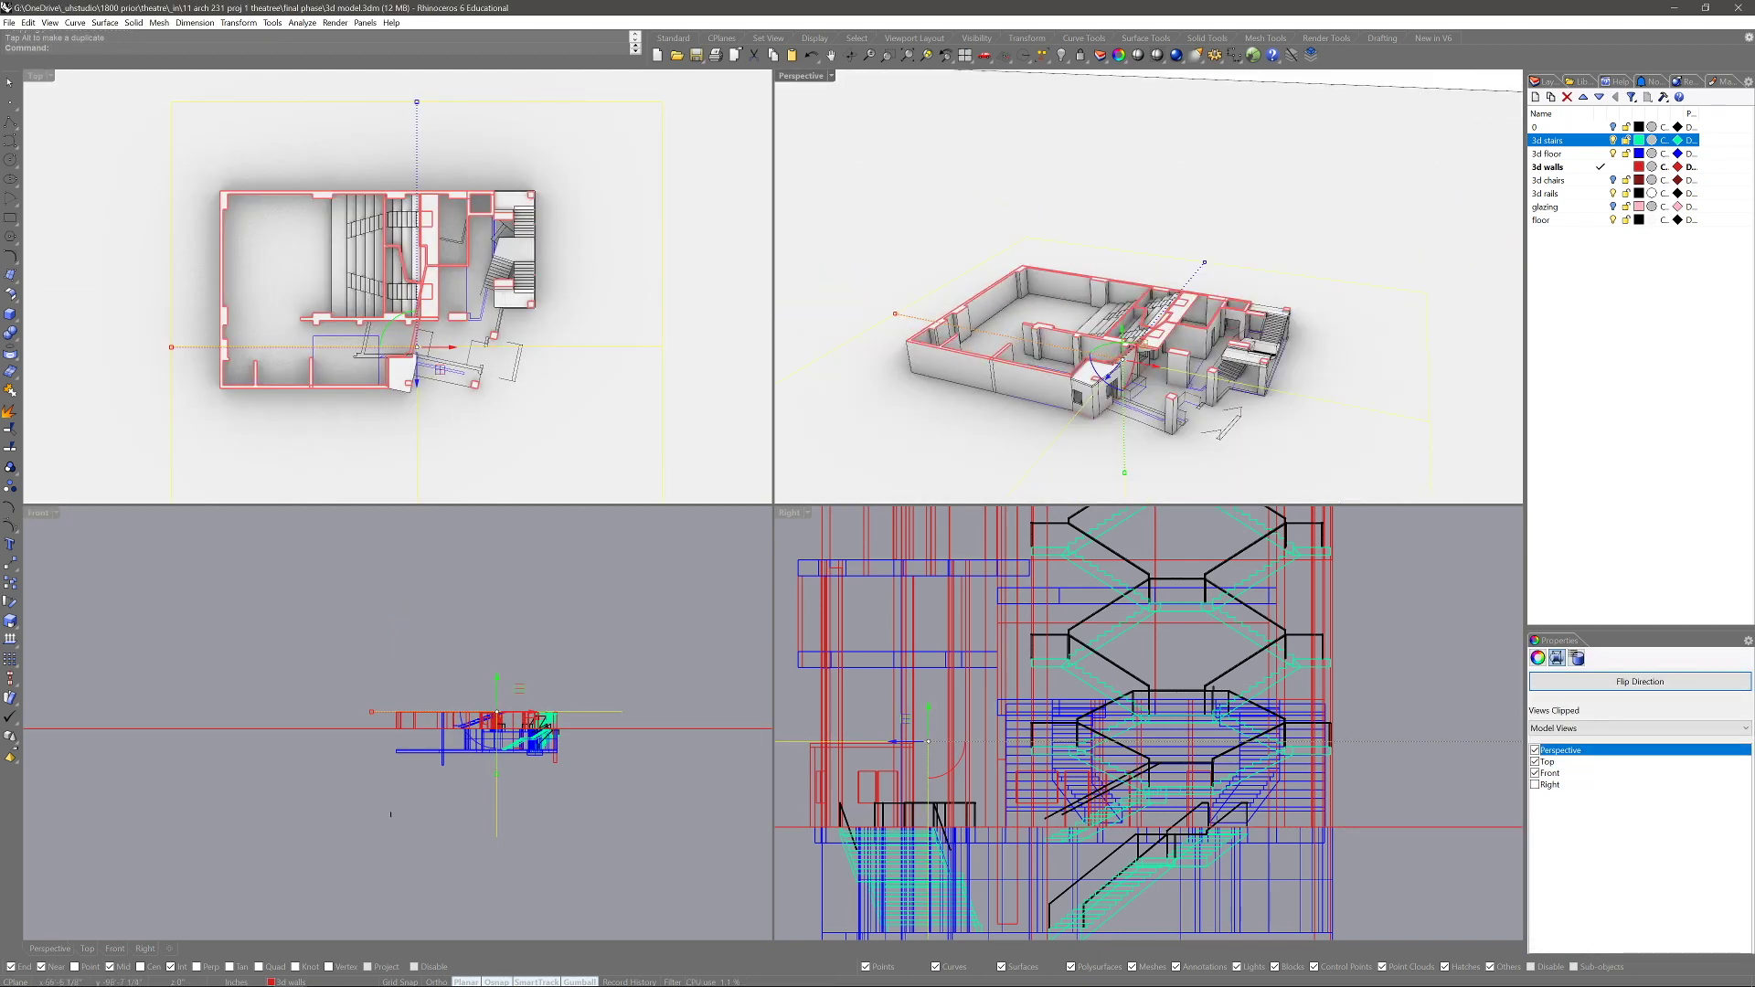
drag(1107, 316, 1107, 280)
right_drag(1143, 302, 1188, 302)
scroll(1051, 302, up, 8)
click(1142, 302)
key(ctrl+h)
Rotate a copy of the clipping plane to vertical and move it to section the building lengthwise through the stepped seating
click(594, 694)
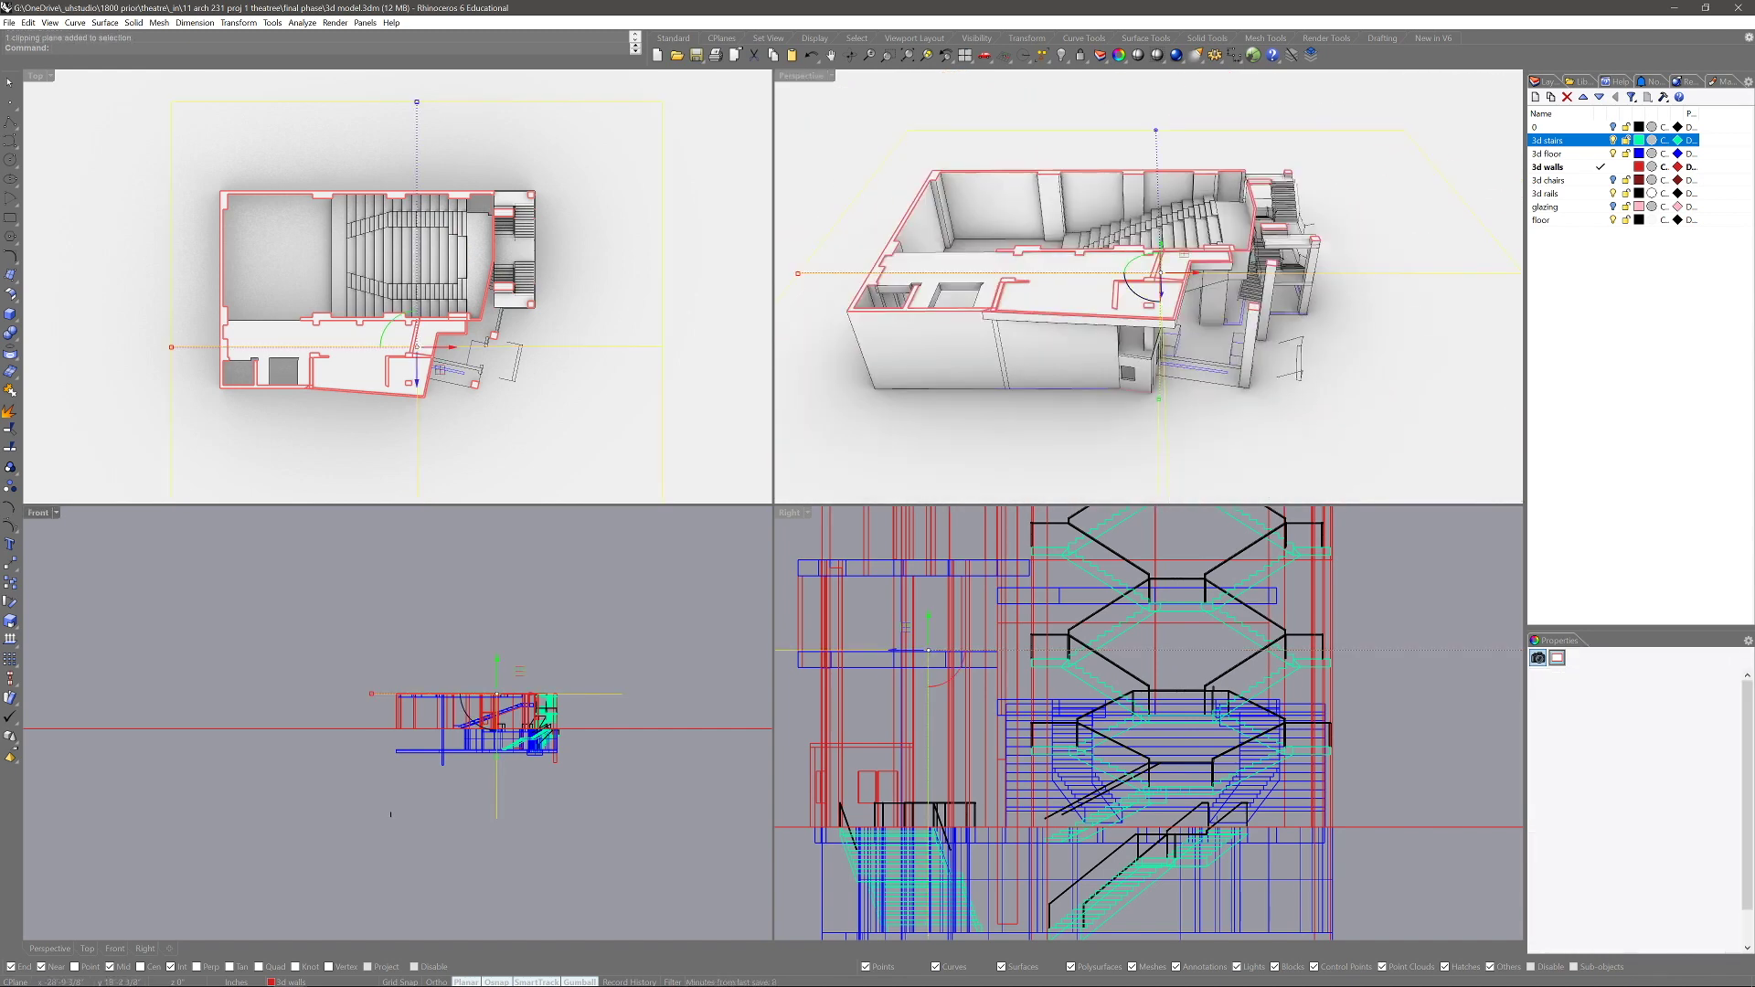
alt+drag(470, 719, 521, 719)
drag(457, 694, 430, 694)
drag(390, 322, 340, 322)
drag(364, 380, 364, 316)
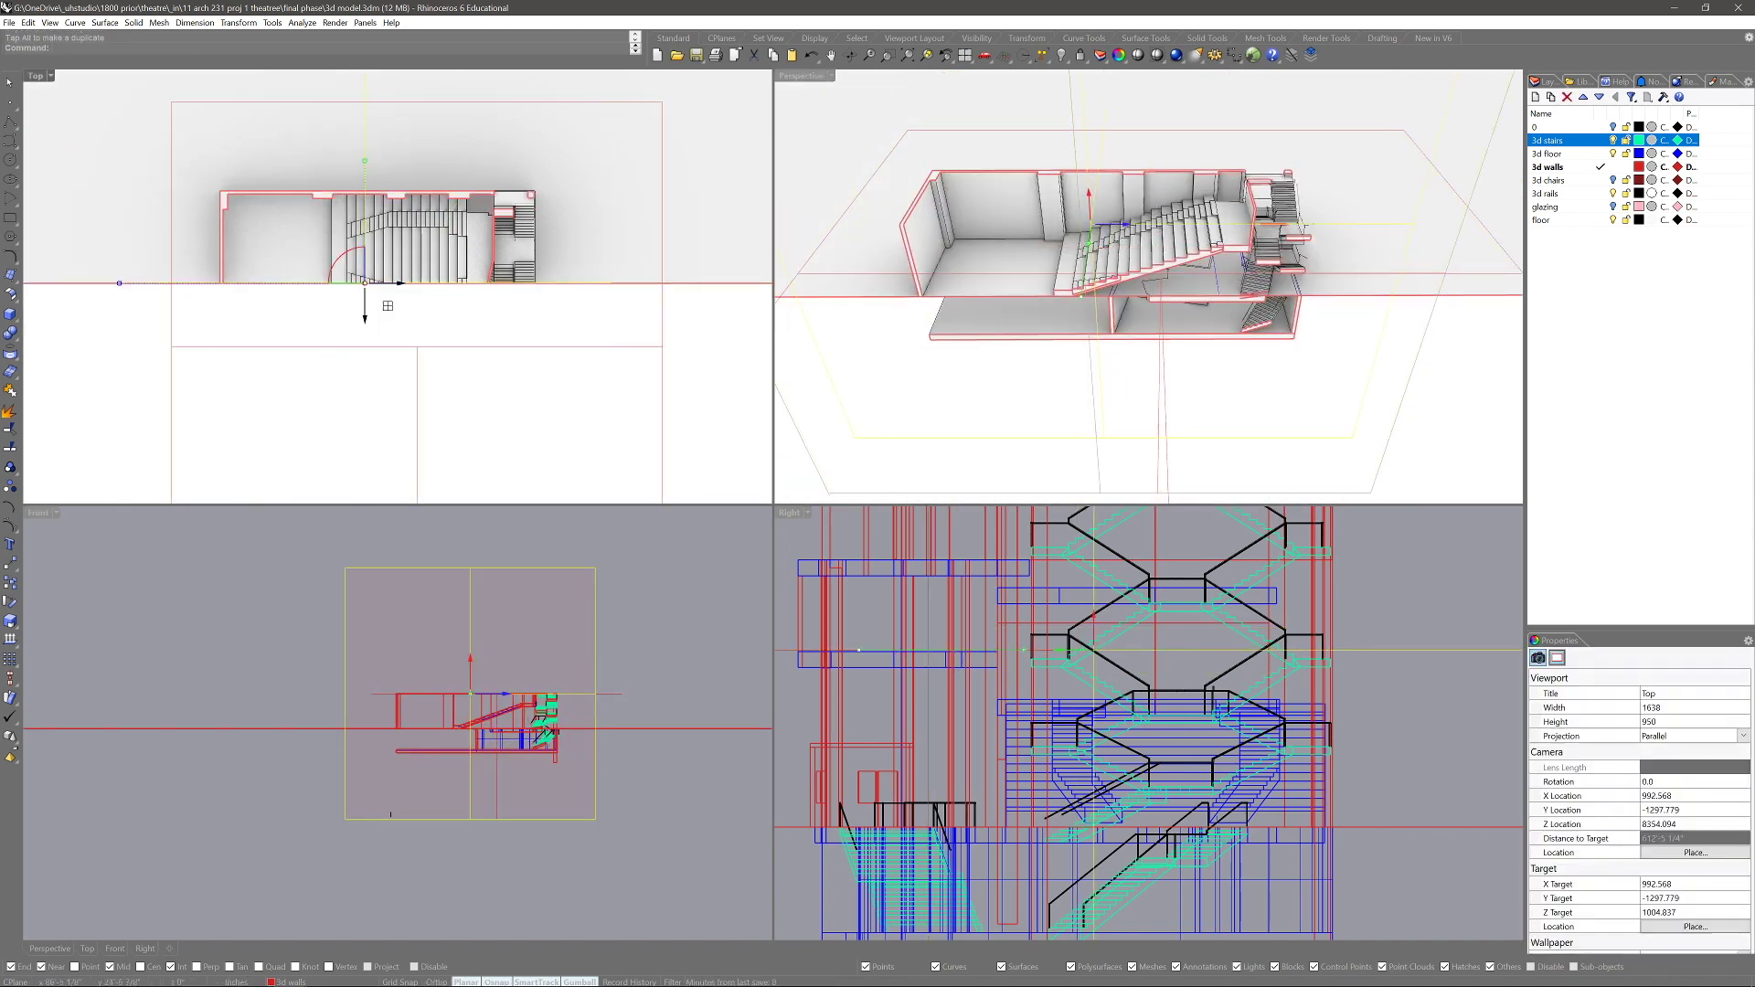
Raise the horizontal clipping plane above the roof so only the vertical section cuts the building
right_drag(1179, 320, 1060, 270)
scroll(379, 716, down, 4)
click(530, 701)
drag(455, 667, 455, 603)
scroll(1171, 324, down, 9)
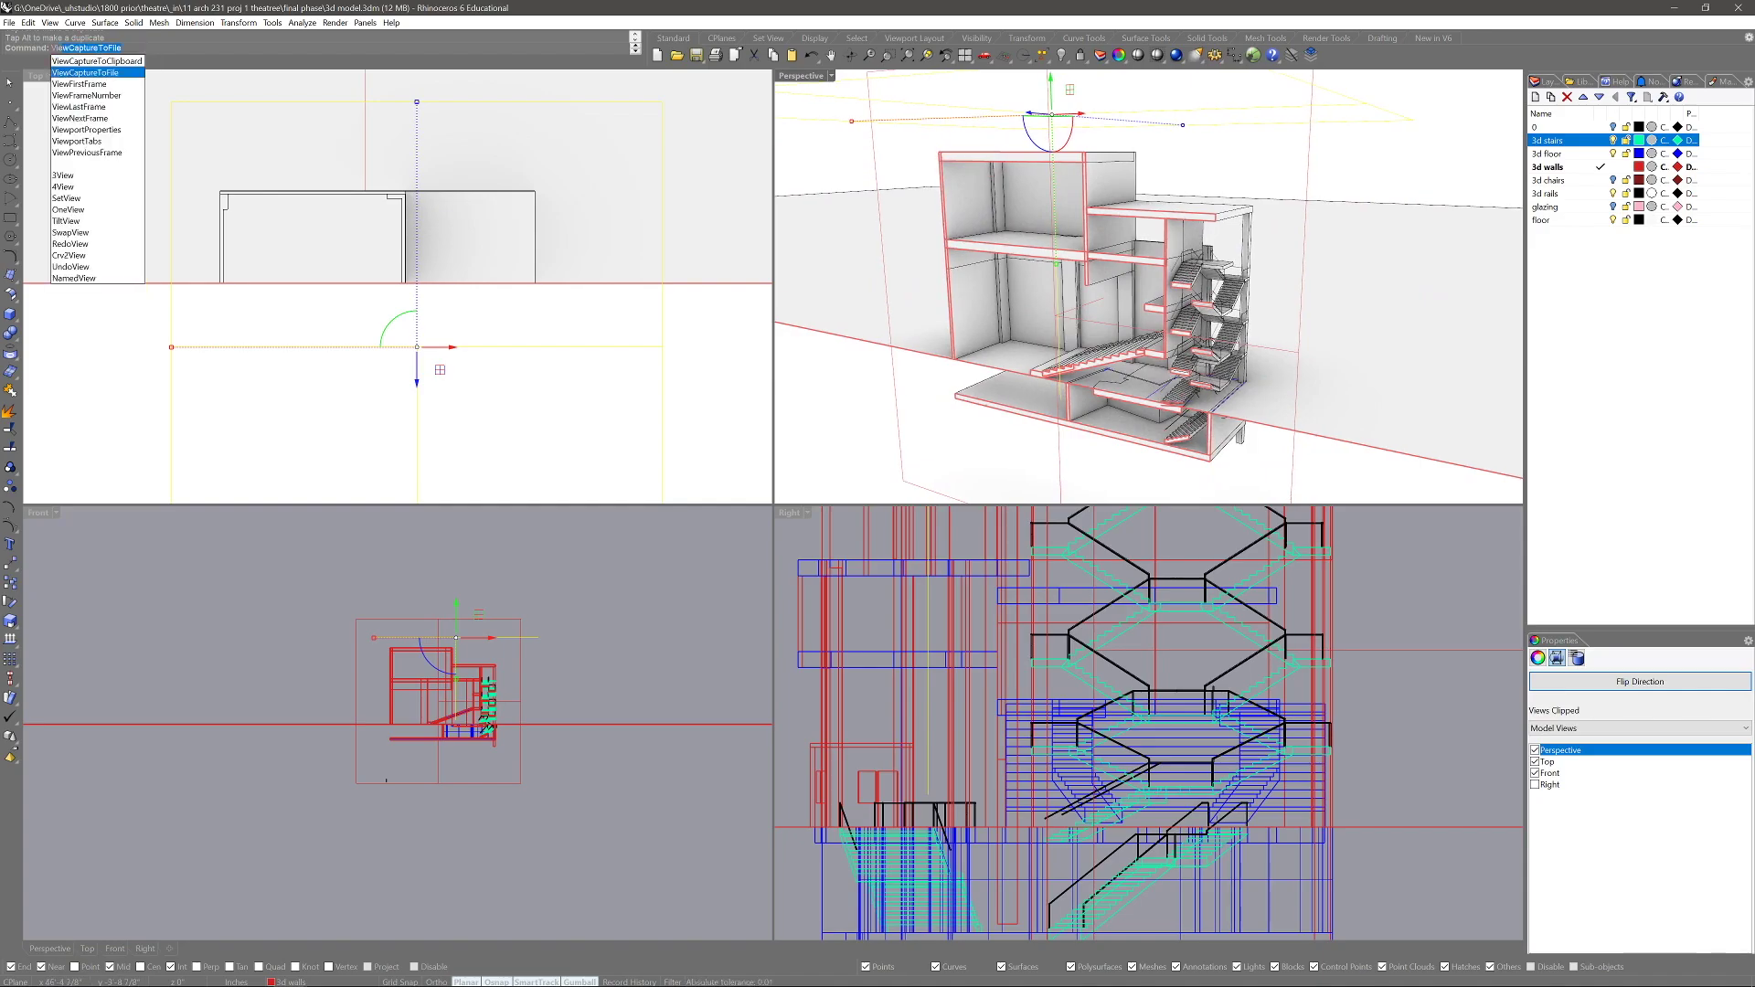
Start a ViewCaptureToFile of the Perspective view and set its resolution to 3200 x 2400
key(Return)
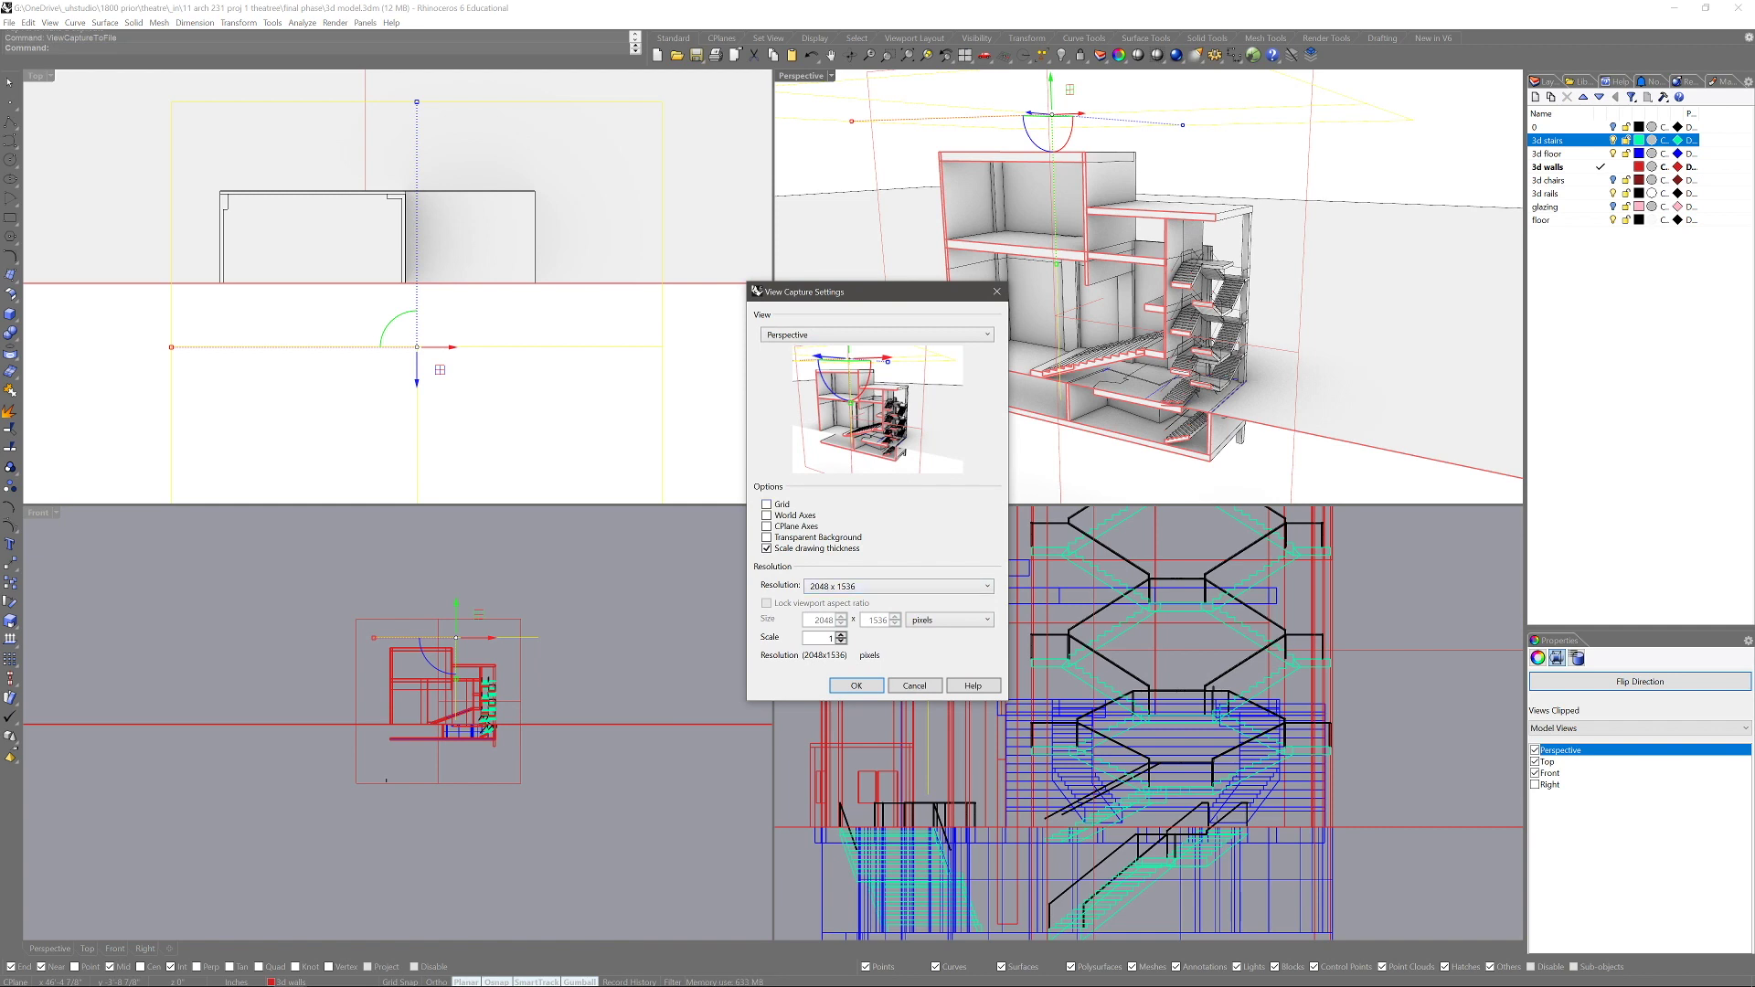
click(898, 586)
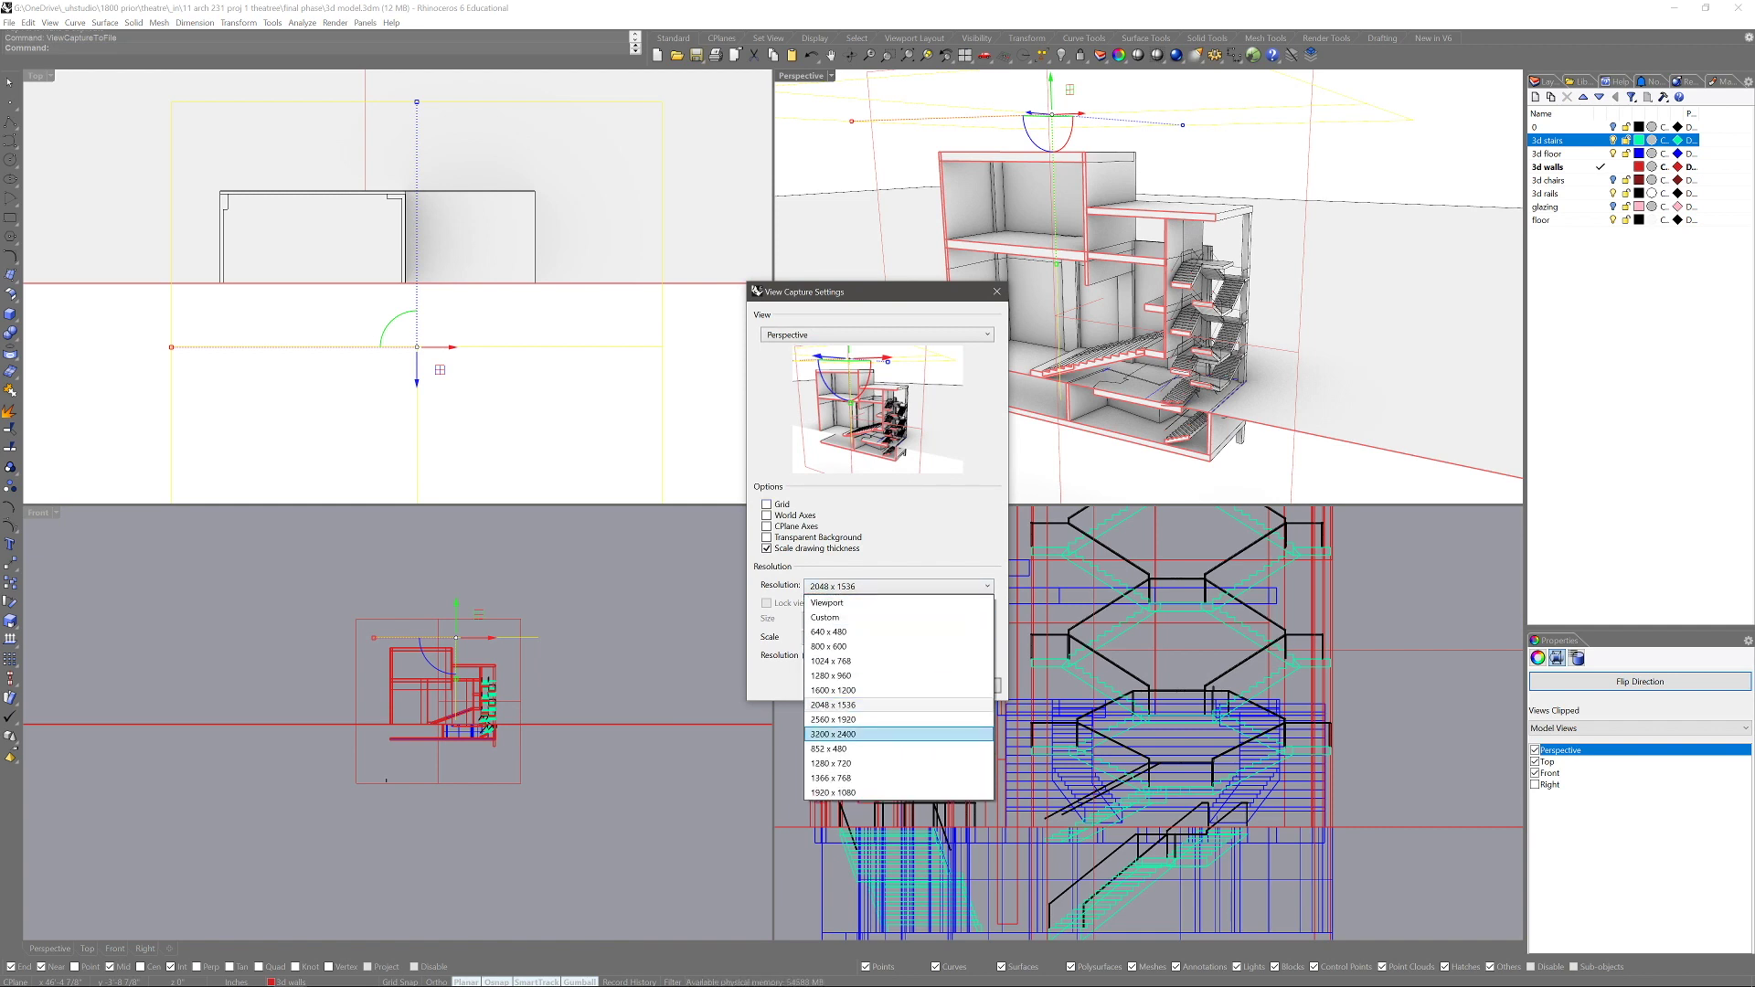
click(897, 705)
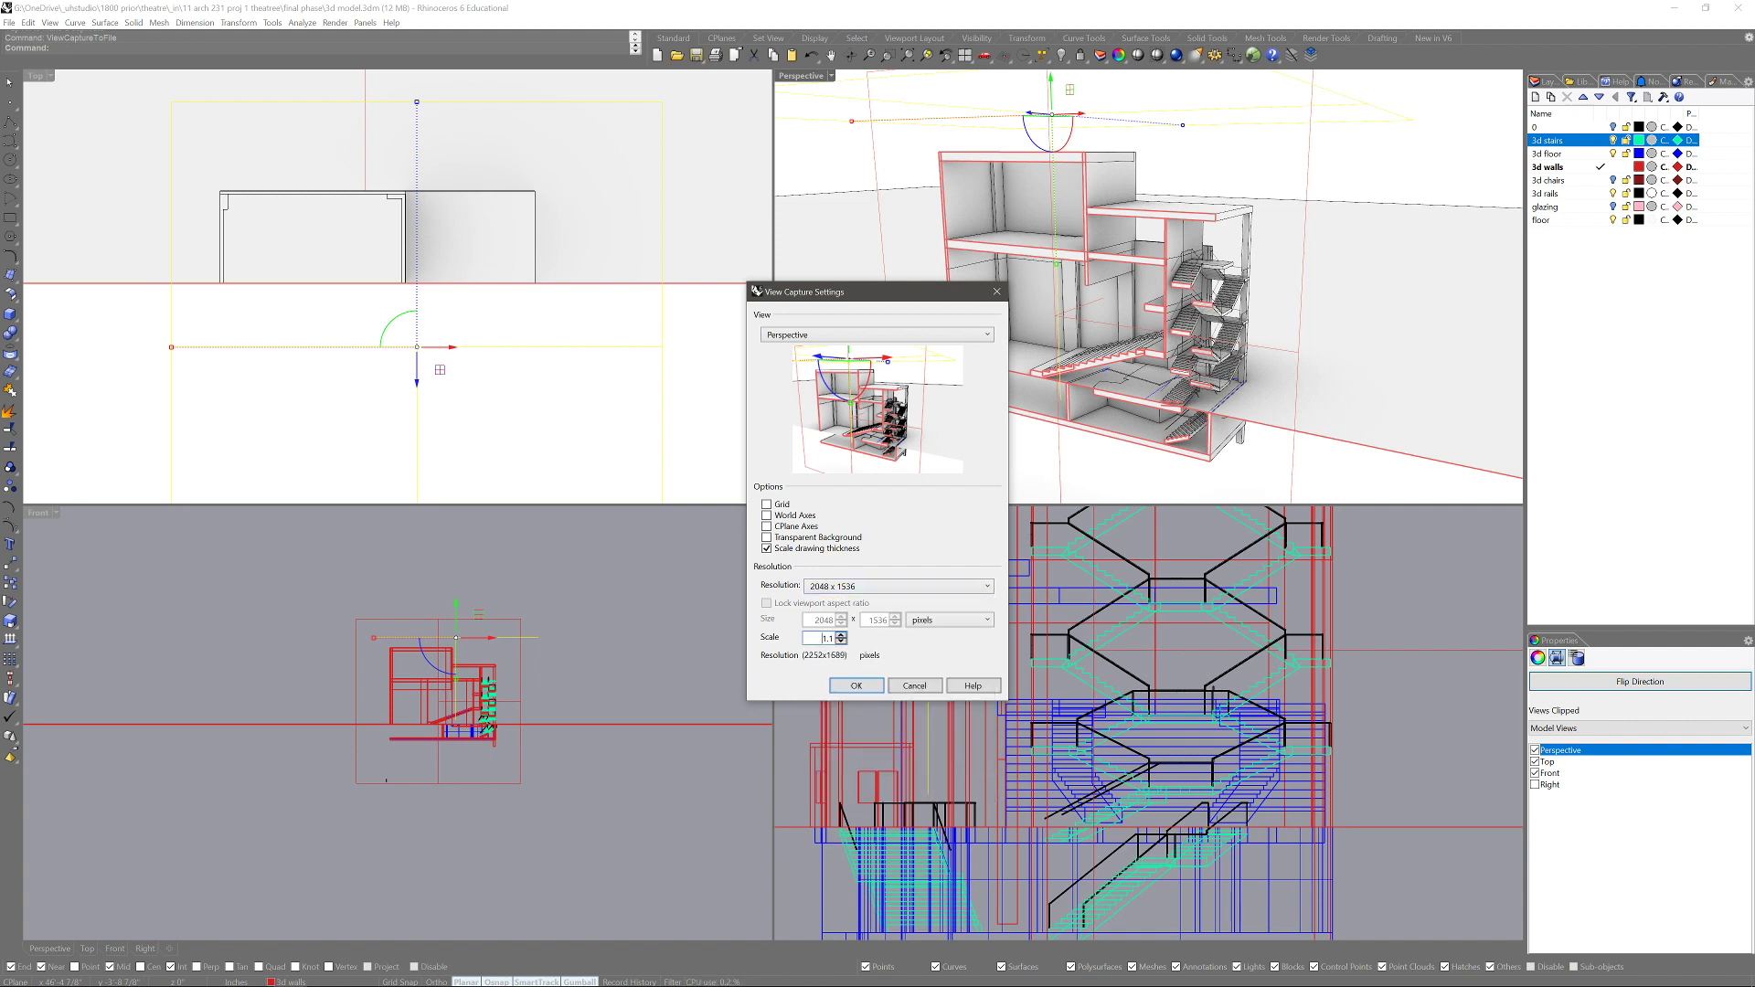
click(898, 586)
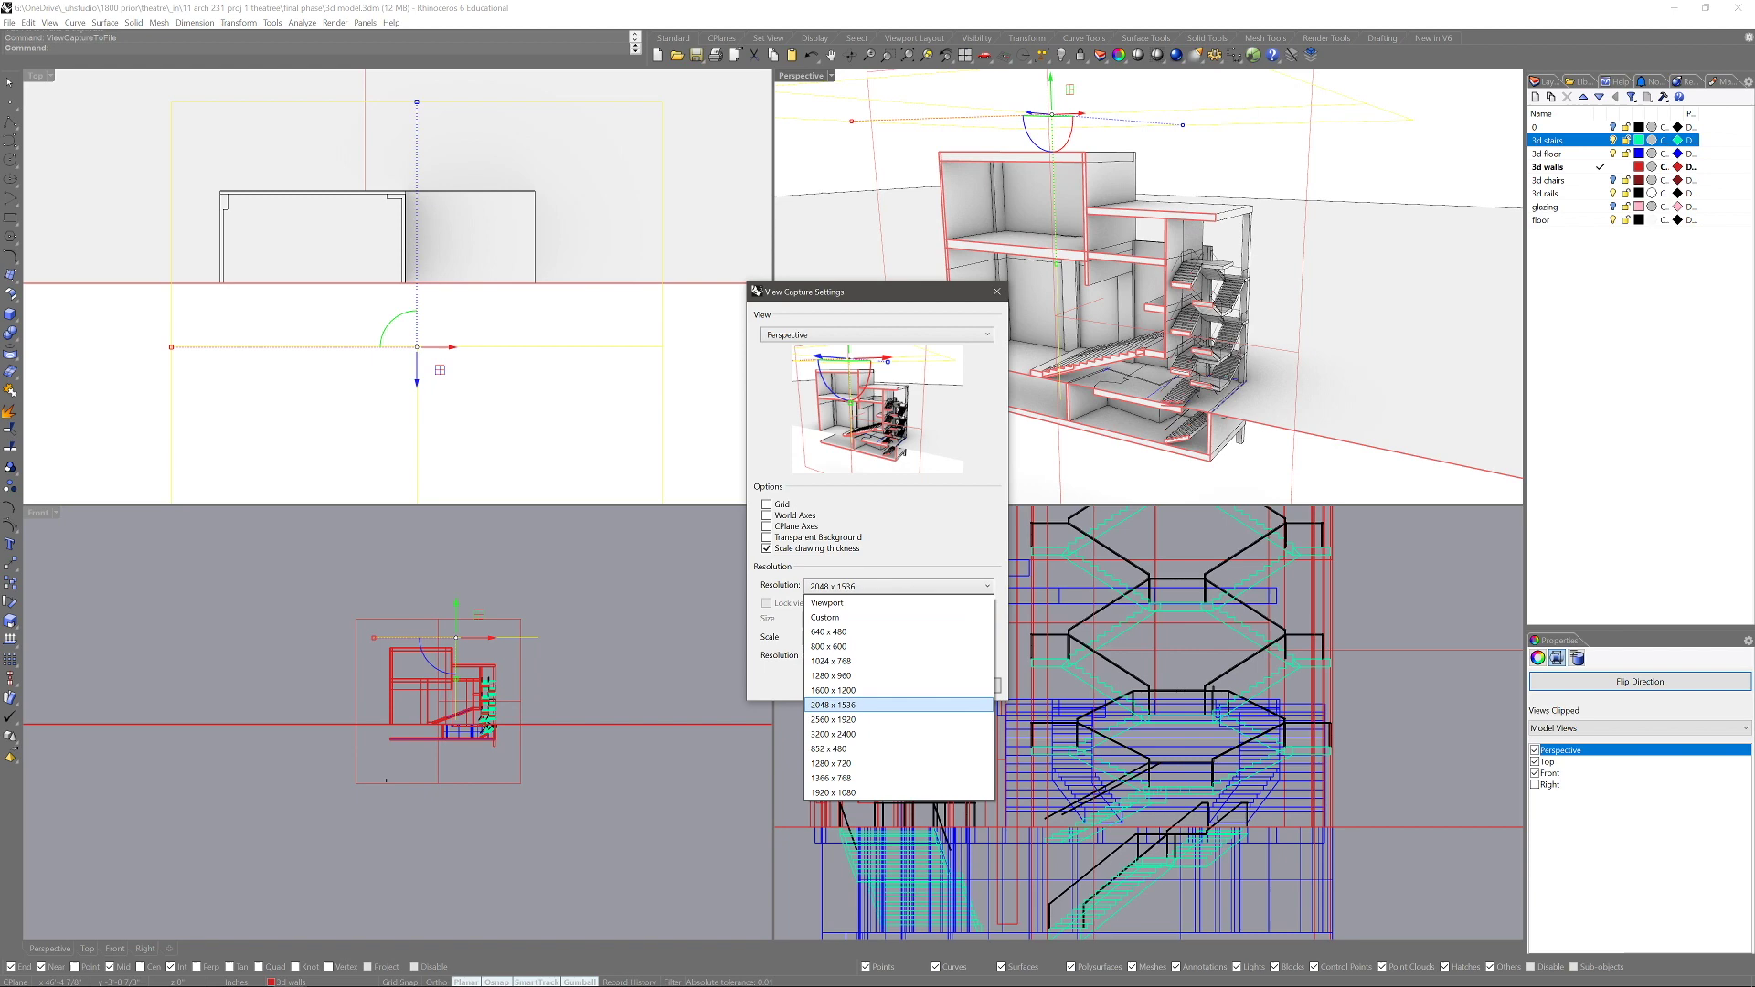
click(897, 733)
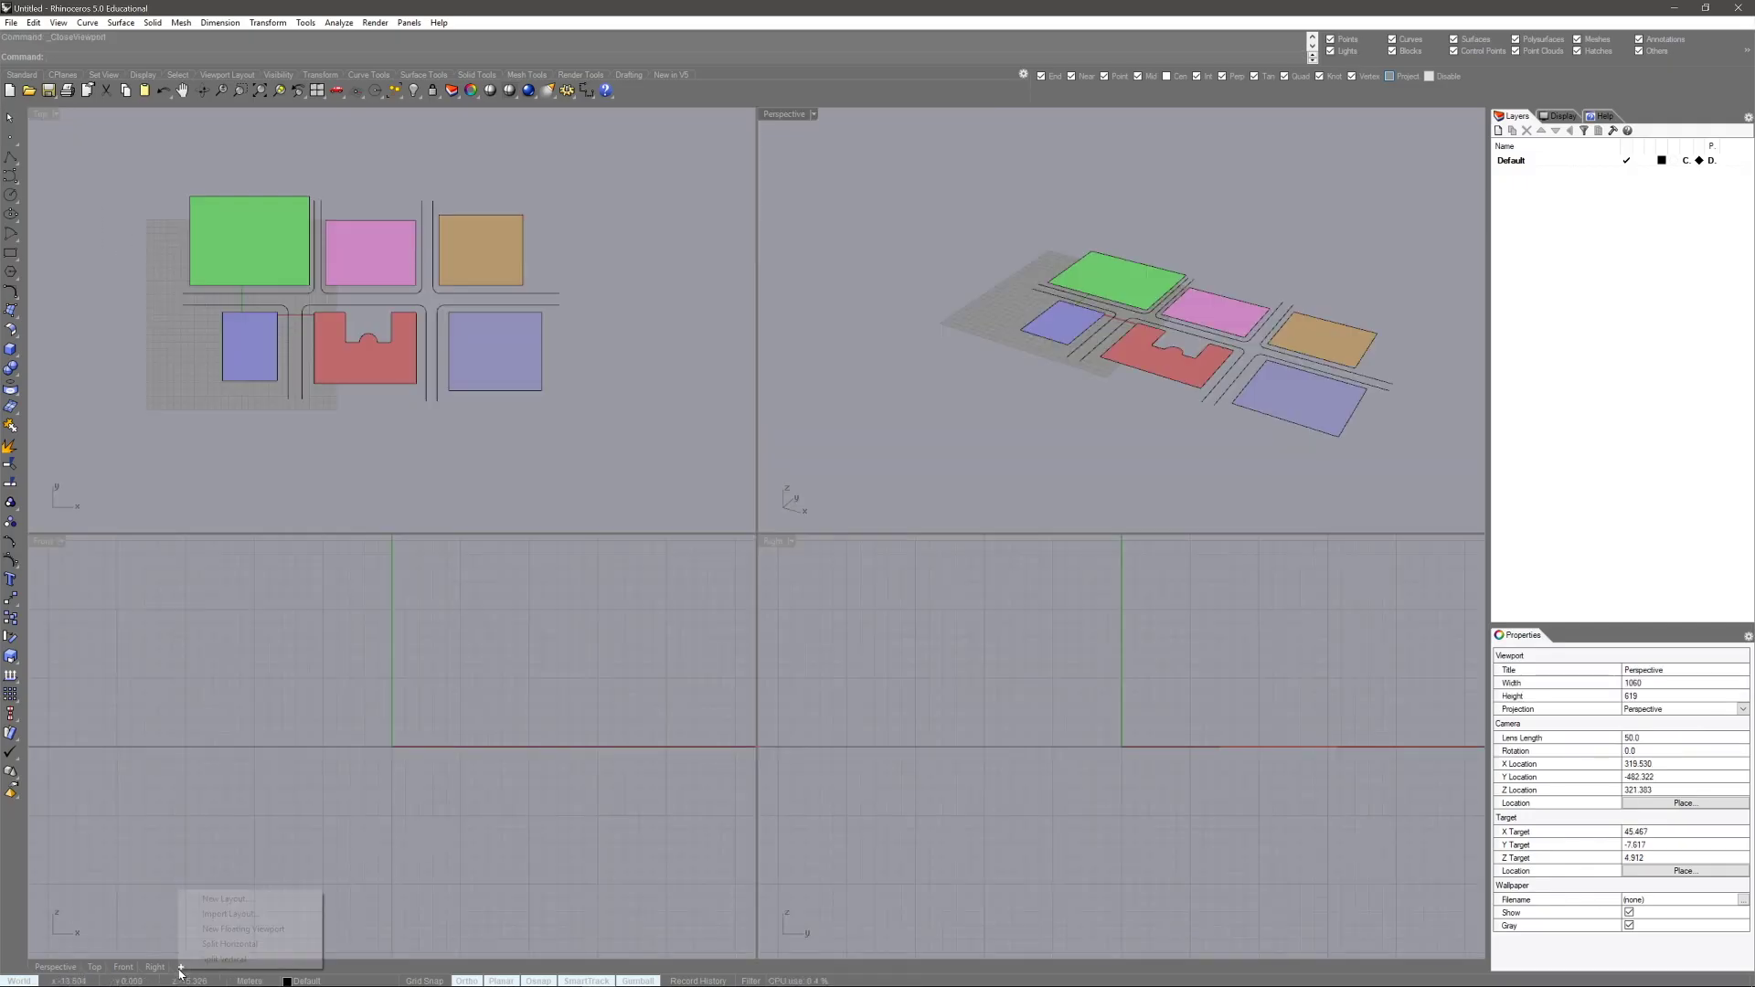
Create a new A3 landscape layout page of the colored site plan and print it to PDF with vector output
click(210, 899)
click(879, 485)
click(885, 584)
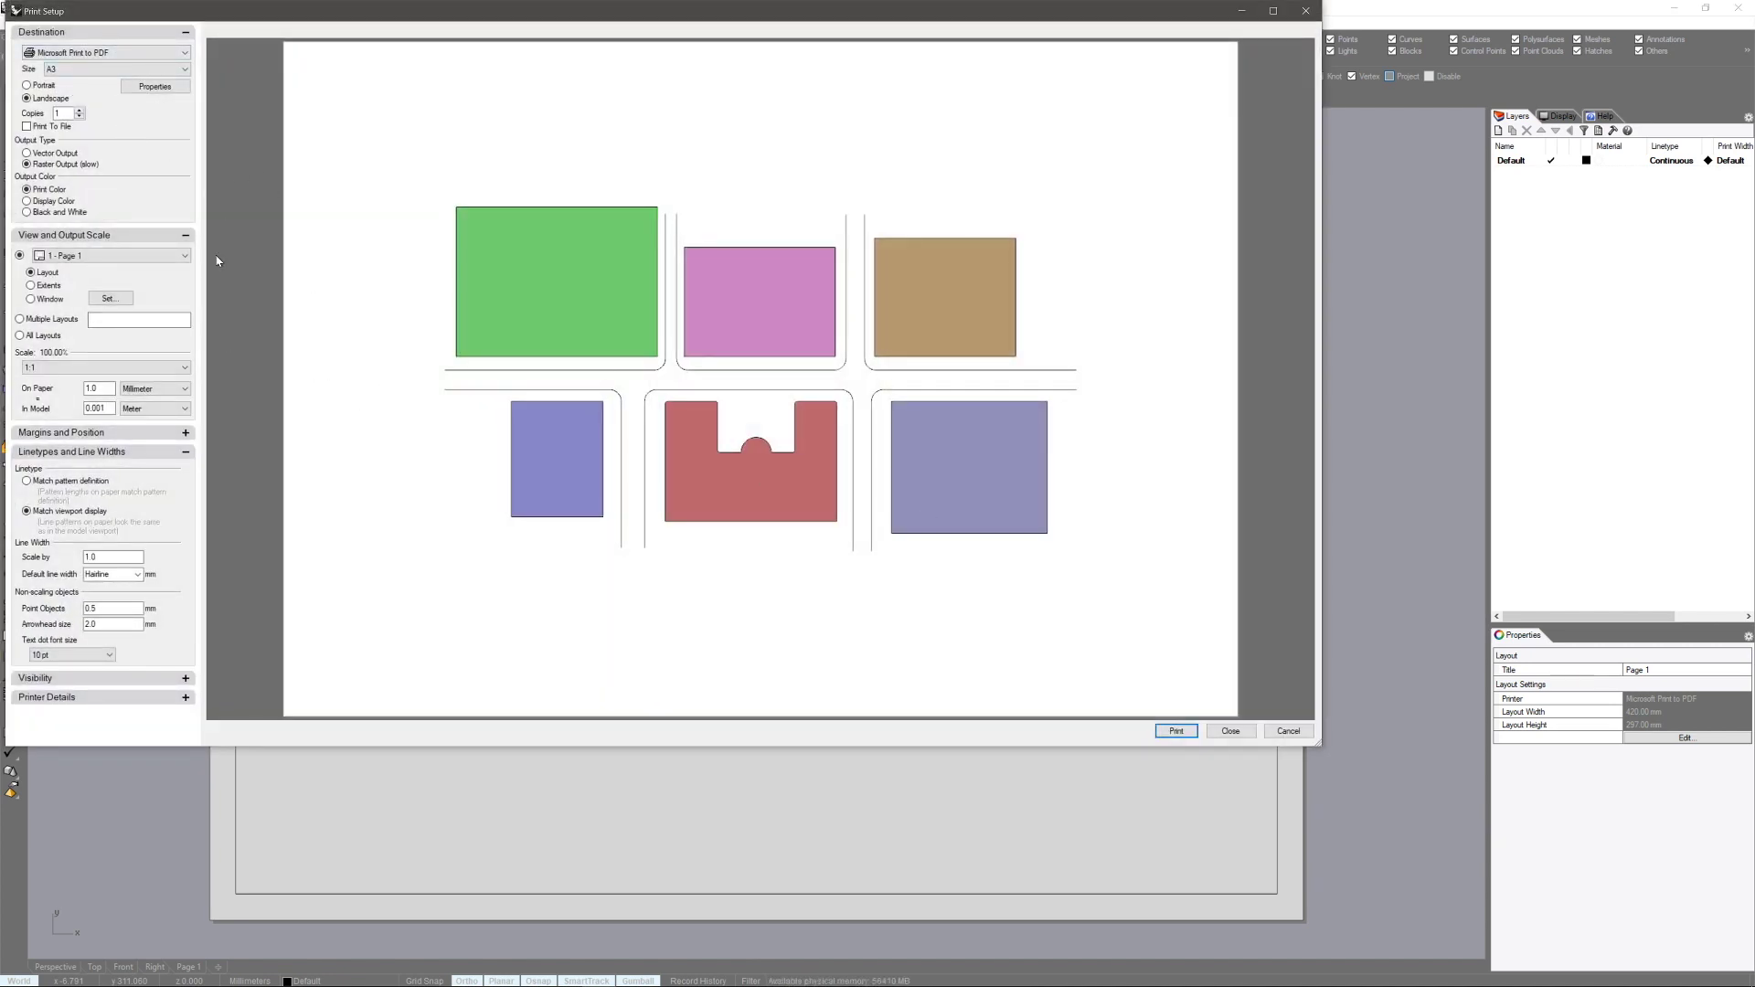
click(52, 154)
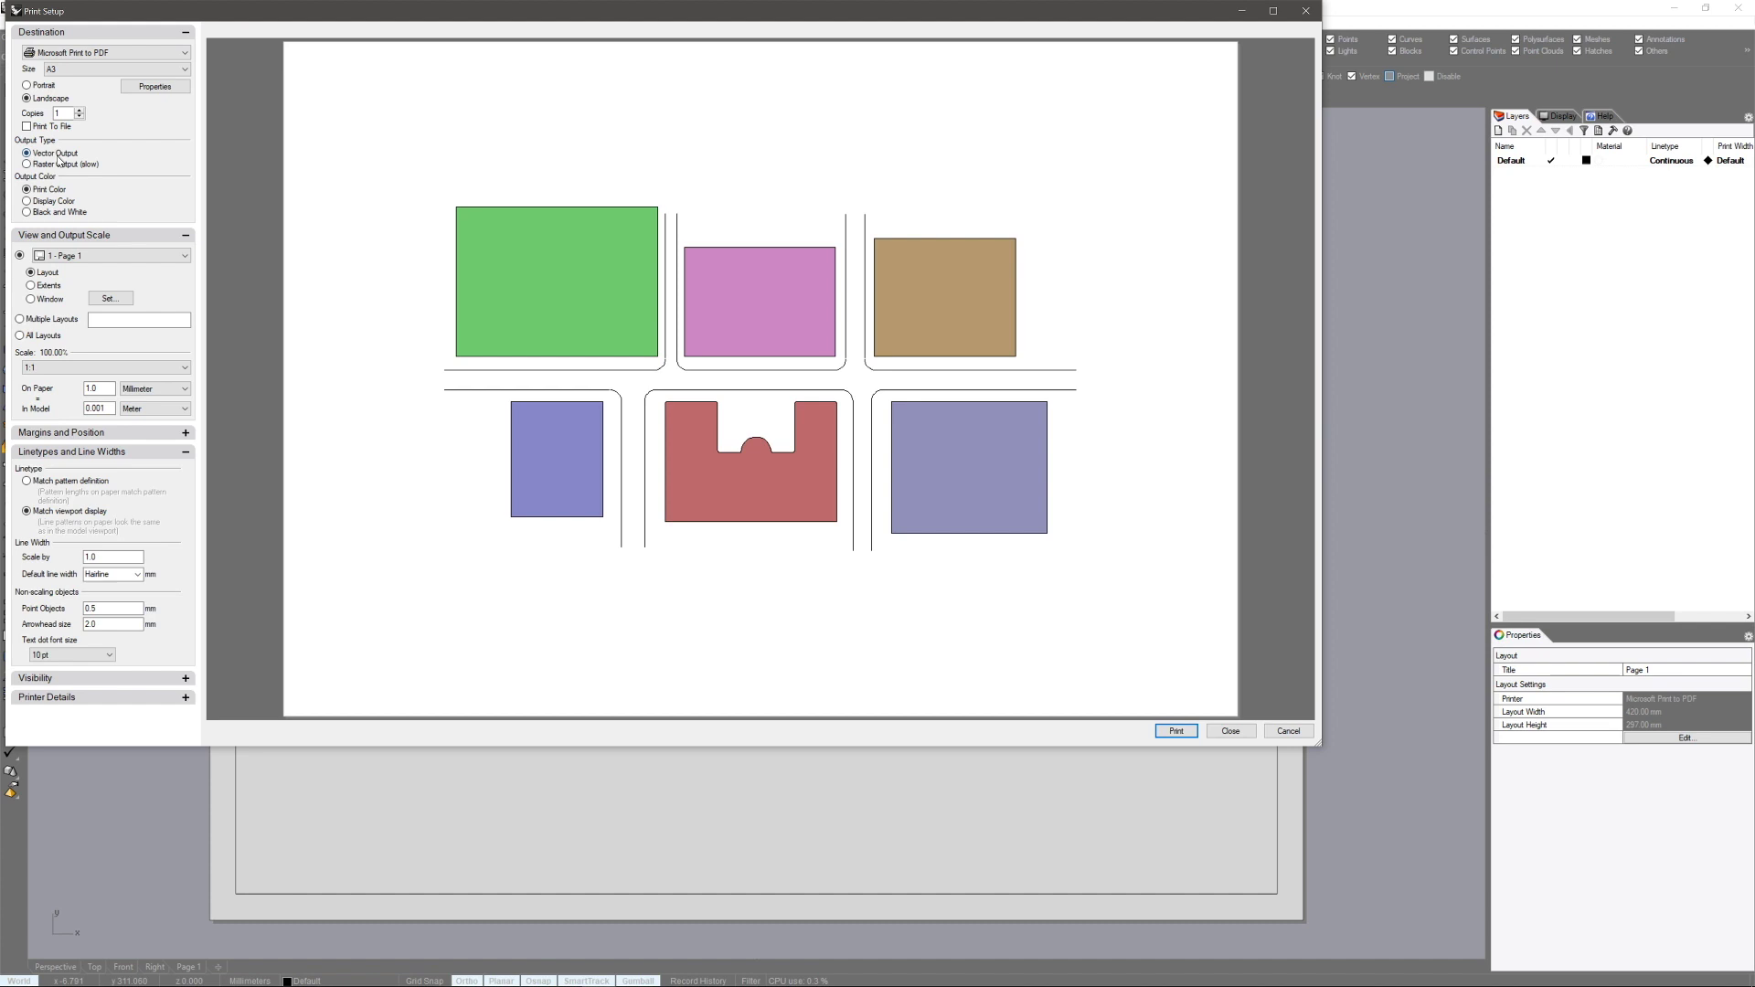
click(1179, 730)
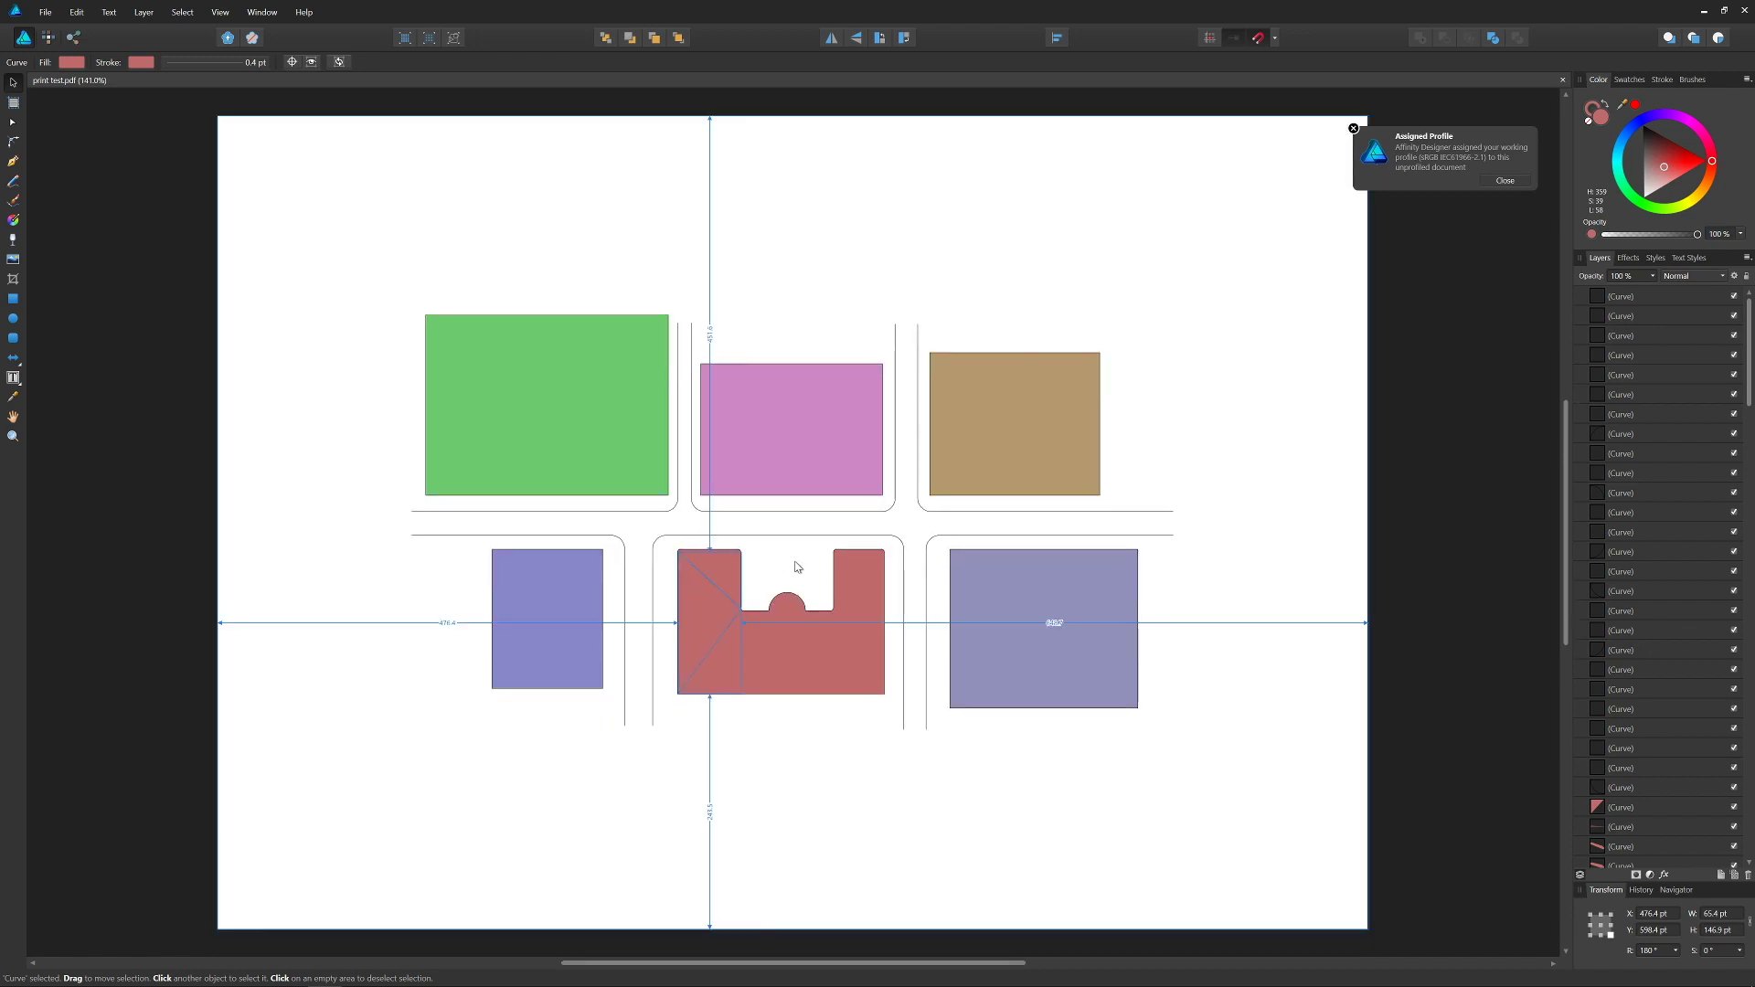
In Affinity Designer, select the rounded street-corner curve near the red building in print test.pdf for node editing
ctrl+scroll(795, 563, up, 5)
ctrl+scroll(650, 502, up, 2)
click(177, 494)
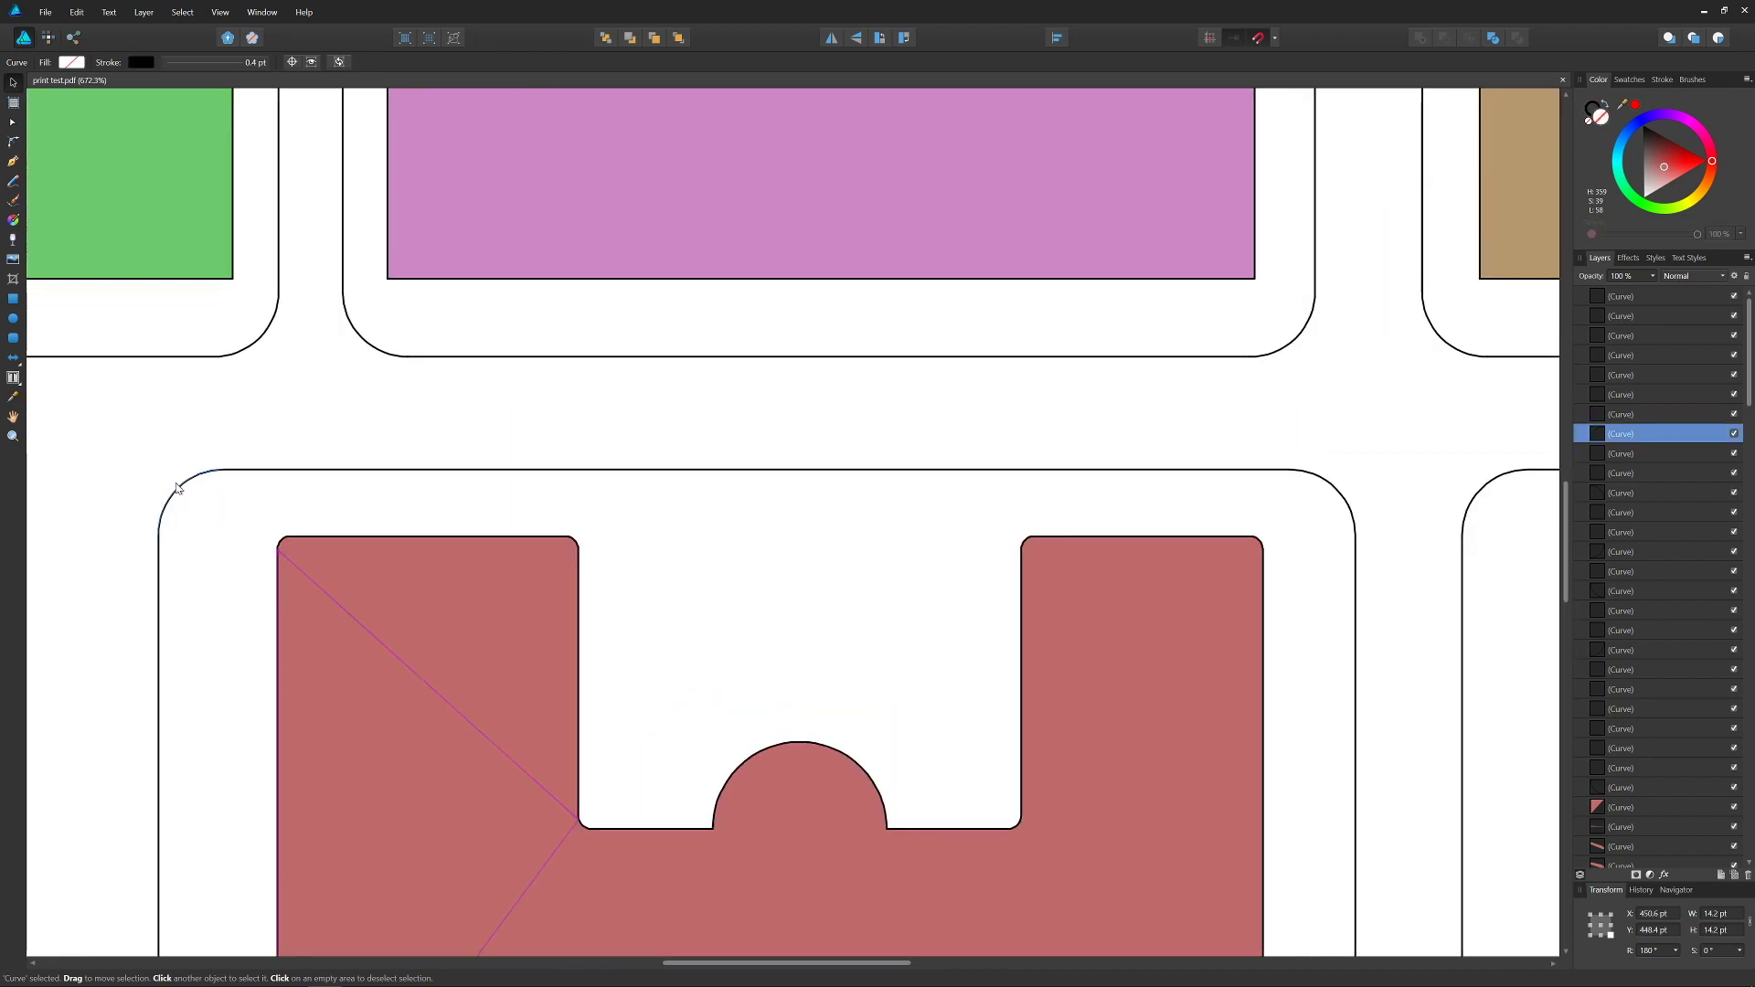
ctrl+scroll(196, 498, up, 5)
ctrl+scroll(201, 499, up, 3)
key(a)
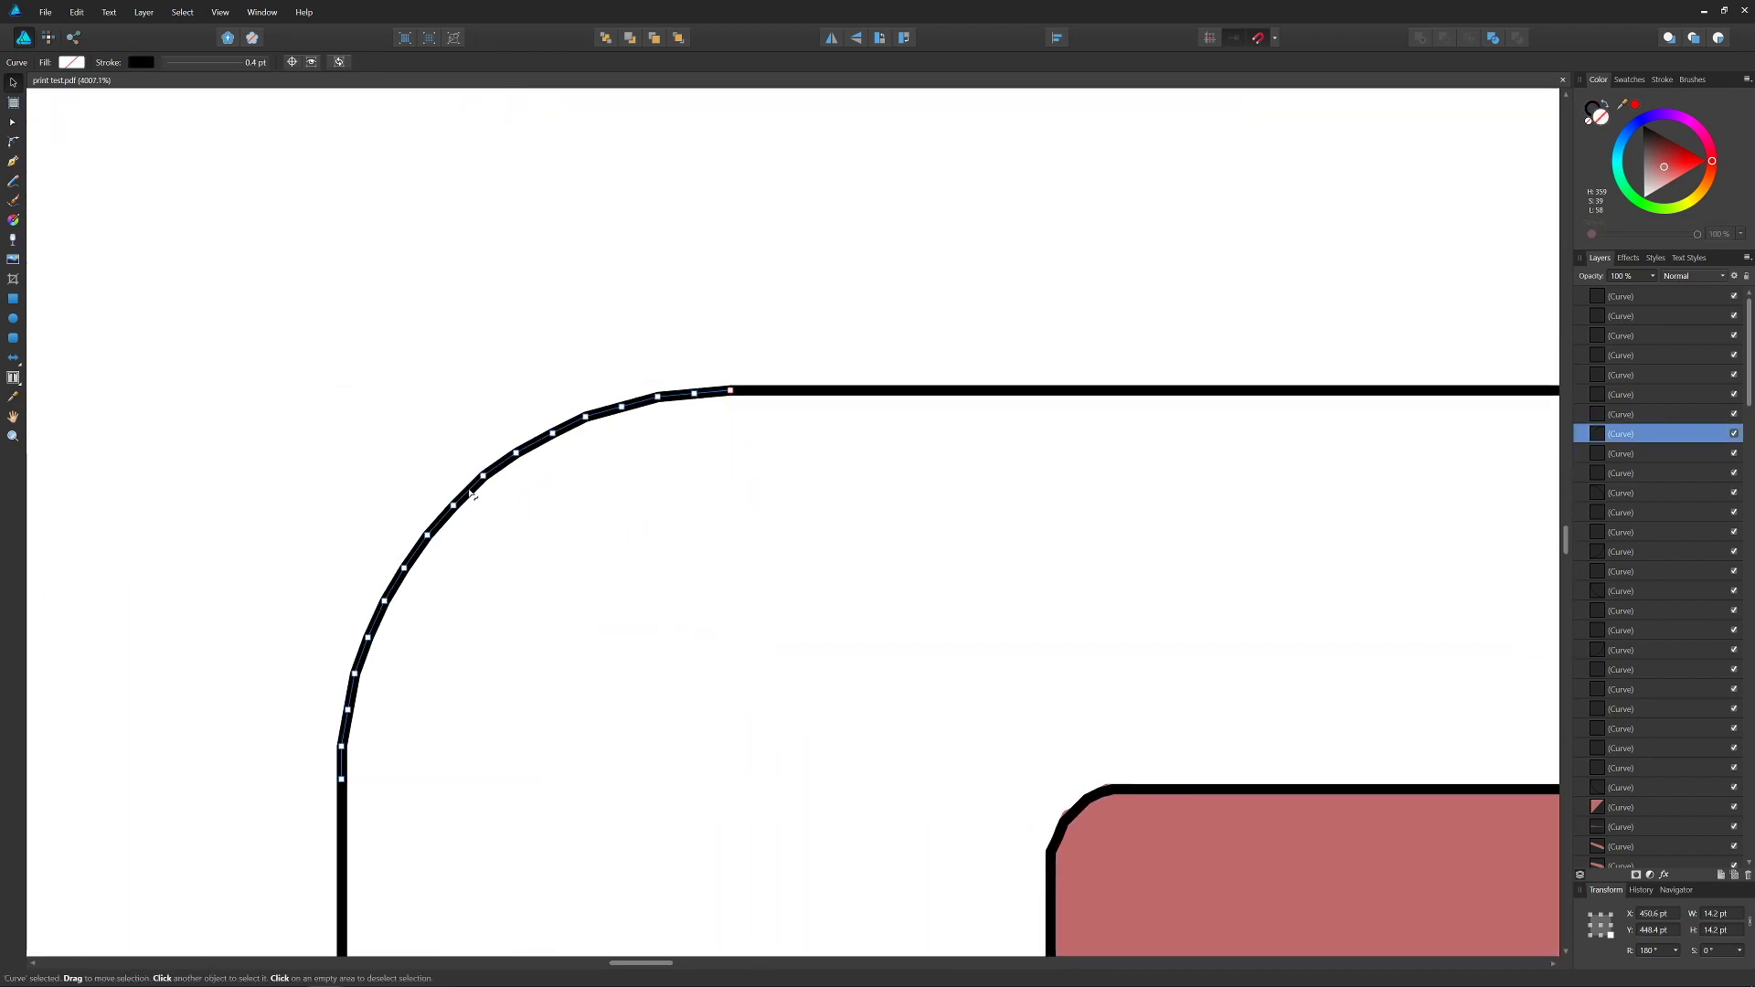
Try moving a node of the rounded street-corner curve inward, and undo the move
drag(508, 508, 565, 600)
key(ctrl+z)
scroll(902, 689, down, 3)
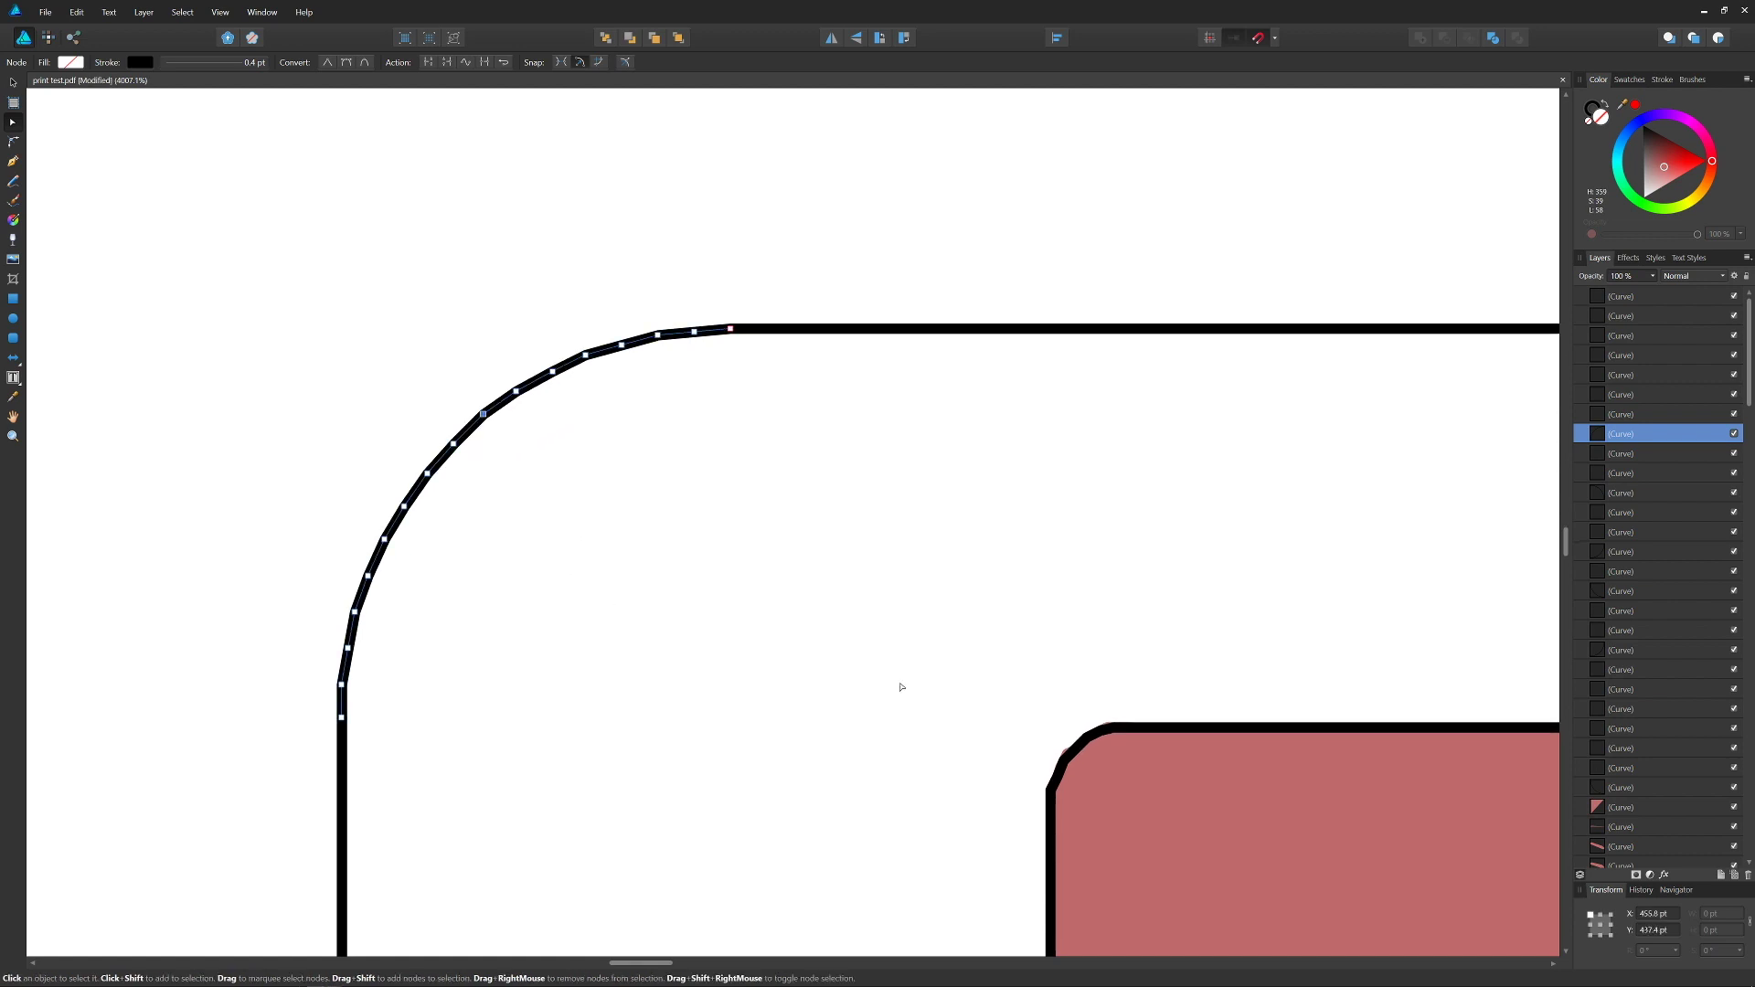
ctrl+scroll(631, 612, down, 9)
Select the triangular fill piece in the red building's upper-left wing and move it diagonally down and to the left
click(788, 647)
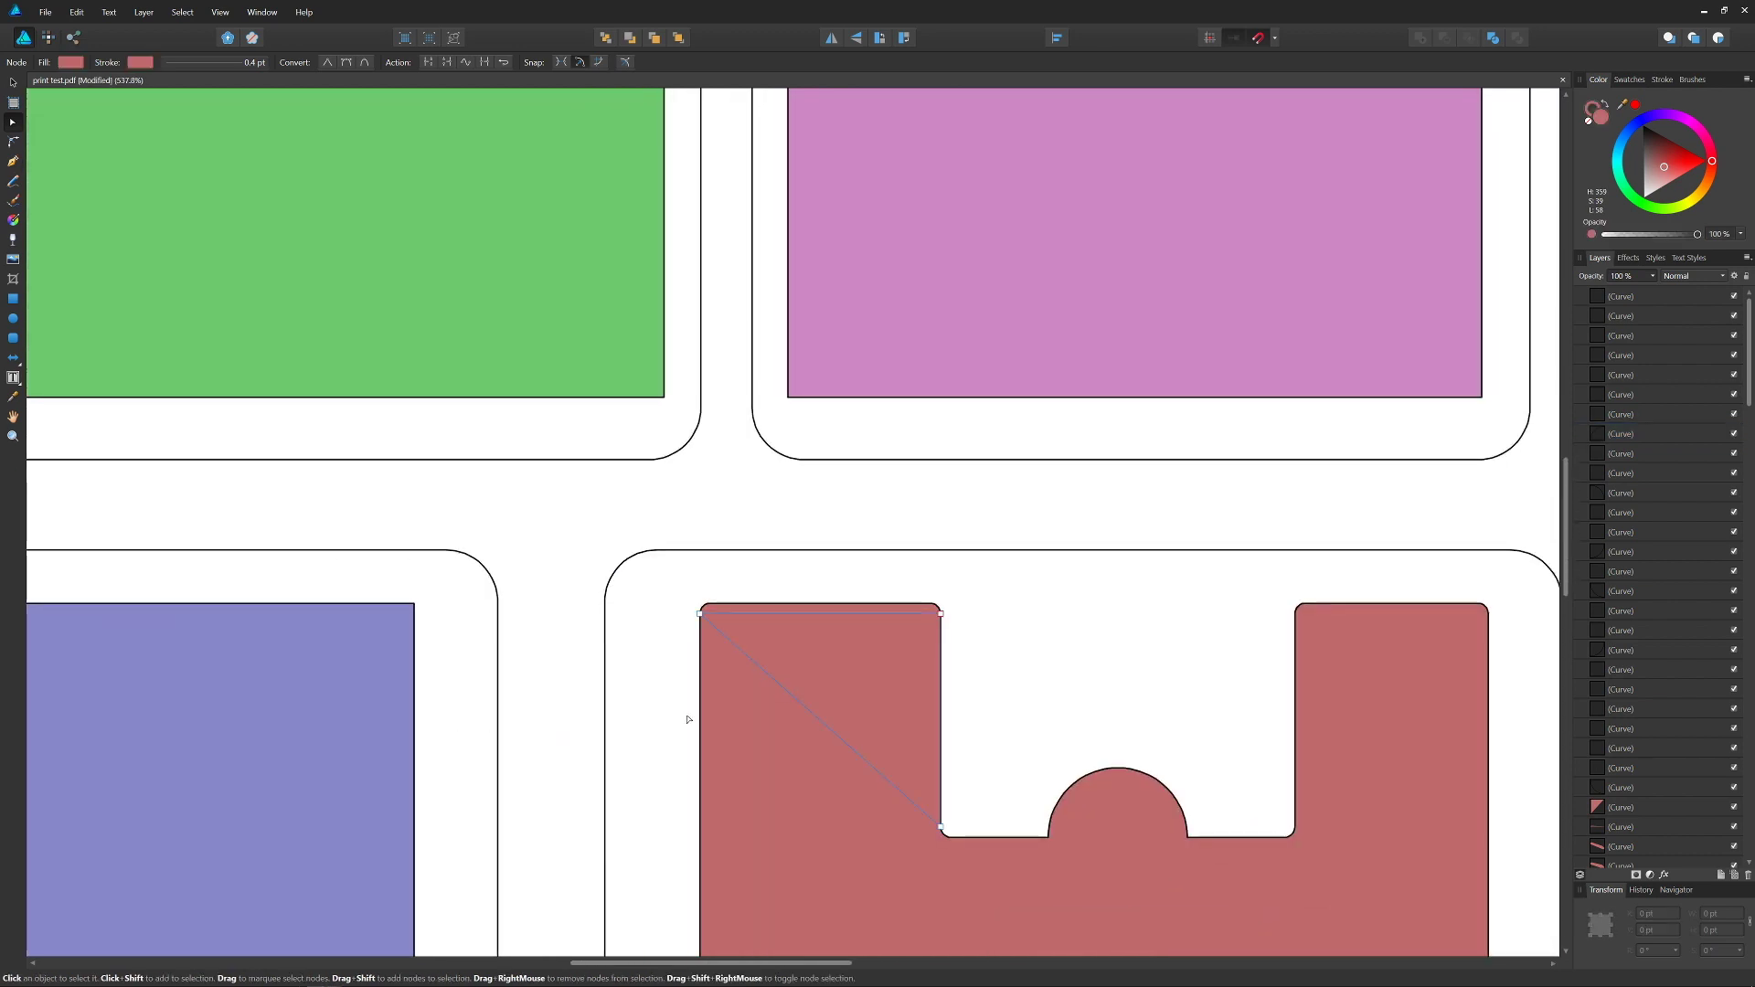
key(v)
drag(837, 662, 742, 794)
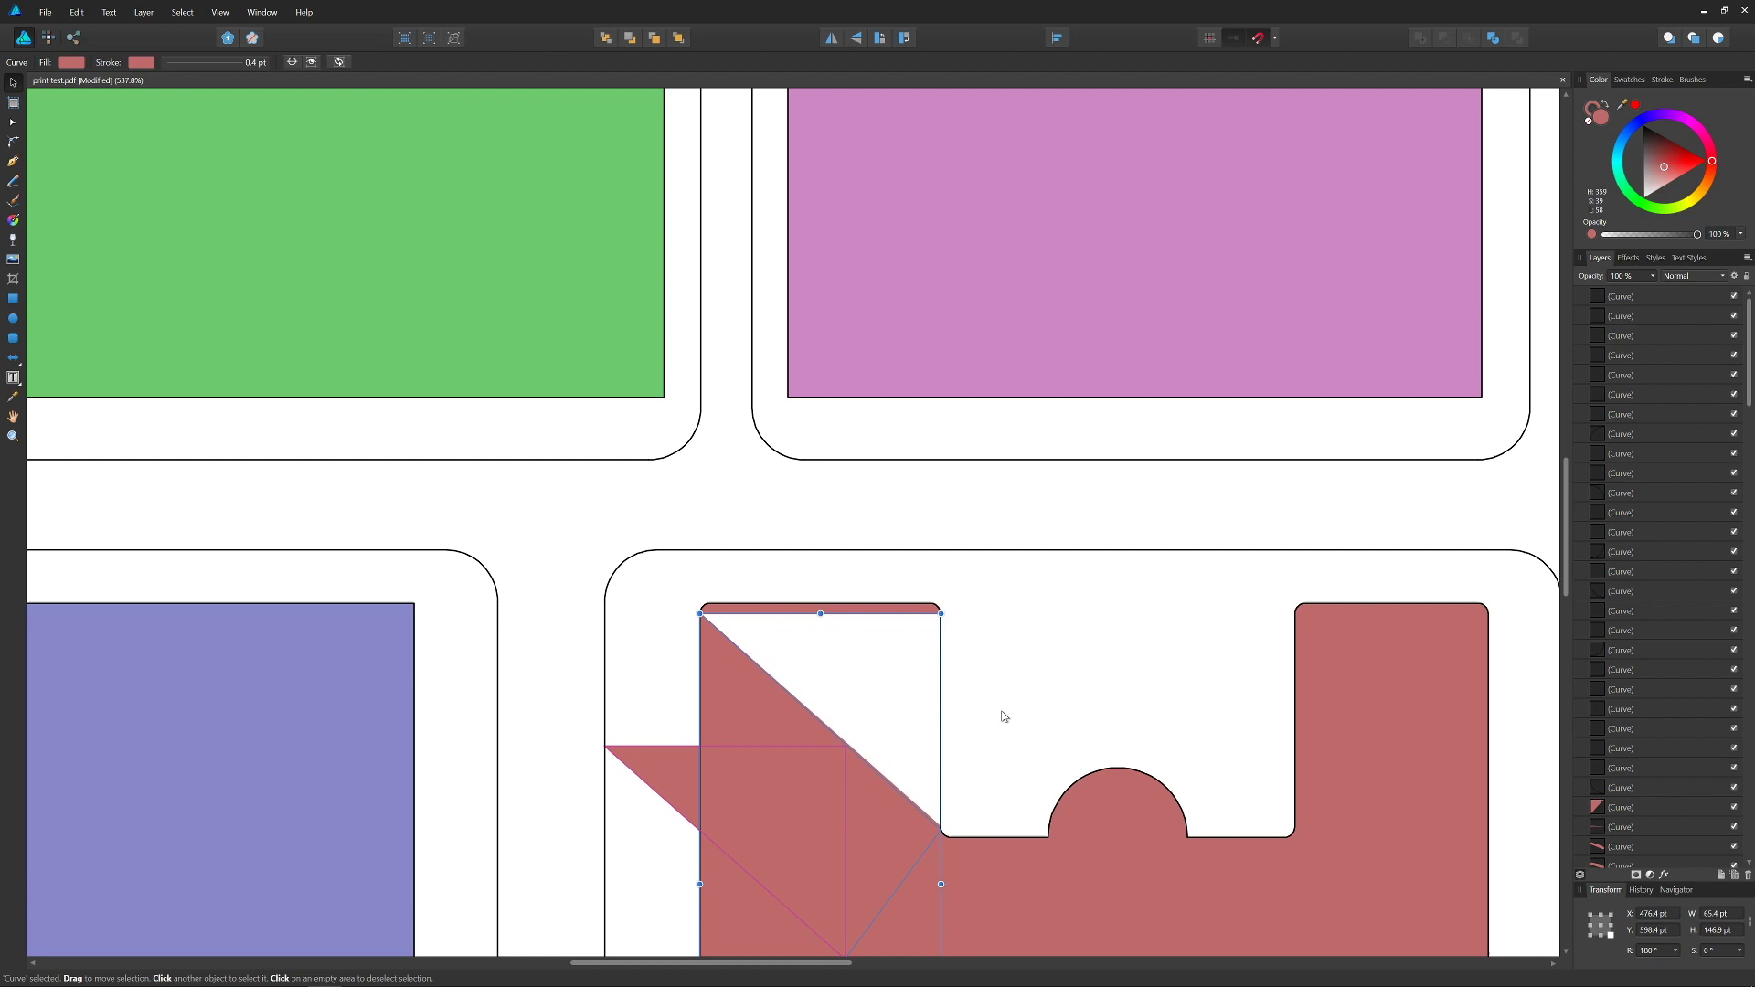
Undo the move of the red building's triangular fill piece and clear the selection
key(ctrl+z)
key(ctrl+d)
ctrl+scroll(999, 607, down, 5)
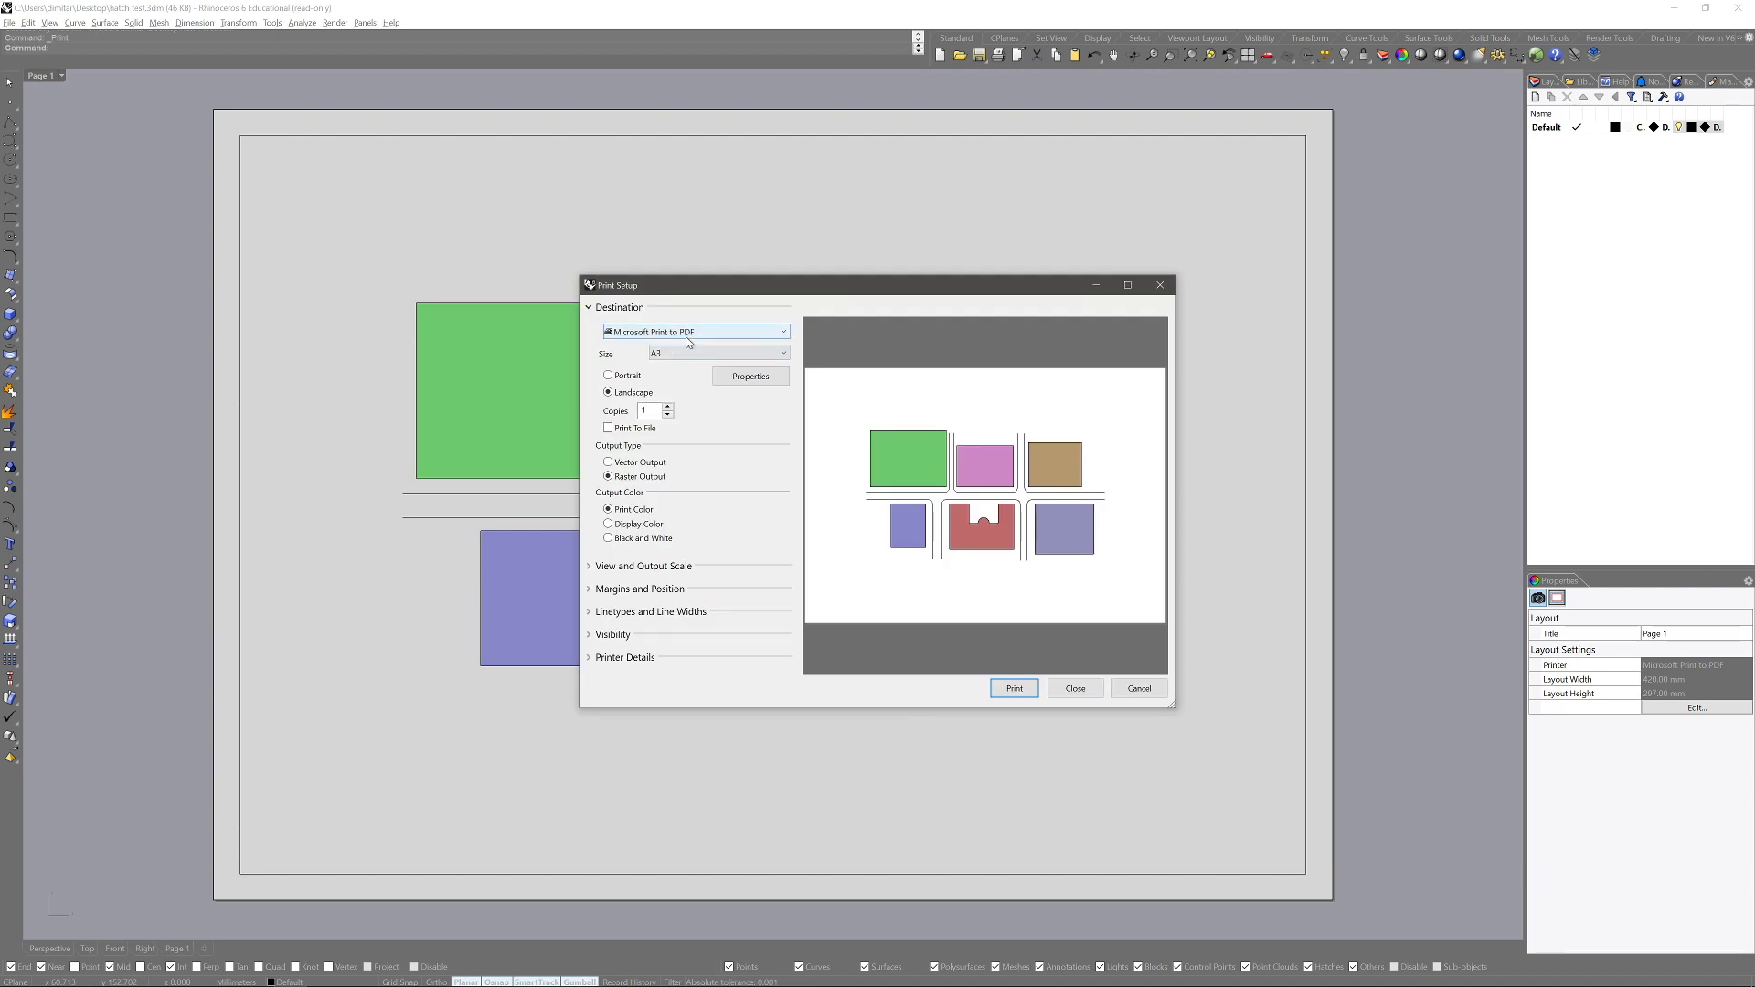
In Rhino 6, print the A3 landscape layout with the Rhino PDF printer and vector output, saving it as print test rh6
click(681, 331)
click(640, 450)
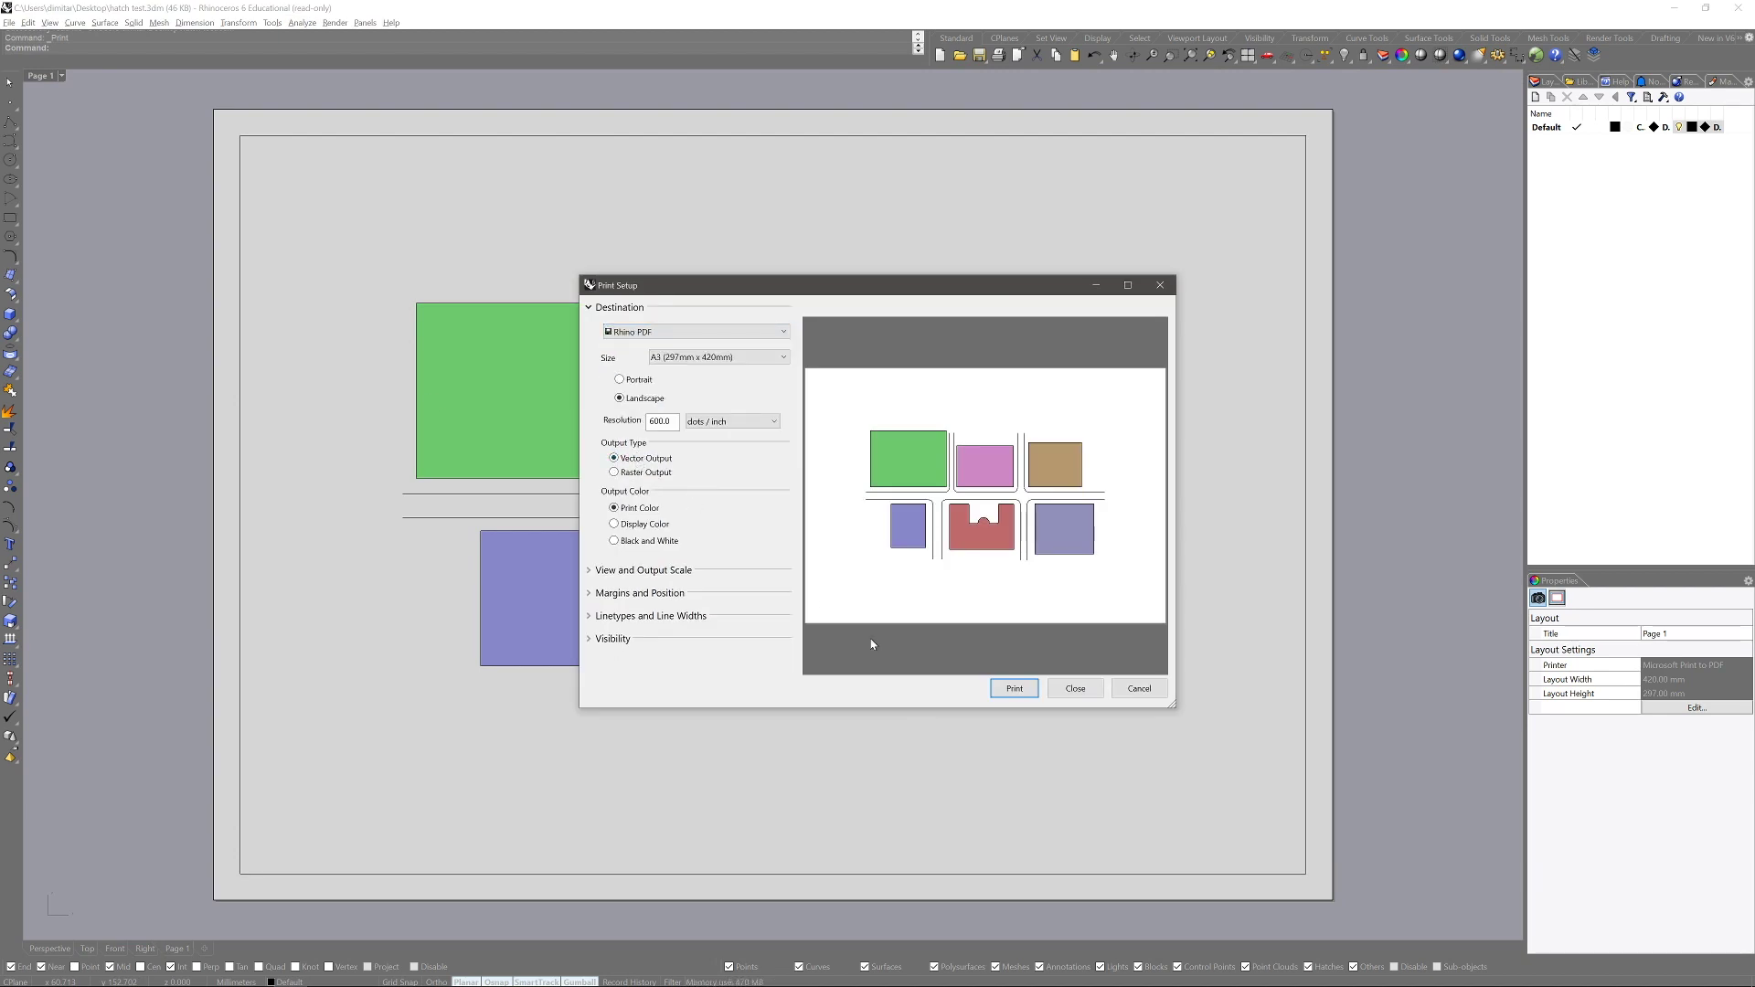
click(1013, 690)
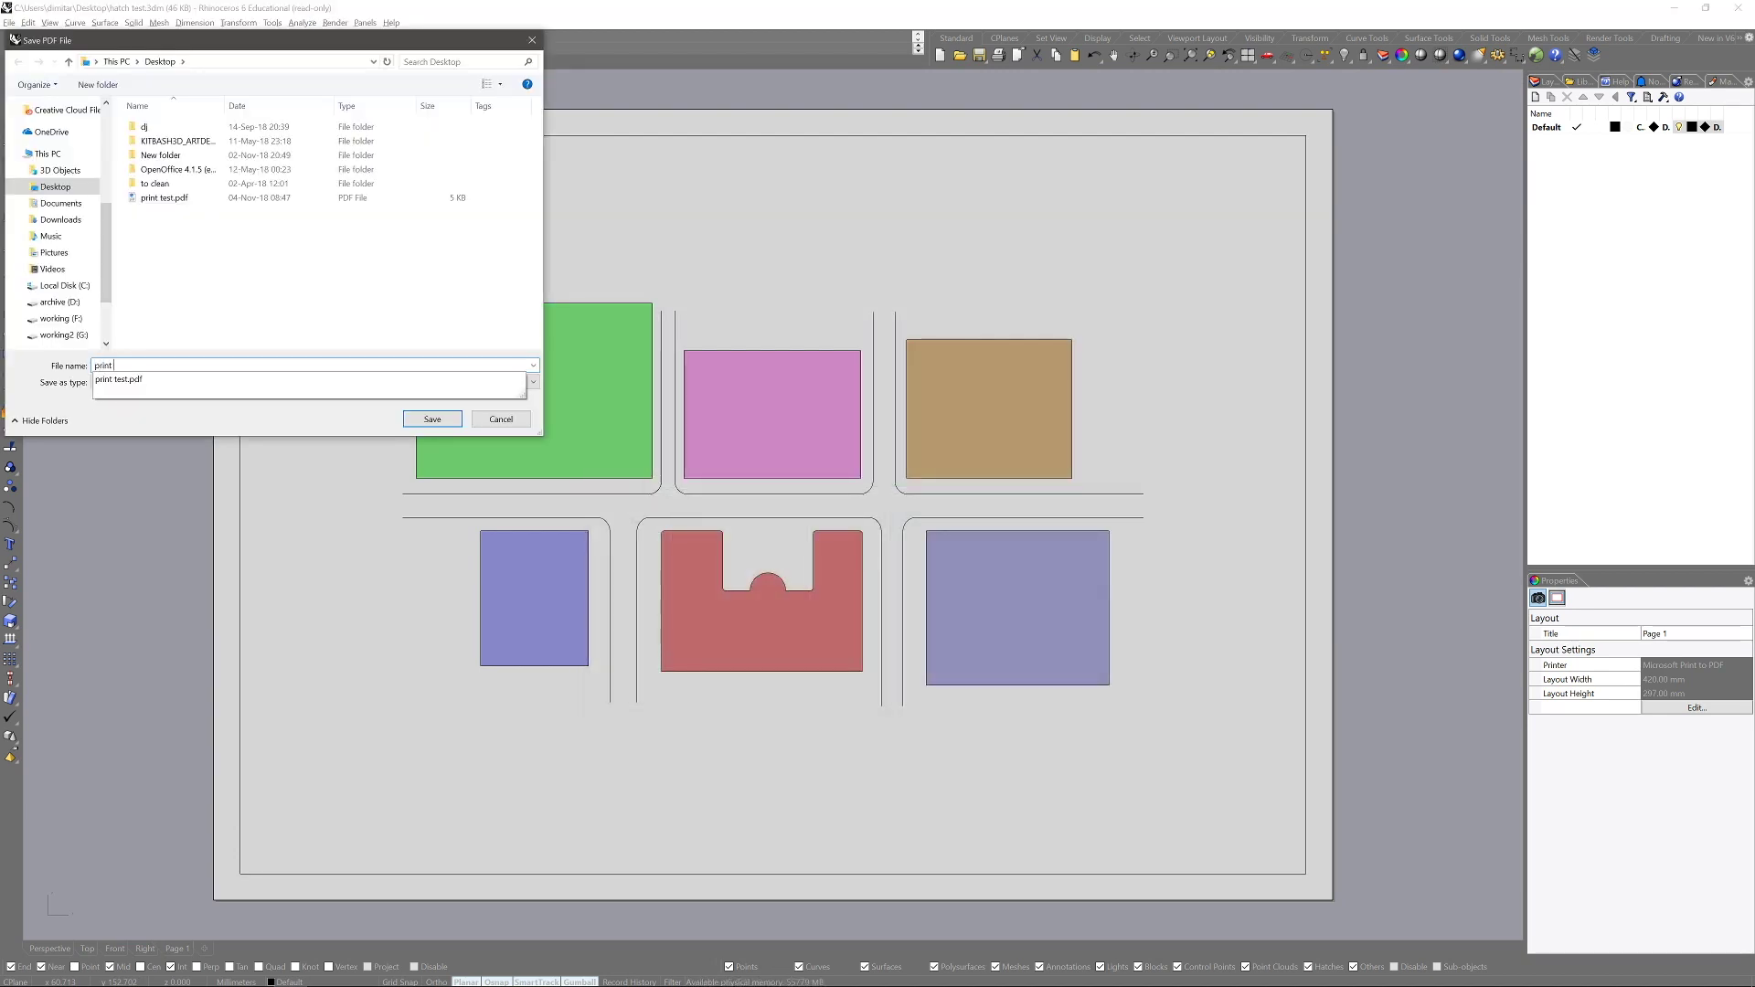
key(Return)
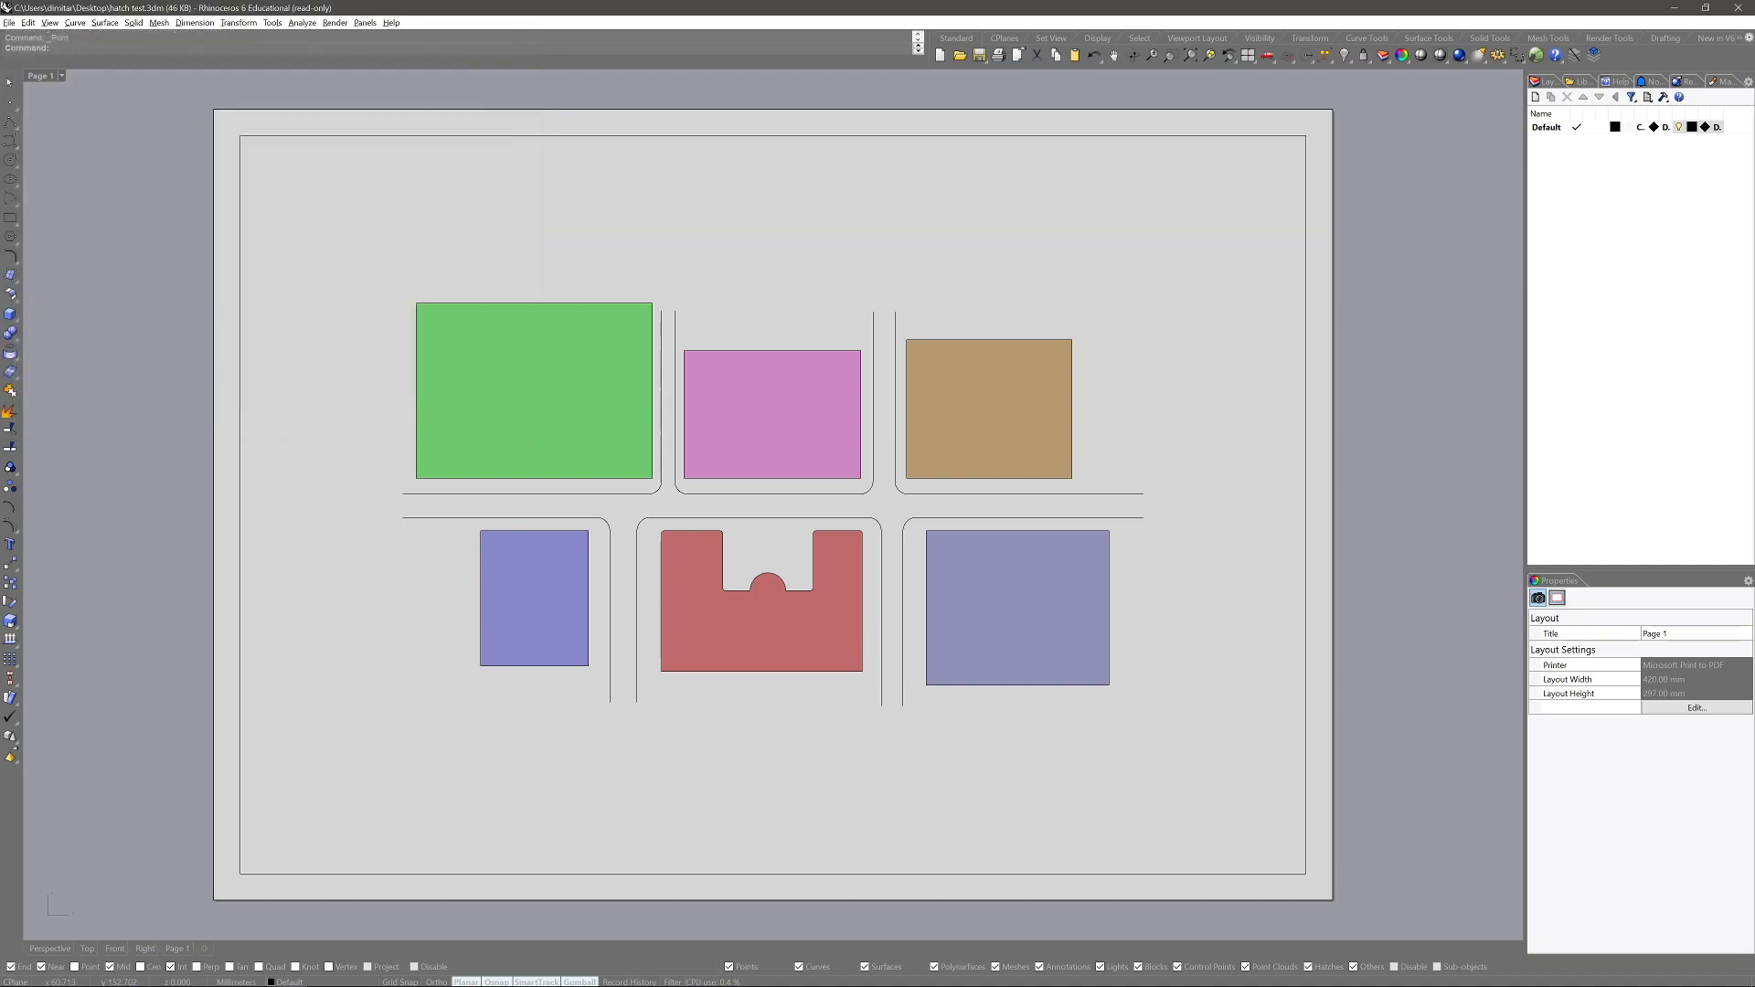
In Affinity Designer, select the rounded street-corner curve near the red building in print test rh6.pdf for node editing
click(1675, 8)
ctrl+scroll(660, 548, up, 5)
click(656, 523)
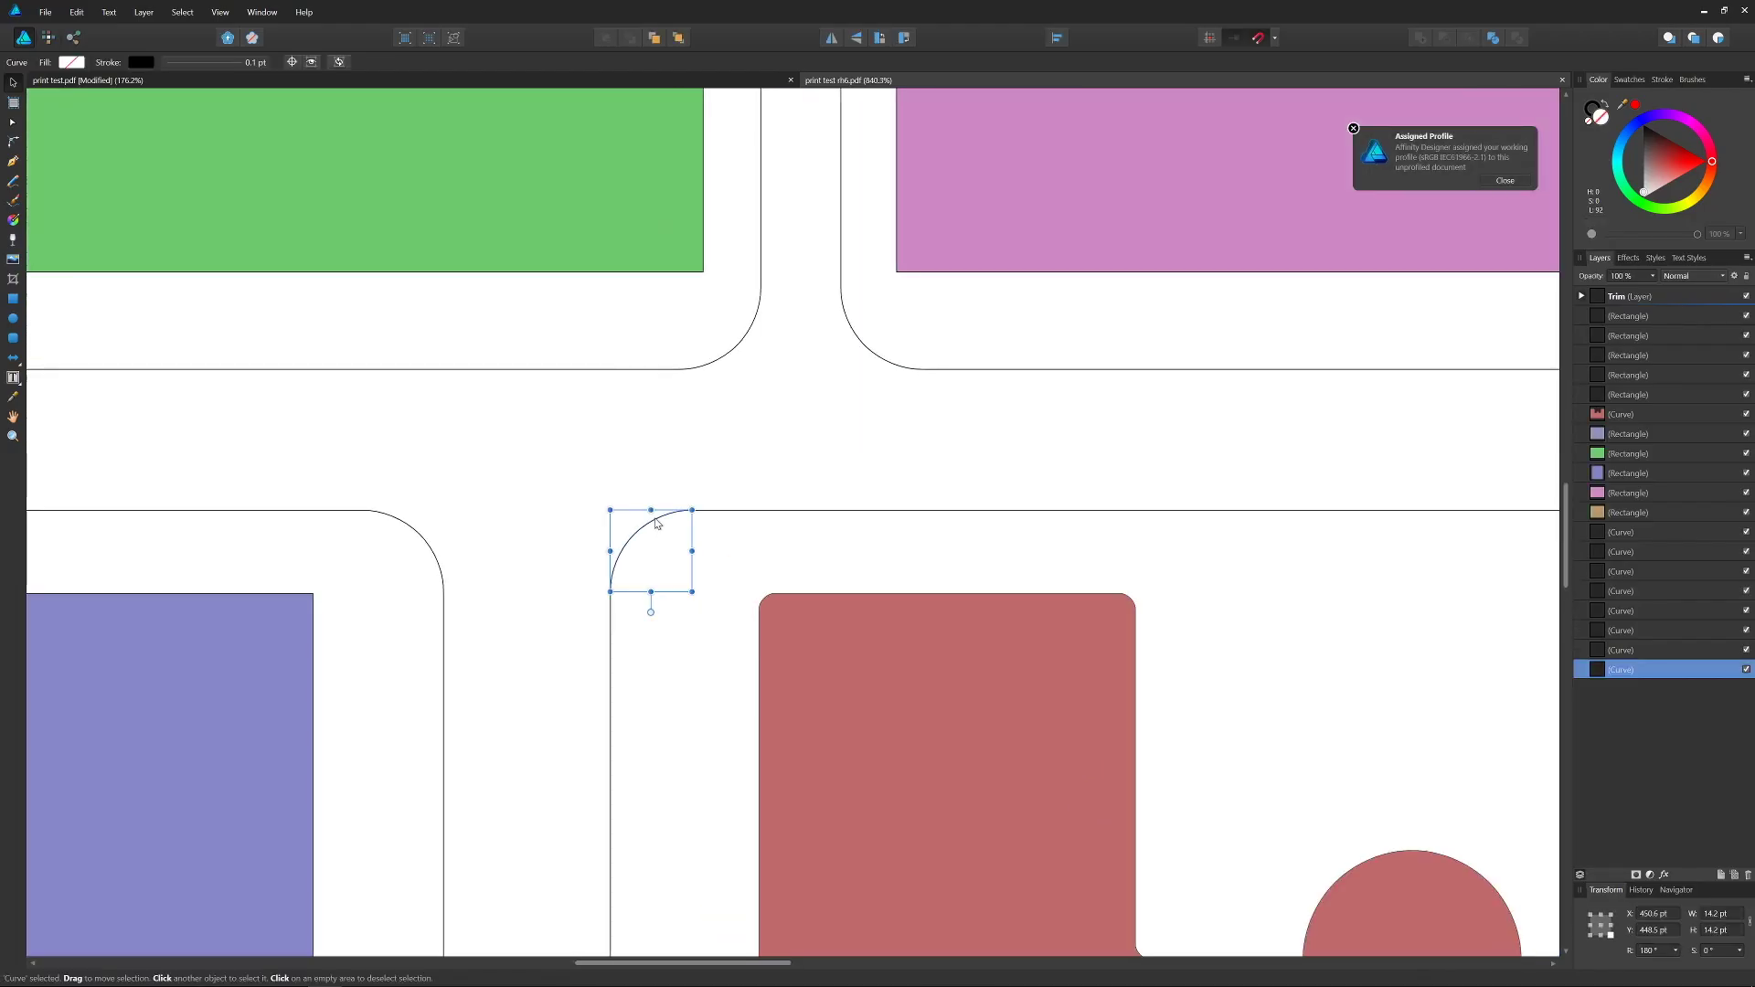
double_click(656, 523)
ctrl+scroll(651, 527, up, 4)
Select the red building's filled shape for node editing and examine the nodes around its outline
click(847, 619)
click(921, 694)
ctrl+scroll(713, 598, down, 7)
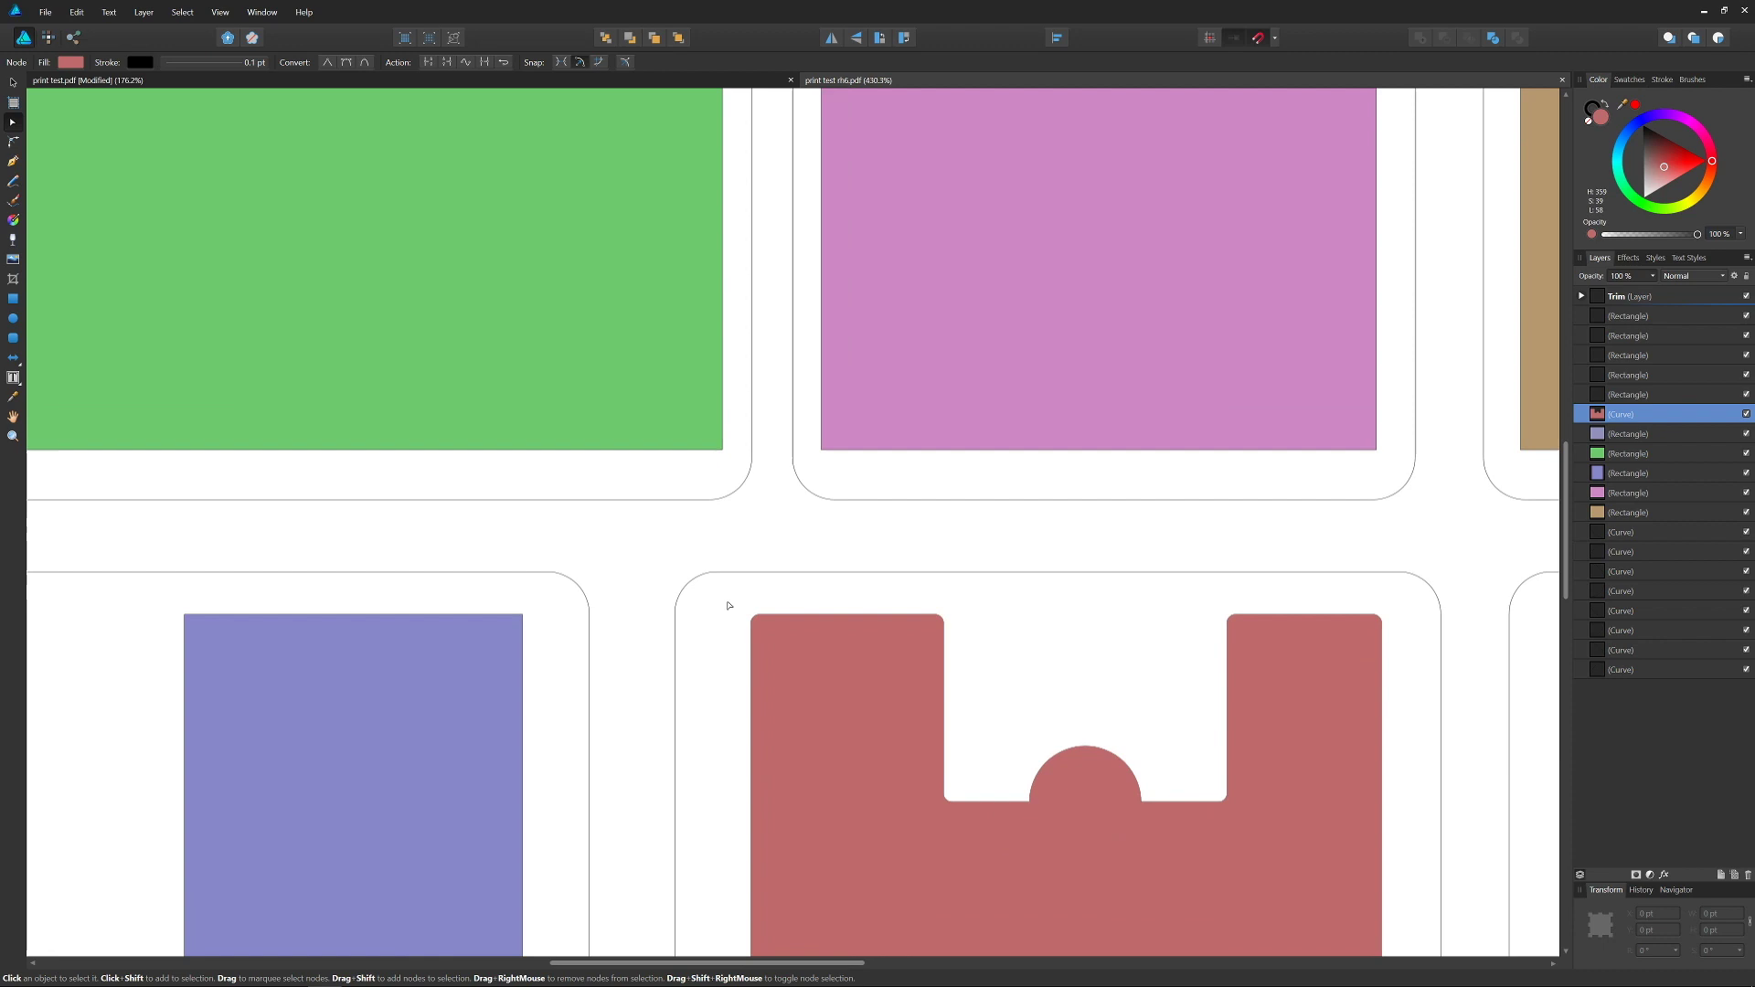
middle_drag(859, 737, 731, 626)
mouse_move(731, 628)
ctrl+mouse_down()
mouse_move(667, 692)
mouse_move(724, 639)
mouse_move(682, 713)
mouse_move(709, 722)
ctrl+mouse_up()
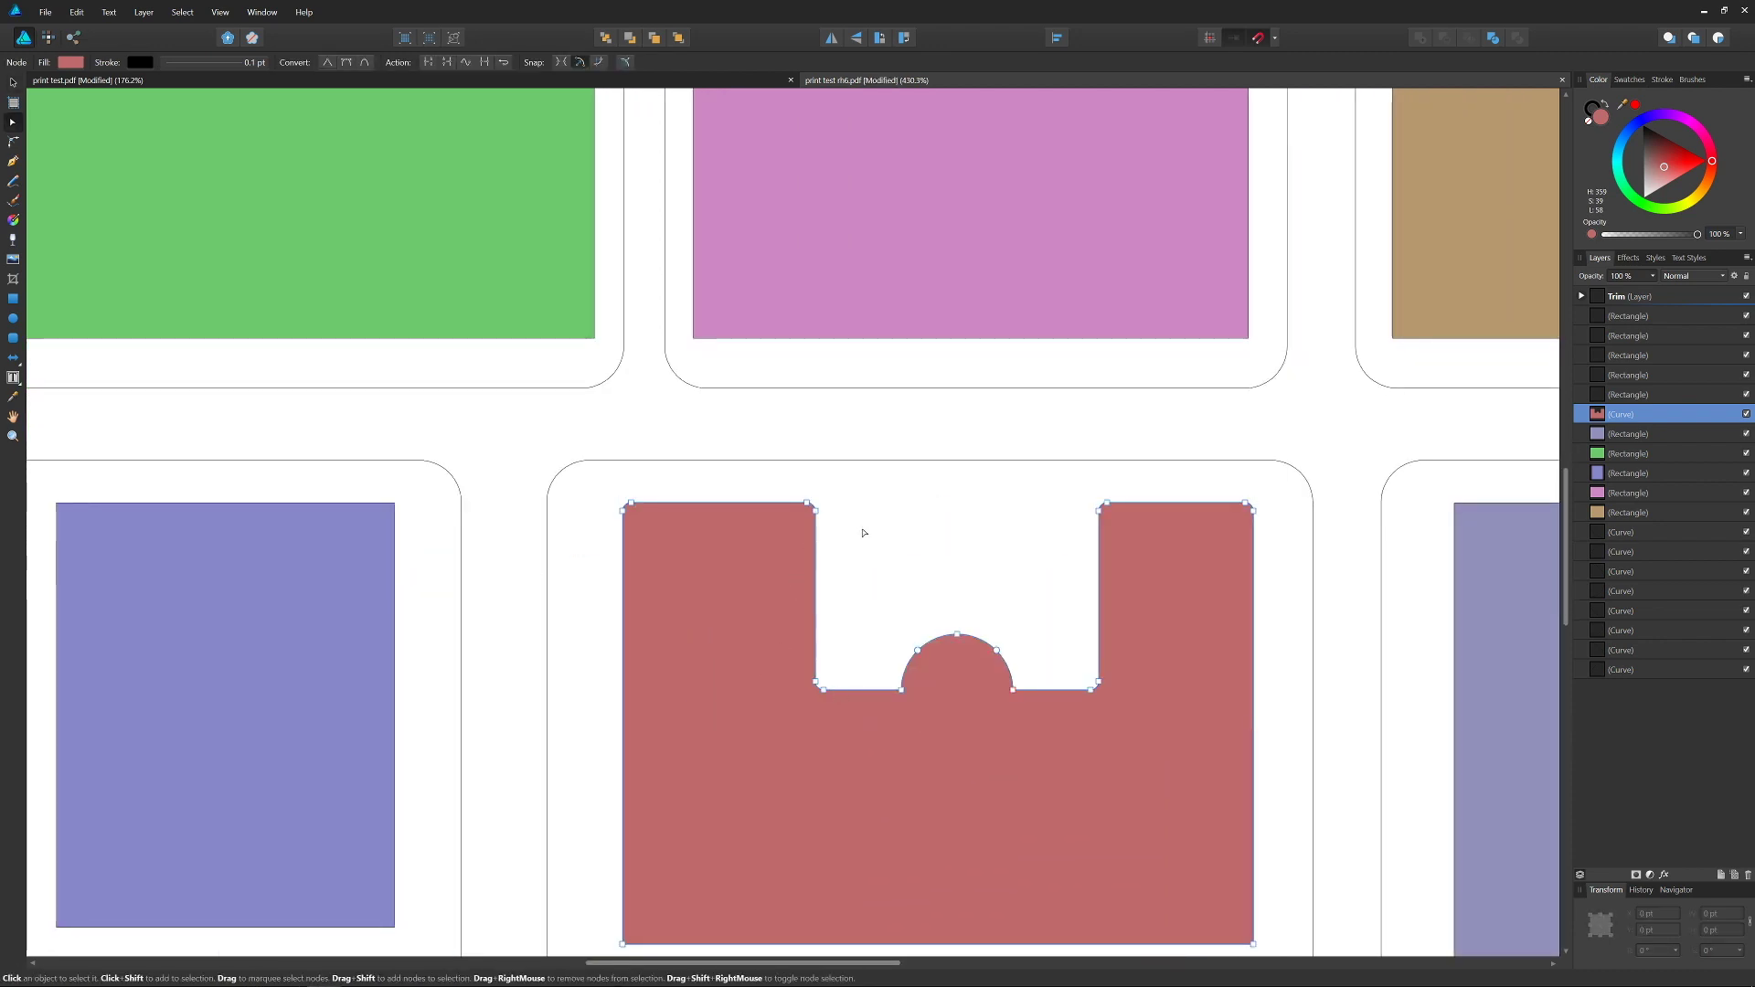
Set the stroke width of the six colored building shapes to 2 pt and select individual rectangles to check them
key(v)
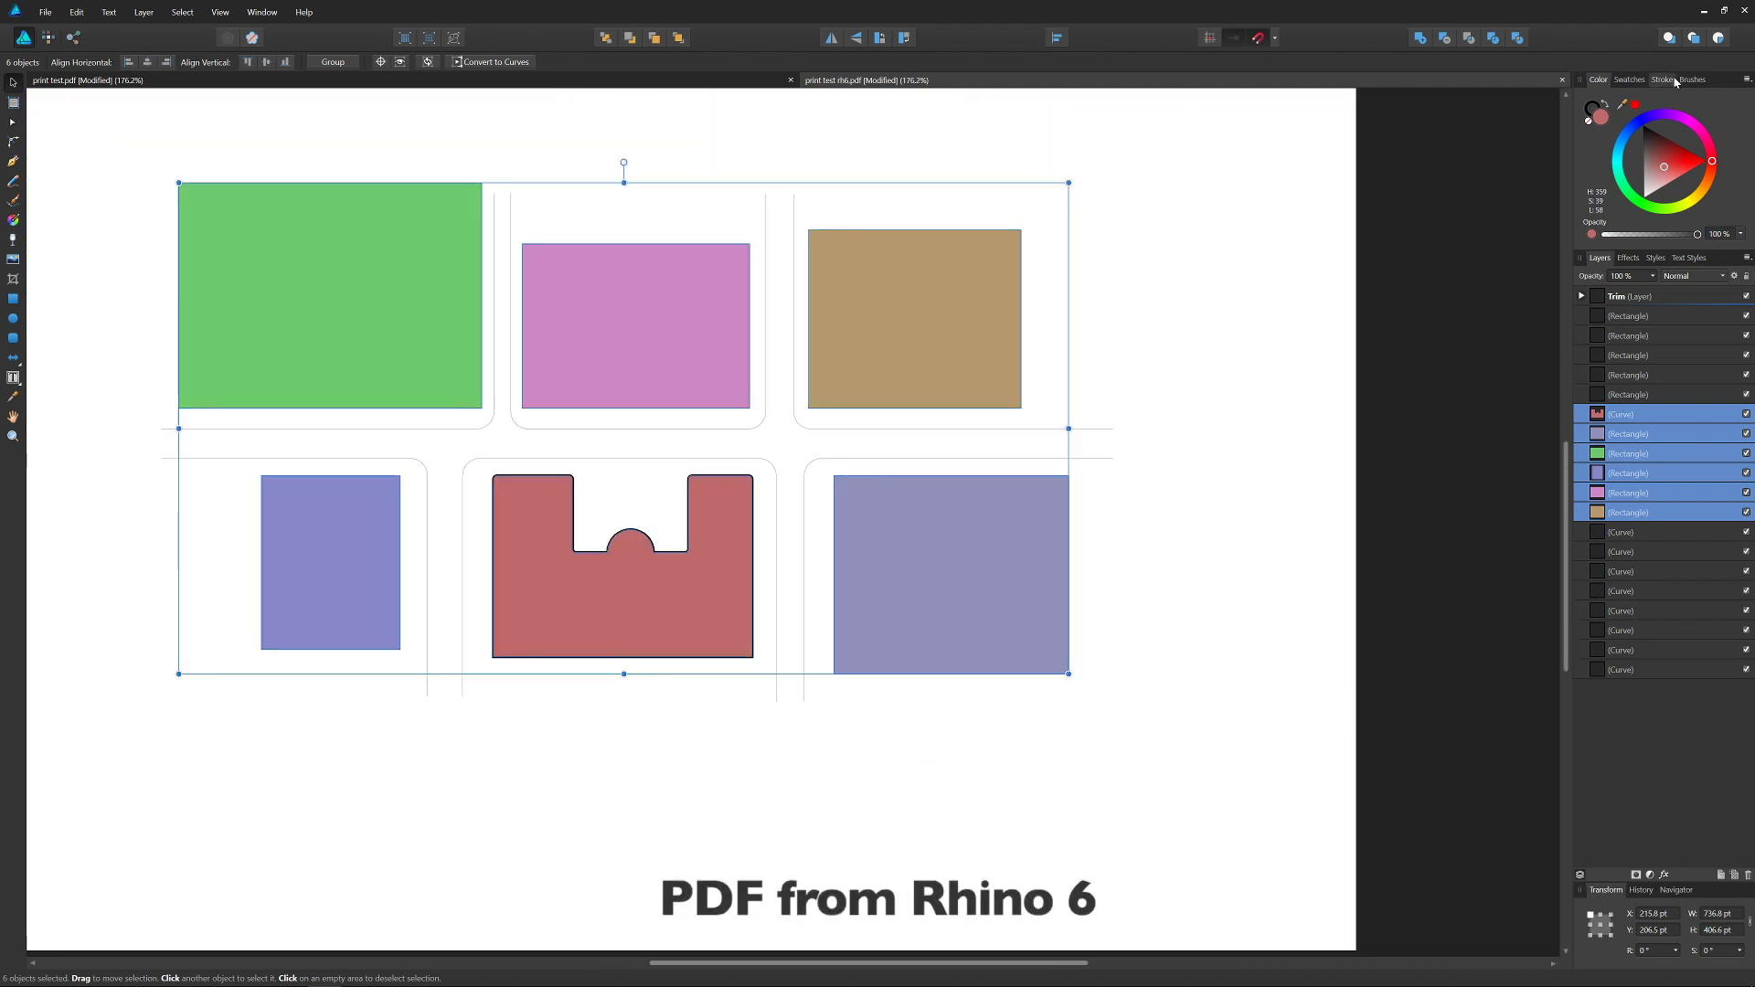
click(1661, 79)
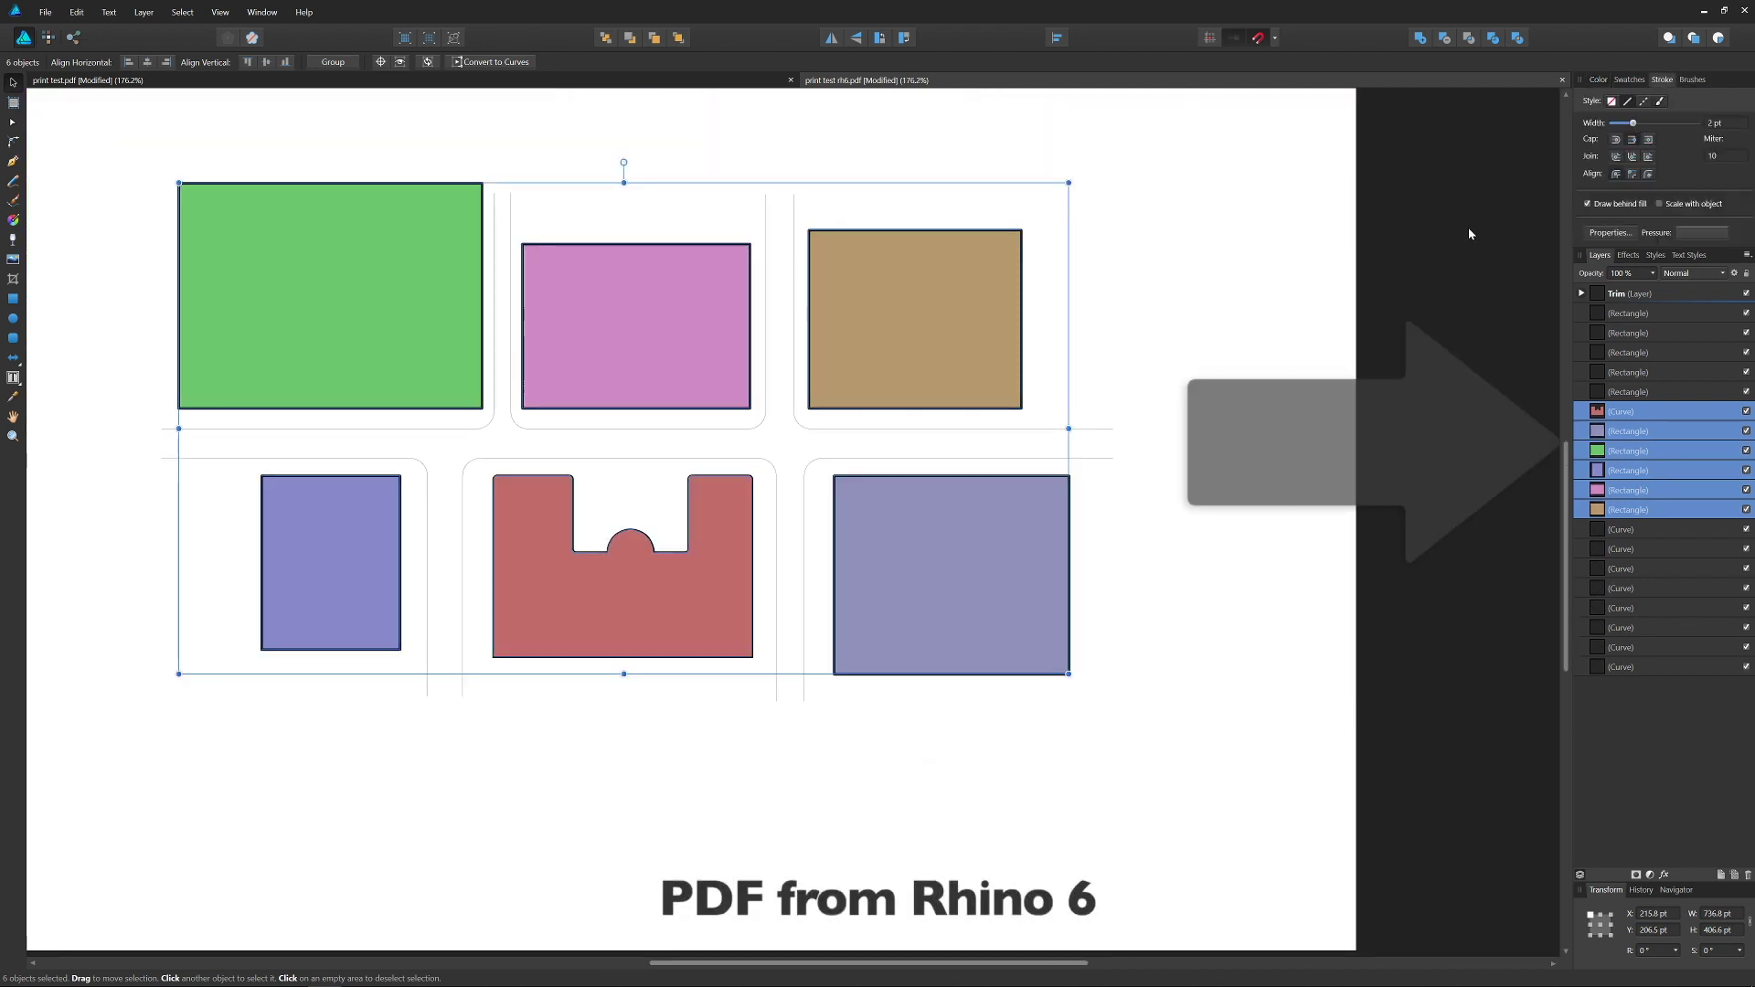
click(1124, 523)
click(749, 517)
click(901, 545)
click(917, 340)
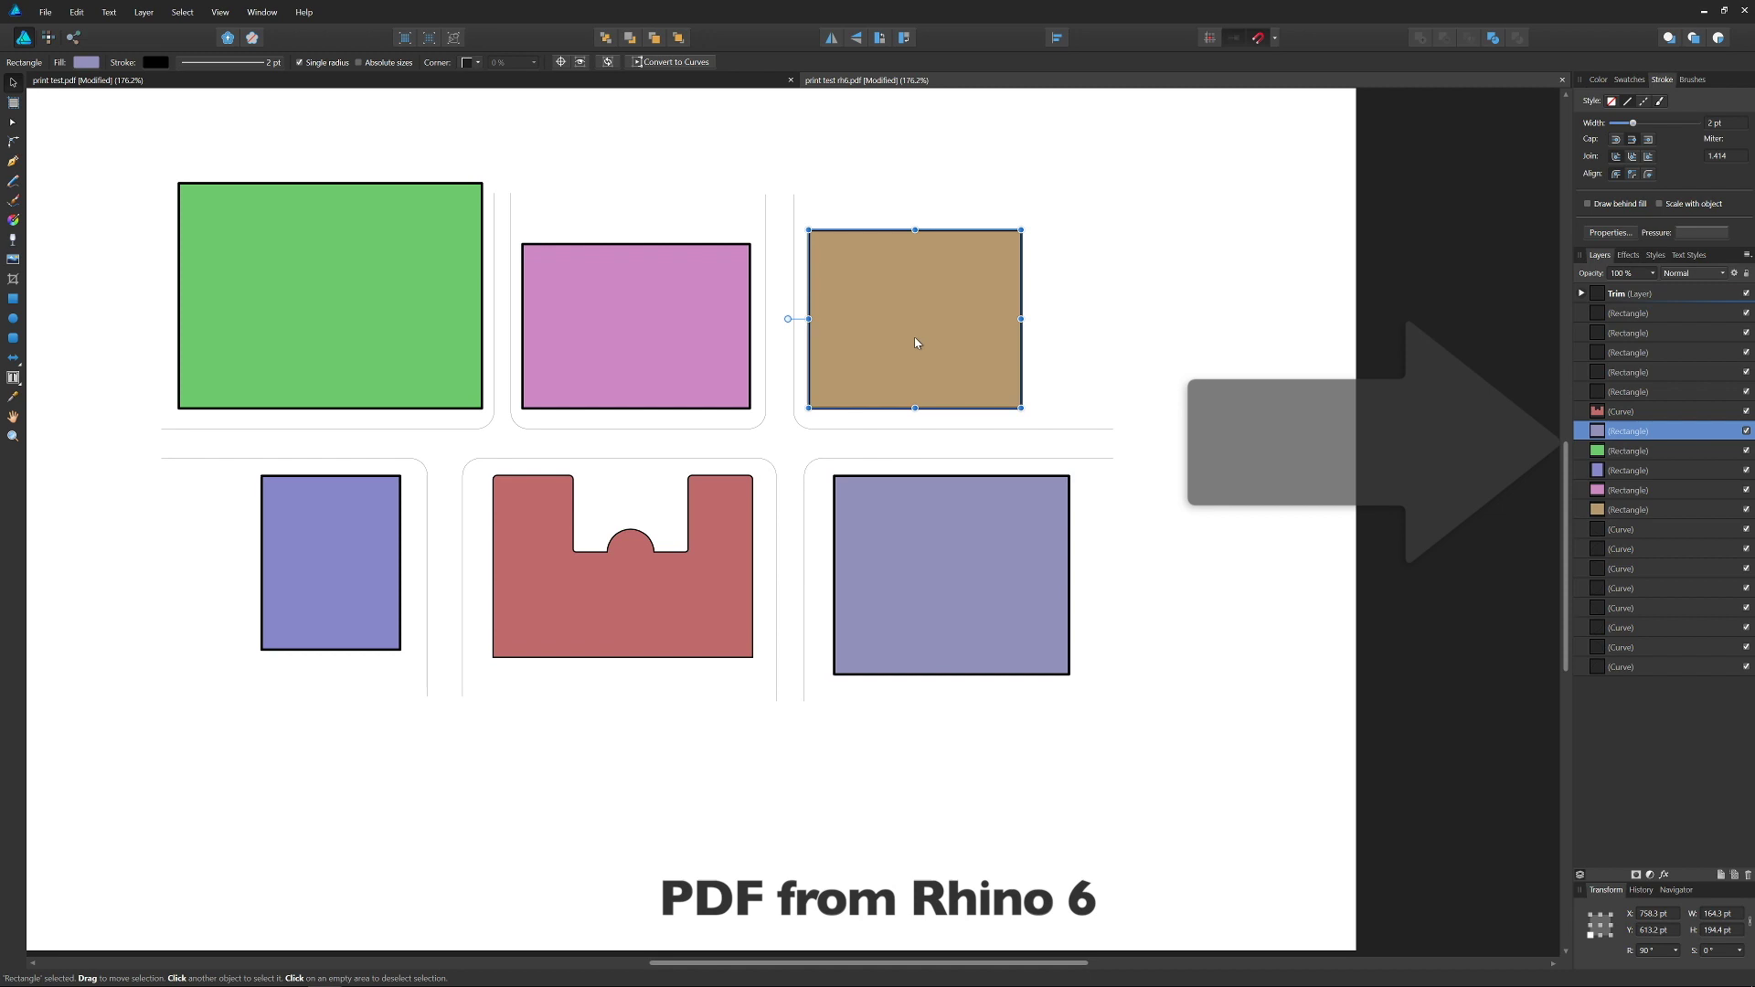
Try moving a building rectangle beside the street intersection in print test rh6.pdf, and undo the change
ctrl+scroll(773, 527, up, 5)
drag(1019, 411, 951, 550)
click(945, 430)
key(ctrl+z)
key(ctrl+z)
click(838, 392)
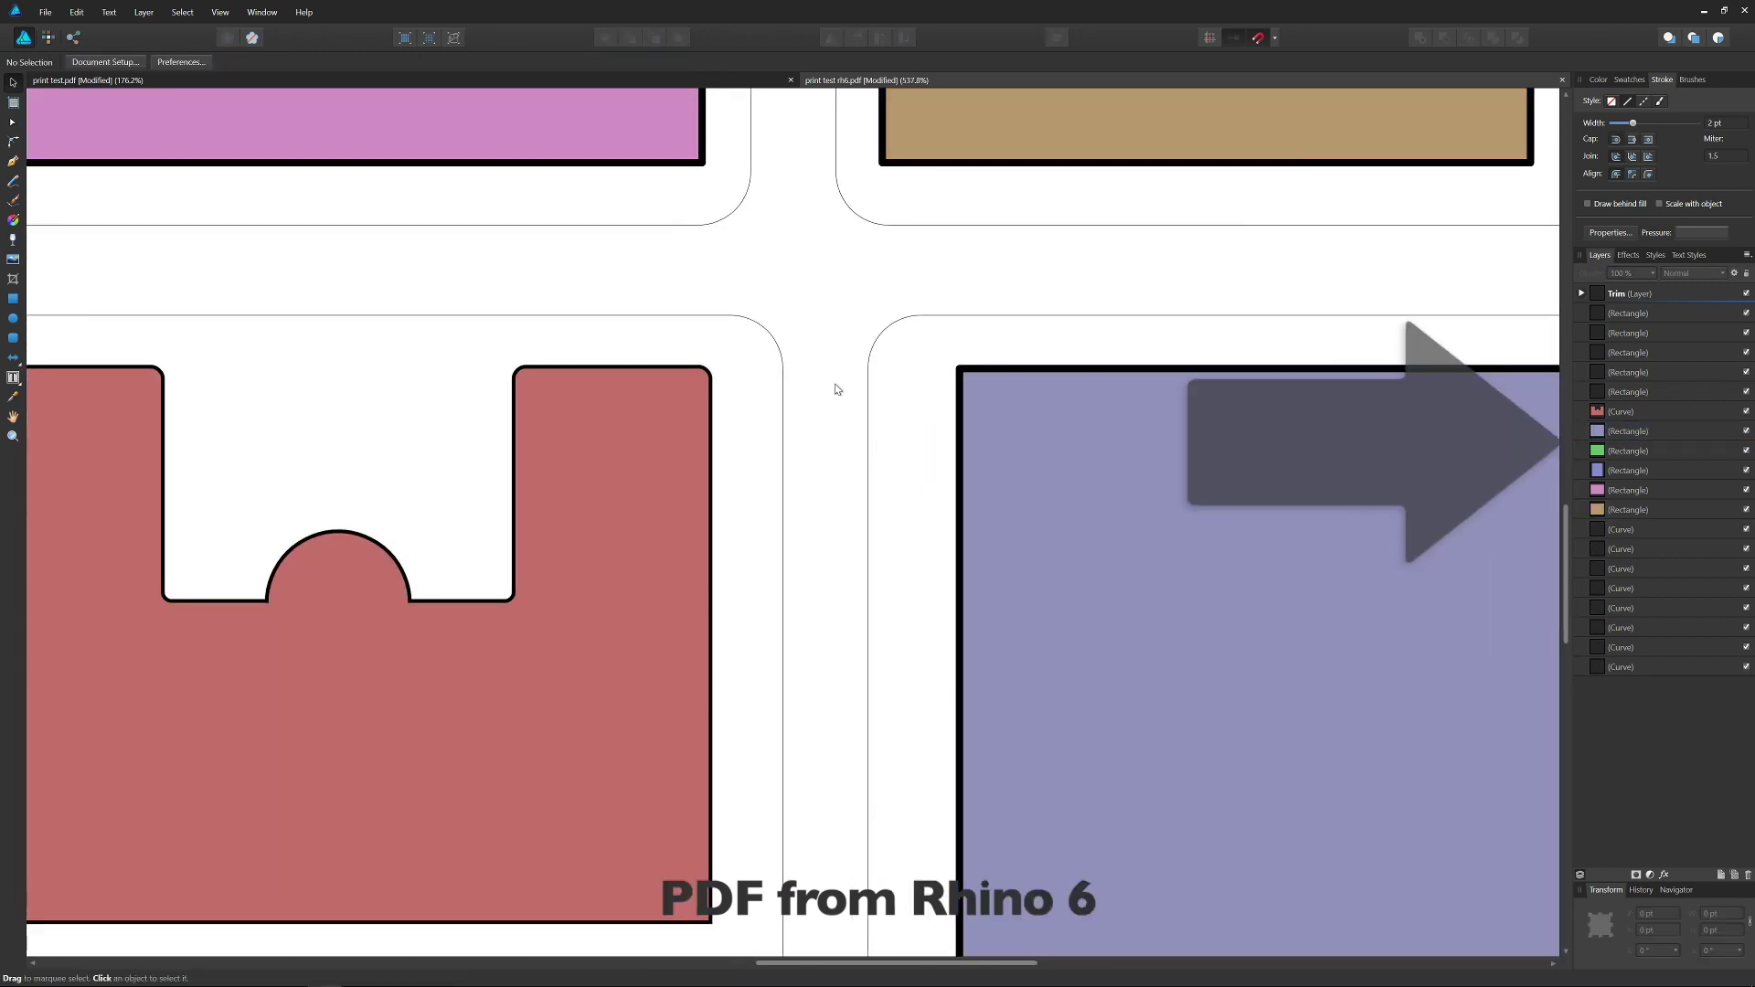
key(ctrl+z)
ctrl+scroll(584, 414, up, 4)
click(742, 390)
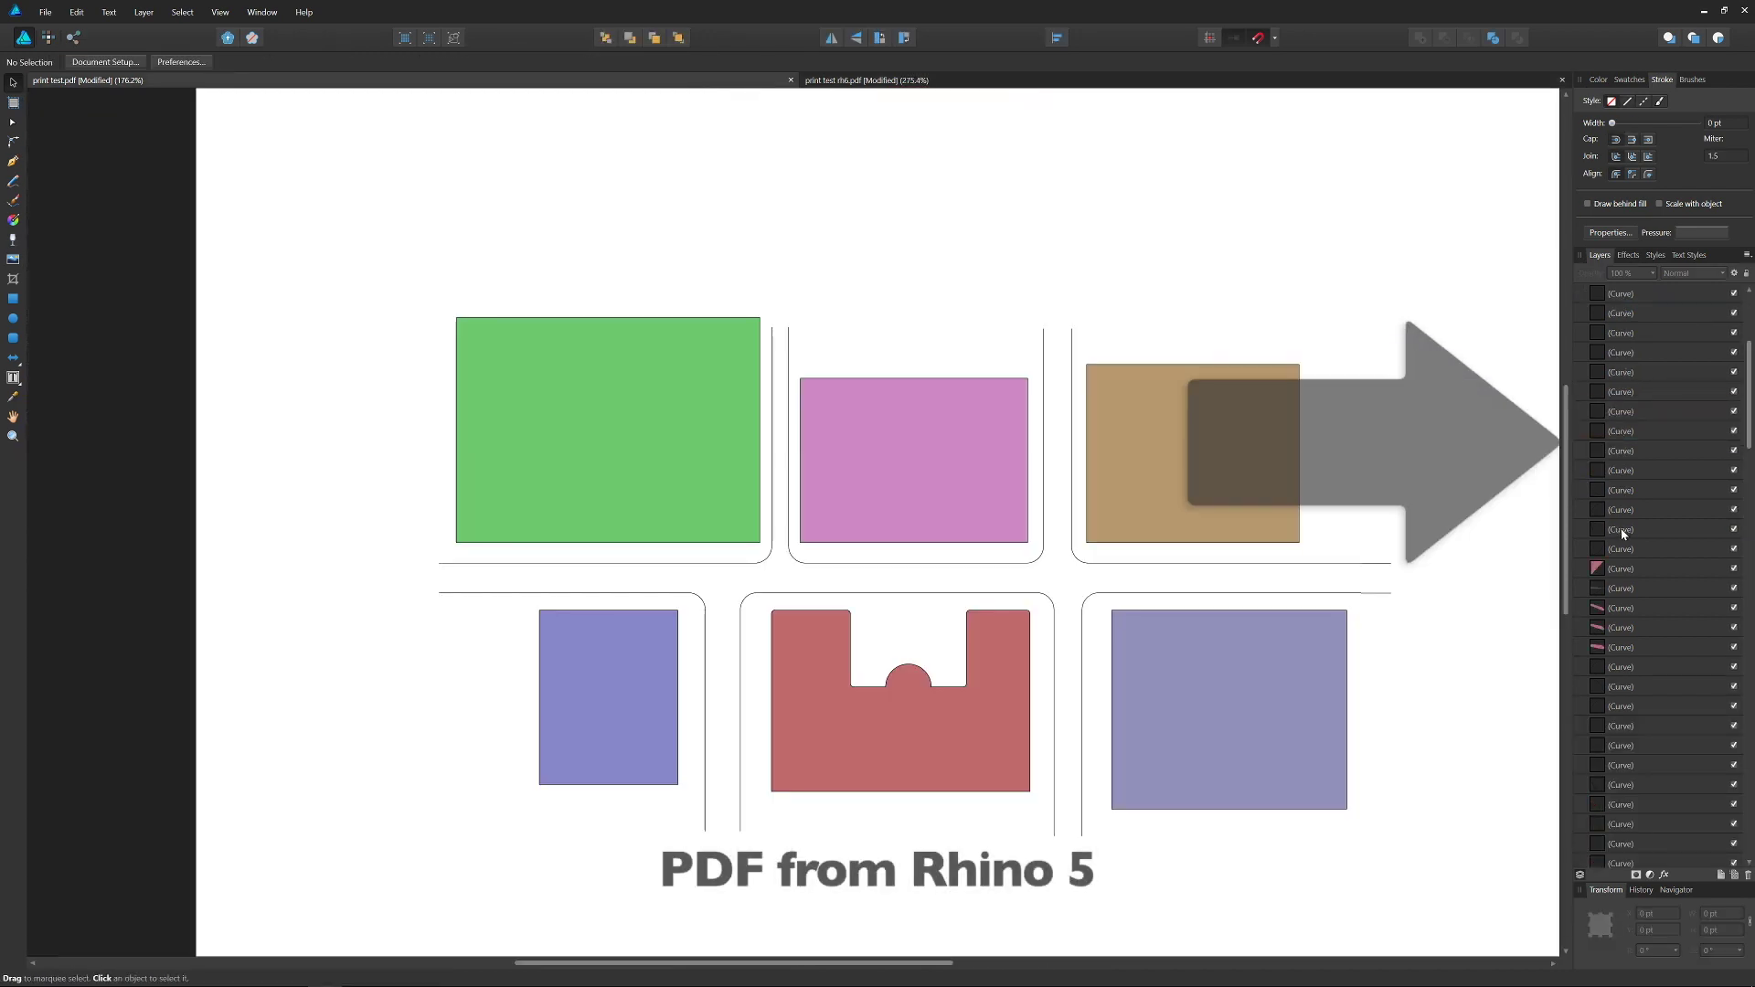
Switch to print test.pdf, examine its list of curves, and select the red building's upper outline for inspection
scroll(1625, 539, down, 5)
ctrl+scroll(1029, 615, up, 9)
click(972, 591)
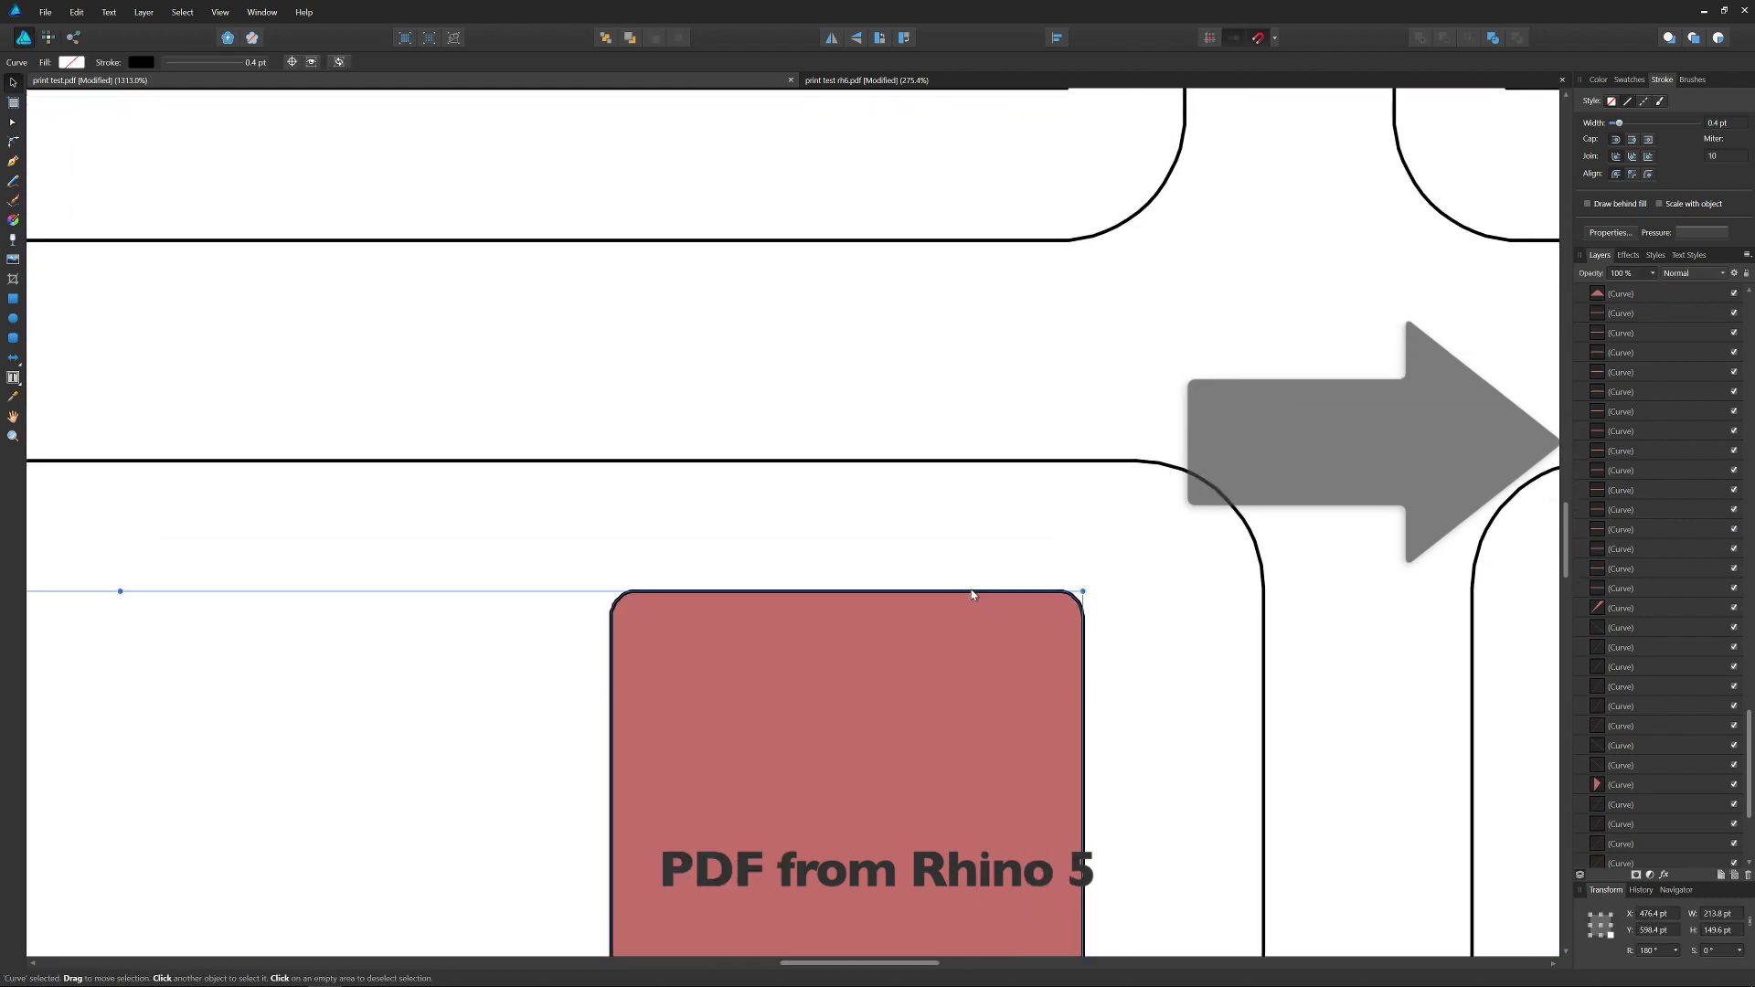
ctrl+scroll(1024, 508, down, 6)
ctrl+scroll(1023, 508, down, 1)
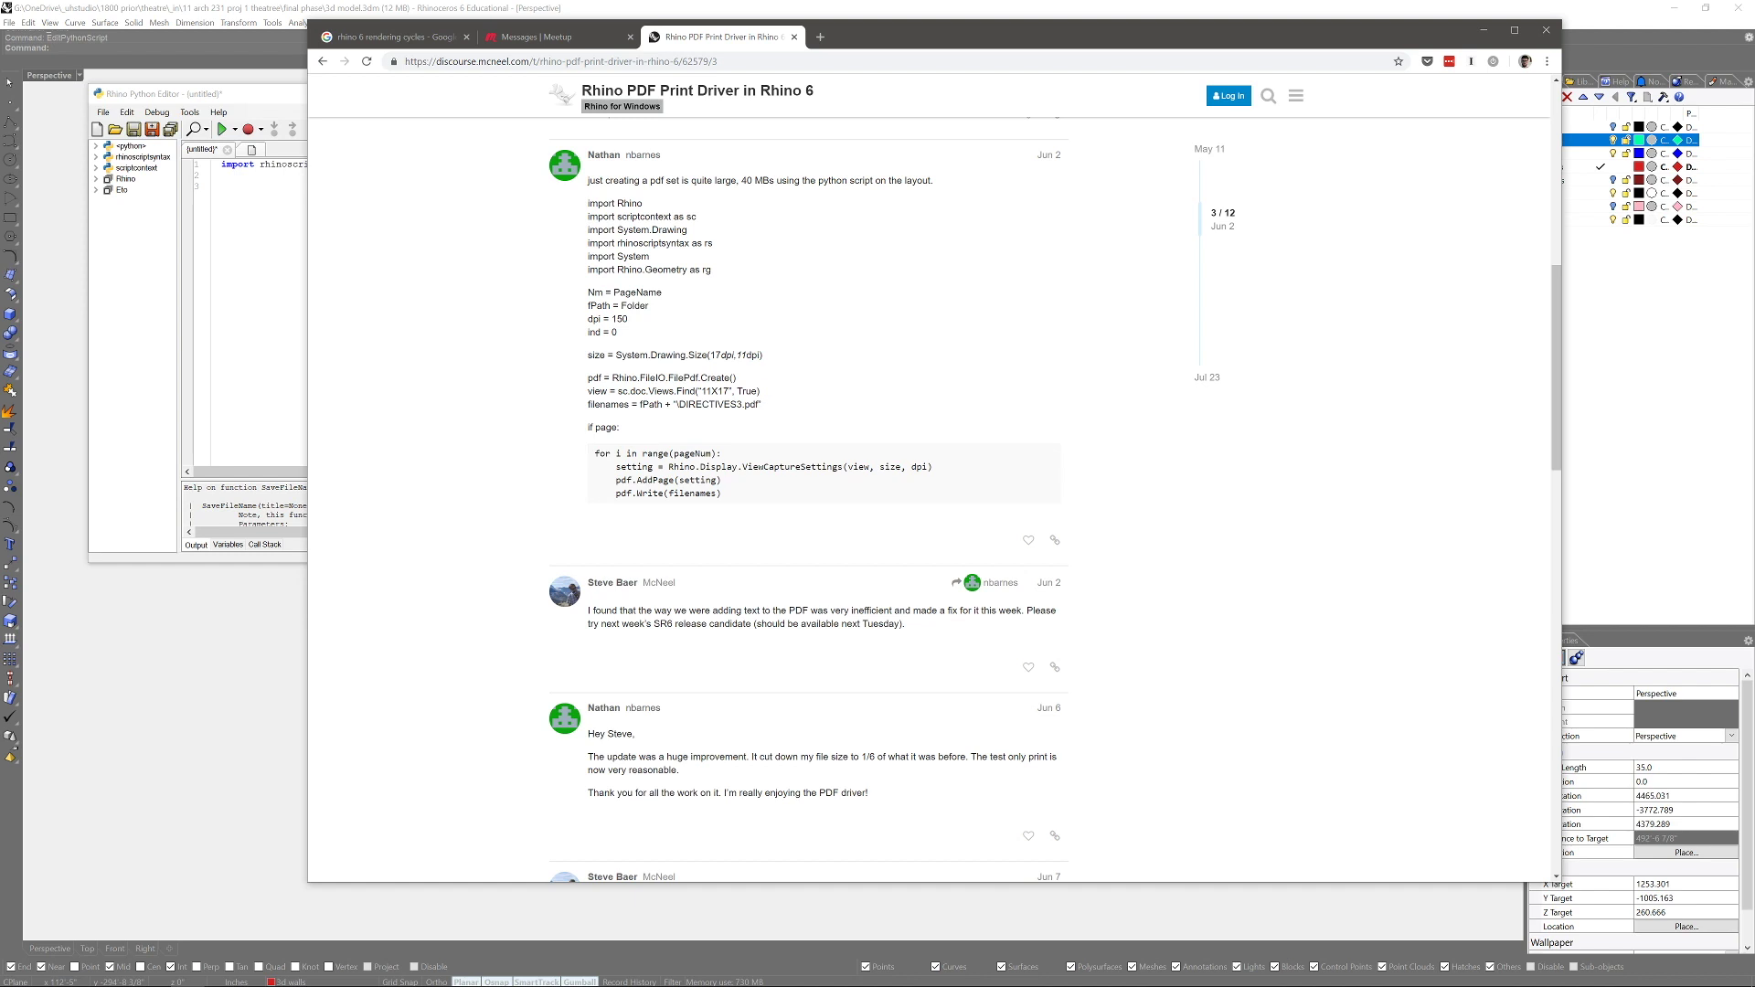
In the browser, highlight the Python PDF-export script in the Rhino PDF Print Driver forum thread
drag(587, 378, 737, 378)
click(640, 313)
drag(587, 202, 762, 404)
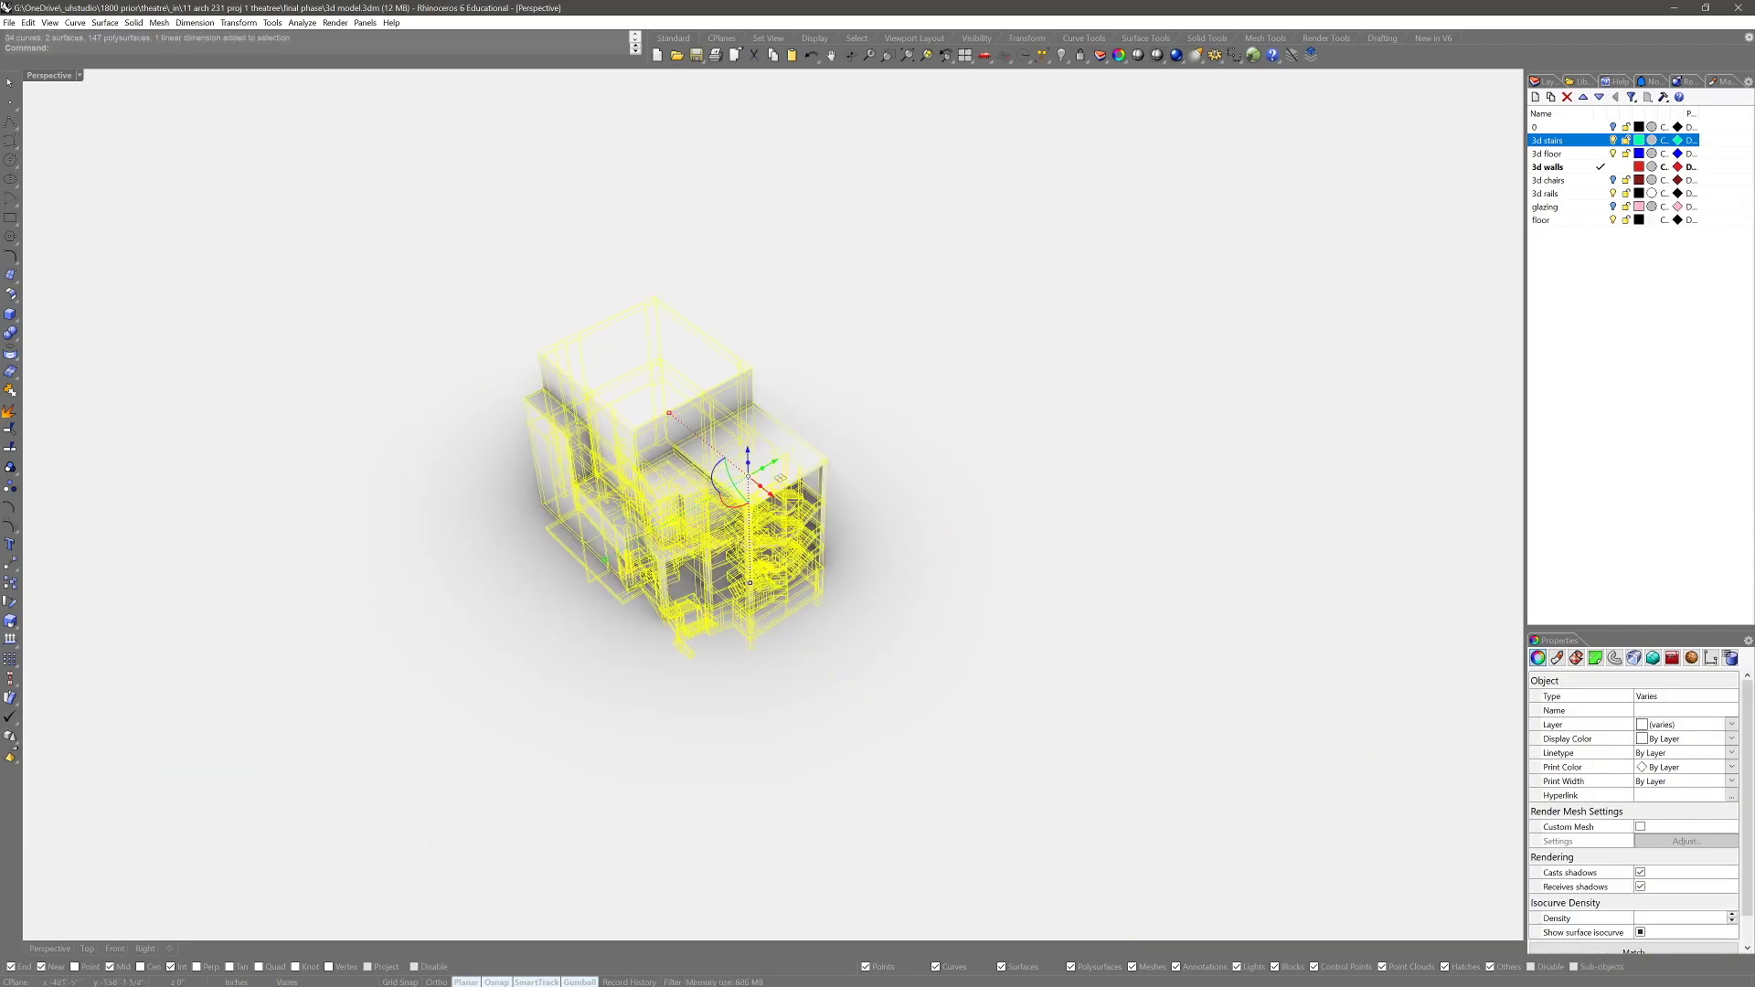
In Rhino 6, export the selected theatre model as an OBJ file named theatre old 3dm
click(9, 22)
click(41, 170)
drag(279, 45, 743, 167)
text(theatre old 3dm)
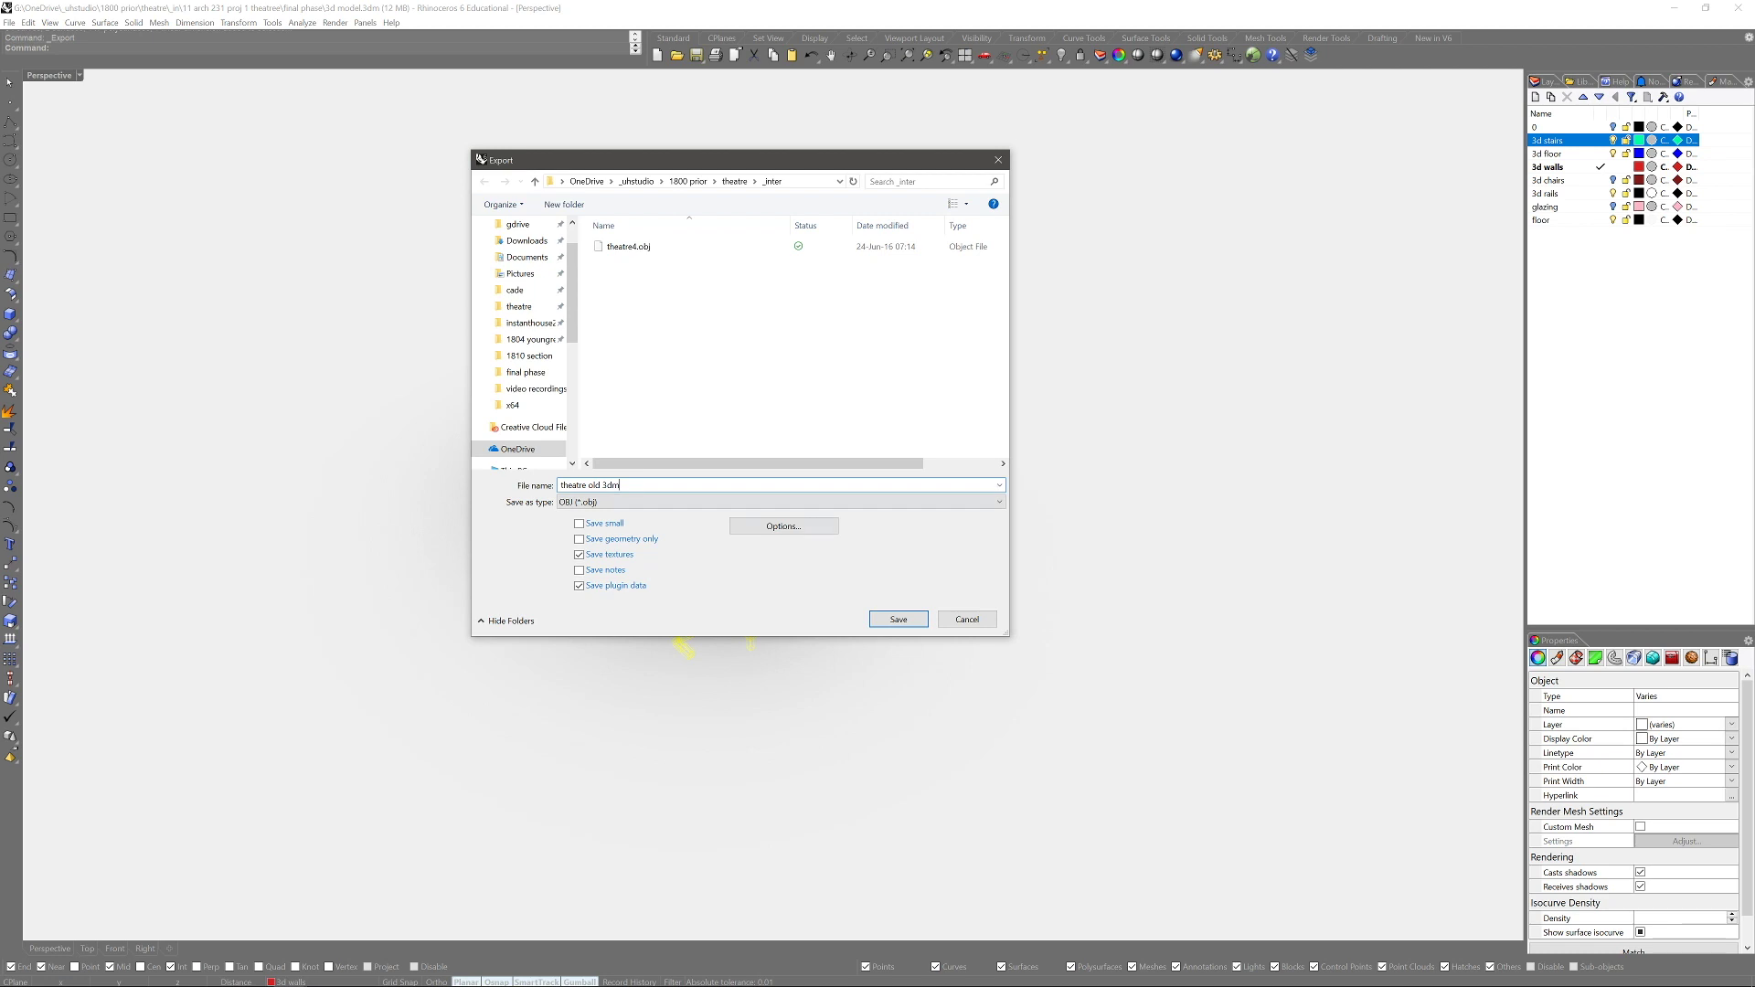
key(Return)
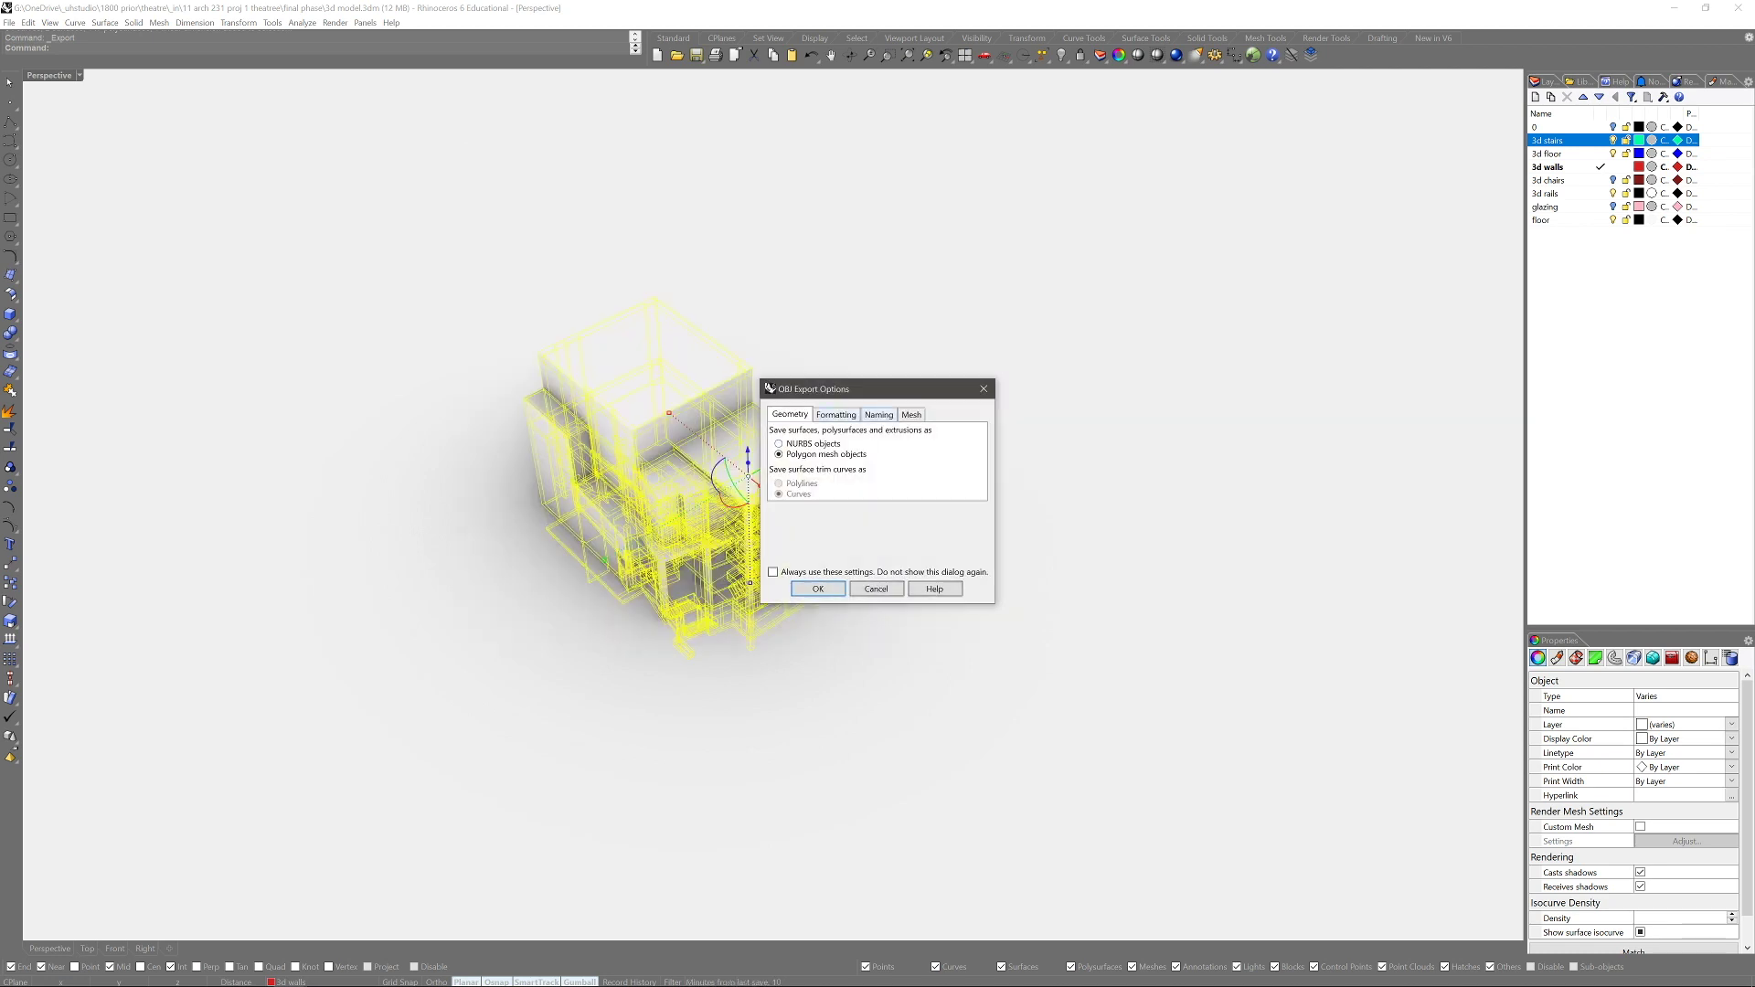
Review the OBJ formatting, naming and mesh options and accept them with polygon mesh objects and NGons enabled
click(834, 414)
click(877, 414)
key(ctrl+Tab)
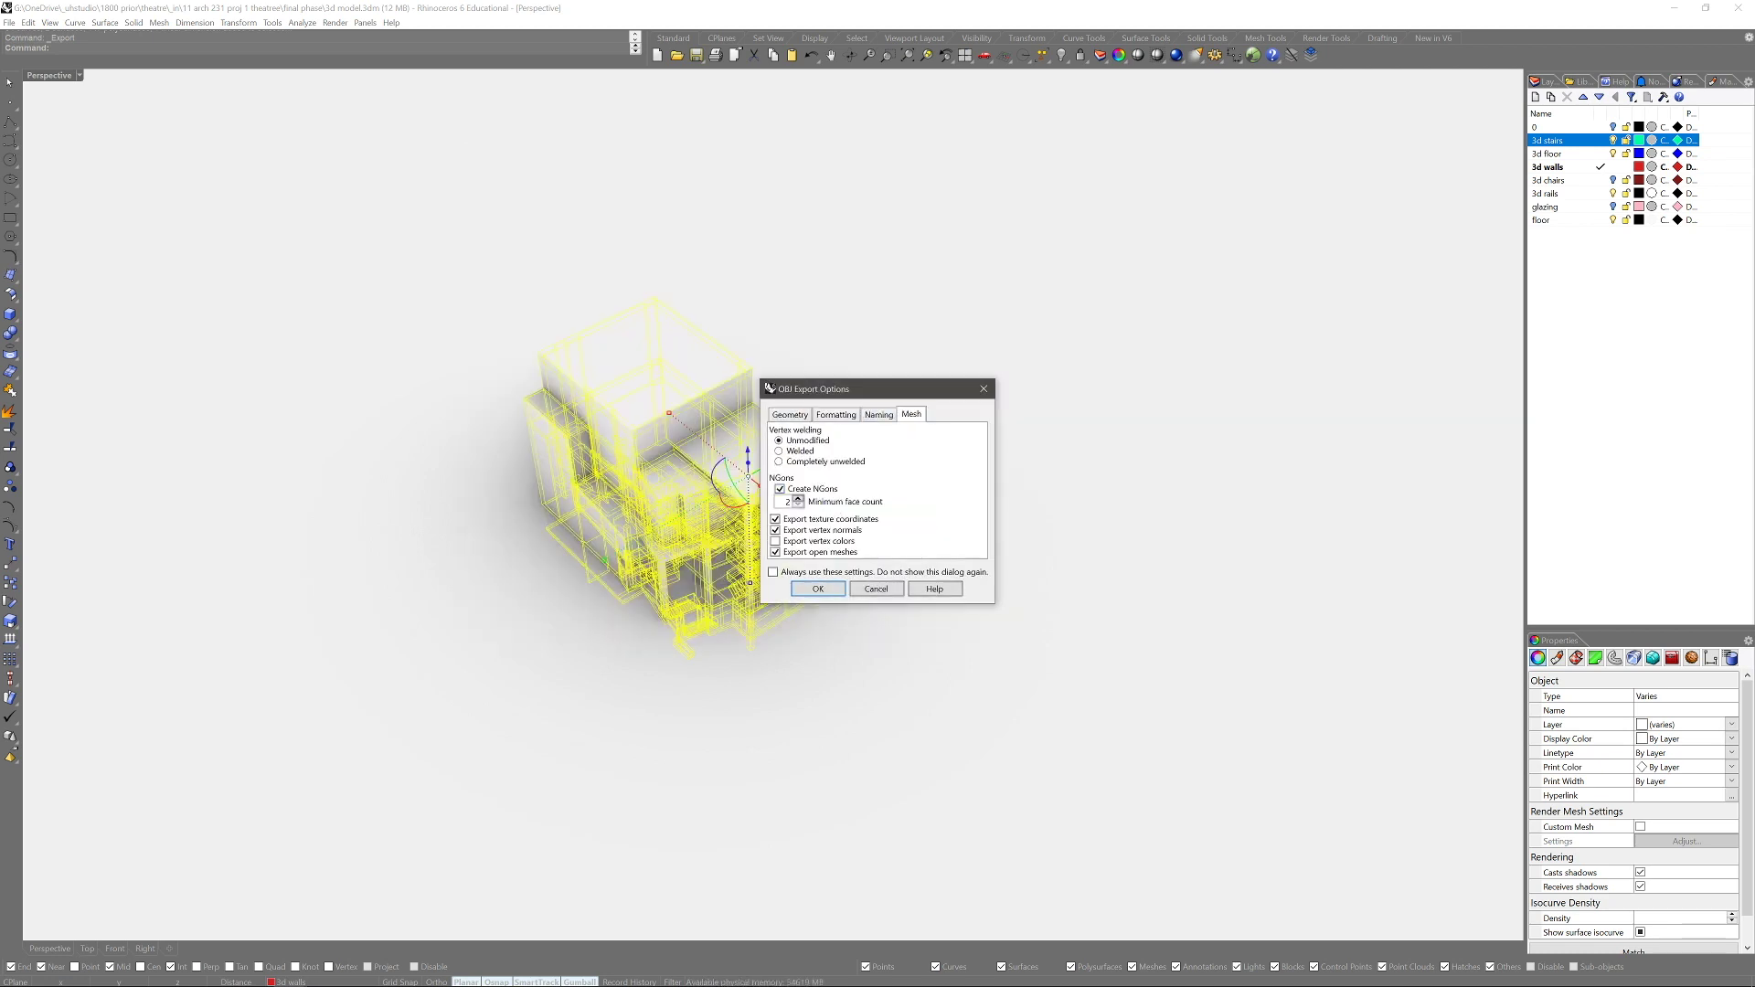
key(Return)
Set the density to 0 in the detailed polygon mesh settings and finish the OBJ export
click(963, 521)
double_click(934, 397)
text(0)
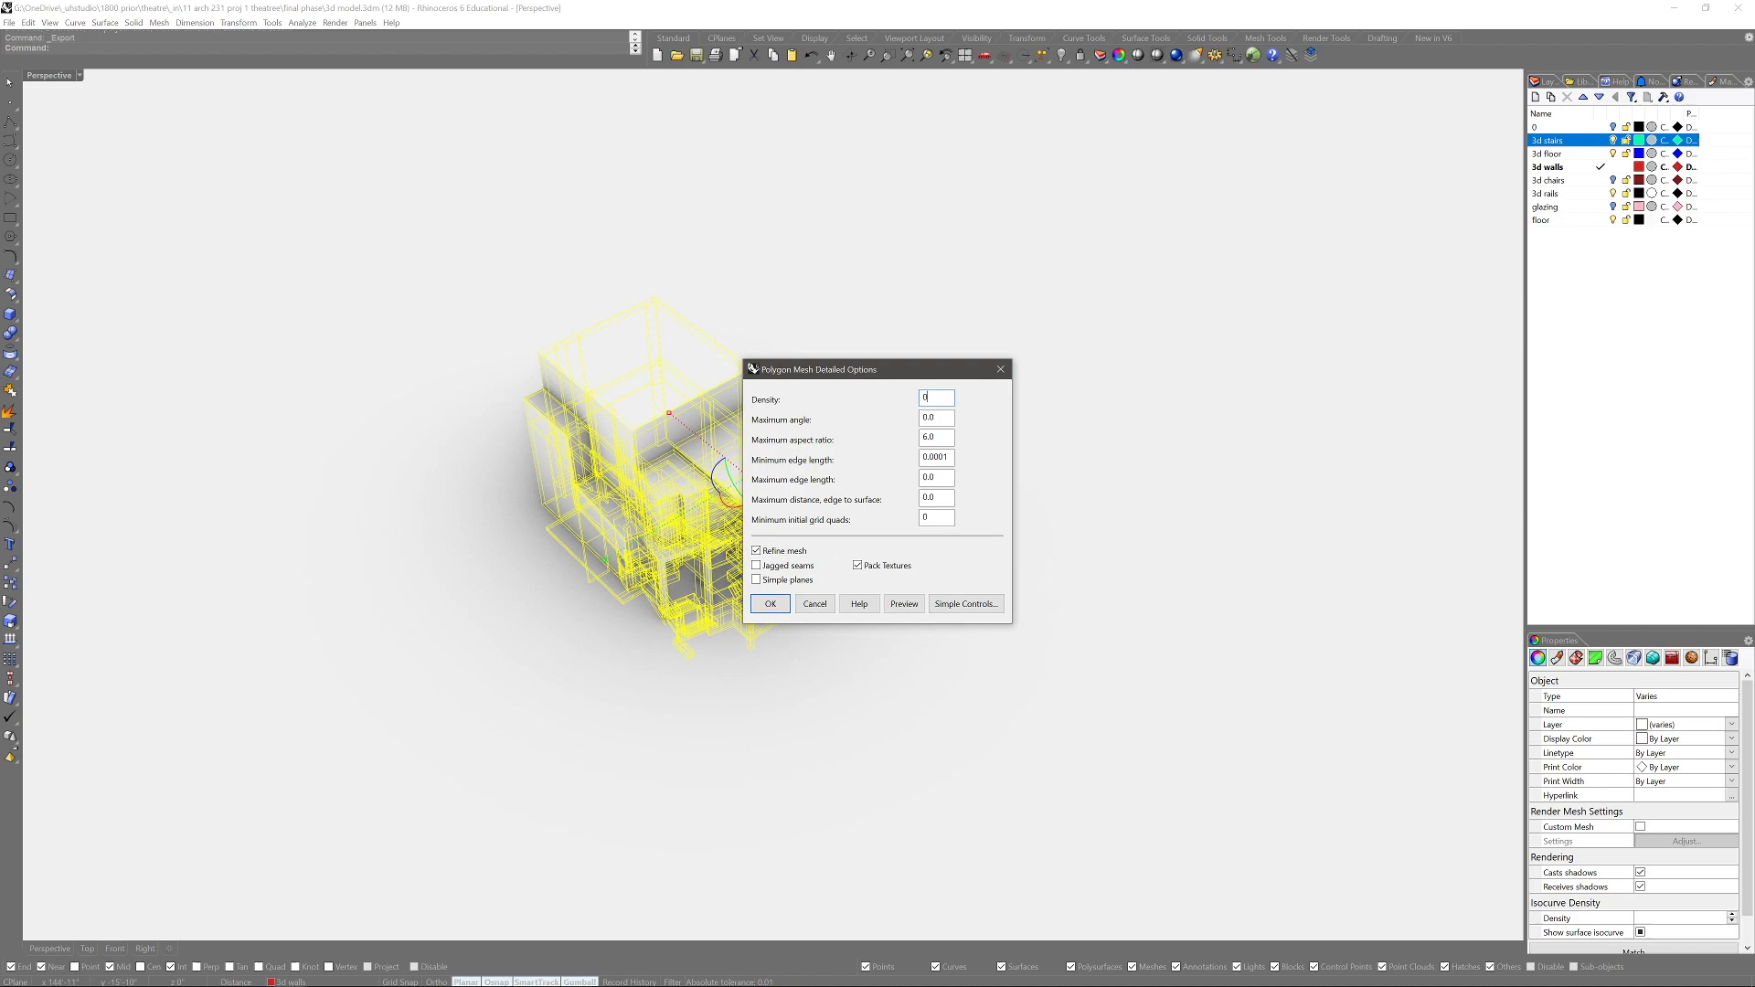
key(Tab)
key(Tab)
key(Tab)
key(Return)
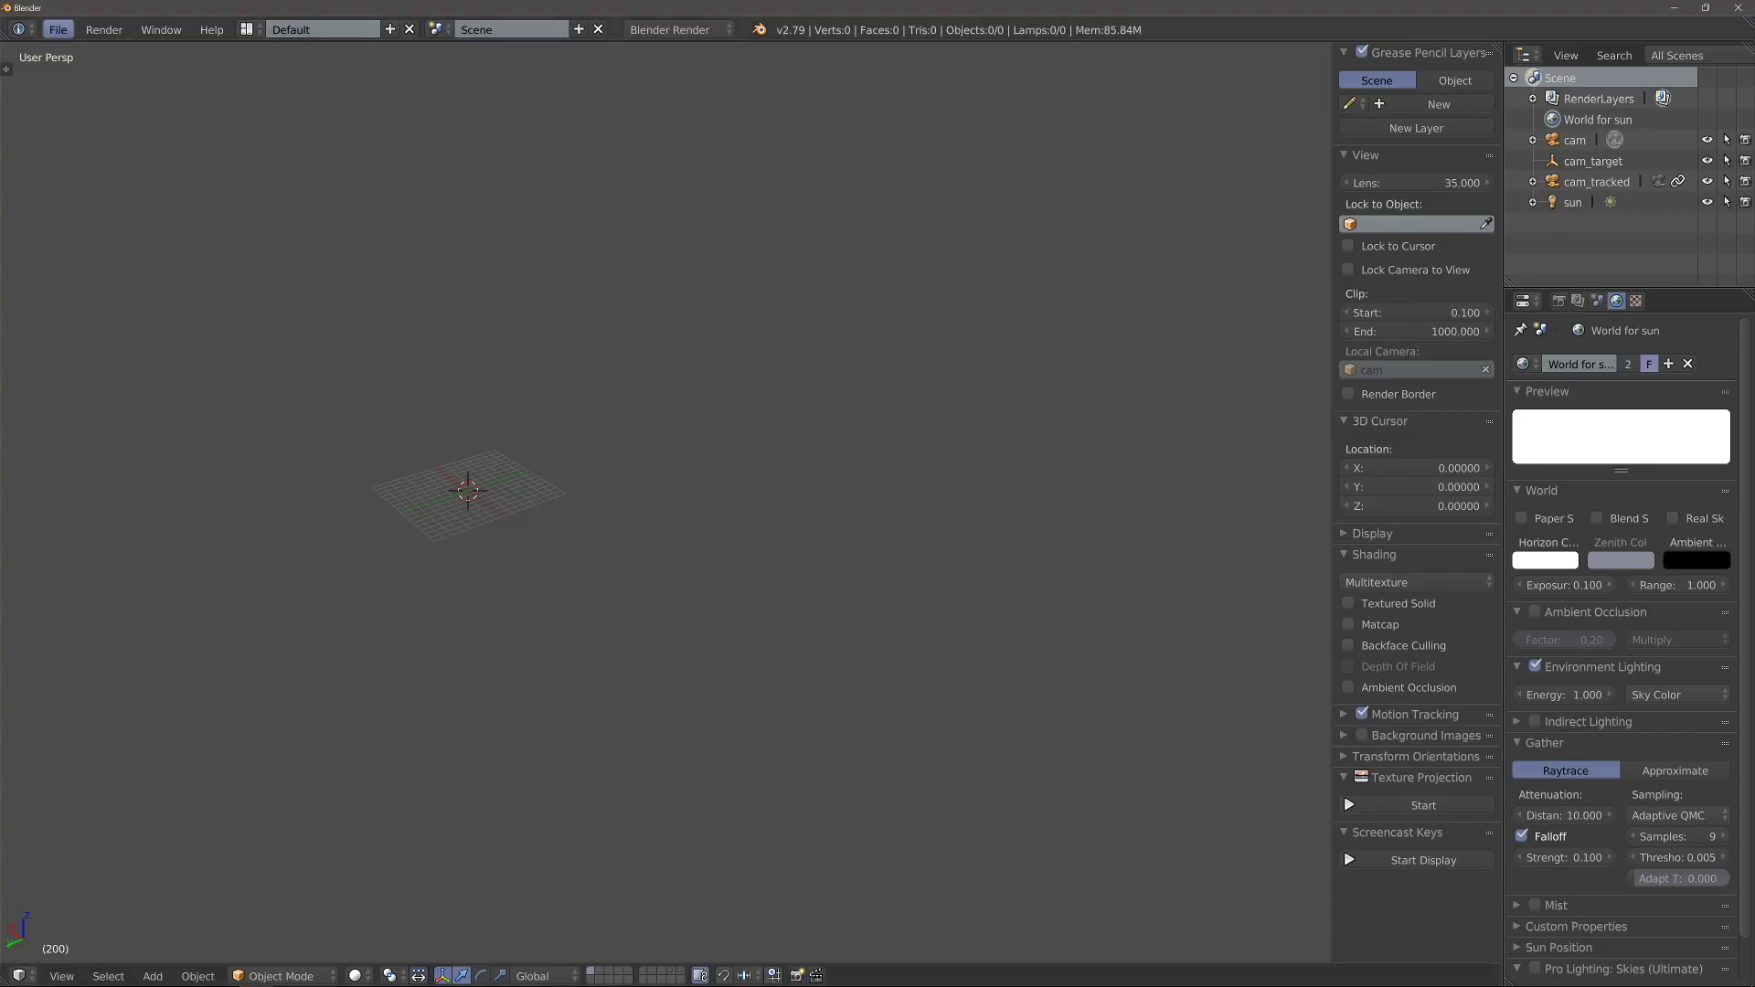
In Blender, import the exported theatre OBJ model and look around it
click(58, 29)
mouse_move(124, 393)
click(352, 506)
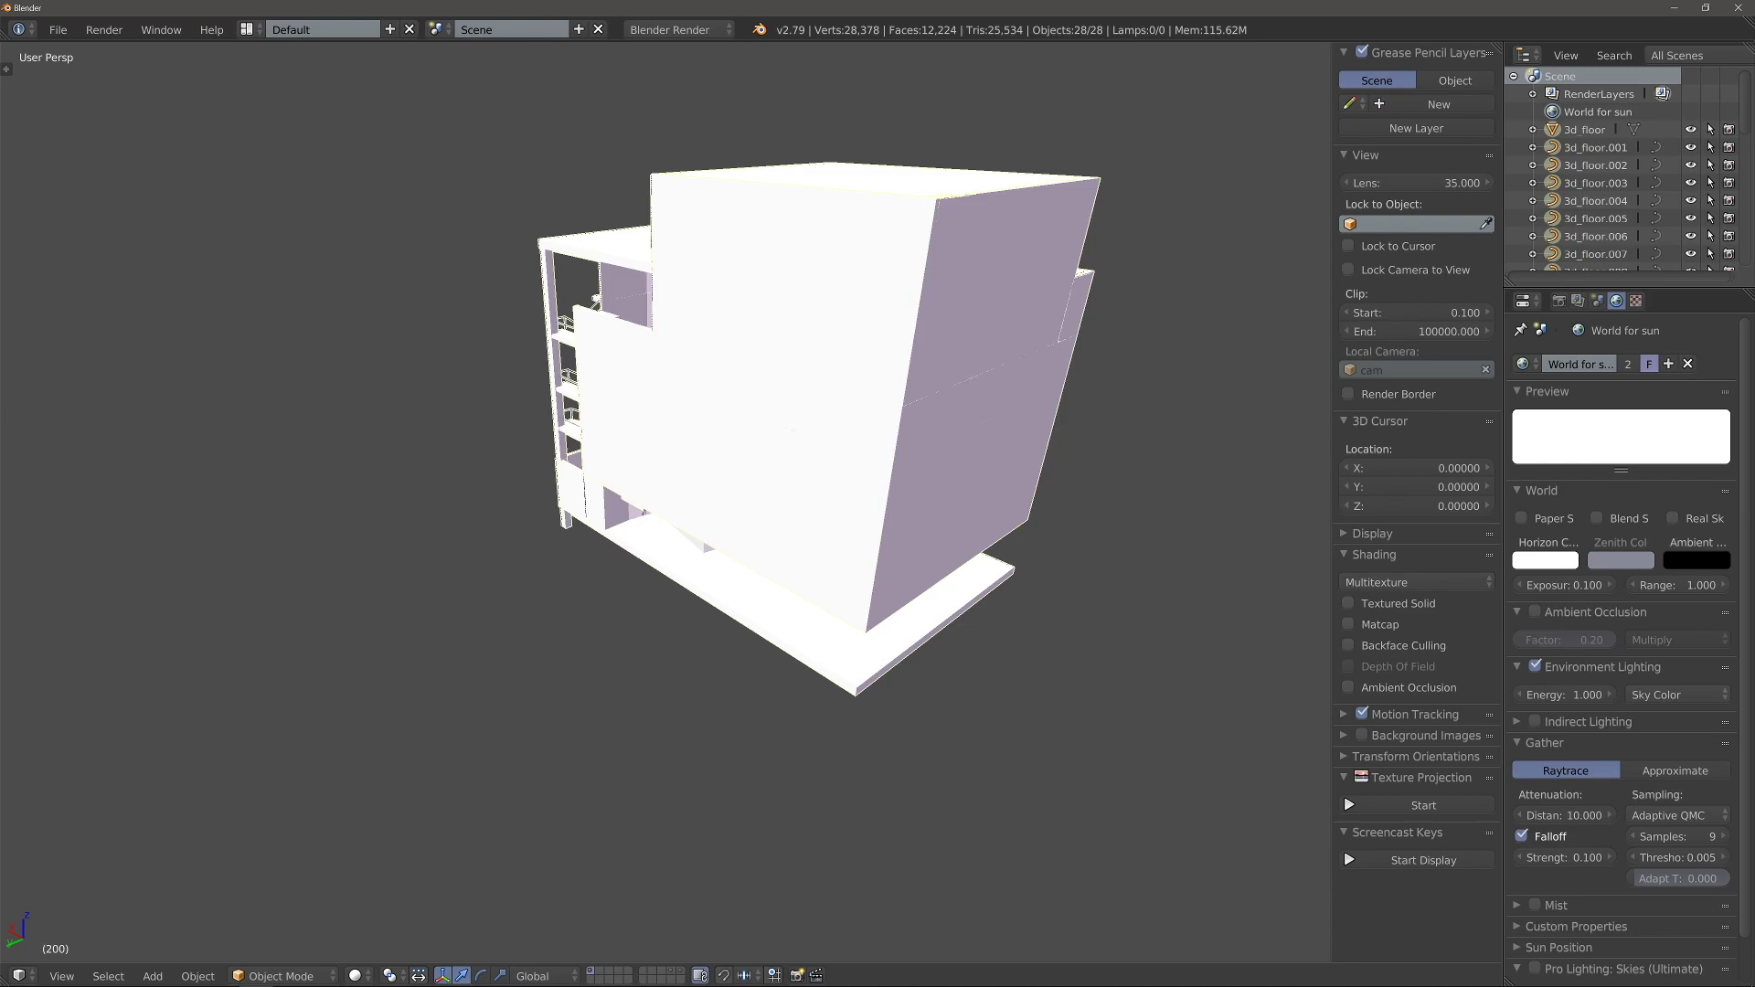
middle_drag(640, 457, 750, 475)
Dissolve the excess geometry of the 3d_floor mesh in edit mode and preview the theatre model in Cycles rendered shading
key(z)
key(Tab)
key(z)
middle_drag(777, 338, 696, 322)
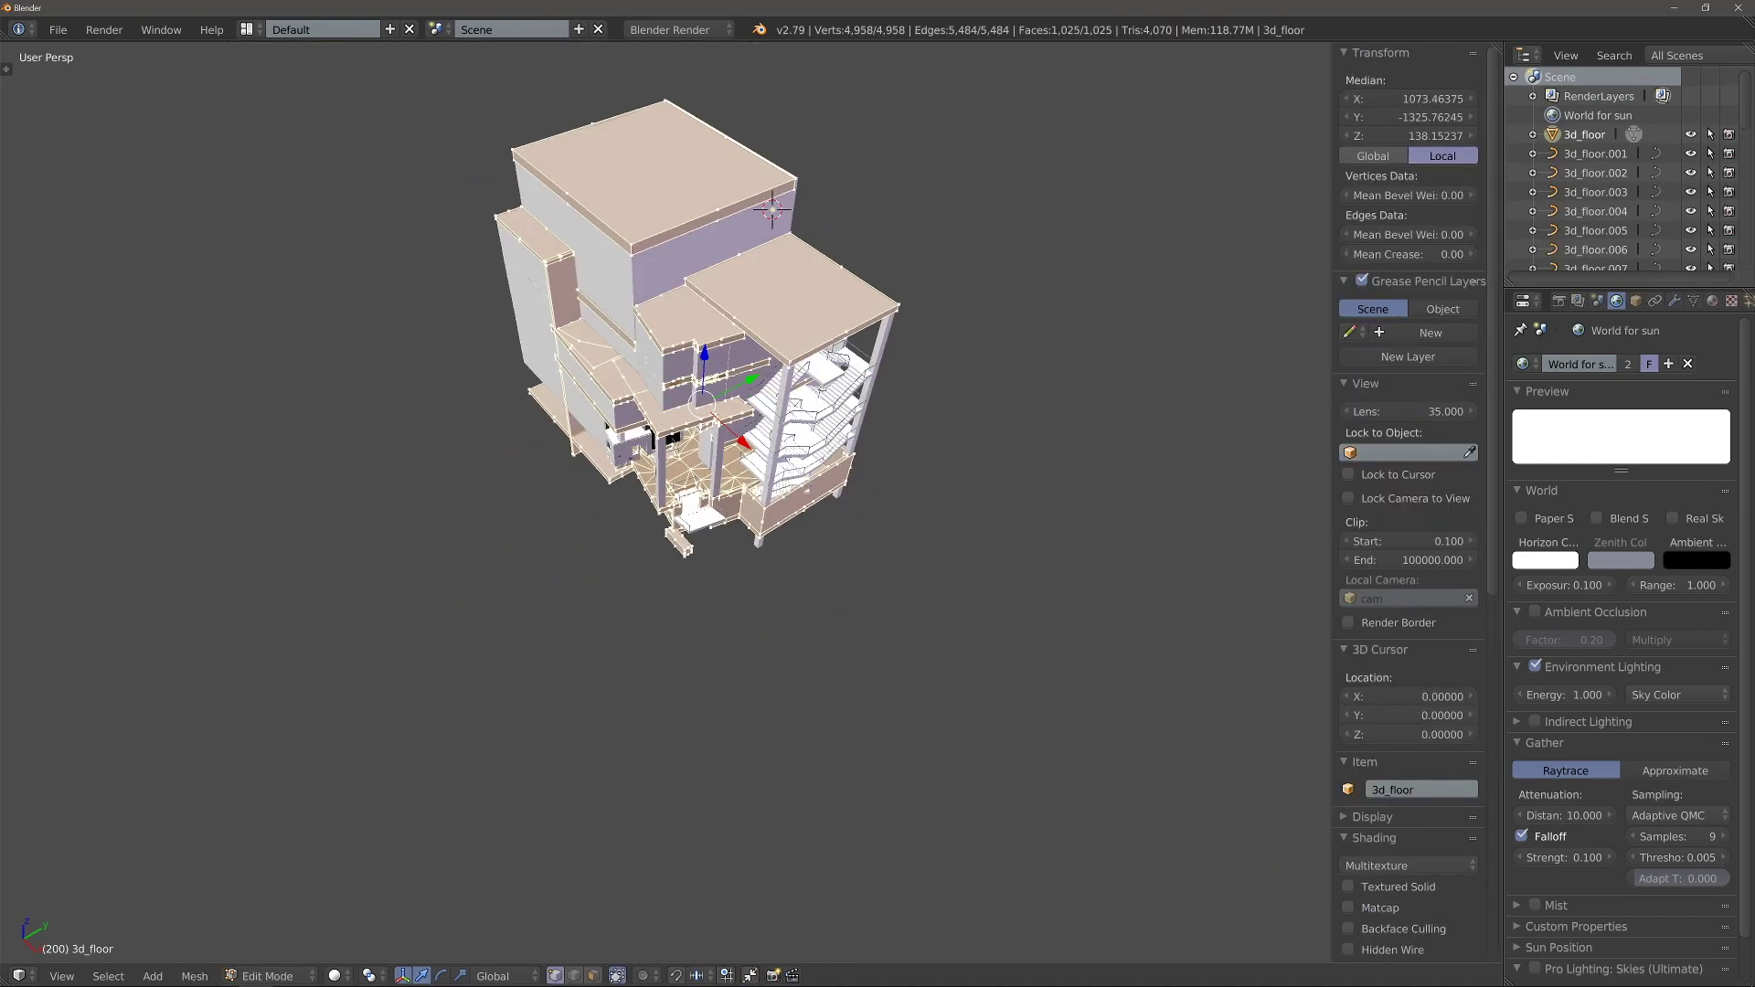
key(x)
click(696, 436)
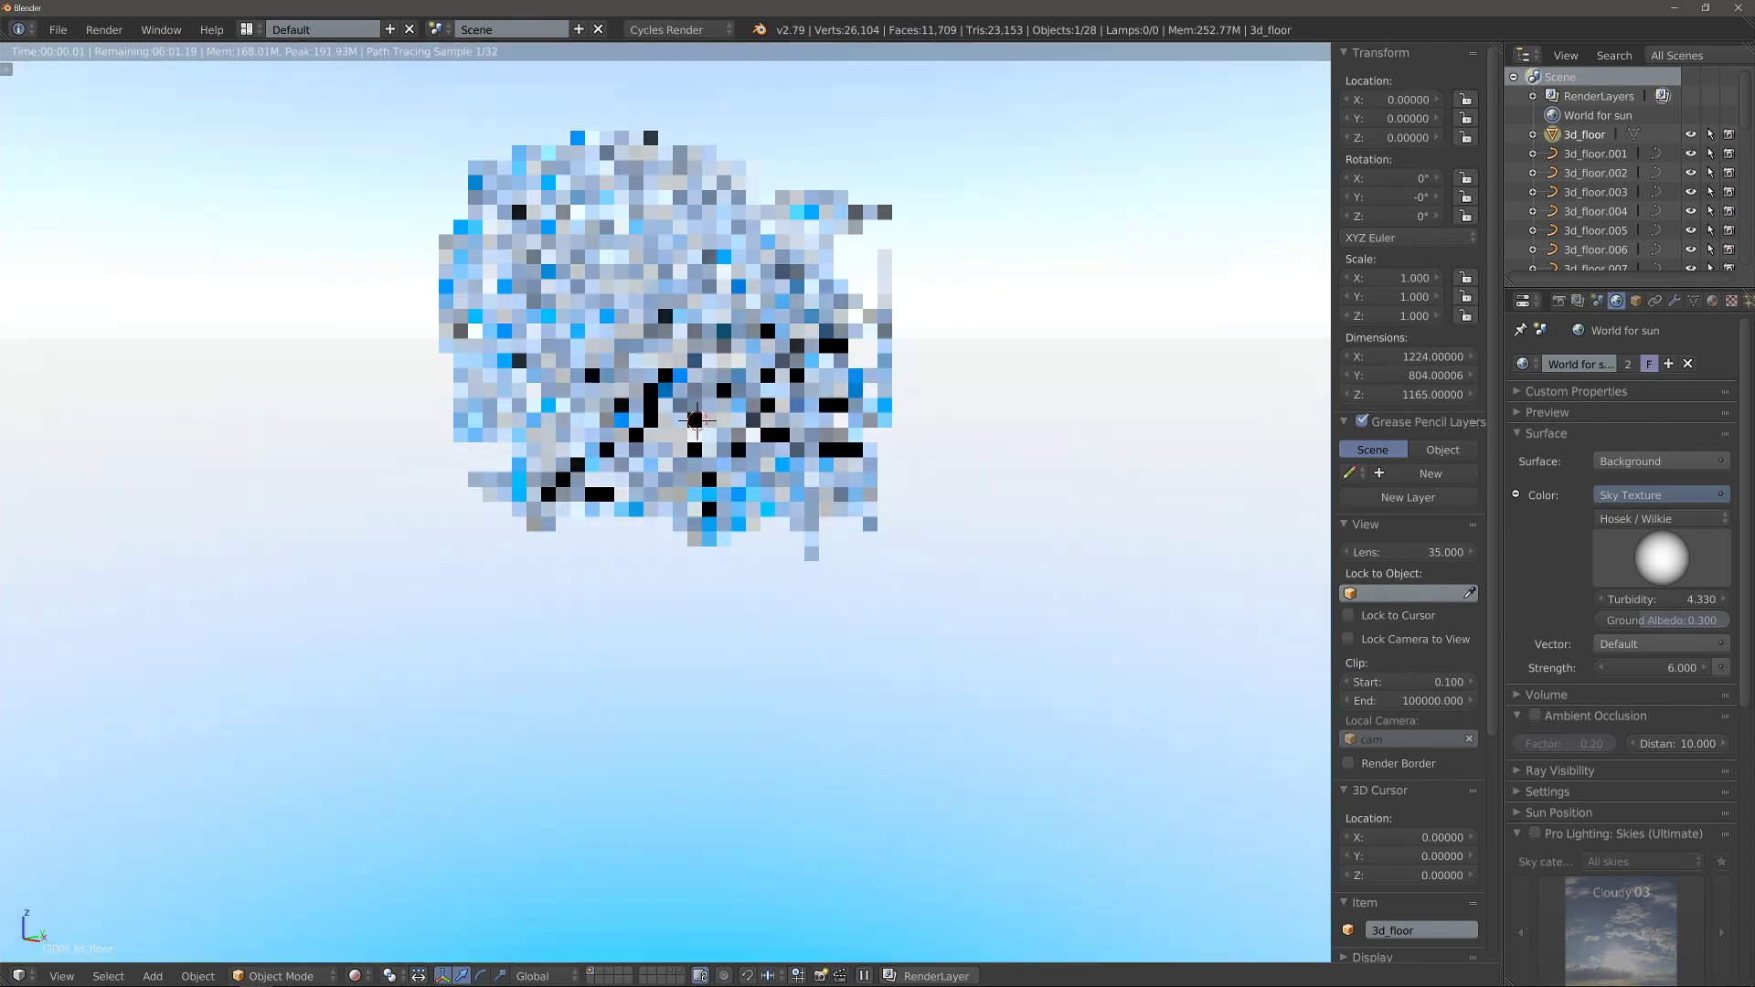
mouse_move(694, 457)
middle_down()
mouse_move(695, 439)
mouse_move(686, 516)
middle_up()
key(shift+z)
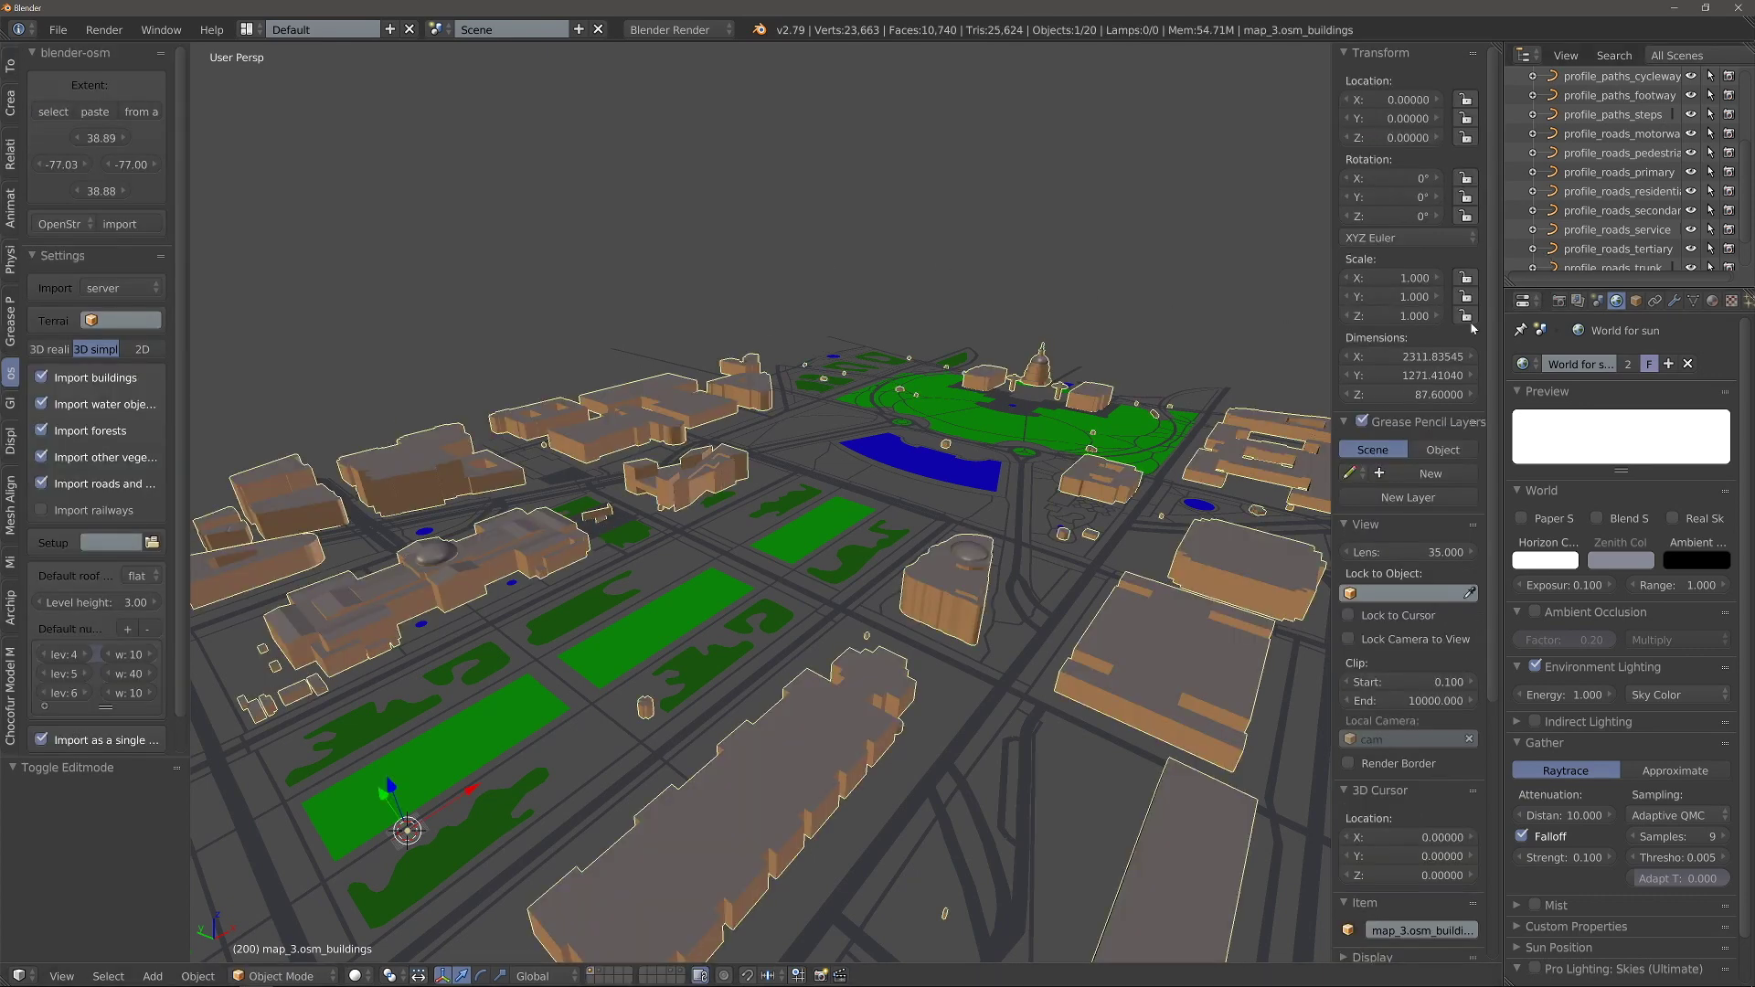
Export the map_3.osm_buildings city model from Blender
click(57, 29)
mouse_move(87, 411)
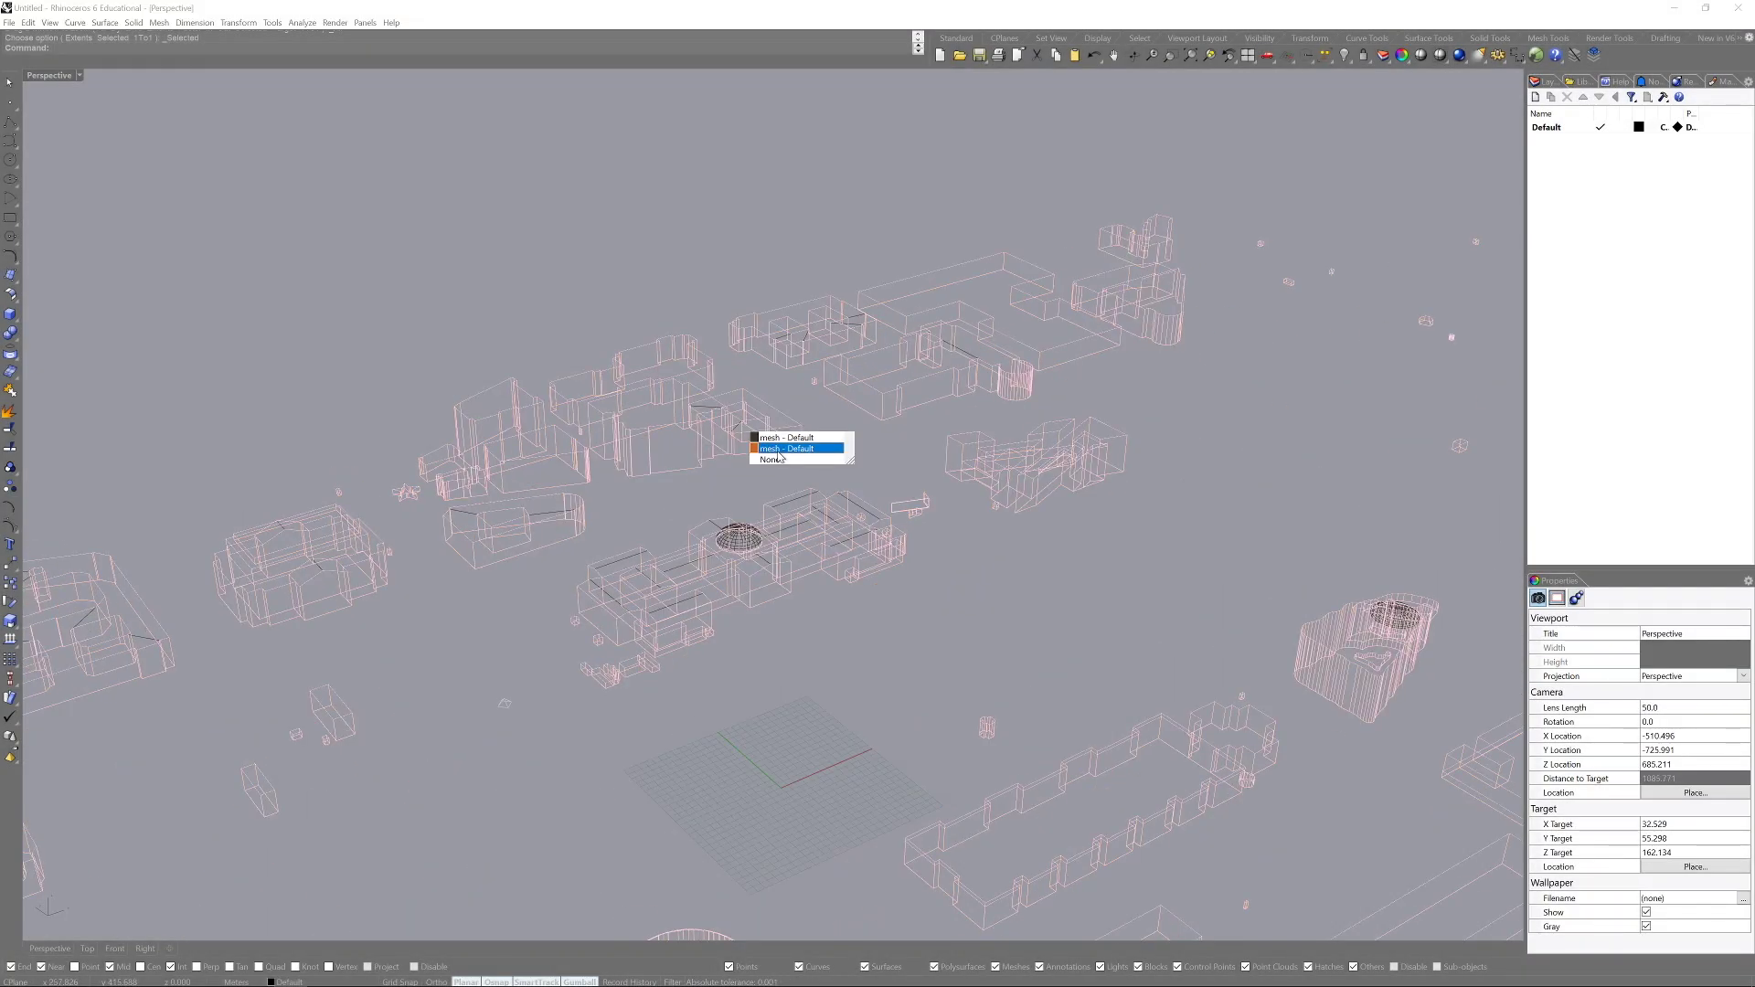
In Rhino 6, pick one of the overlapping city building meshes, clear the selection, and inspect the buildings in Shaded display
click(784, 452)
key(Escape)
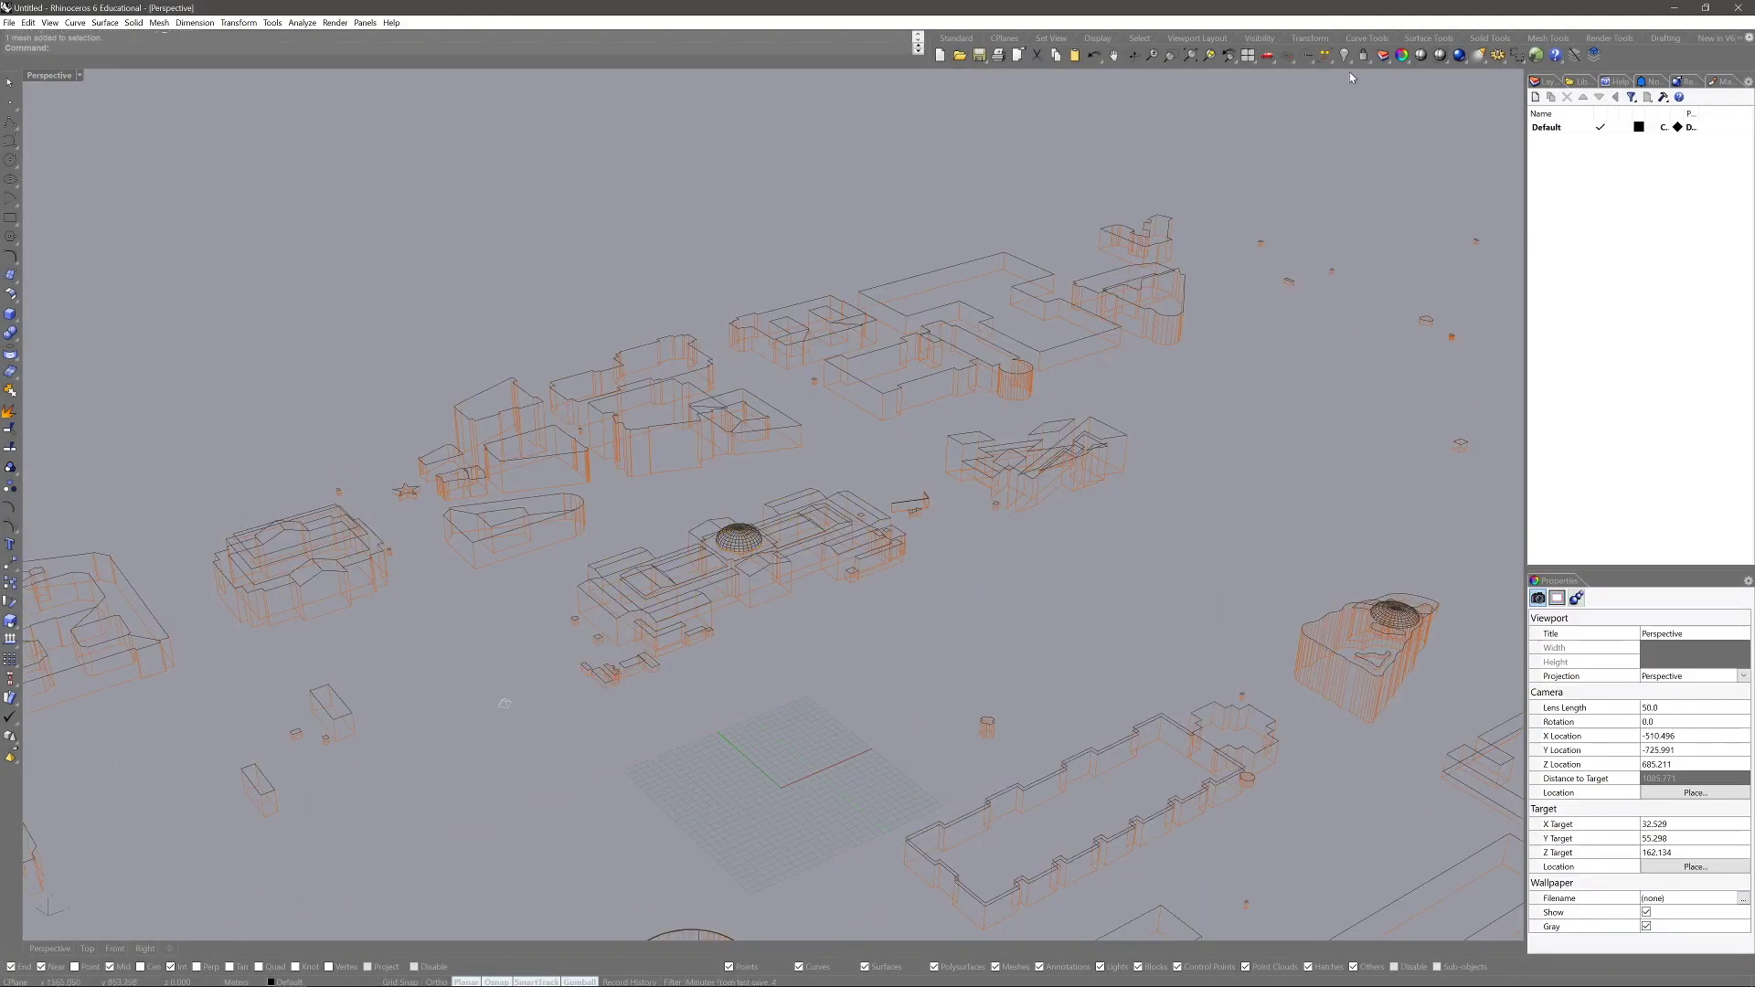
click(1439, 55)
scroll(695, 527, down, 6)
scroll(373, 534, up, 6)
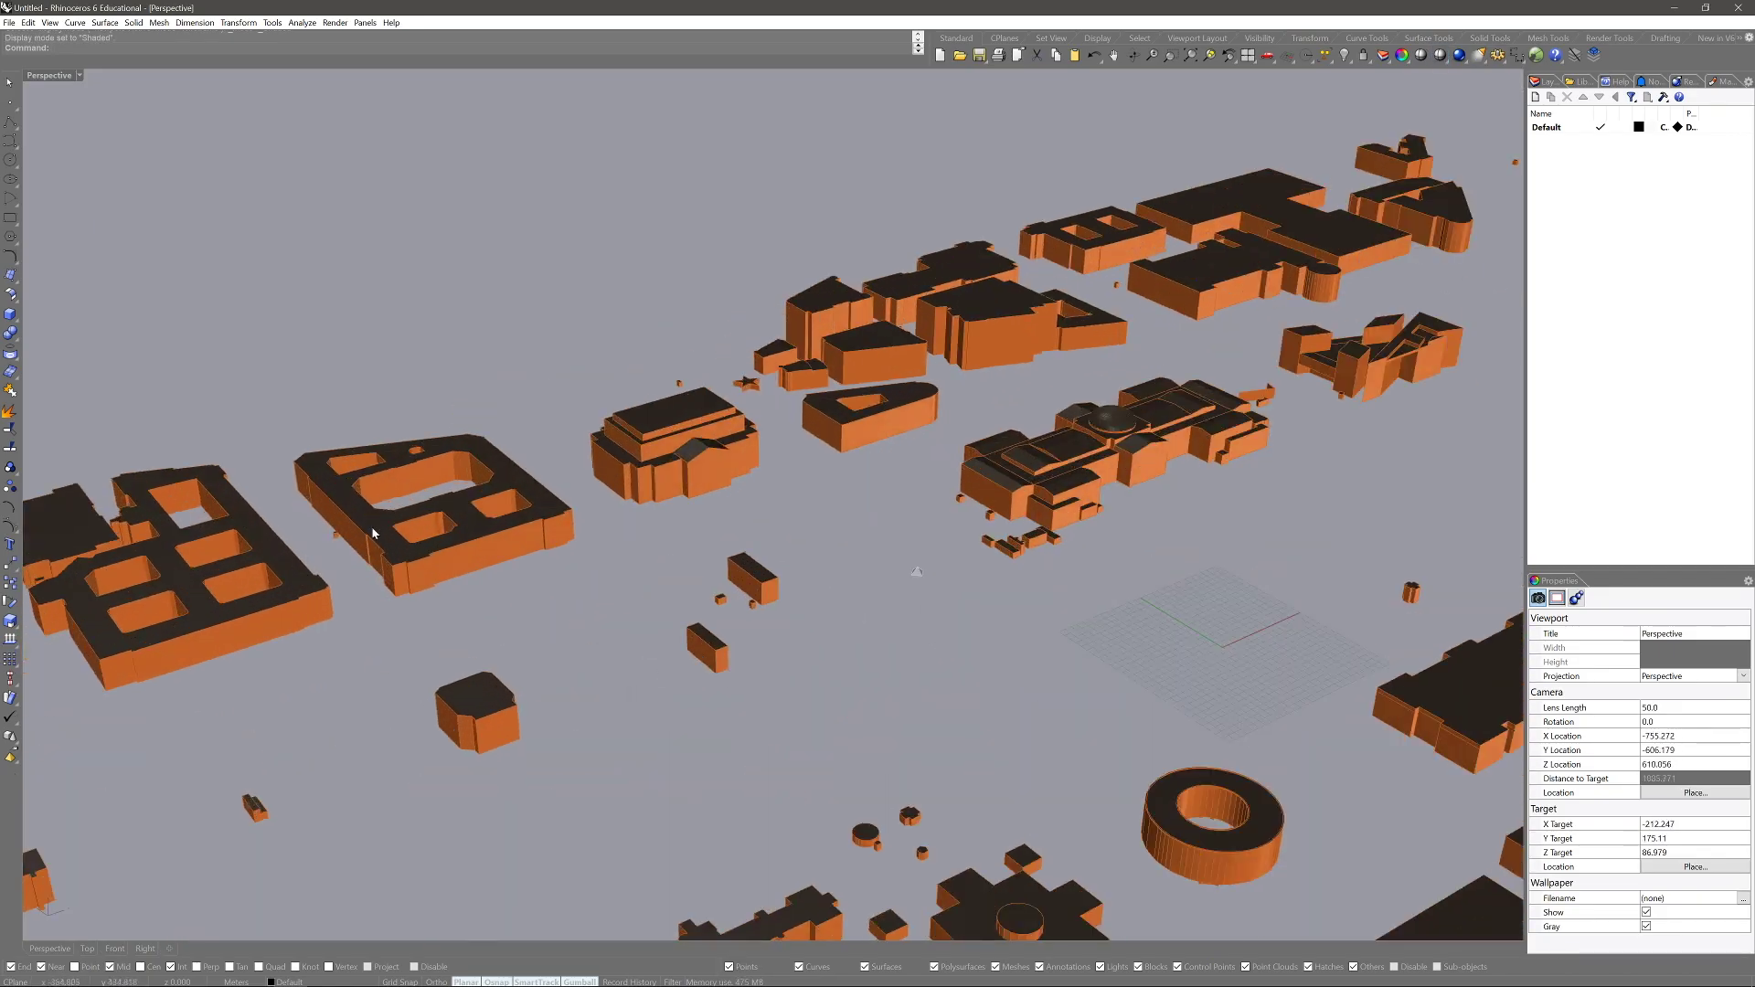
click(372, 534)
scroll(741, 426, up, 4)
scroll(736, 427, down, 7)
shift+right_drag(849, 805, 658, 475)
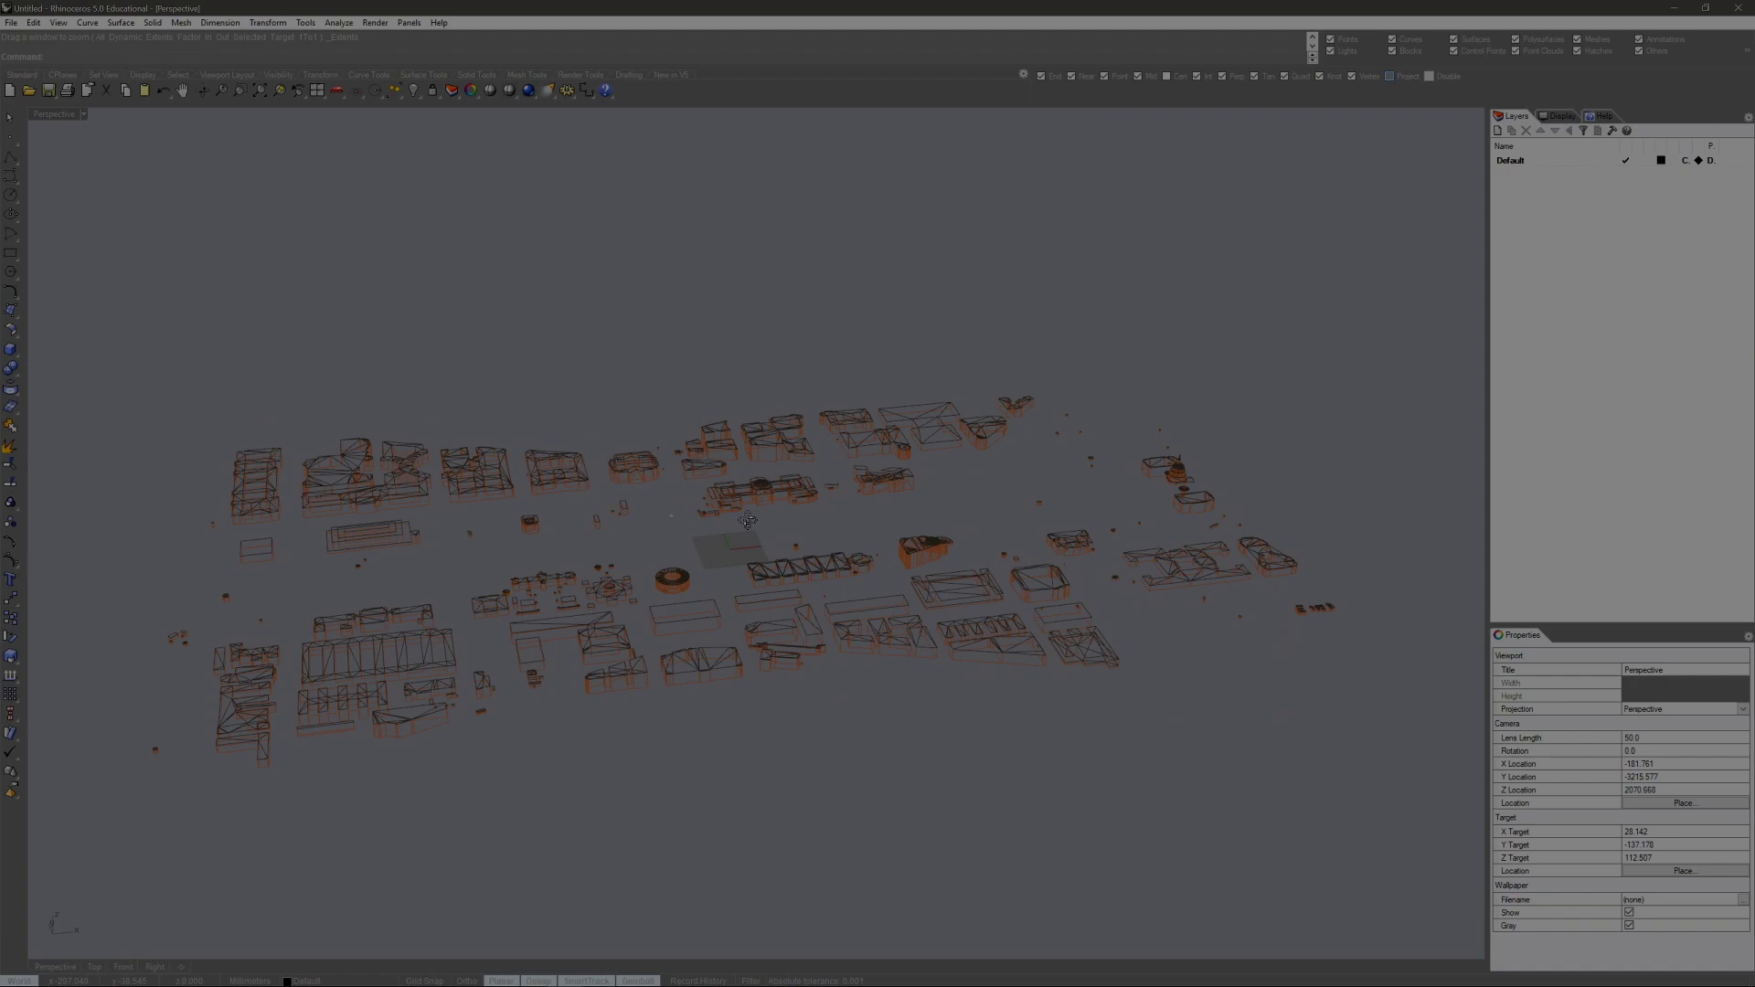
In Rhino 5, examine the wireframe edges of the imported city building meshes
scroll(480, 544, up, 12)
right_drag(747, 520, 832, 451)
scroll(535, 440, down, 7)
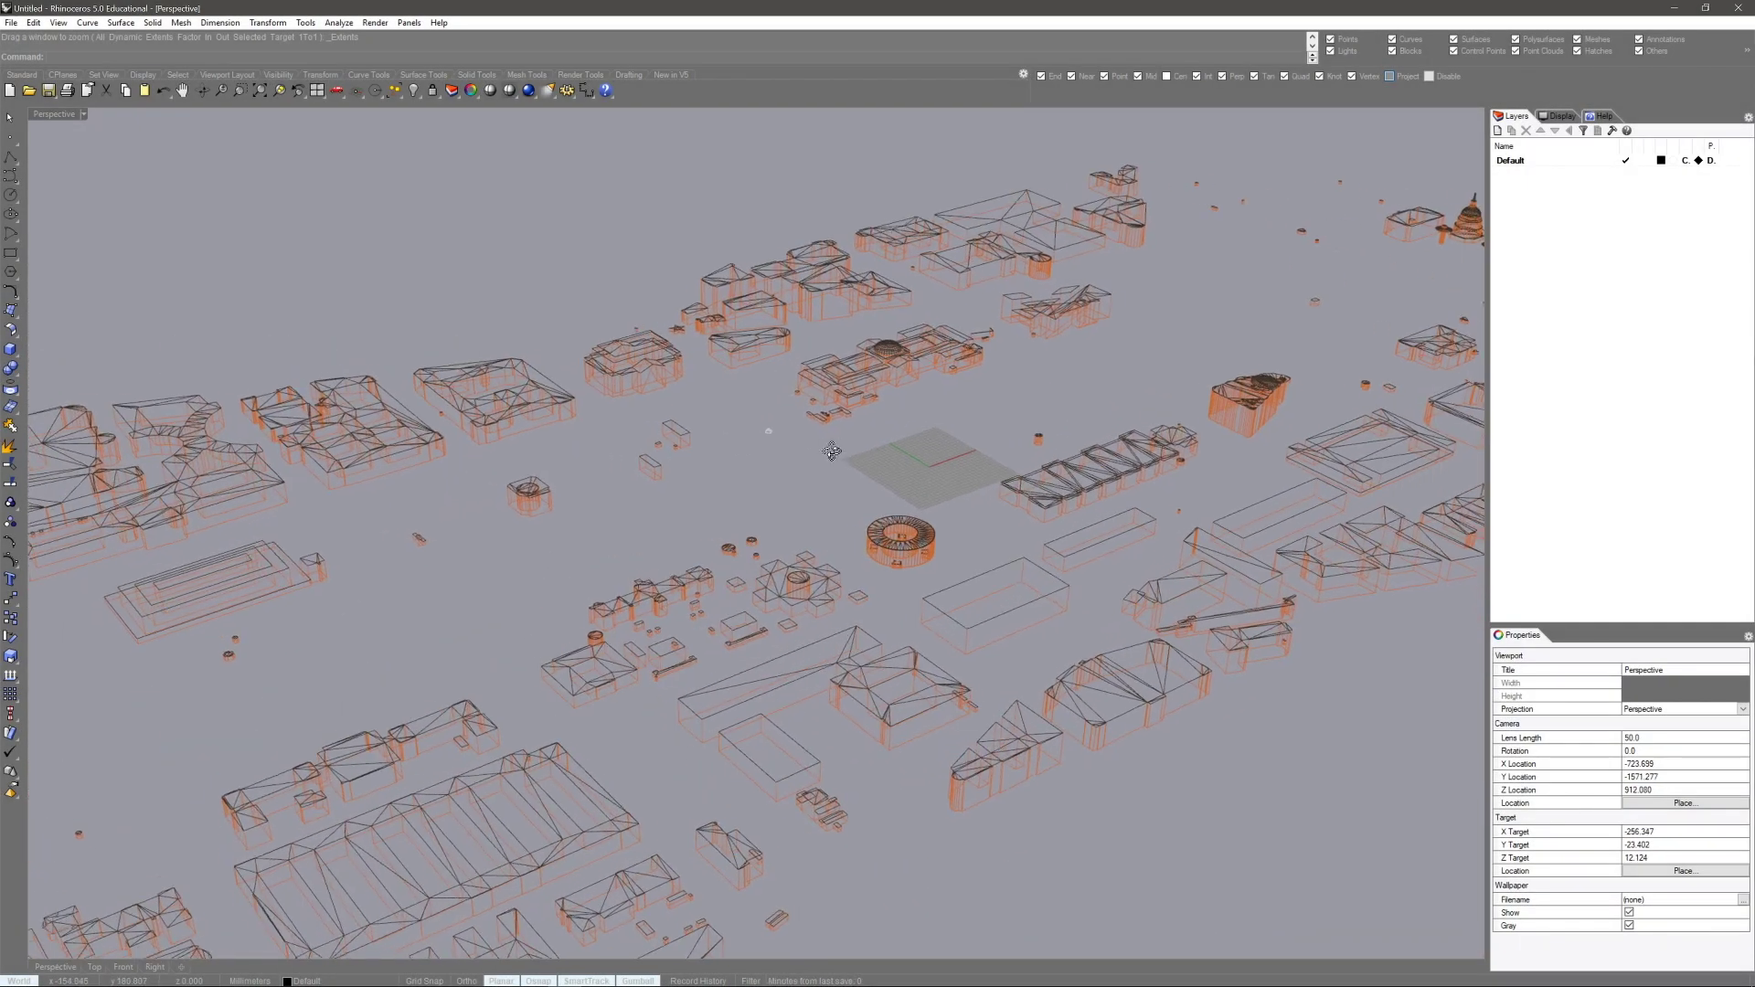
scroll(831, 451, up, 4)
scroll(850, 361, up, 3)
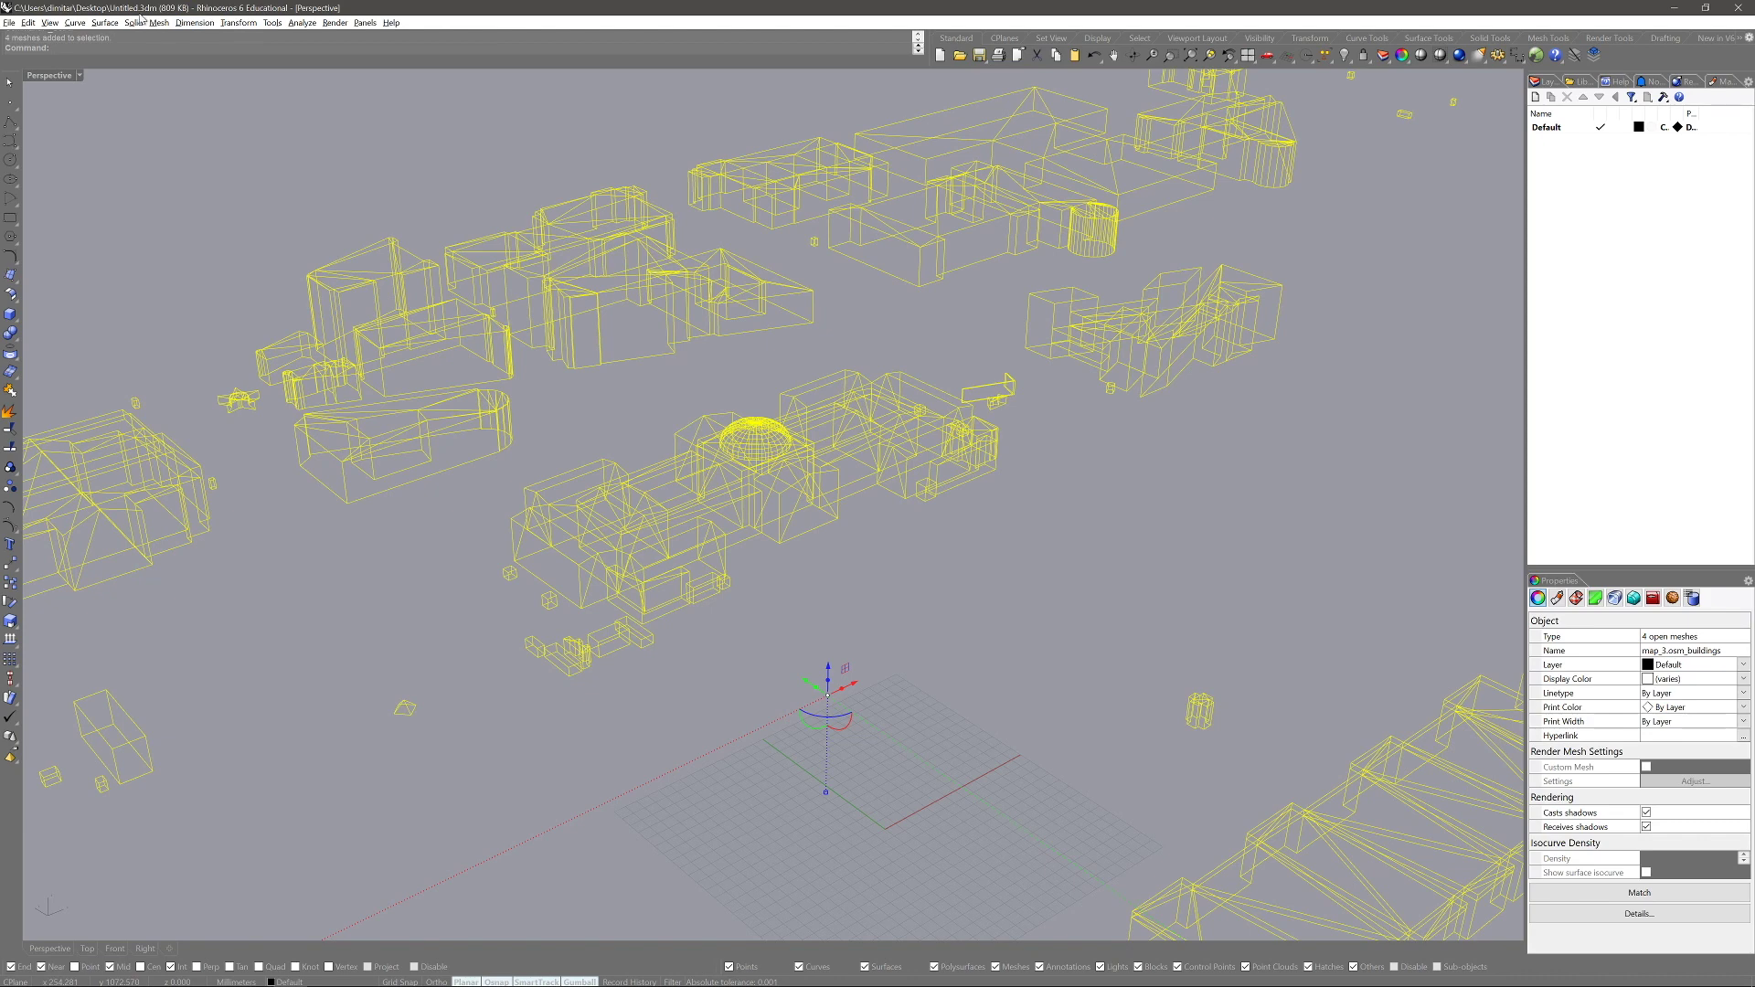
In Rhino 6, convert the triangles of the four selected city building meshes to quads with QuadrangulateMesh
click(157, 22)
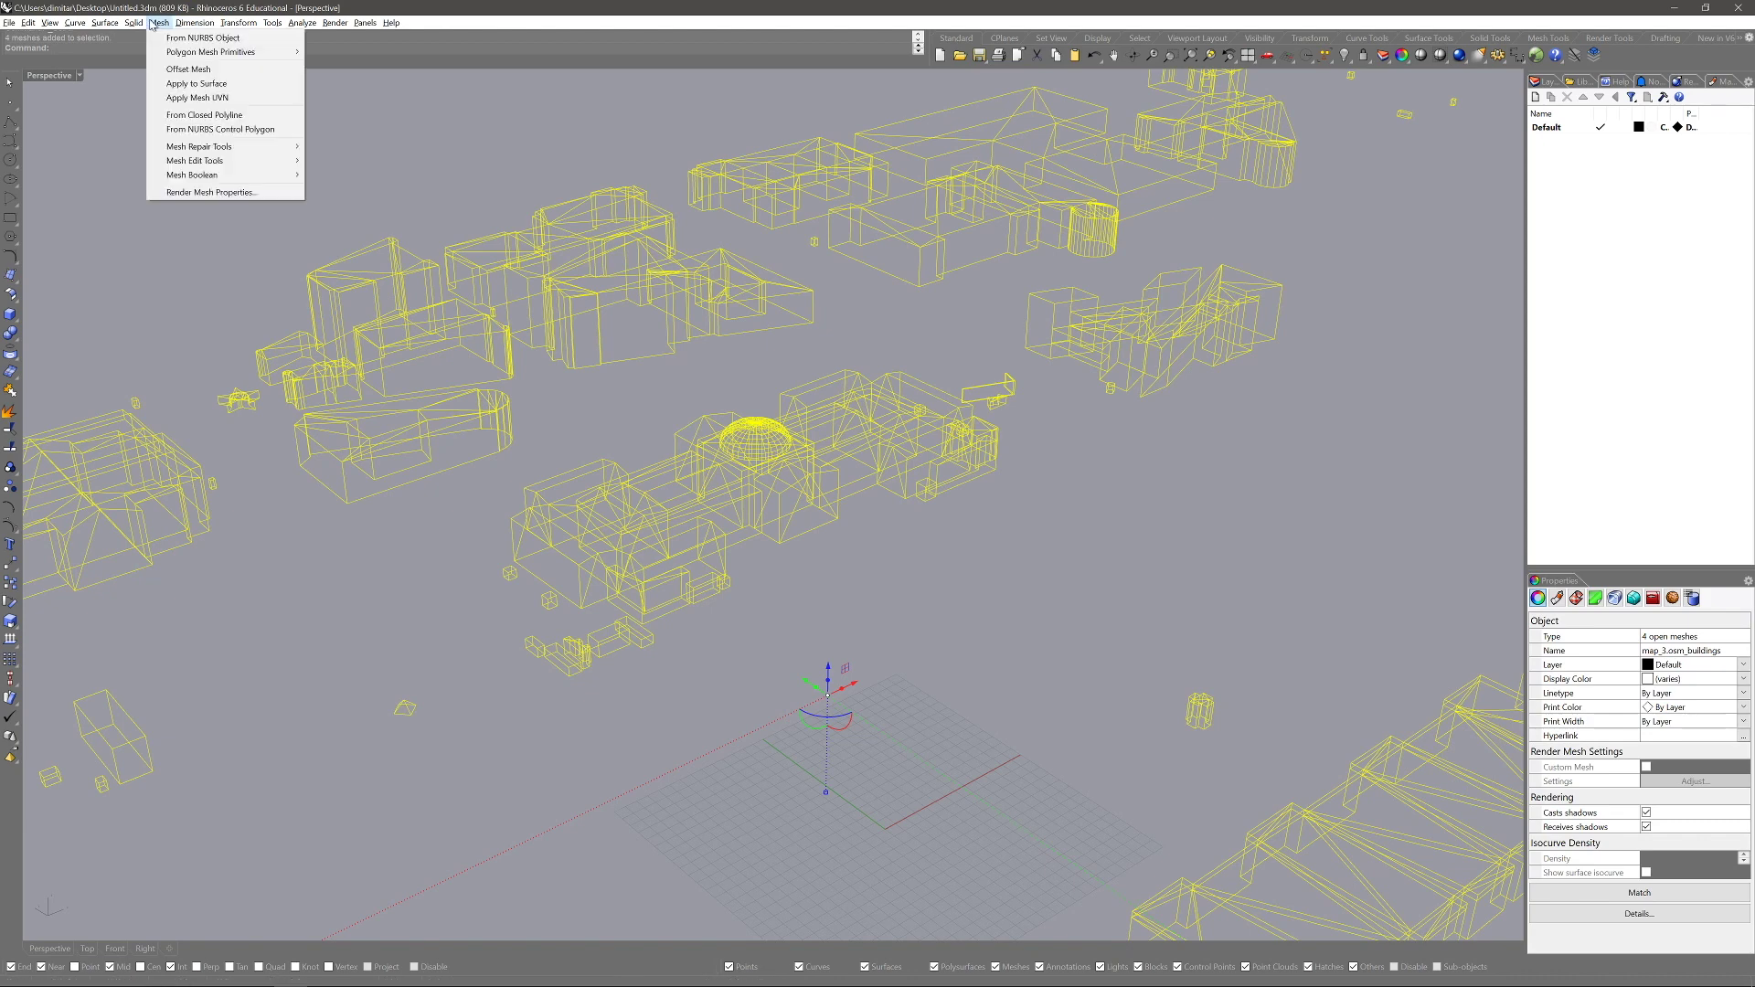
key(Escape)
click(1556, 40)
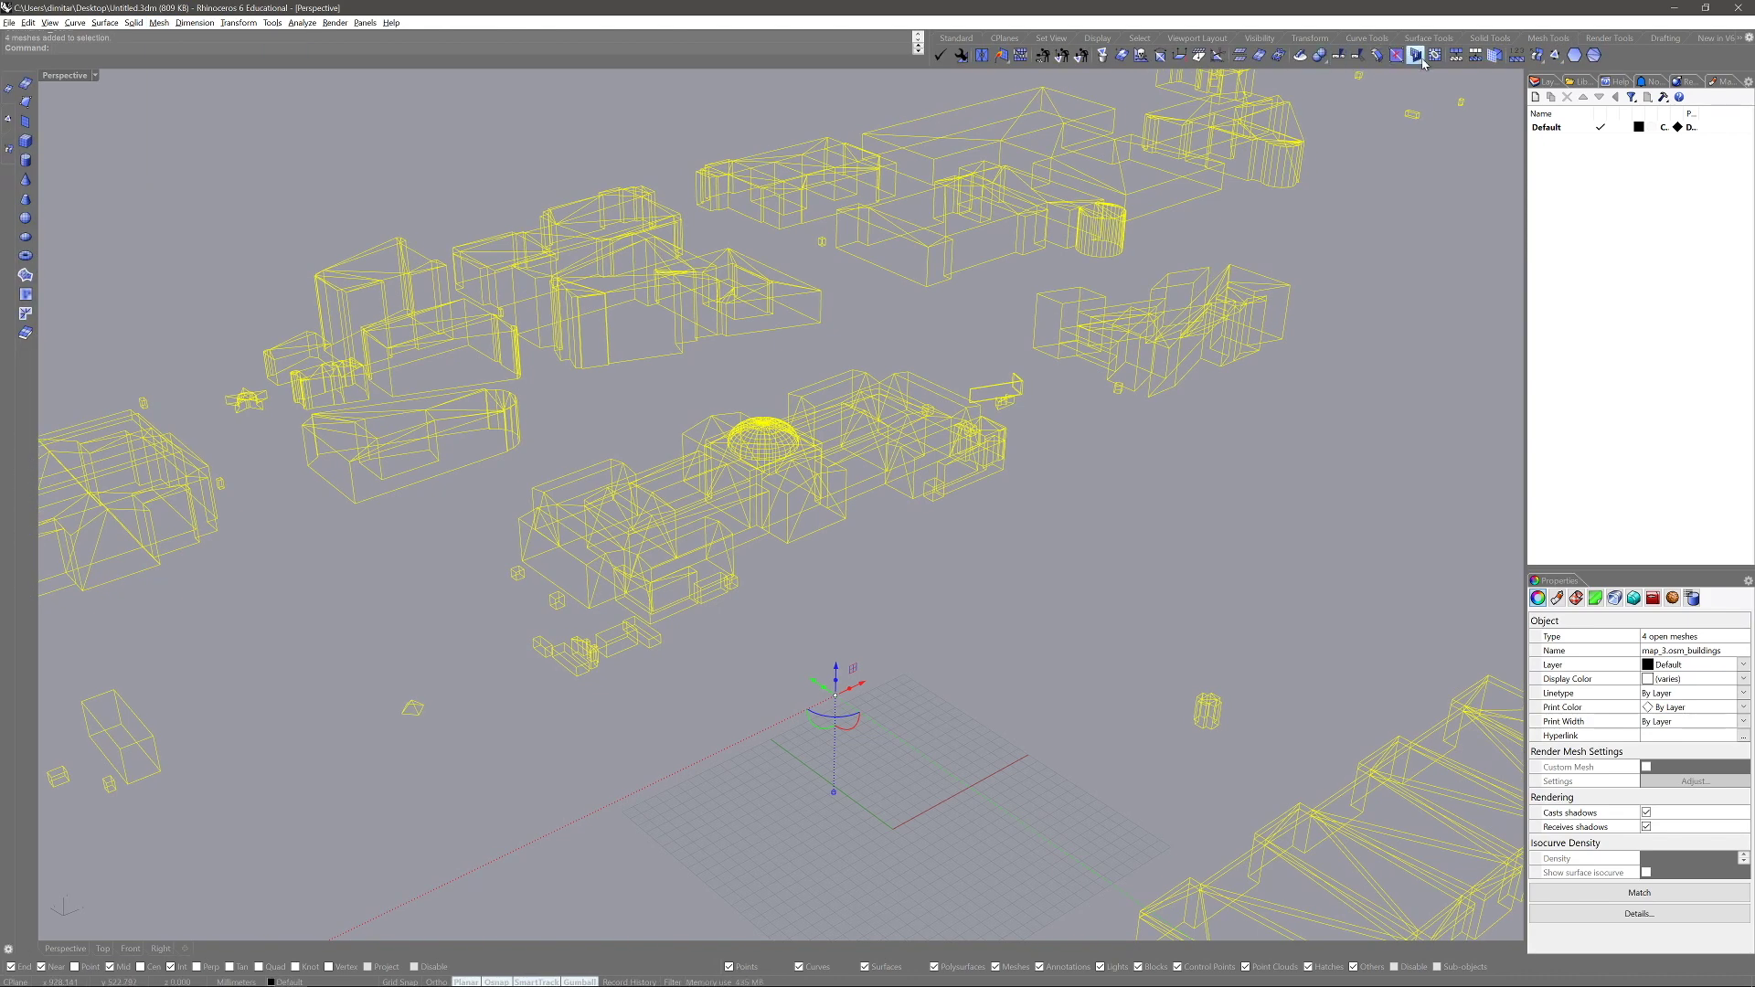
click(1463, 57)
click(811, 544)
scroll(648, 263, down, 4)
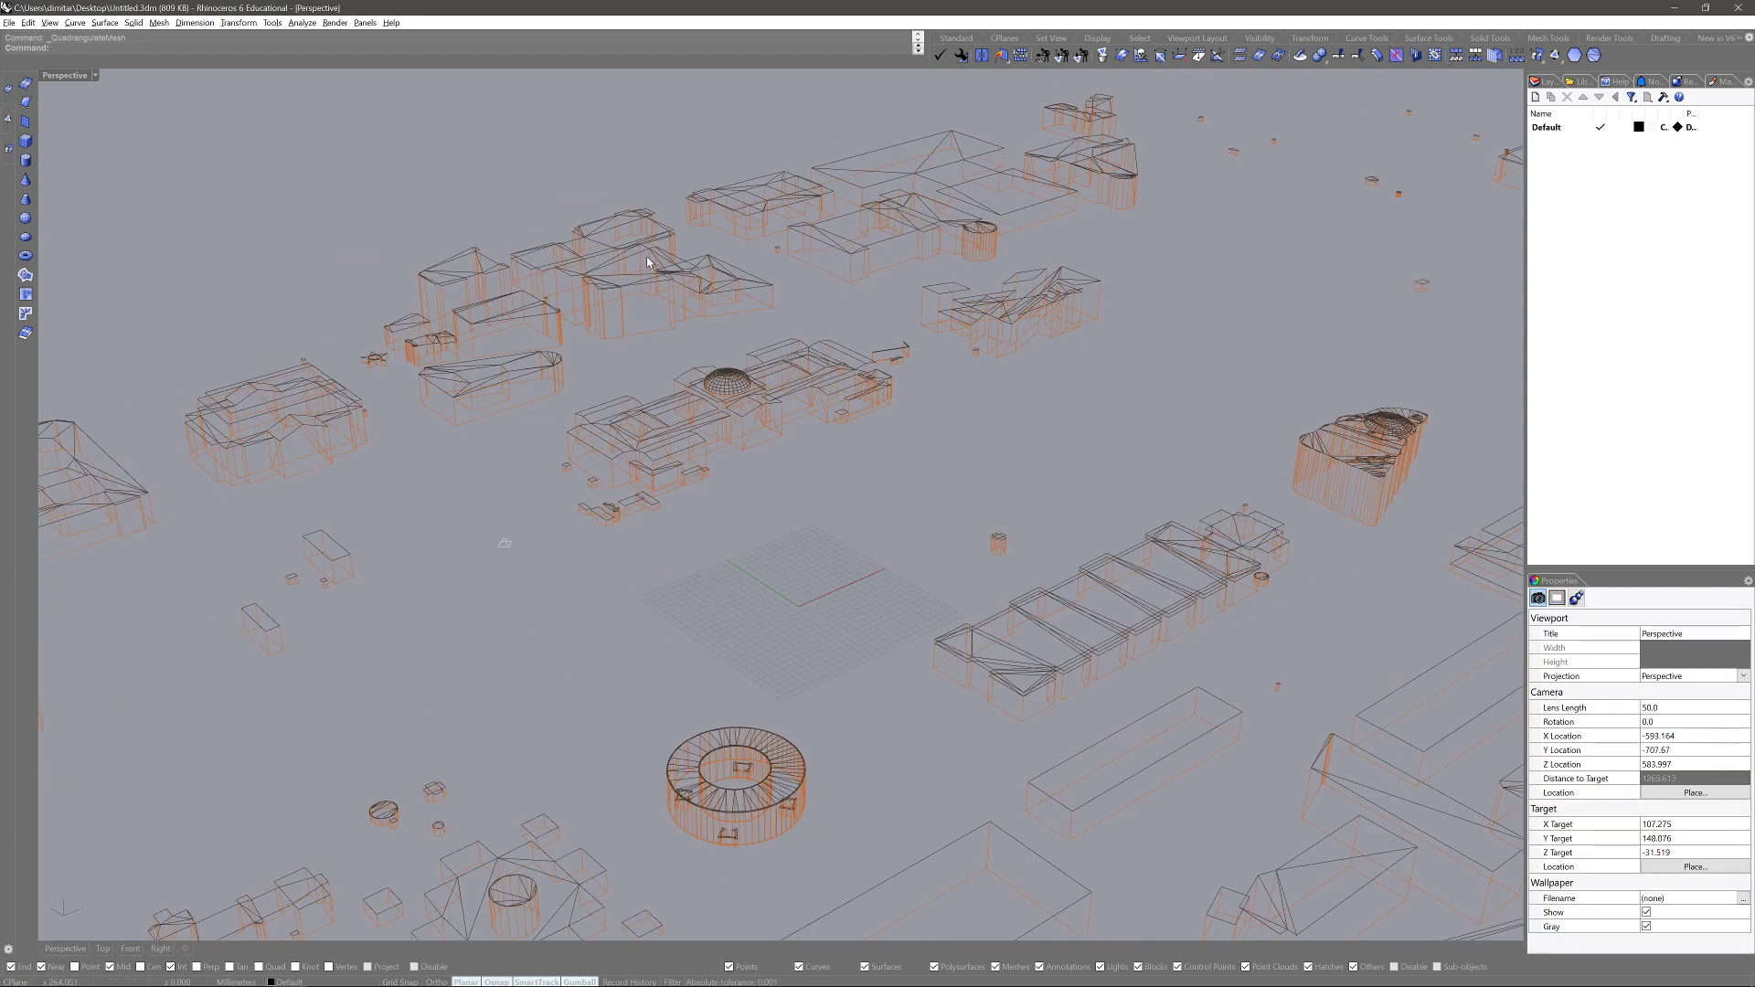
Look up the available Rhino commands for Ngon without running one
text(Ngon)
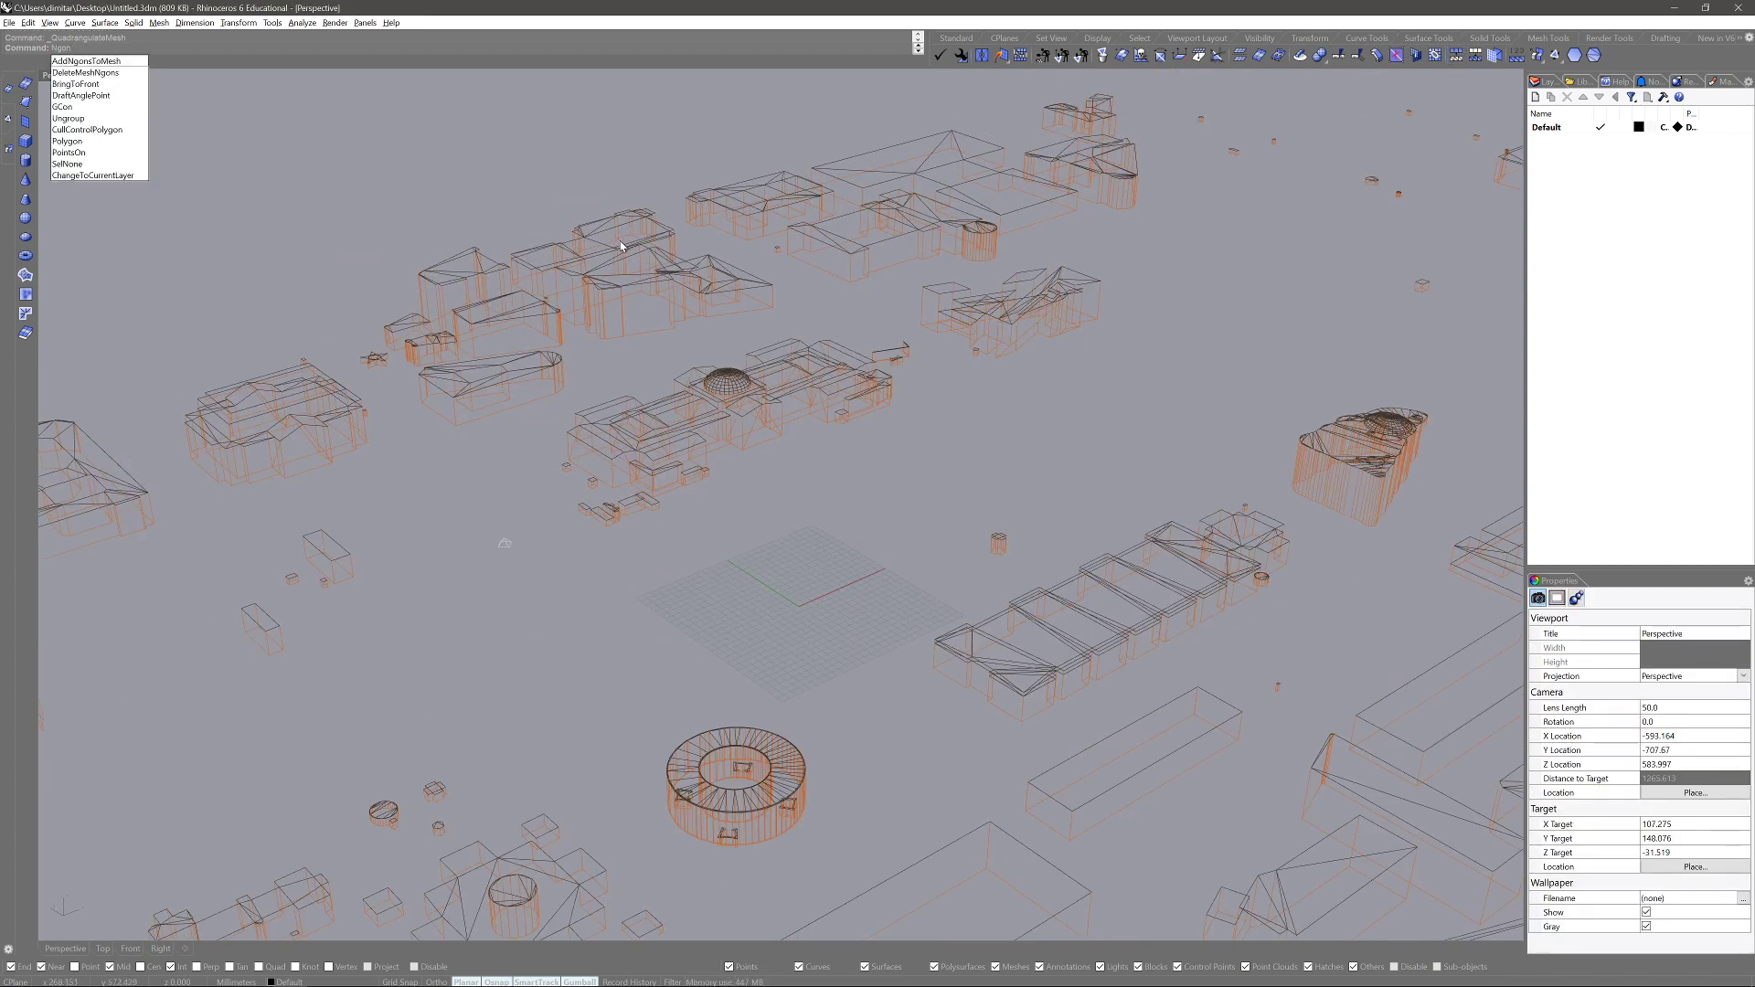
key(Escape)
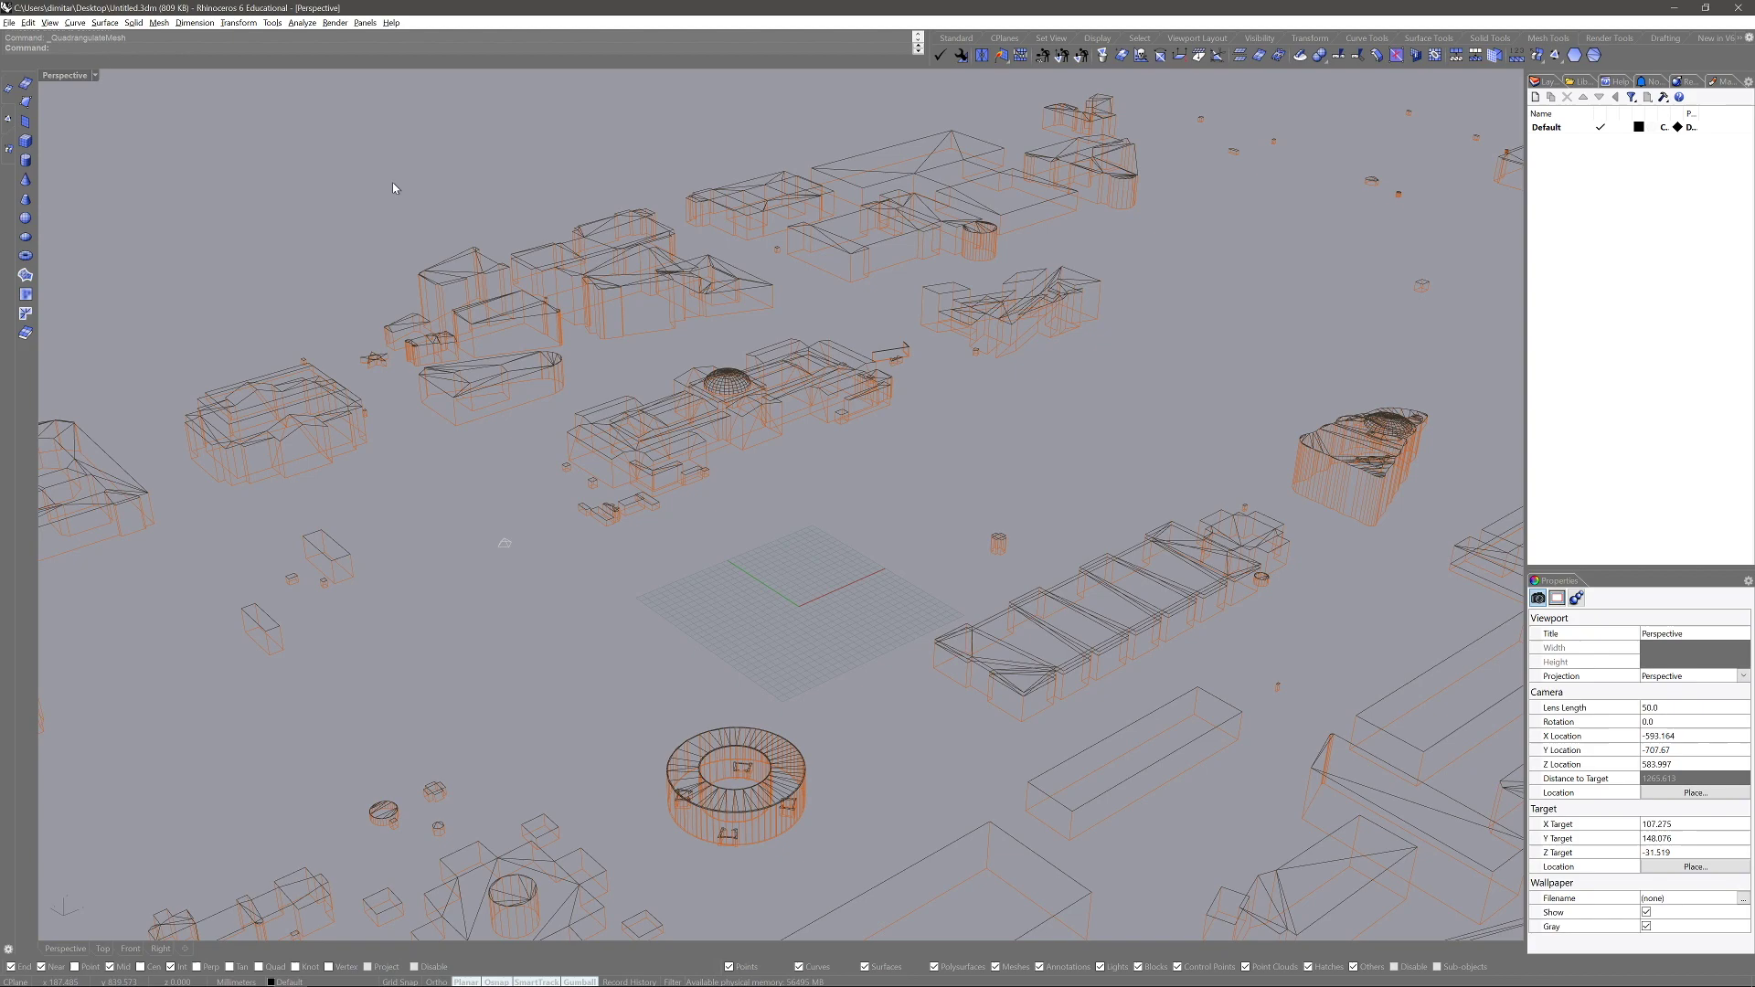
Select all the city building meshes and add Ngons to them
key(ctrl+a)
text(AddNdNg)
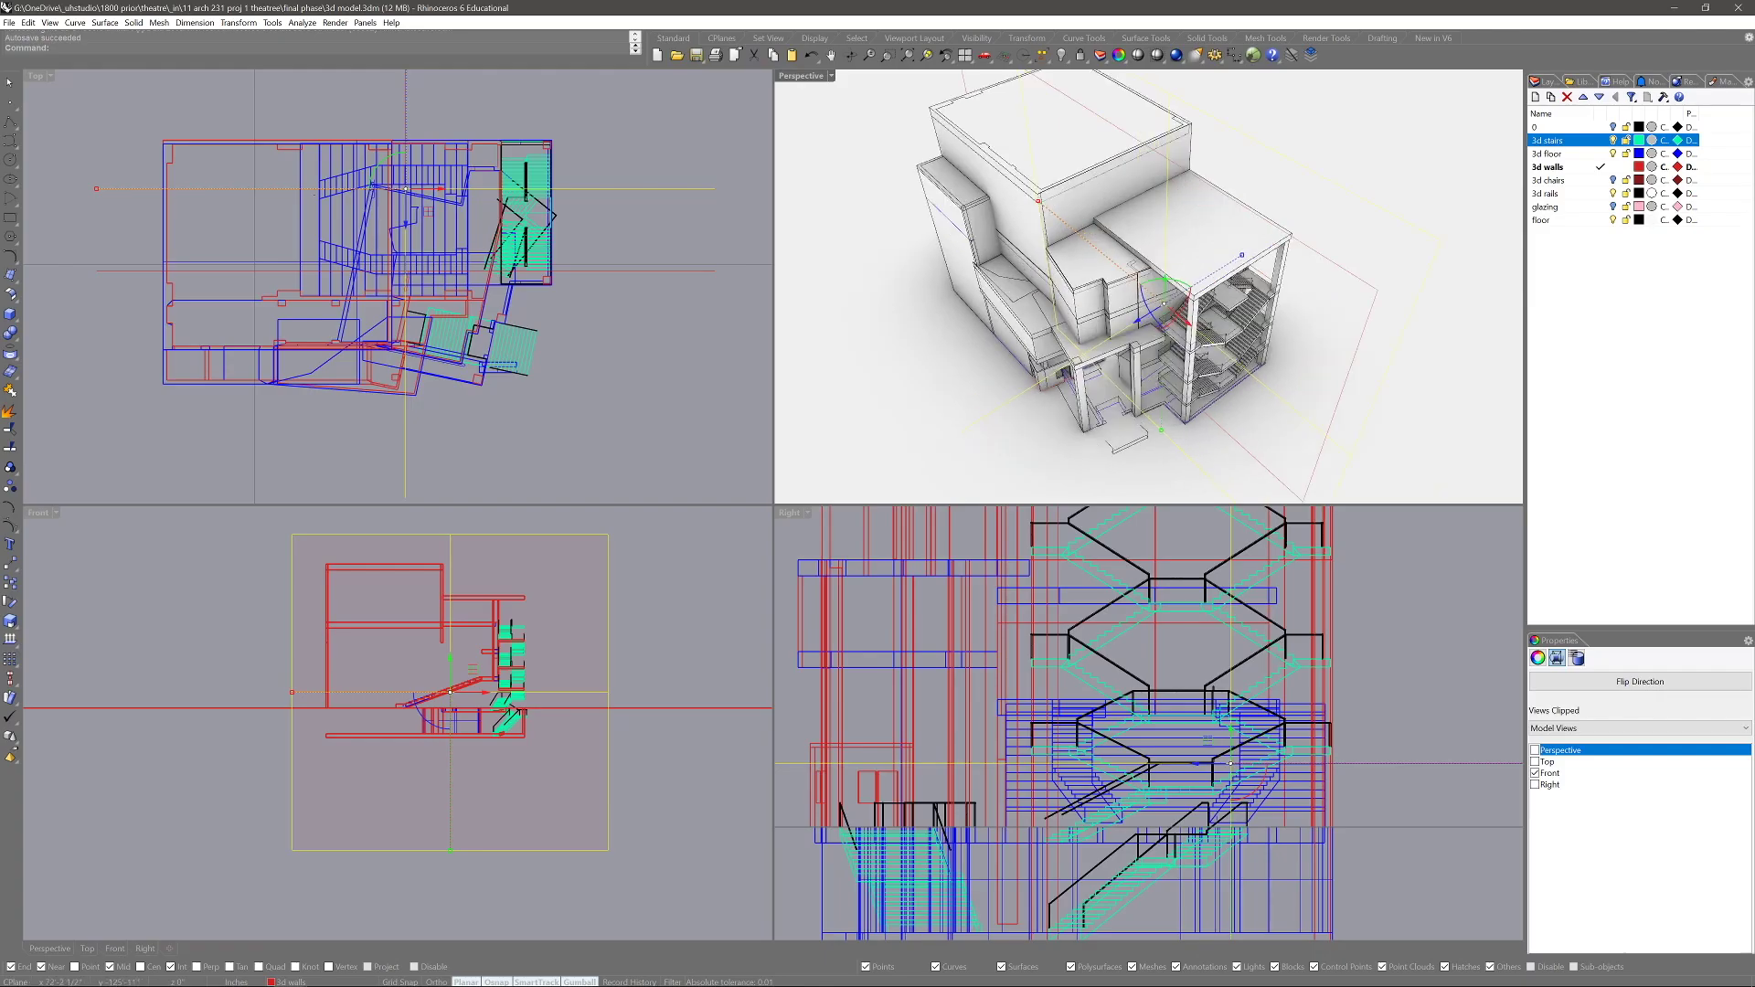
Isolate the theatre walls, seating steps and stair parts picked around the lower stairs in the Right view, and inspect them in a maximized Perspective view
right_drag(1097, 348, 1120, 219)
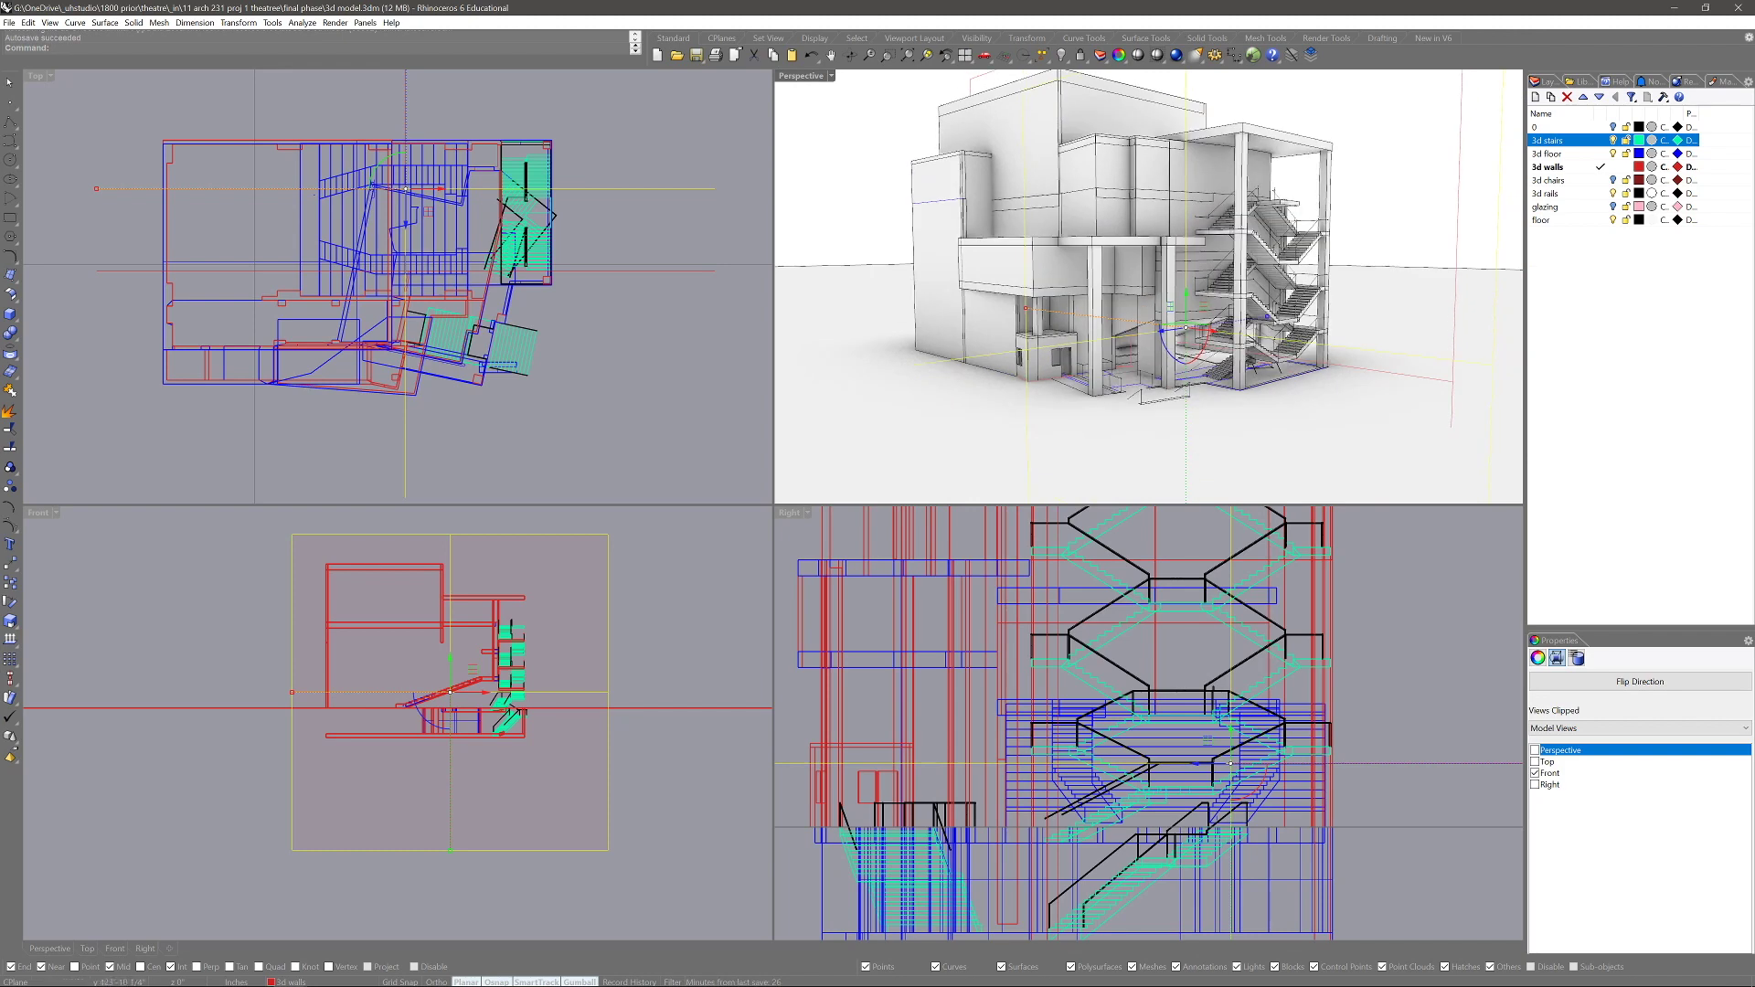
drag(1352, 667, 1254, 736)
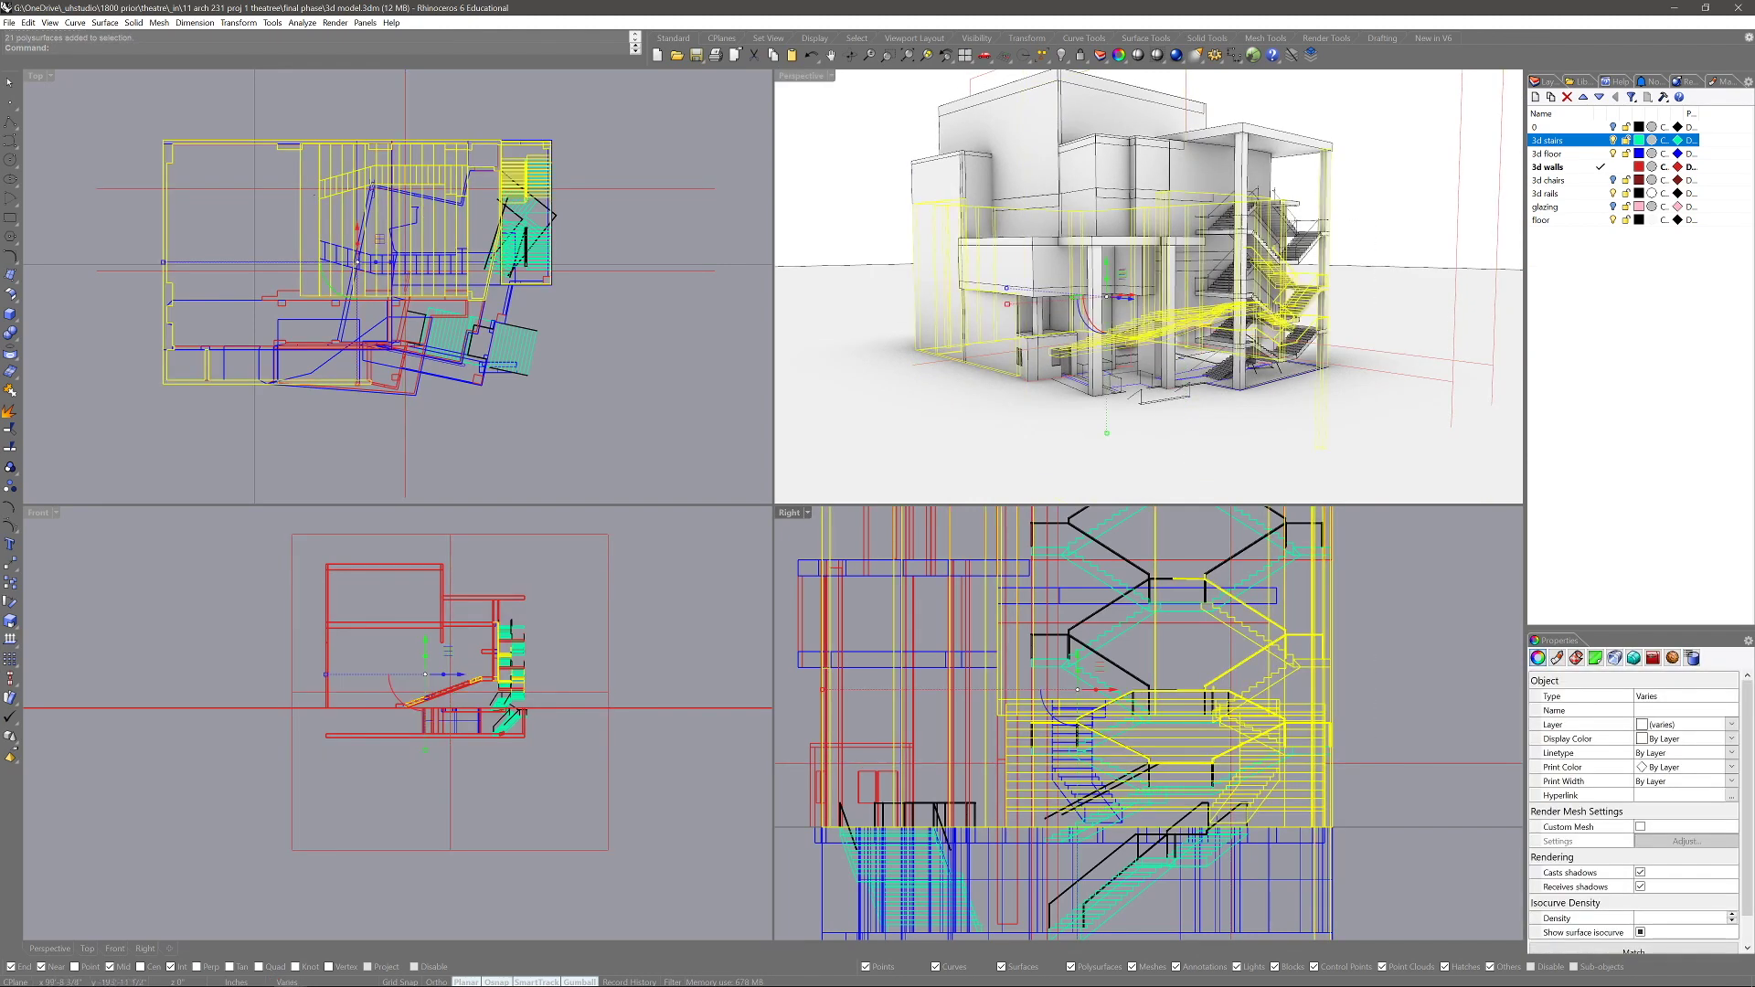
right_drag(1097, 301, 1120, 352)
key(Return)
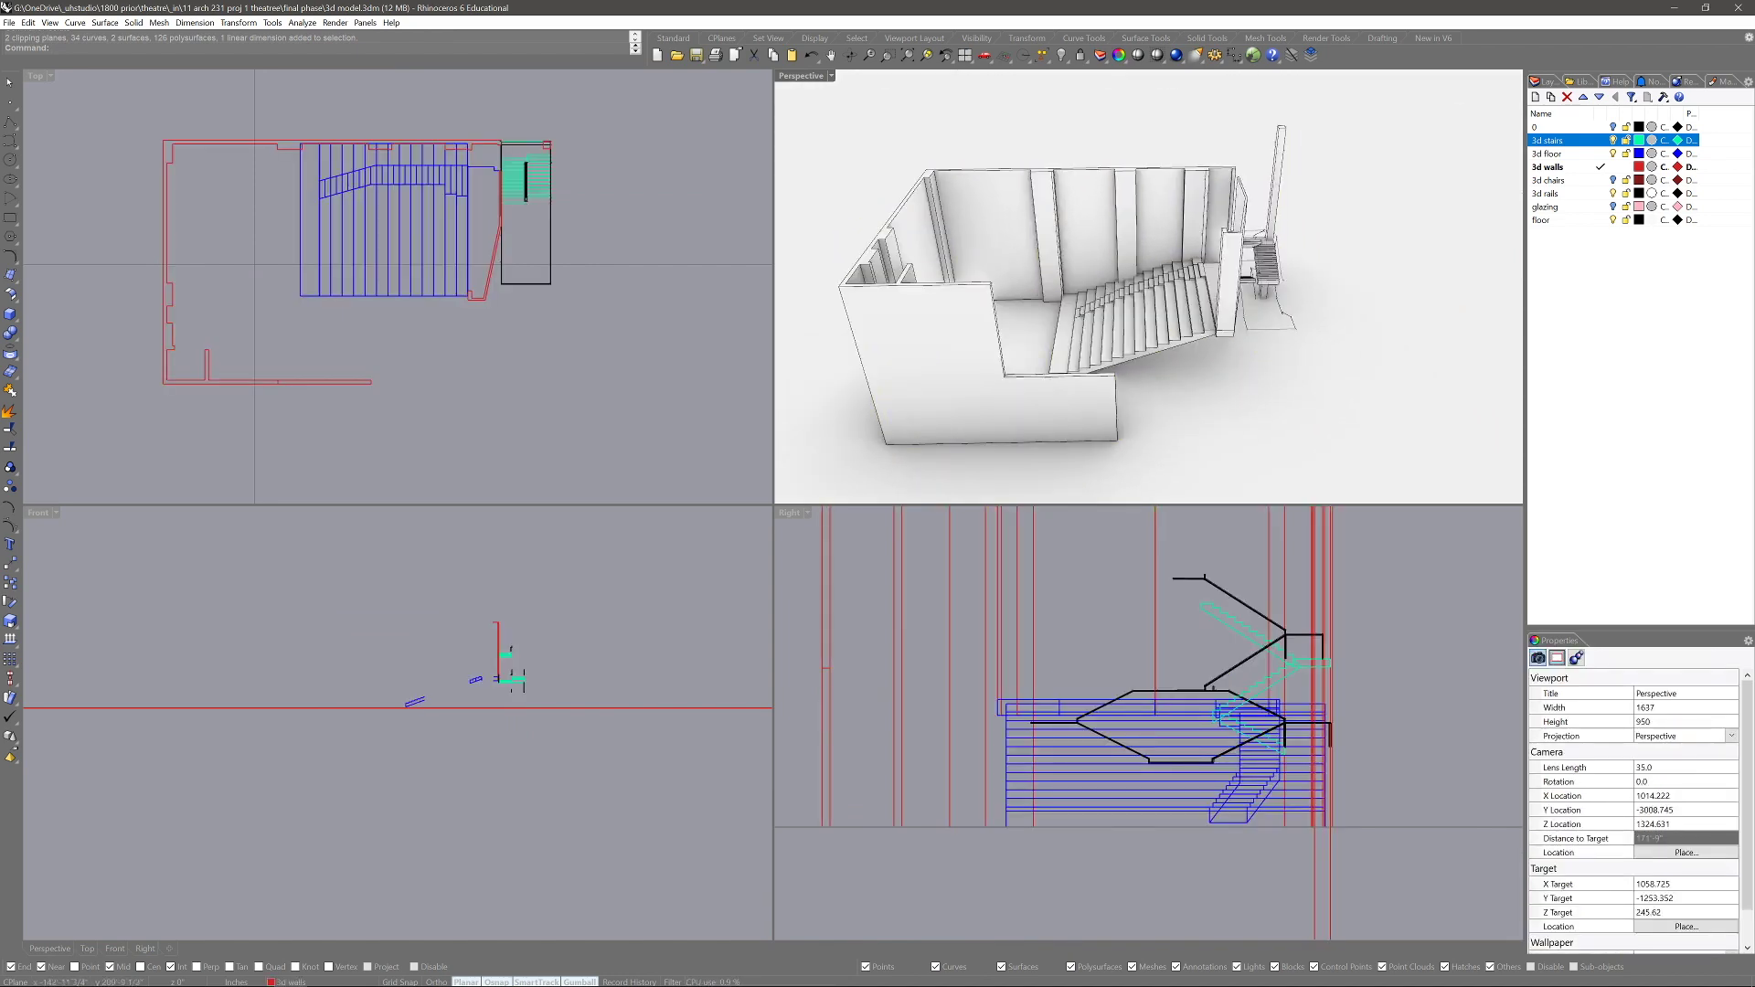
double_click(800, 75)
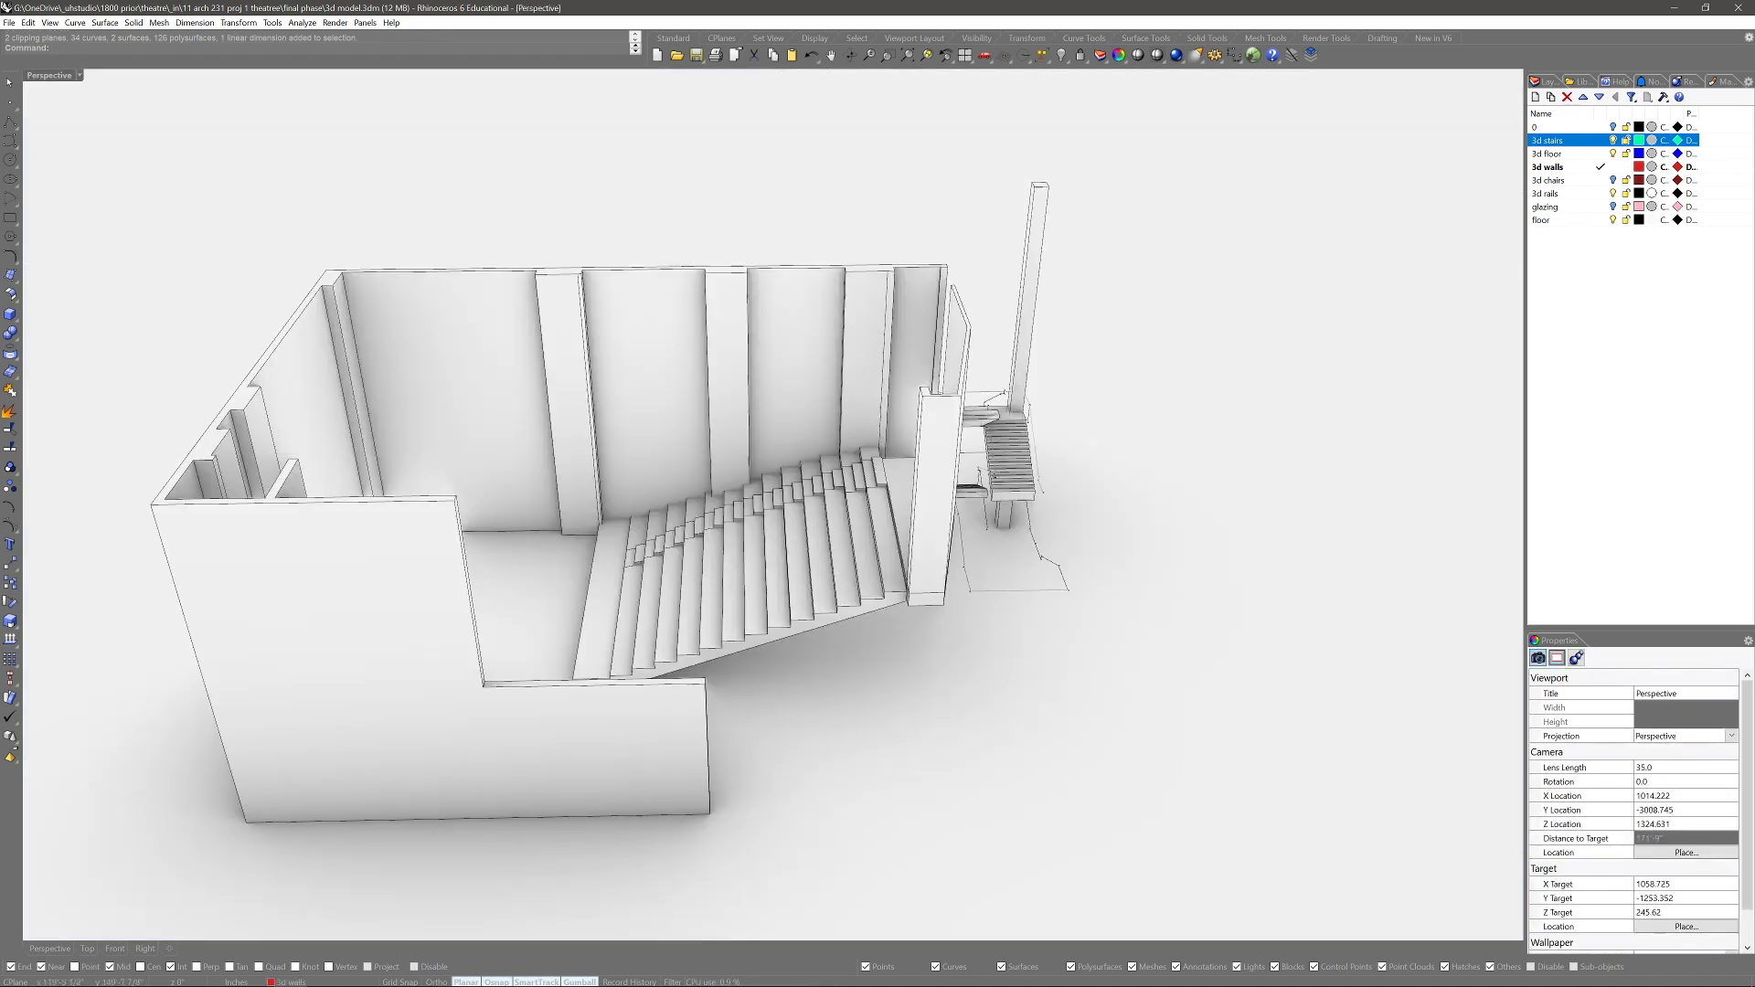
right_drag(784, 365, 822, 384)
right_drag(784, 475, 809, 487)
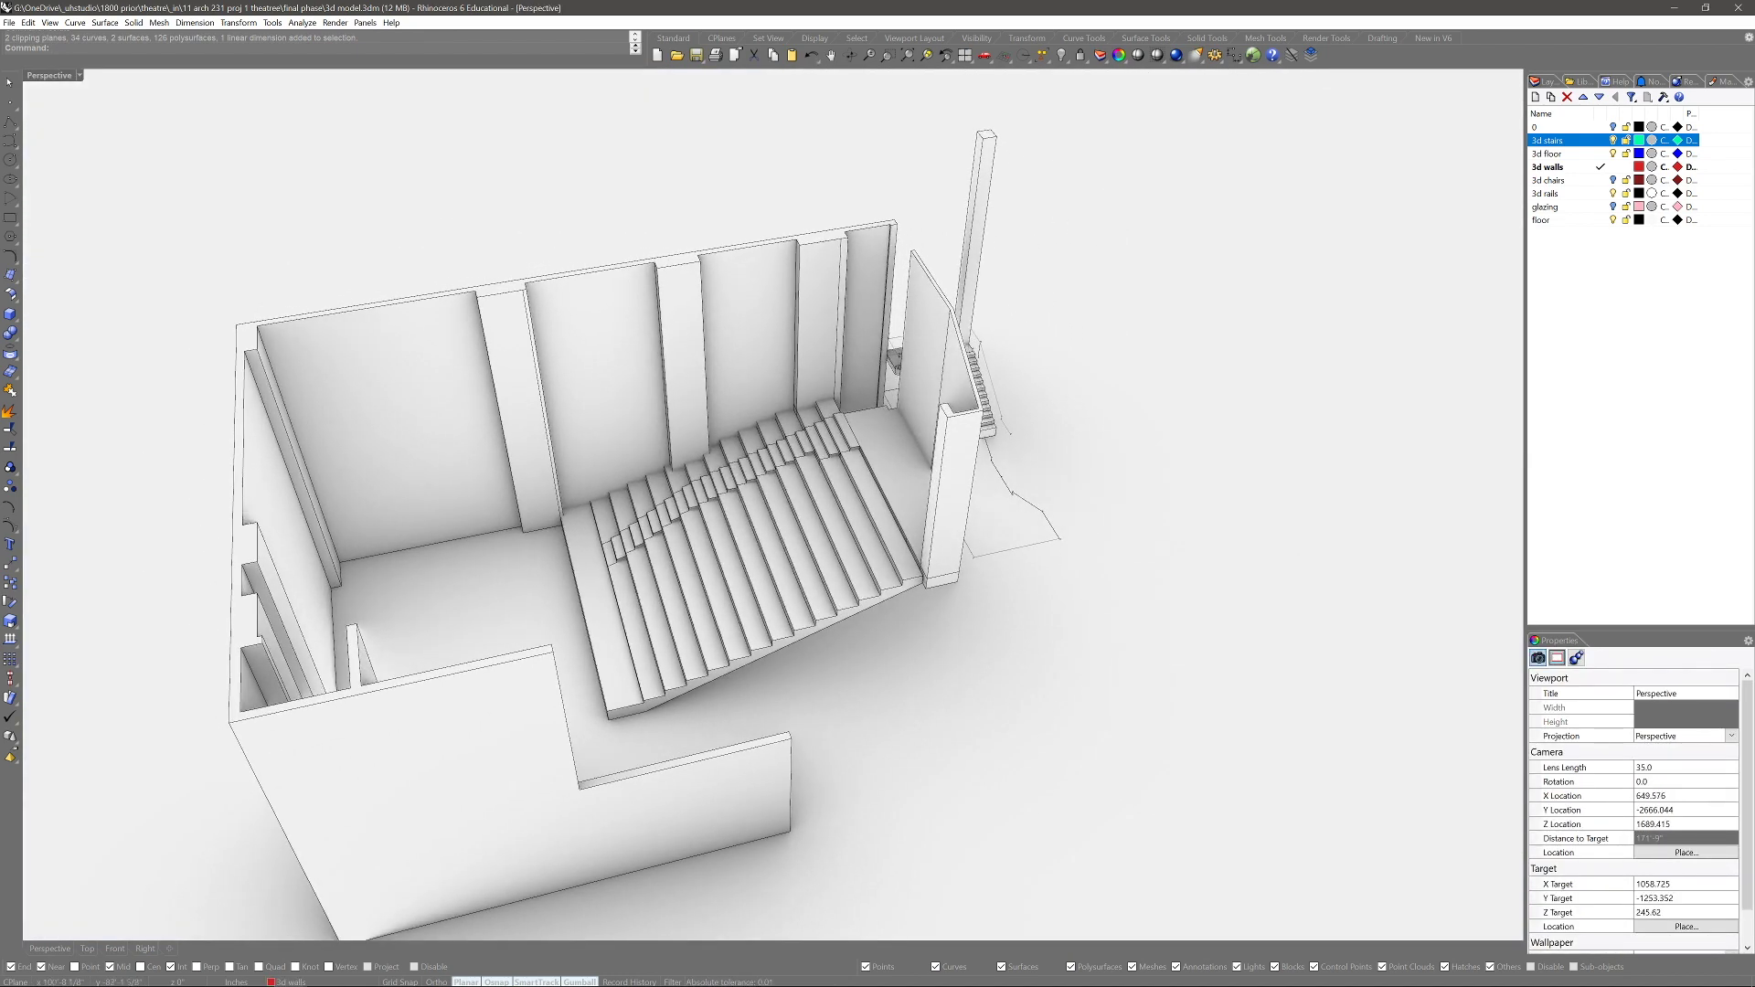
Bring the hidden theatre objects back with the Unisolate command
text(un)
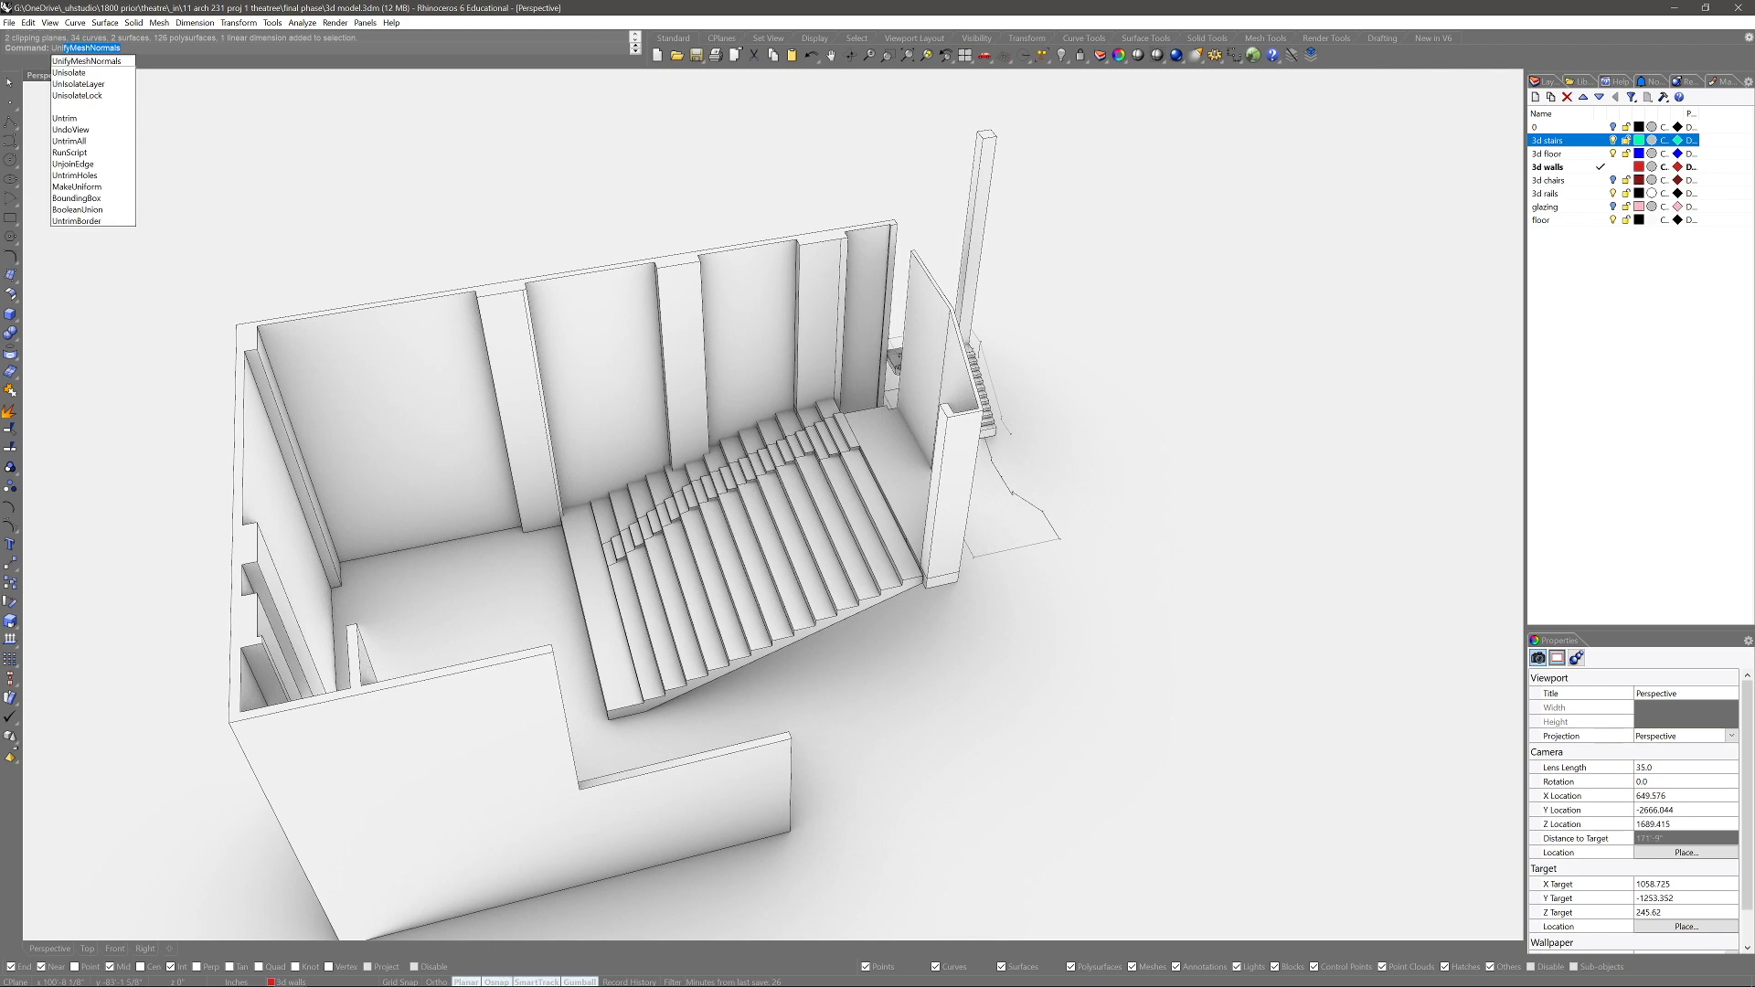
key(Down)
key(Return)
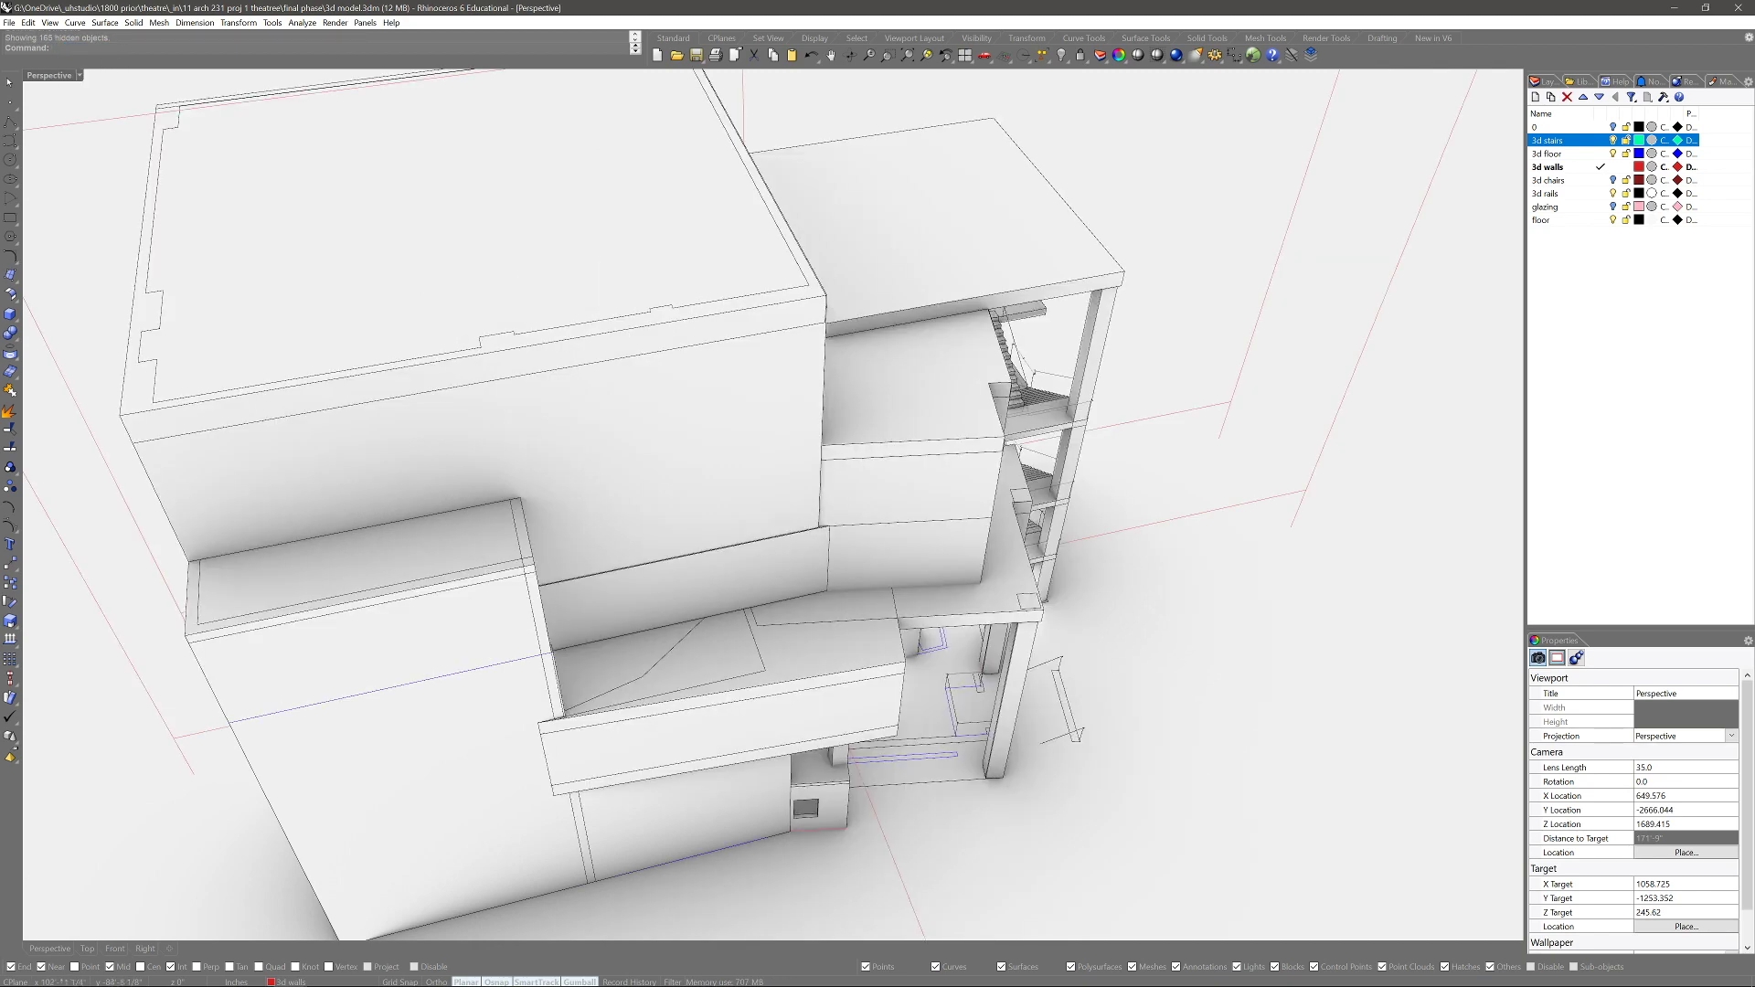
Isolate the projecting lower wall polysurface at the front of the theatre building and view it from another angle
right_drag(868, 639, 594, 484)
click(594, 486)
click(610, 502)
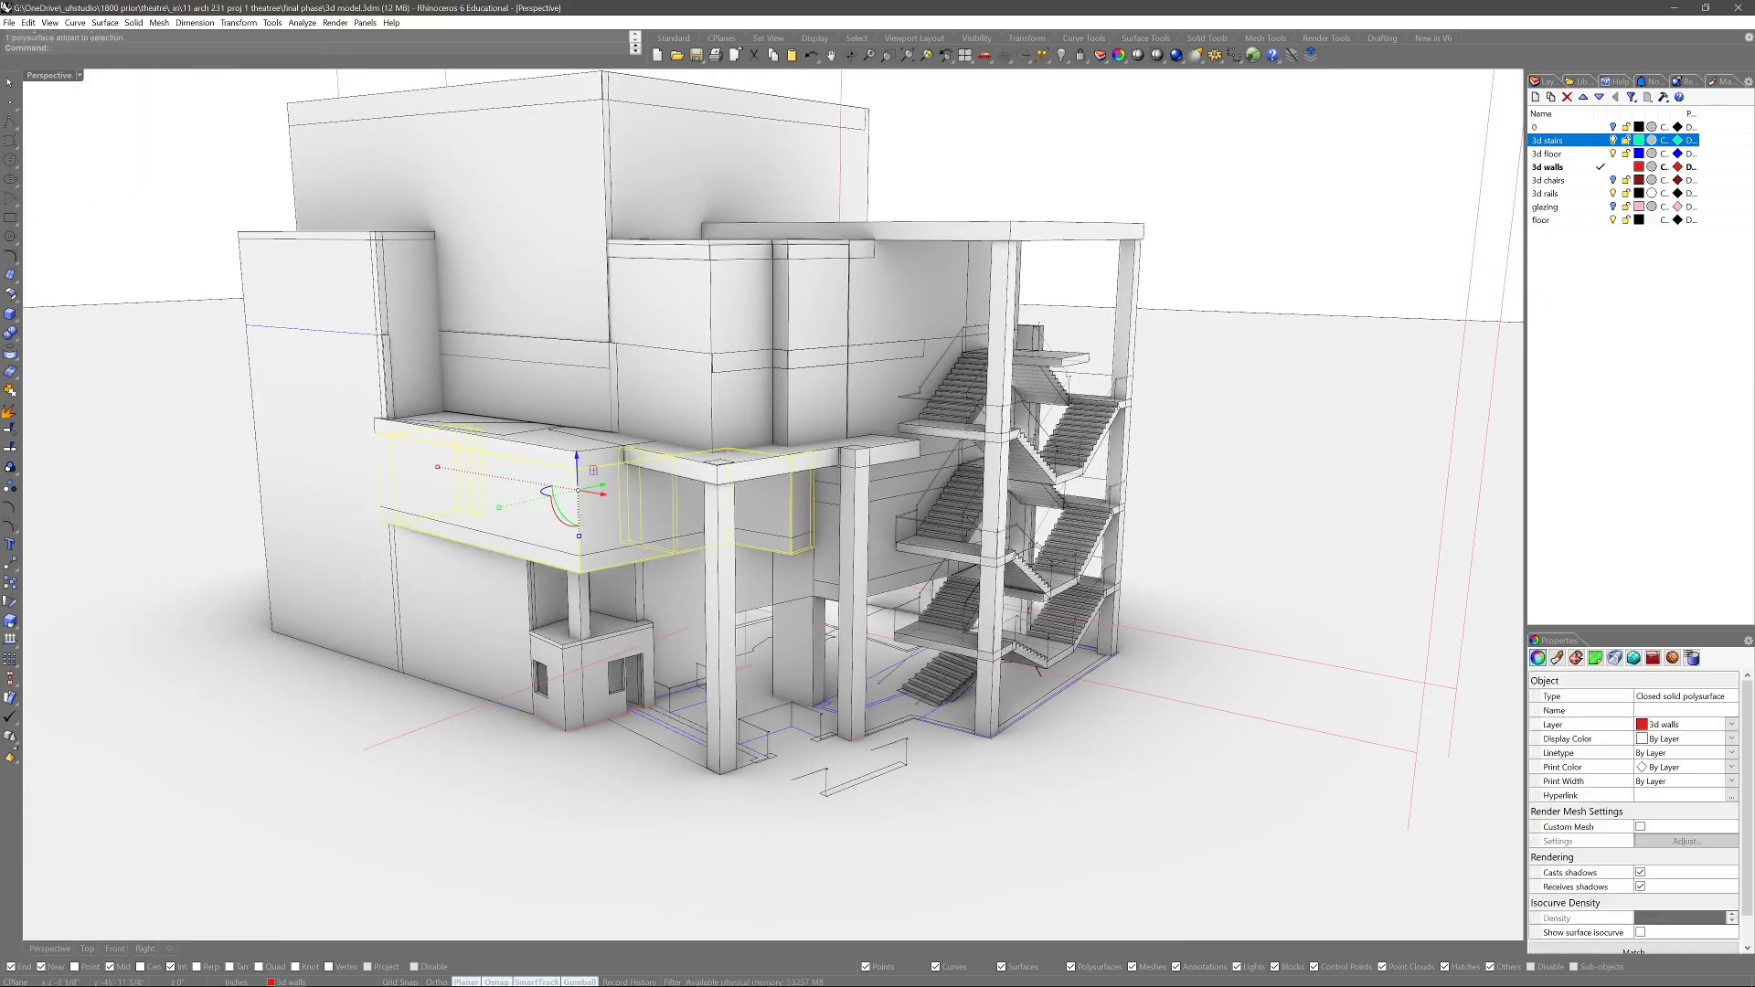
text(Isolate)
key(Return)
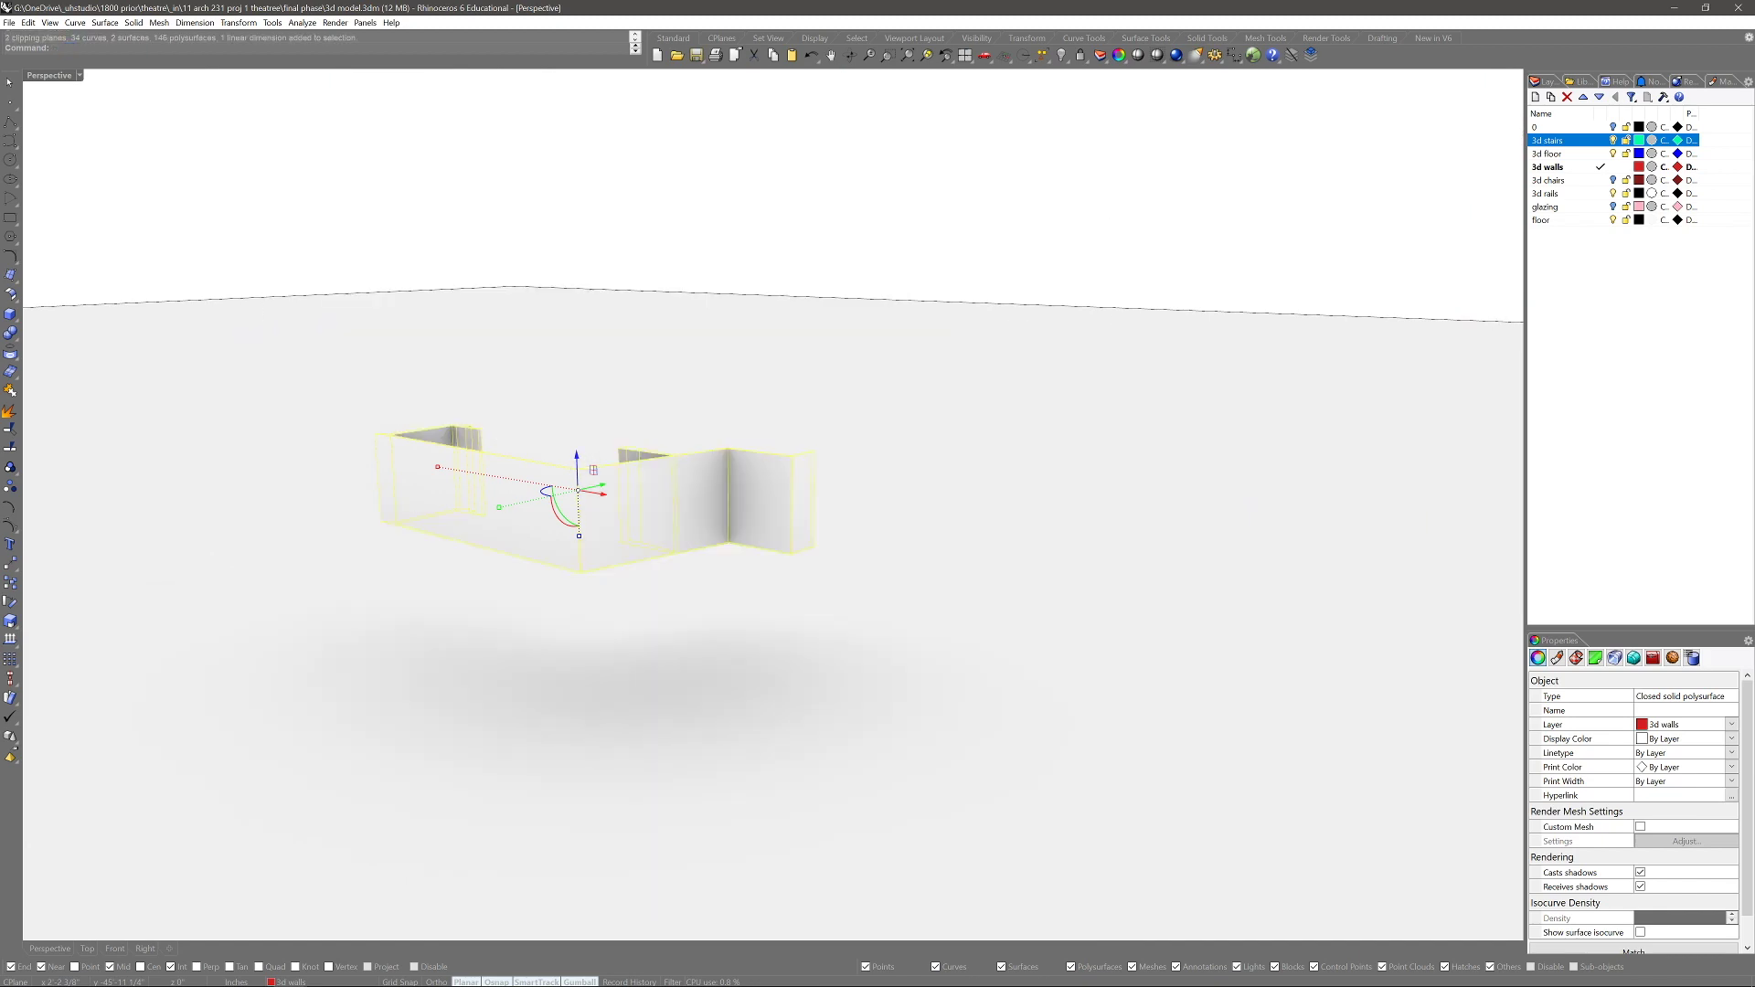
right_drag(822, 411, 595, 640)
right_drag(587, 461, 638, 386)
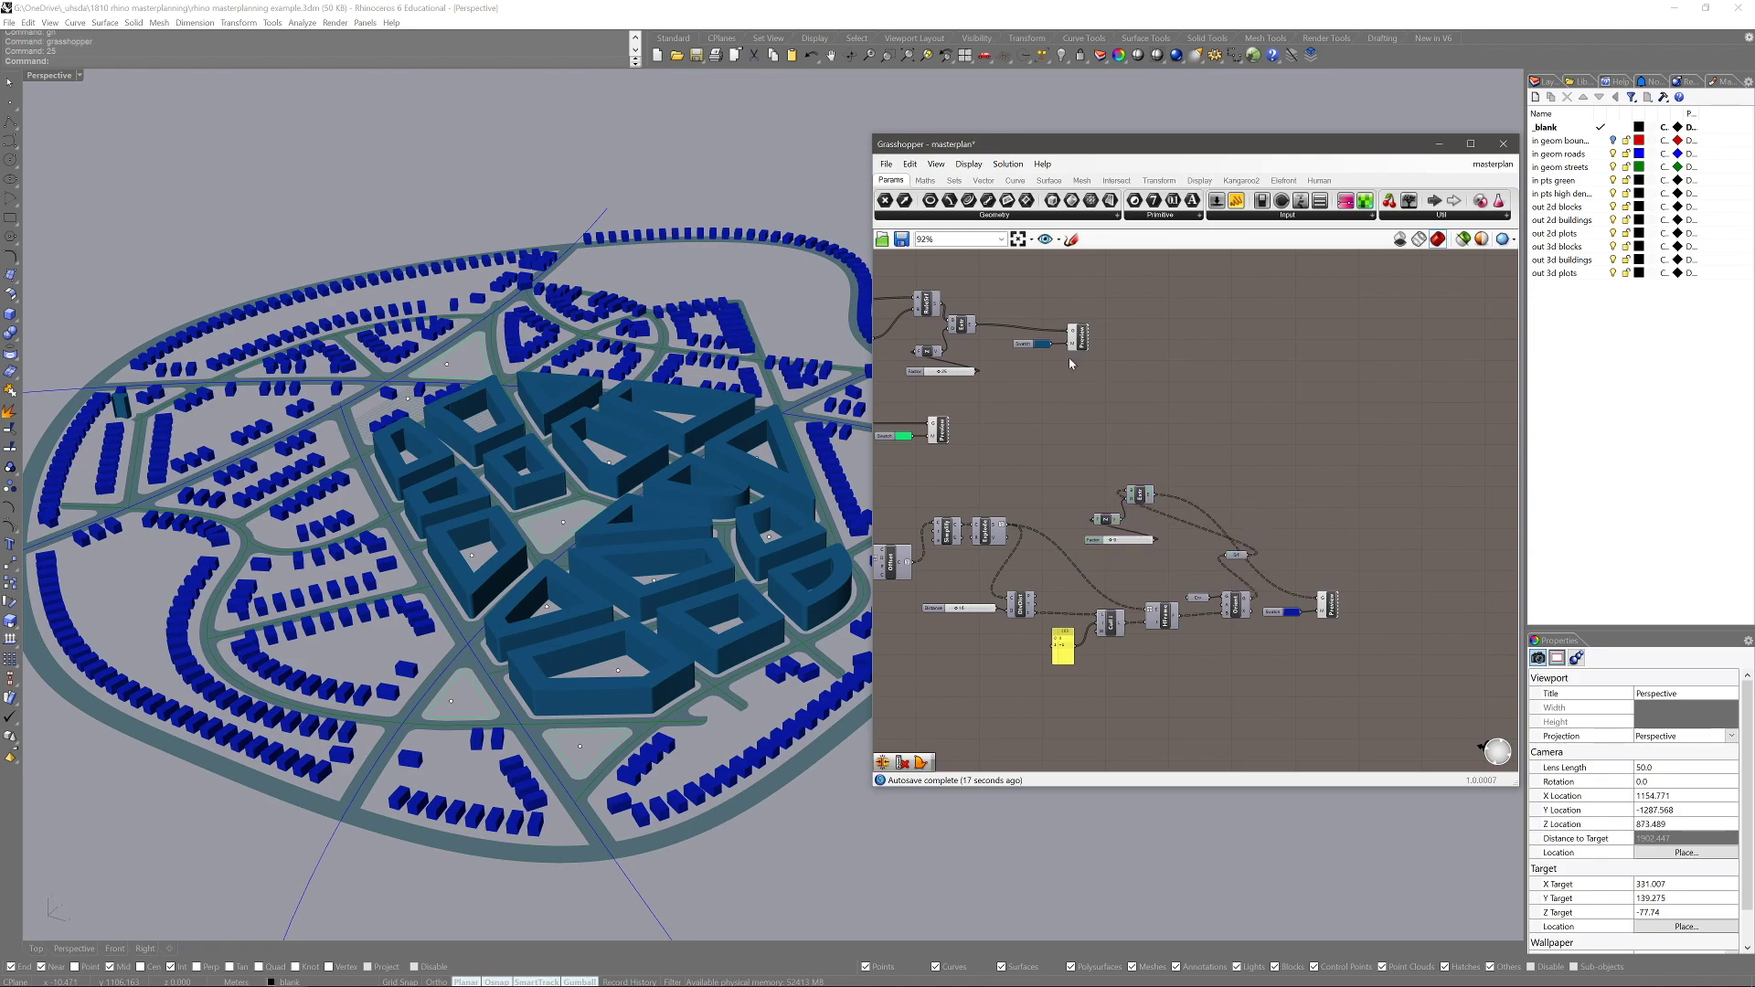
In the Grasshopper masterplan definition, move the large blocks' extrusion and preview components closer to the small buildings' component group
drag(1088, 375, 1289, 470)
click(1188, 393)
drag(996, 393, 909, 288)
drag(970, 331, 1160, 420)
click(1224, 357)
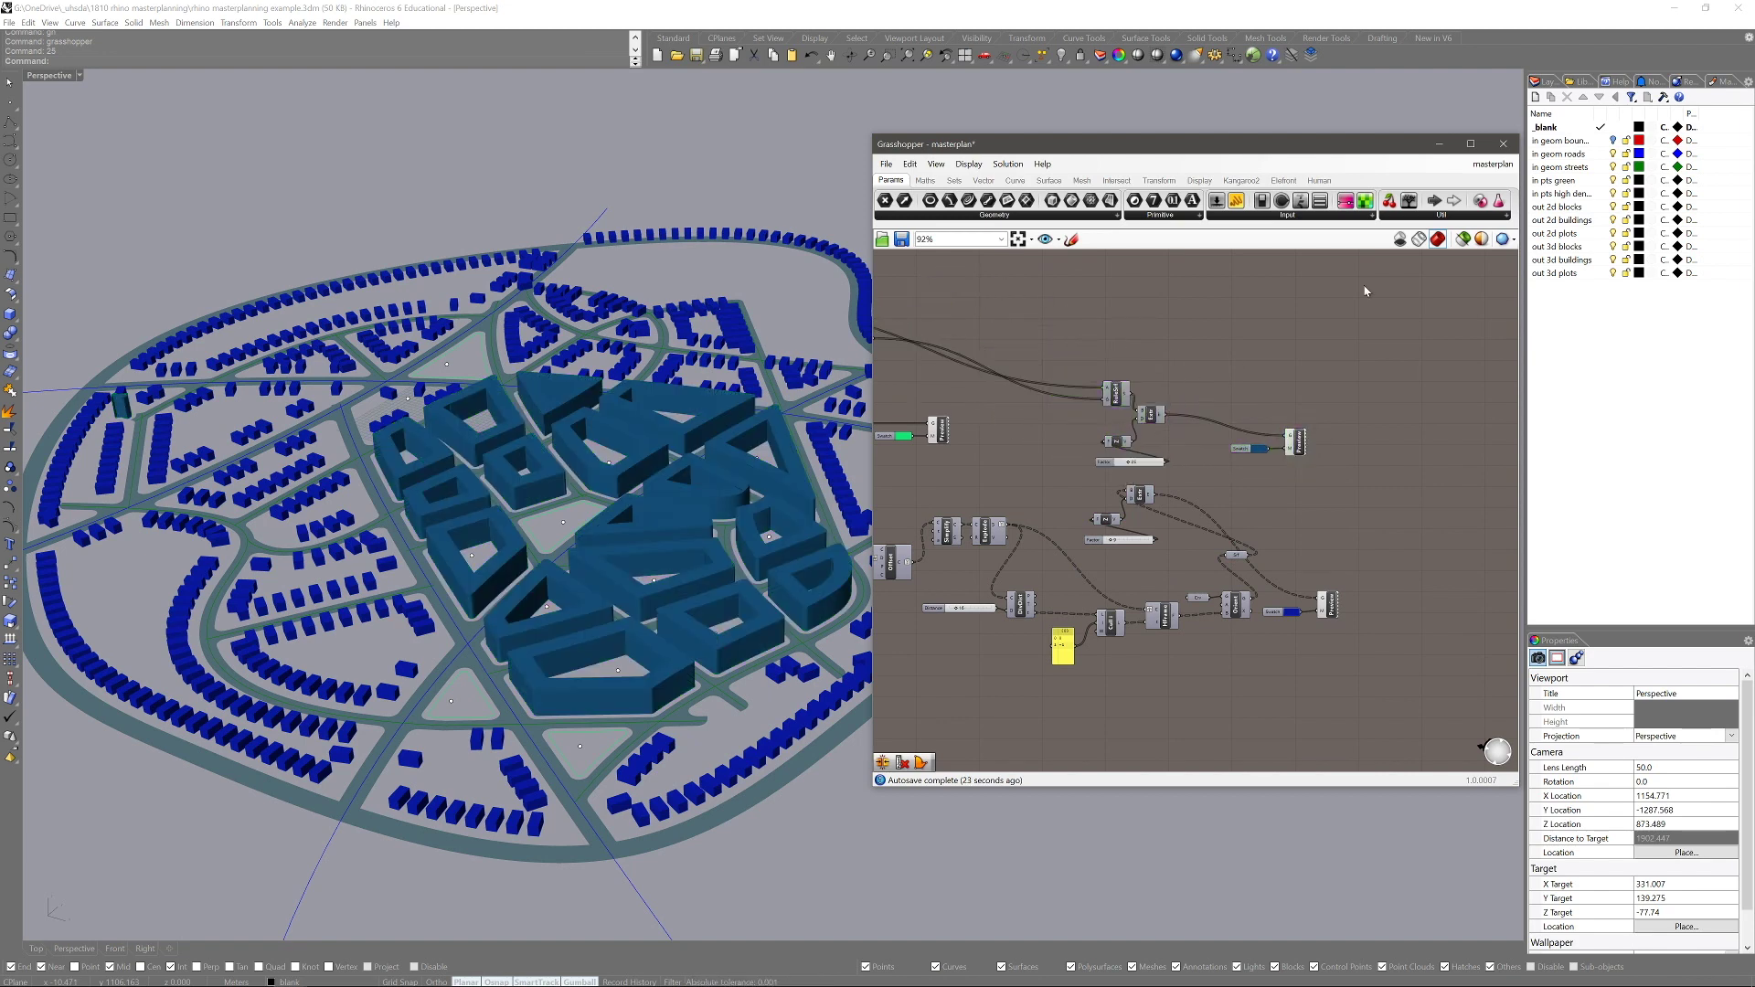
Try limiting the Grasshopper preview to selected components while viewing the masterplan, and restore the full preview
click(1462, 238)
right_drag(749, 457, 778, 487)
mouse_move(1046, 442)
right_down()
mouse_move(1148, 463)
mouse_move(1069, 435)
mouse_move(1021, 449)
right_up()
scroll(1020, 449, down, 1)
scroll(1408, 299, up, 2)
click(1462, 239)
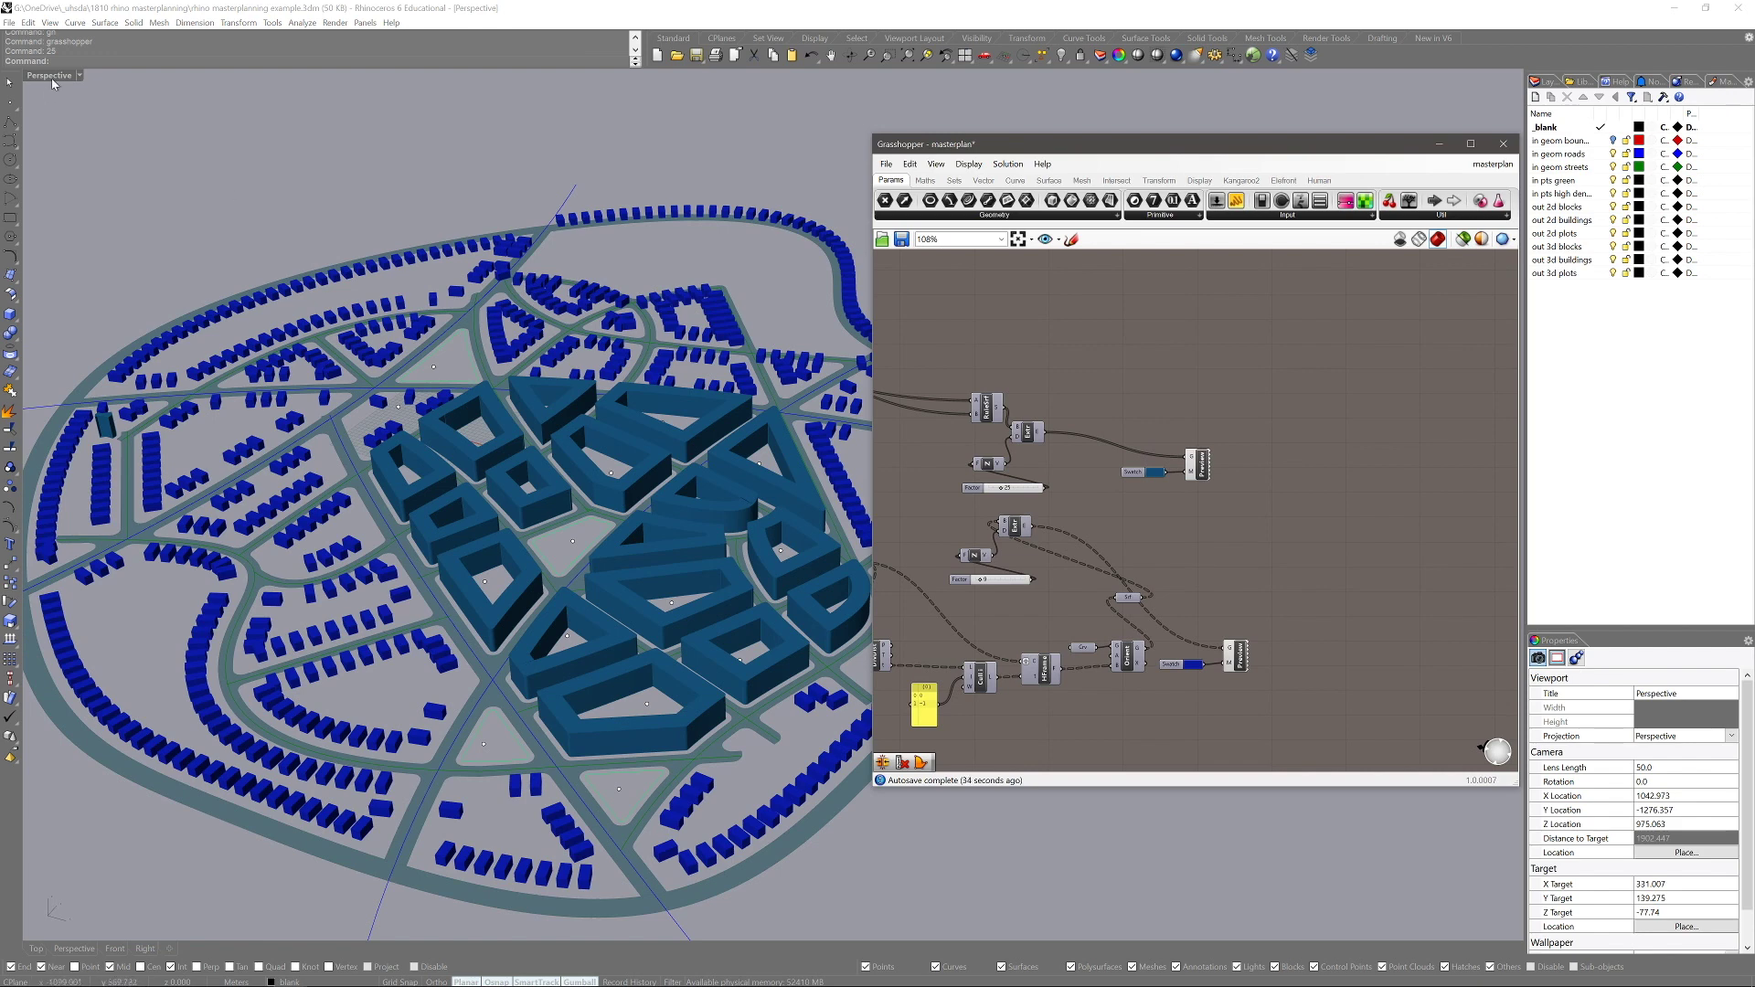
Set the Perspective view's display mode to Arctic Color and view the masterplan blocks up close
click(79, 75)
click(100, 250)
scroll(515, 648, up, 2)
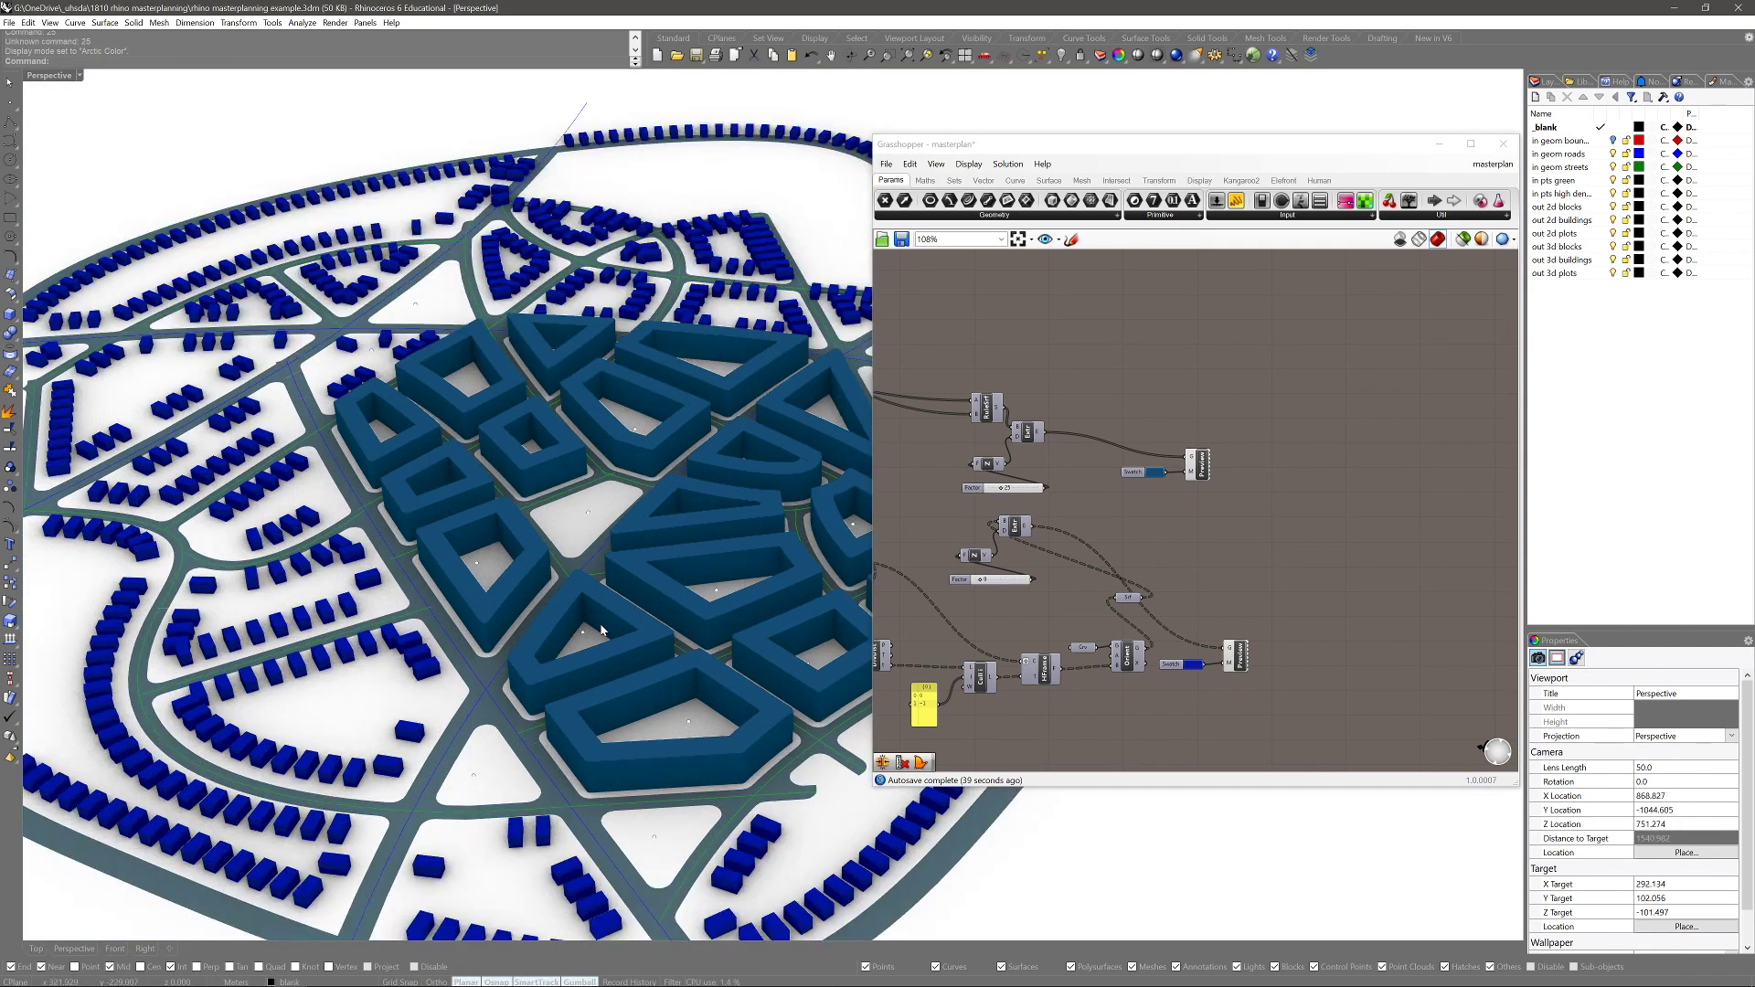
Recolour the small buildings' preview swatch in Grasshopper, trying a tan shade and settling on light green
right_drag(1122, 485, 1161, 384)
click(1230, 564)
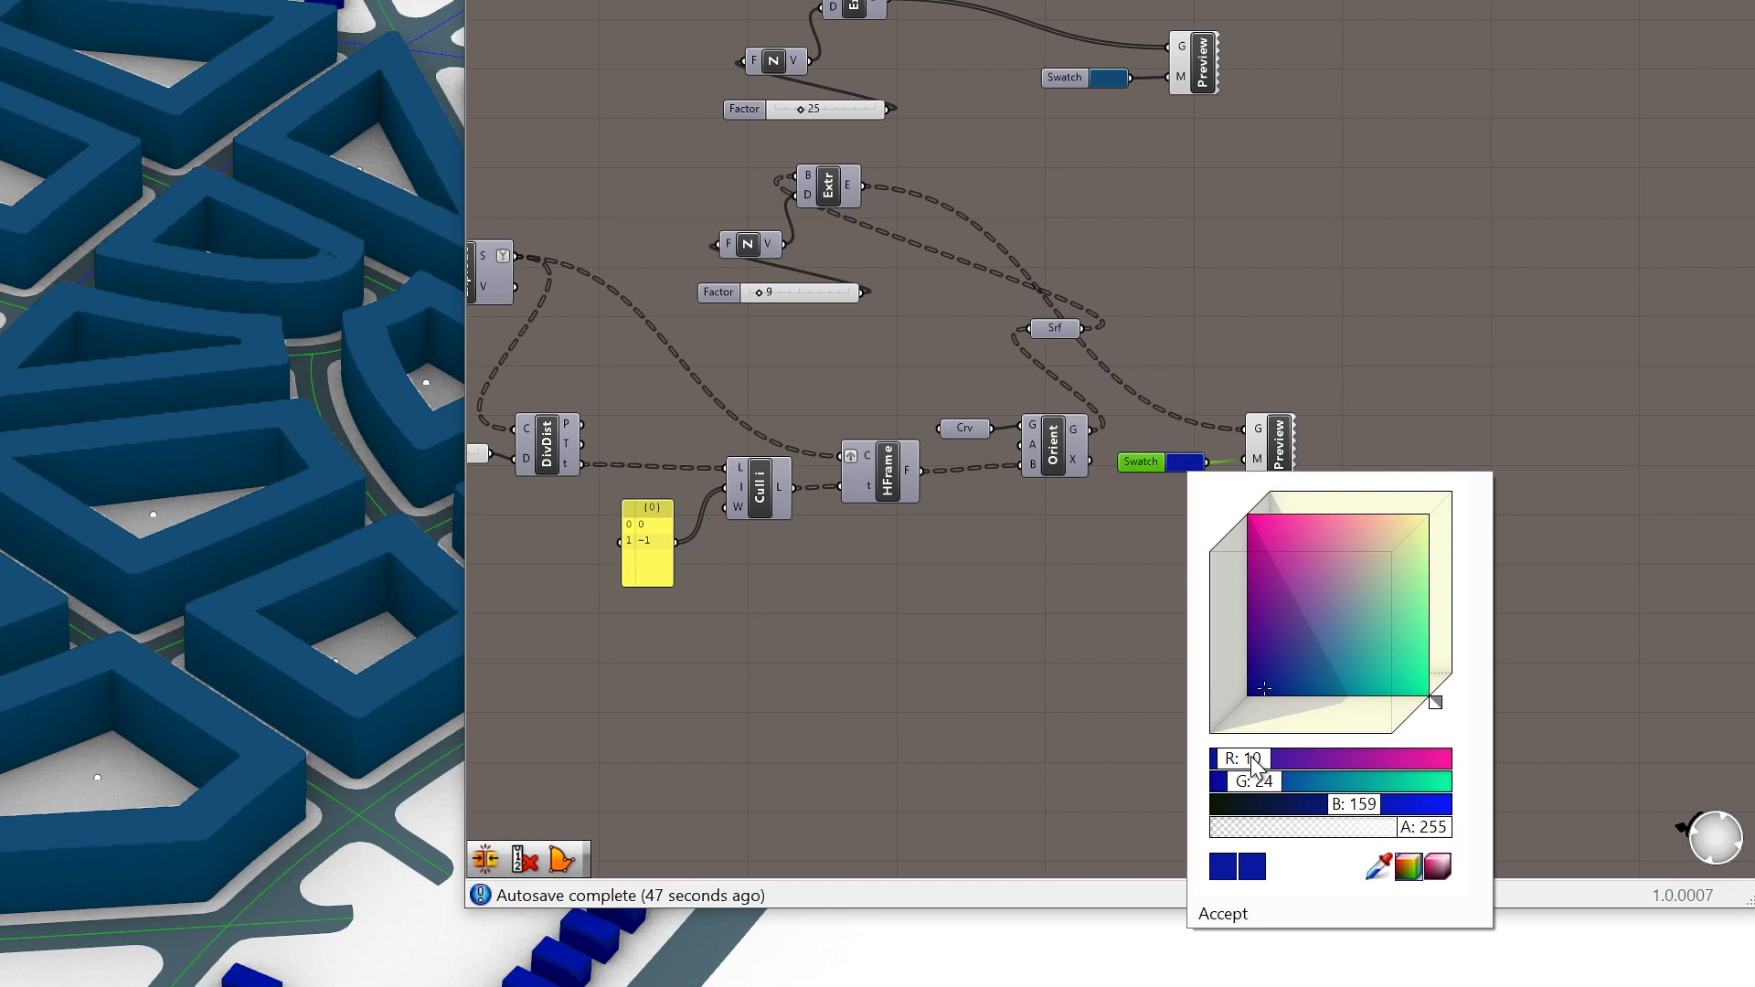
click(1331, 603)
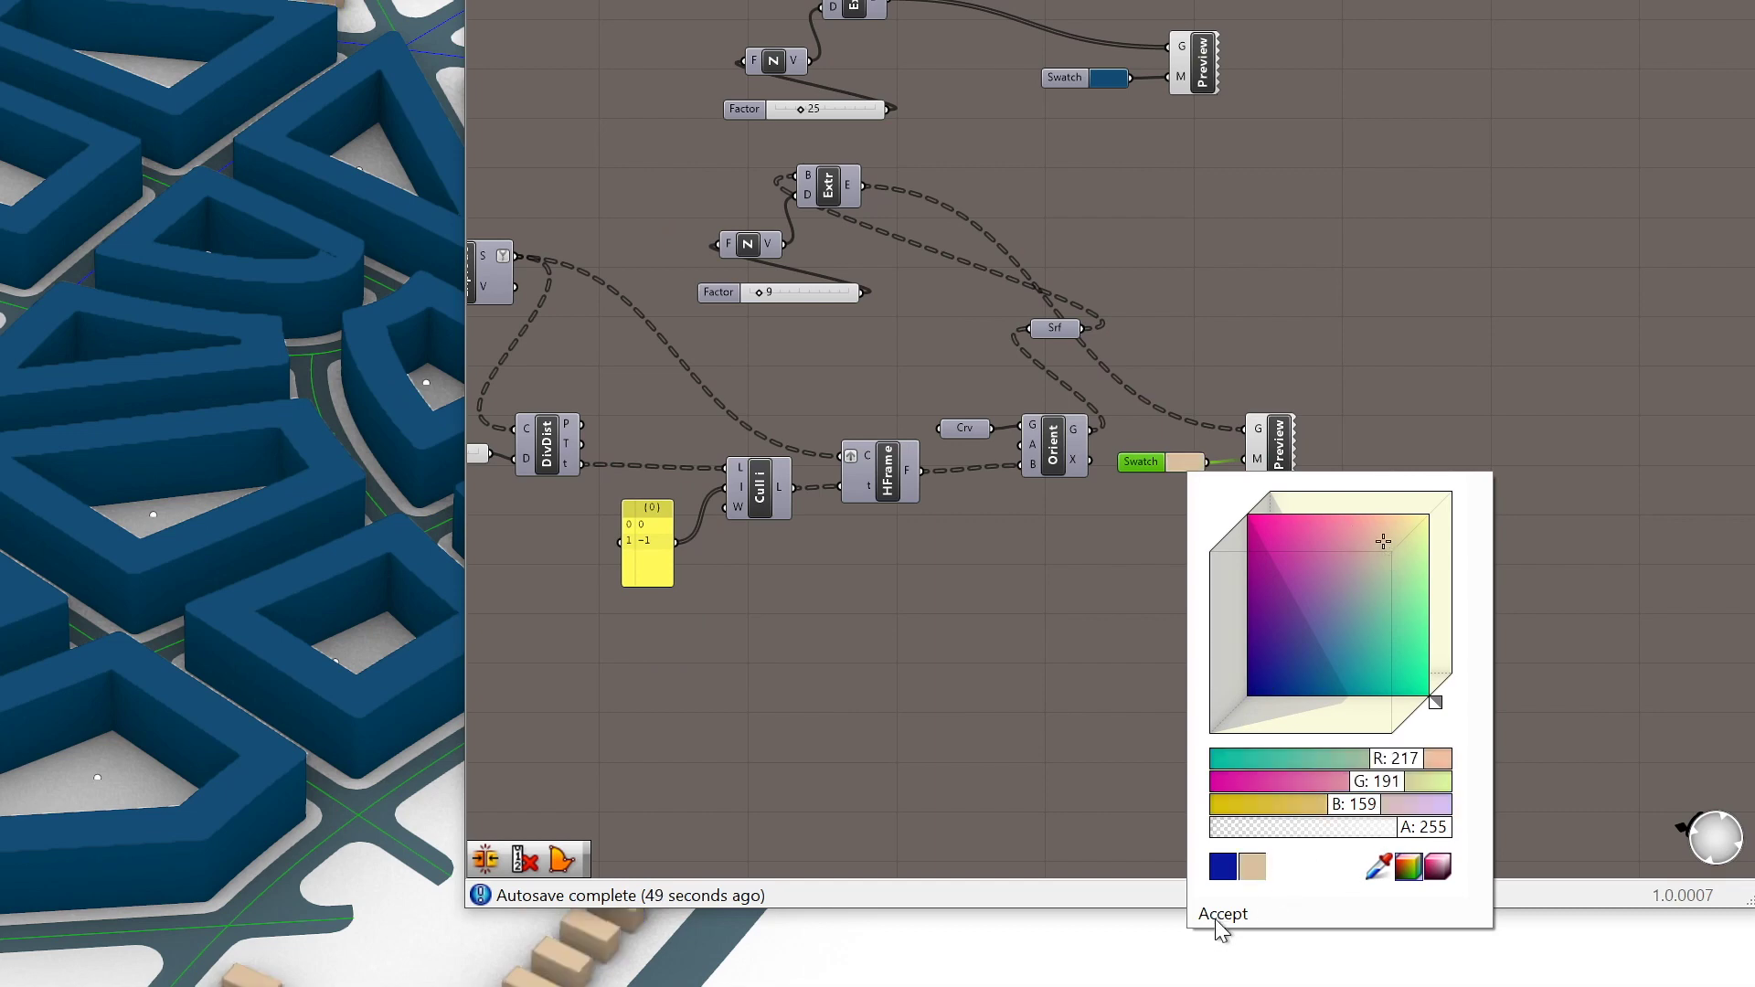
drag(1378, 782, 1390, 787)
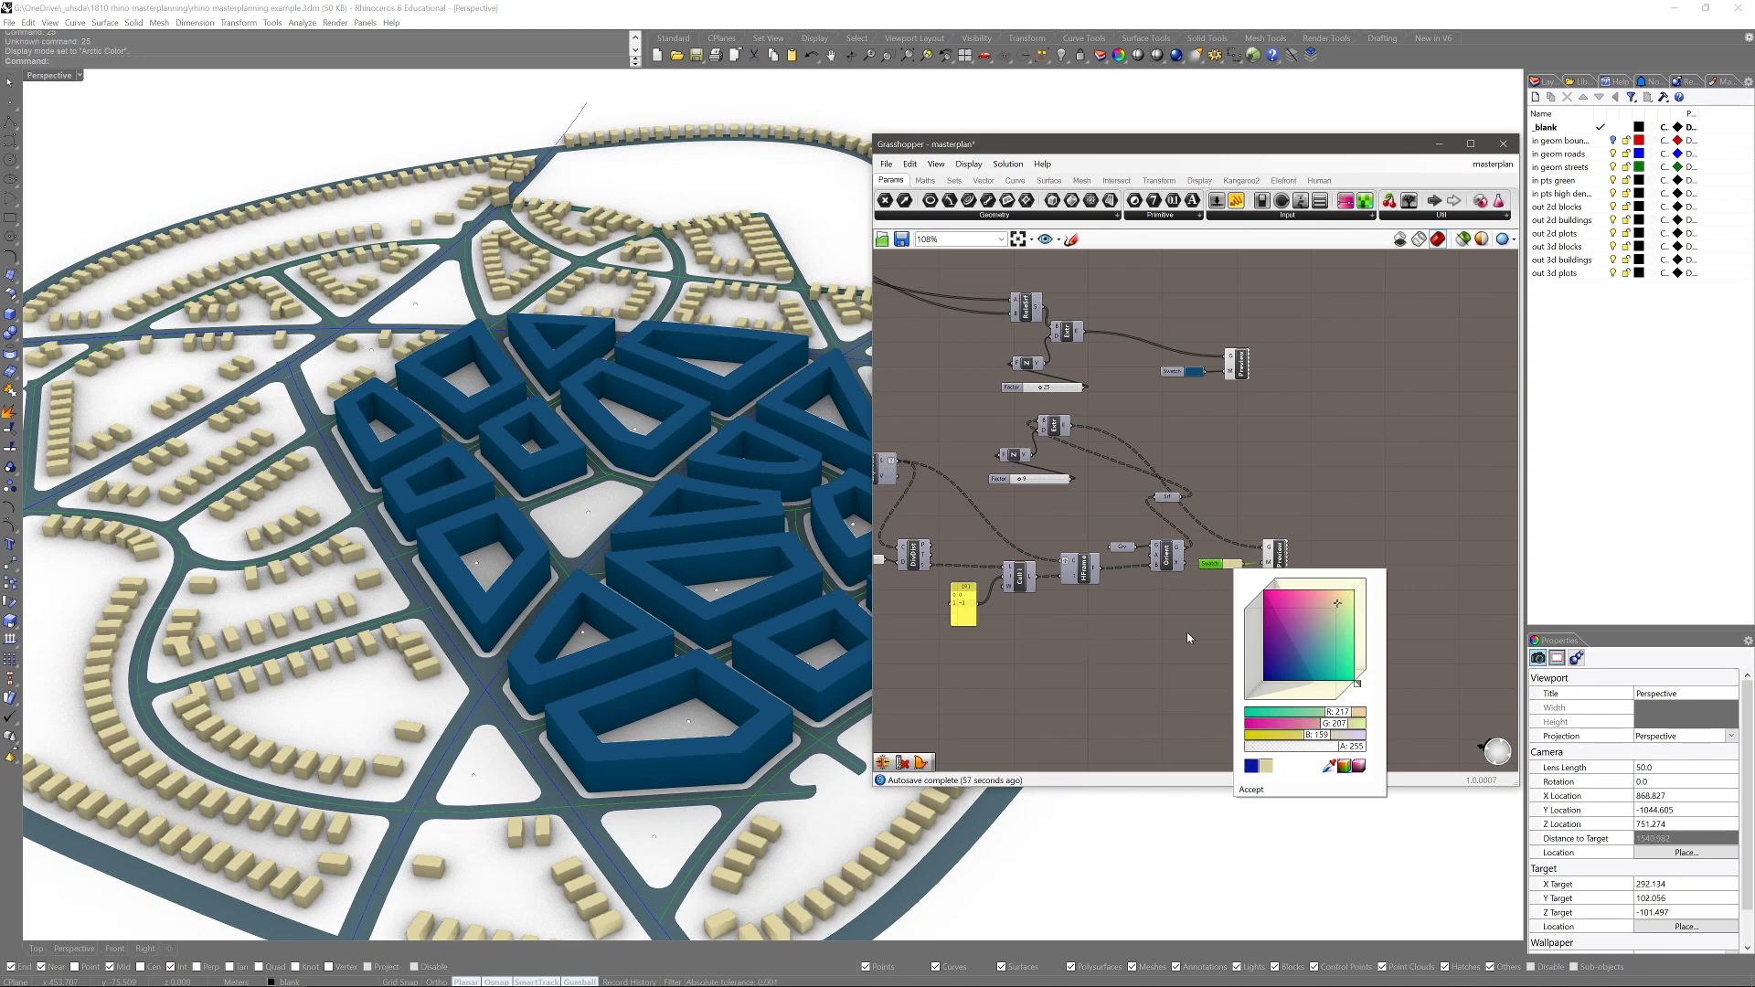
click(1297, 579)
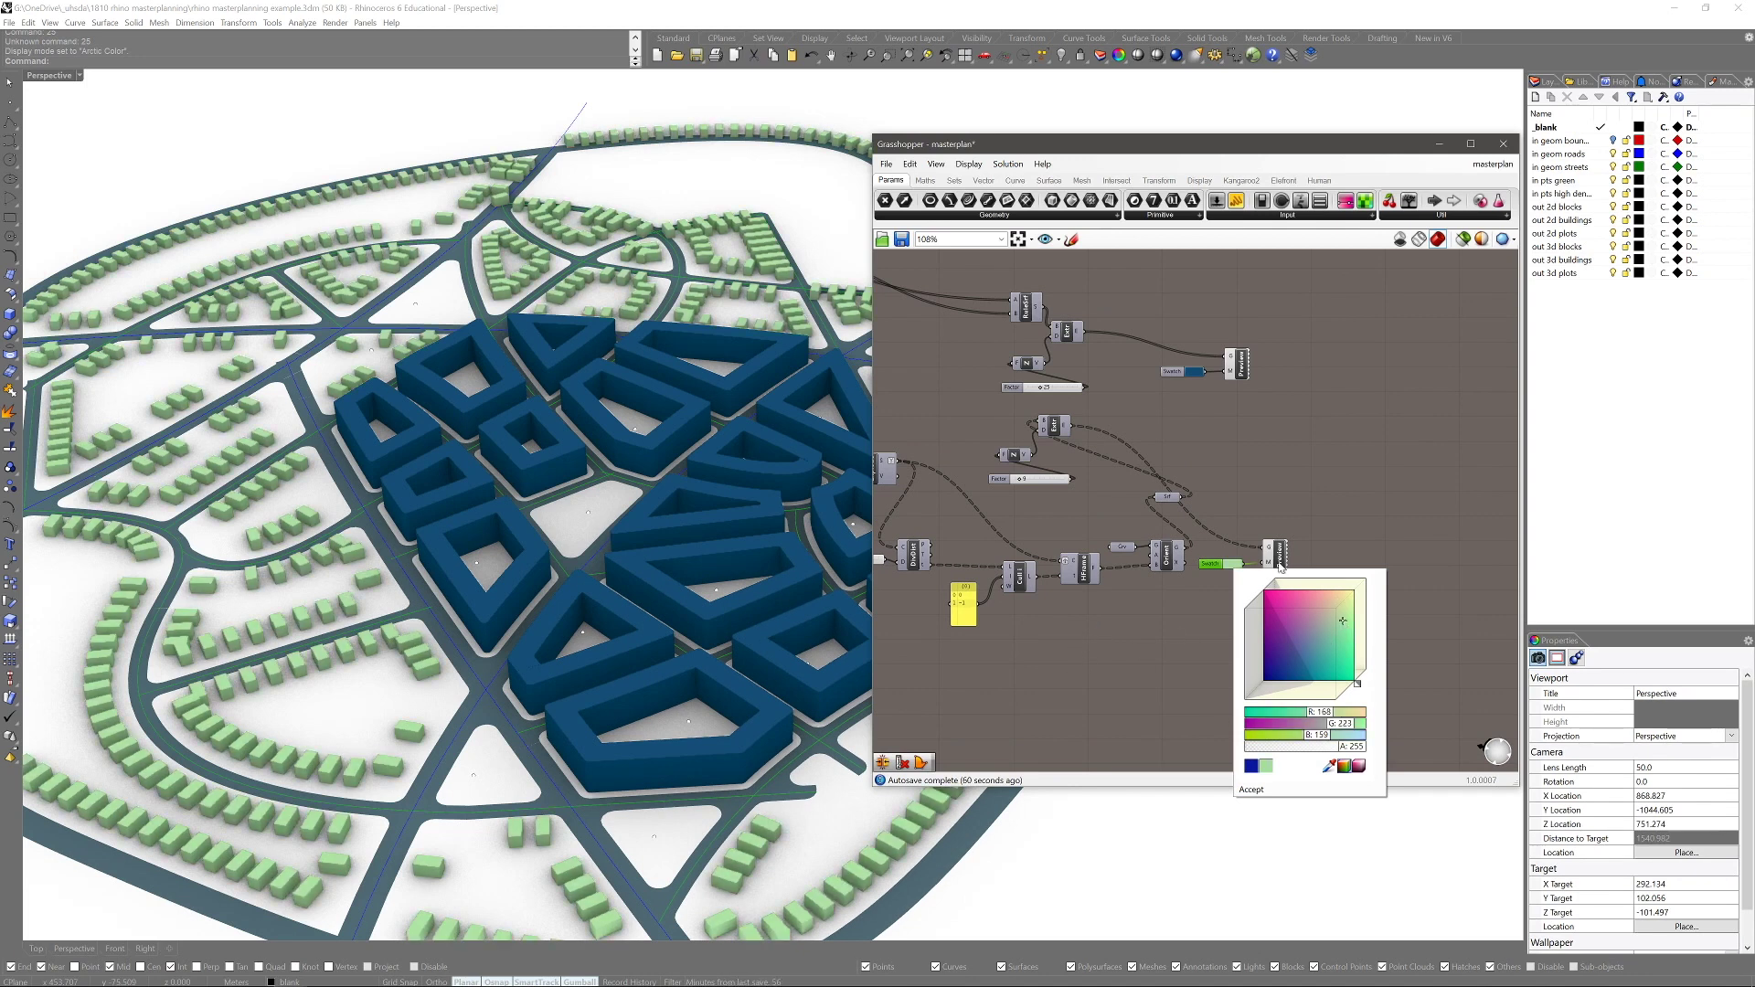
Change the large courtyard blocks' preview swatch in Grasshopper to purple with R 119, G 56 and B 176
click(1208, 376)
click(1208, 376)
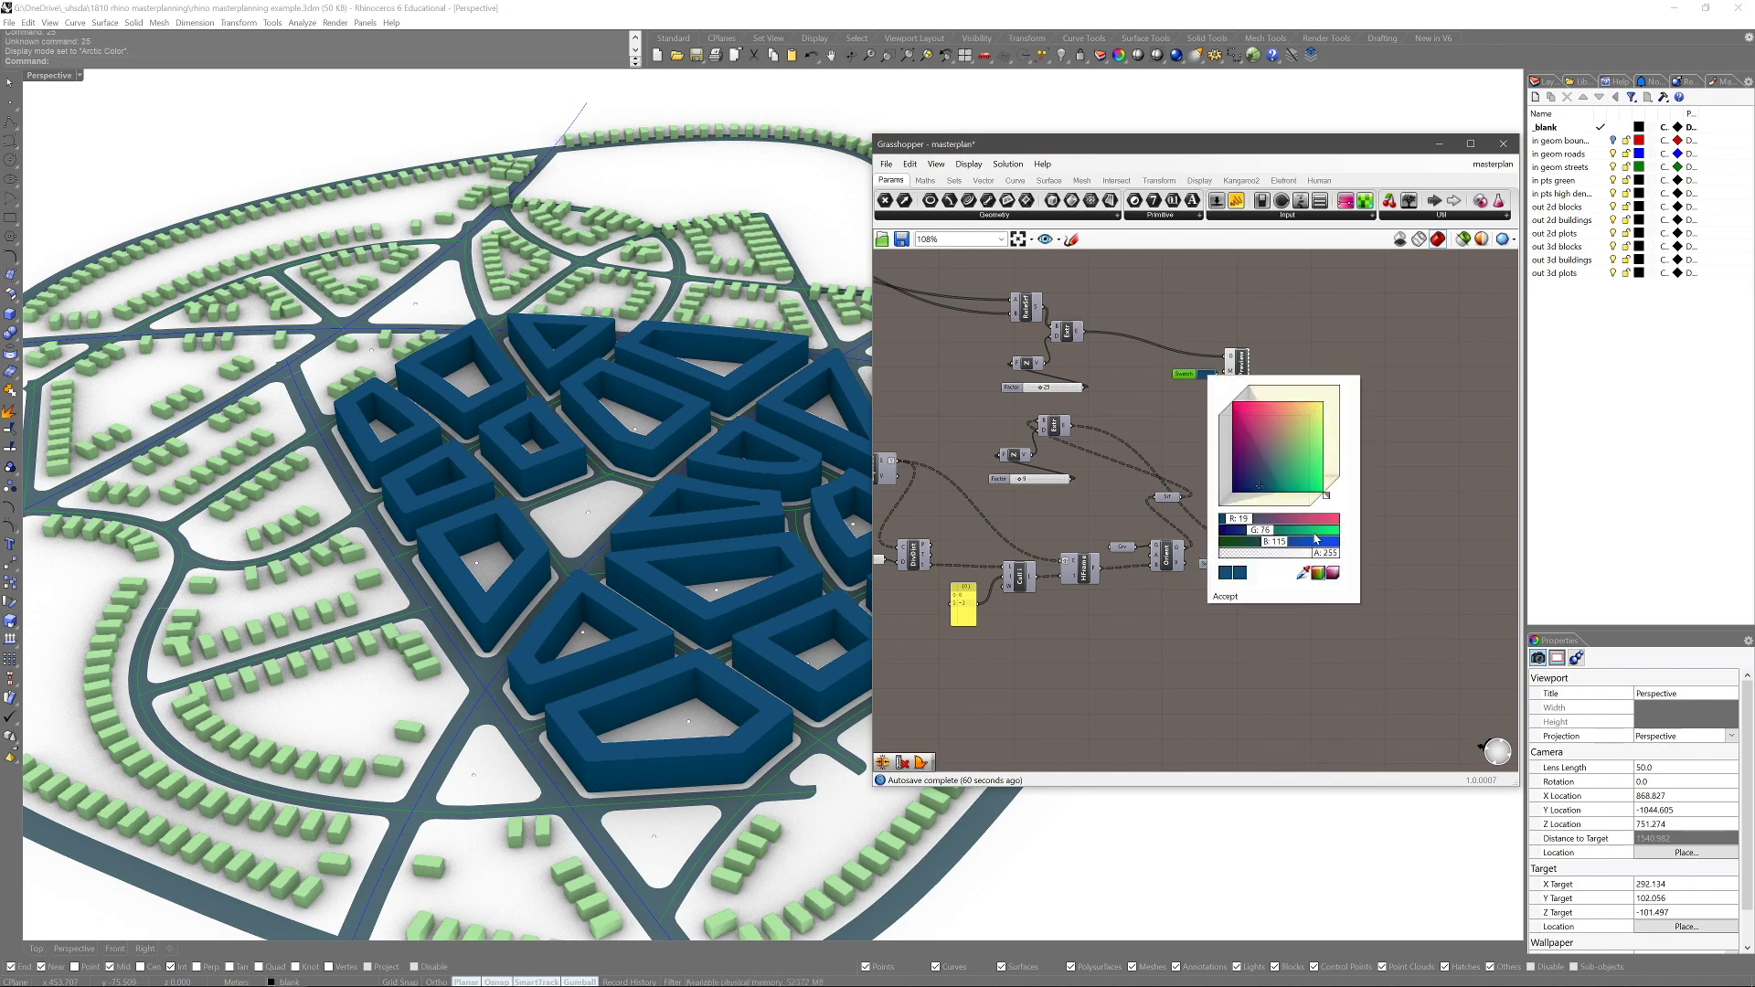
drag(1325, 496, 1334, 488)
click(1259, 442)
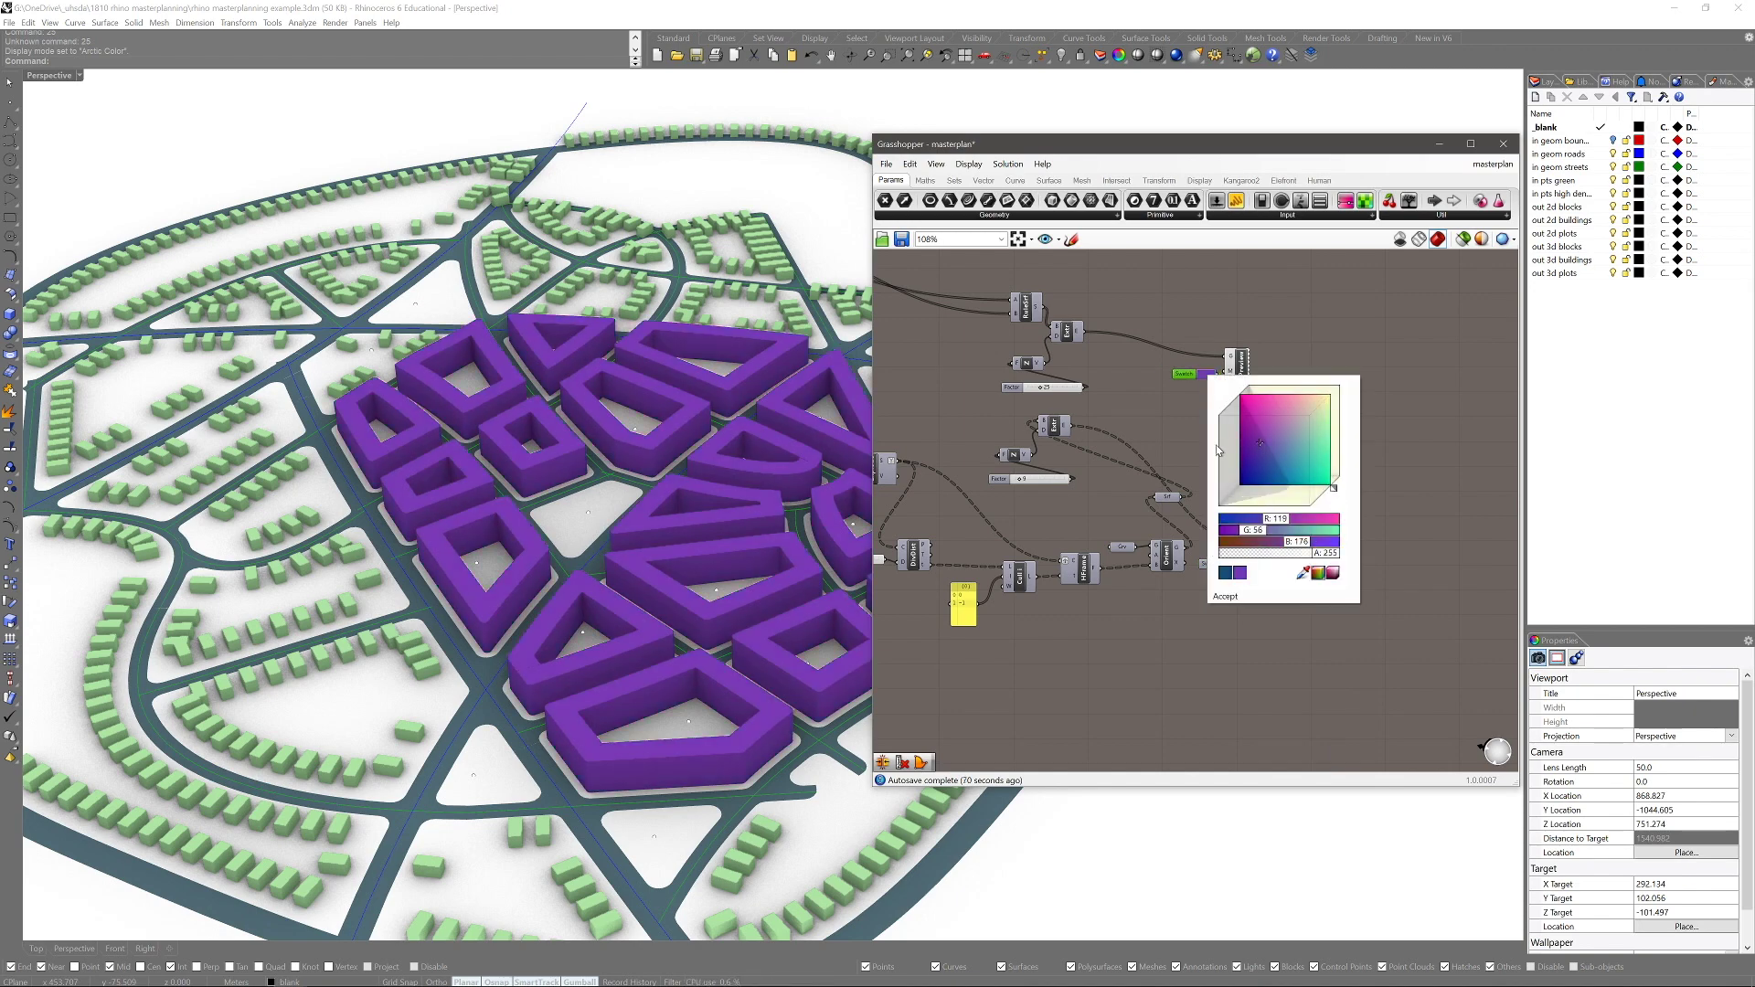
View the masterplan from another side and change the large courtyard blocks' preview swatch to pink with R 200, G 132 and B 176
right_drag(552, 551, 329, 557)
scroll(317, 322, up, 2)
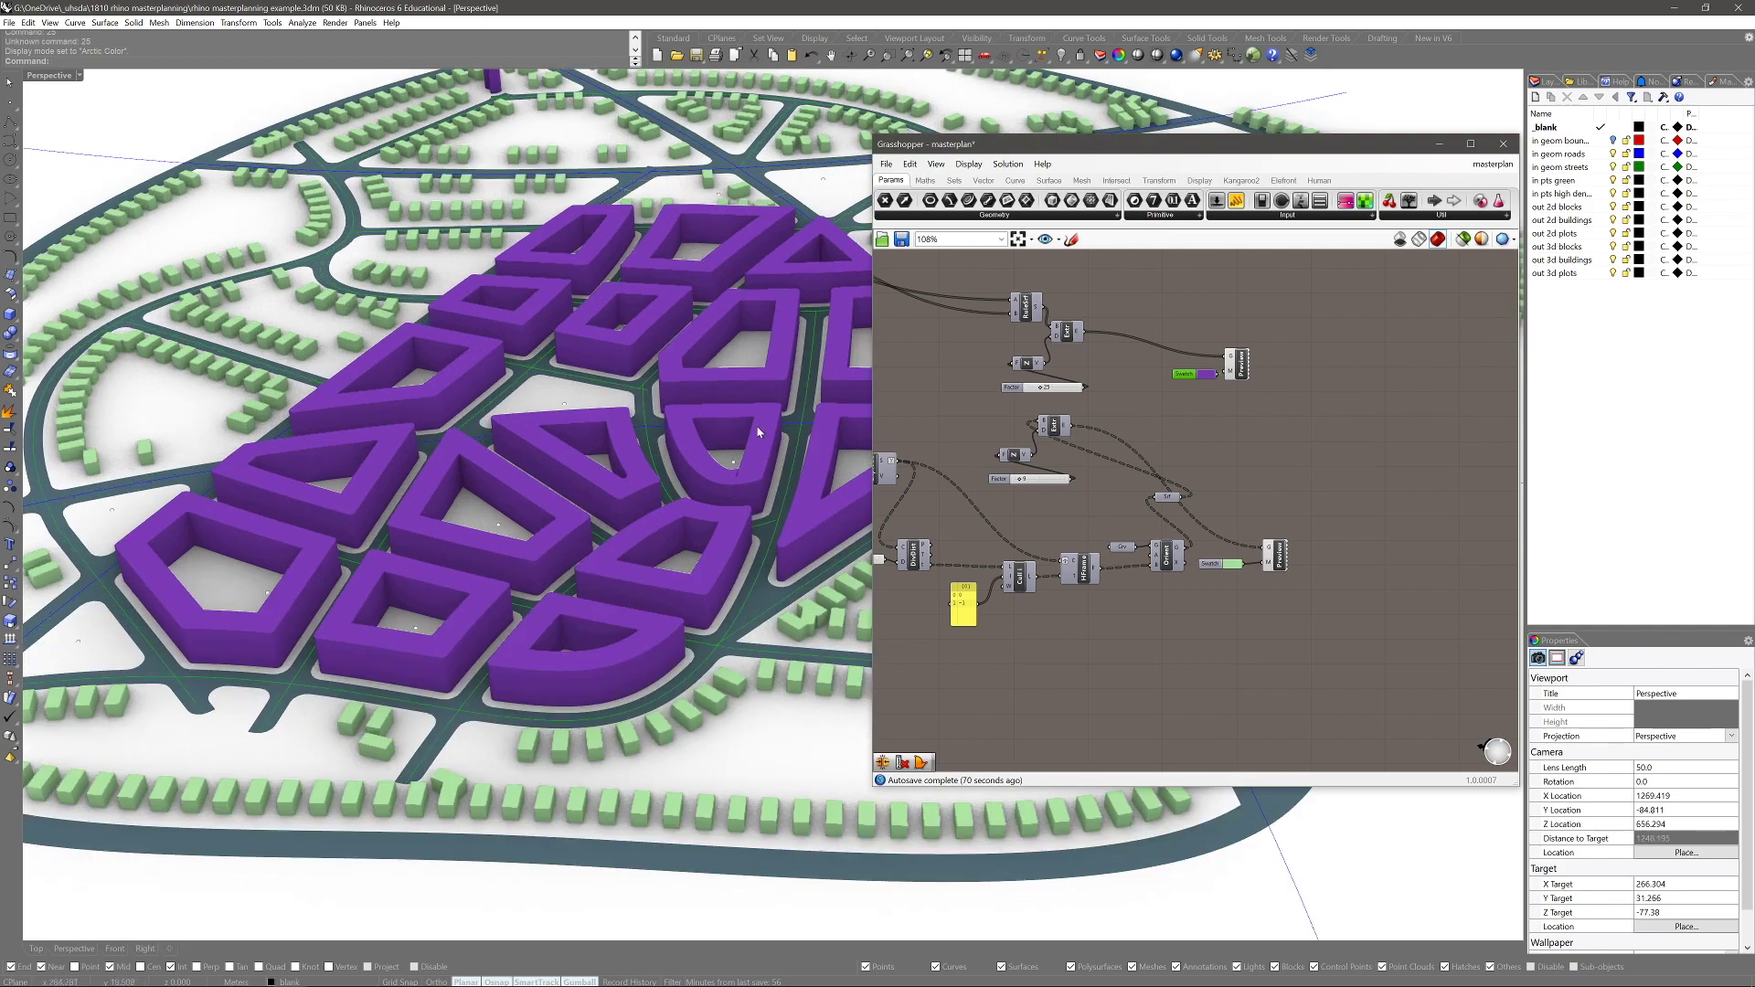
click(1210, 373)
drag(1259, 444, 1287, 411)
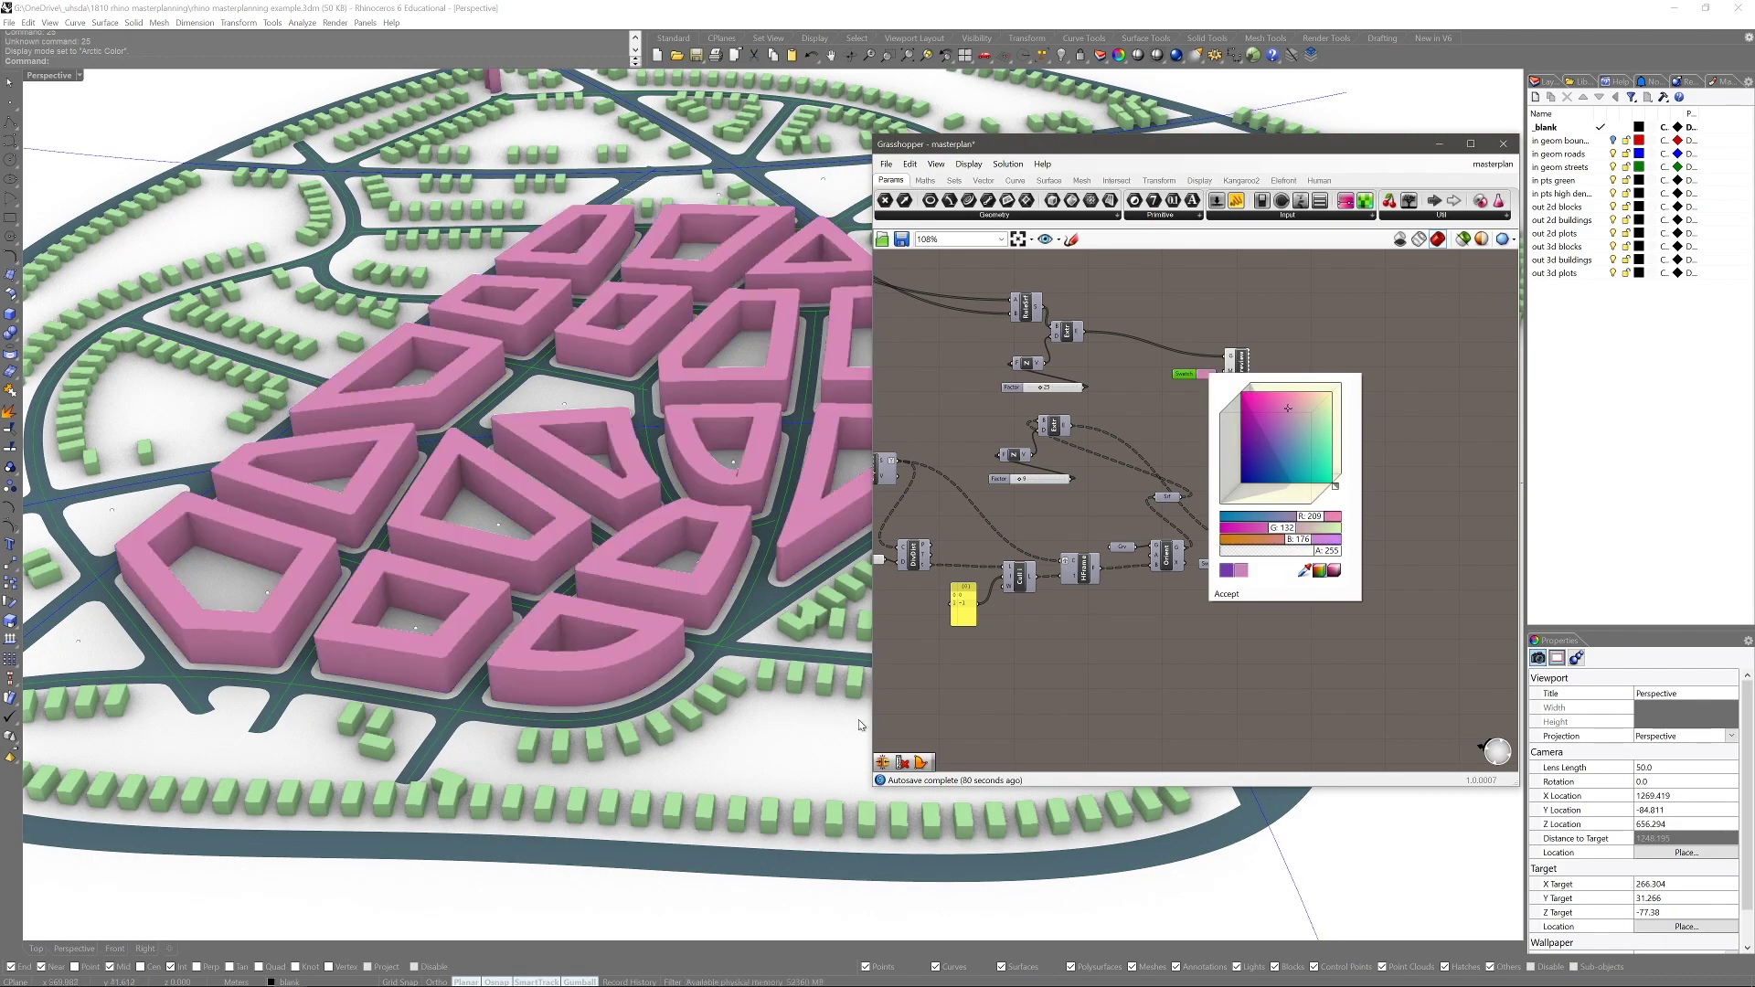
click(1209, 375)
right_drag(417, 457, 359, 472)
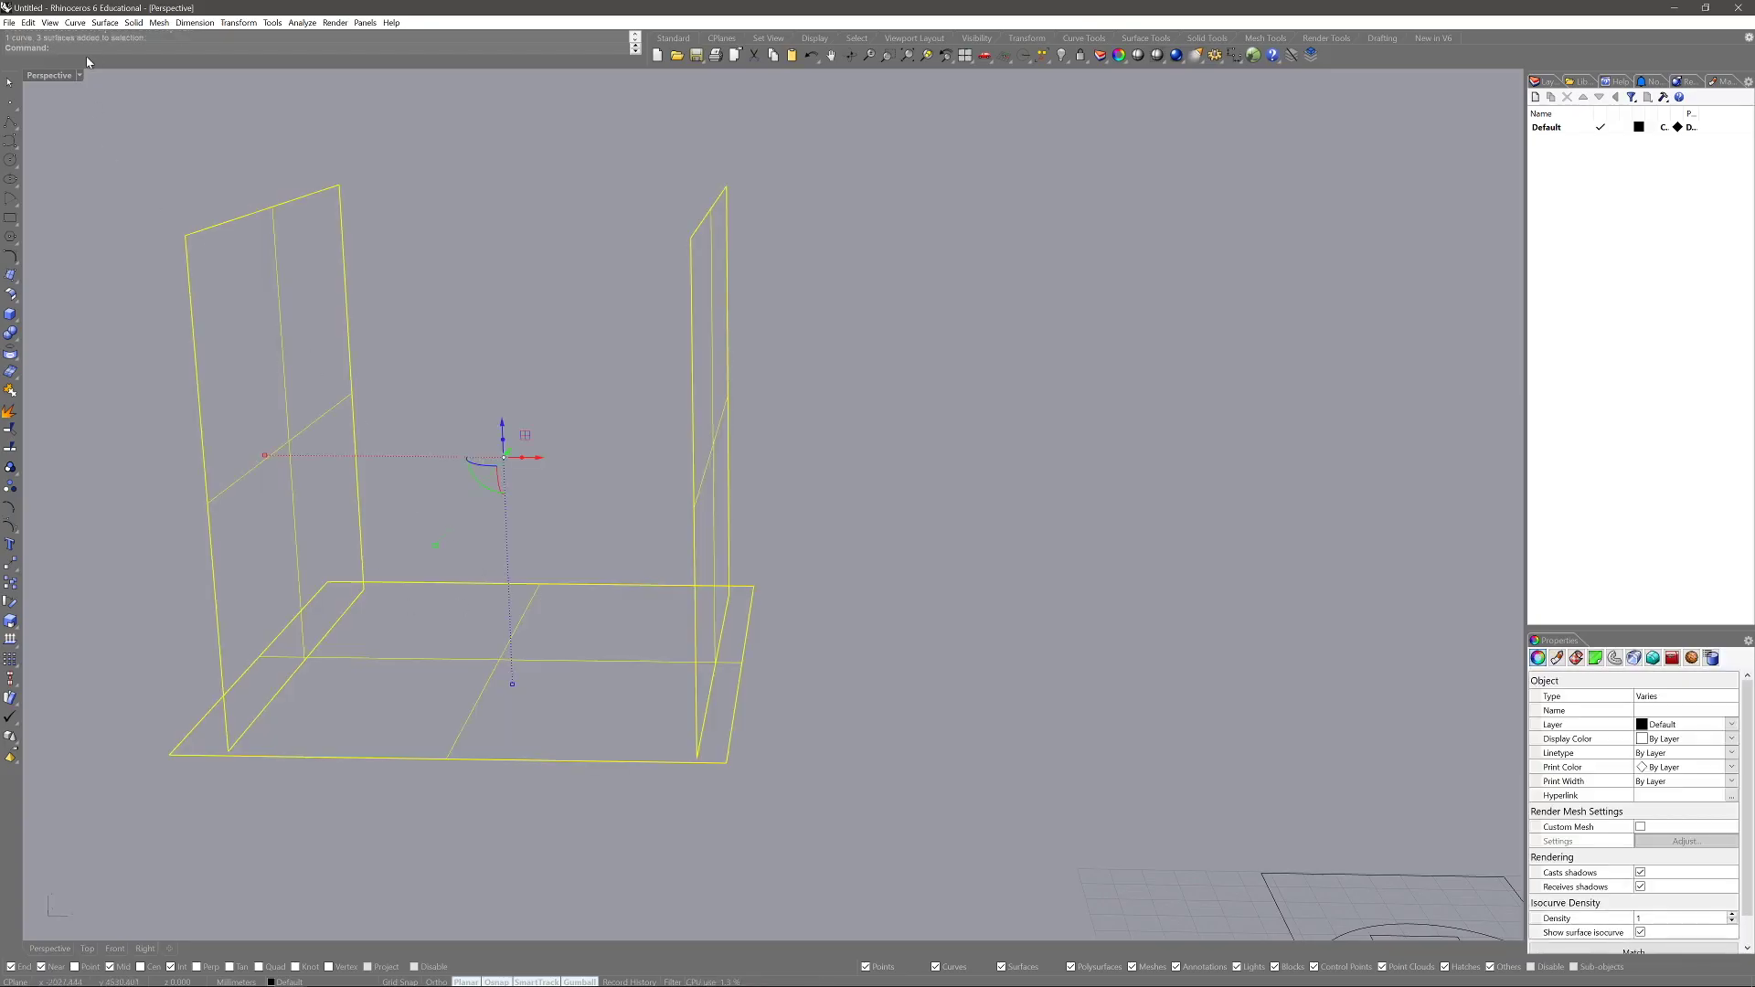
Deselect the three plane surfaces and show them in the Arctic display mode from a closer angle
key(Escape)
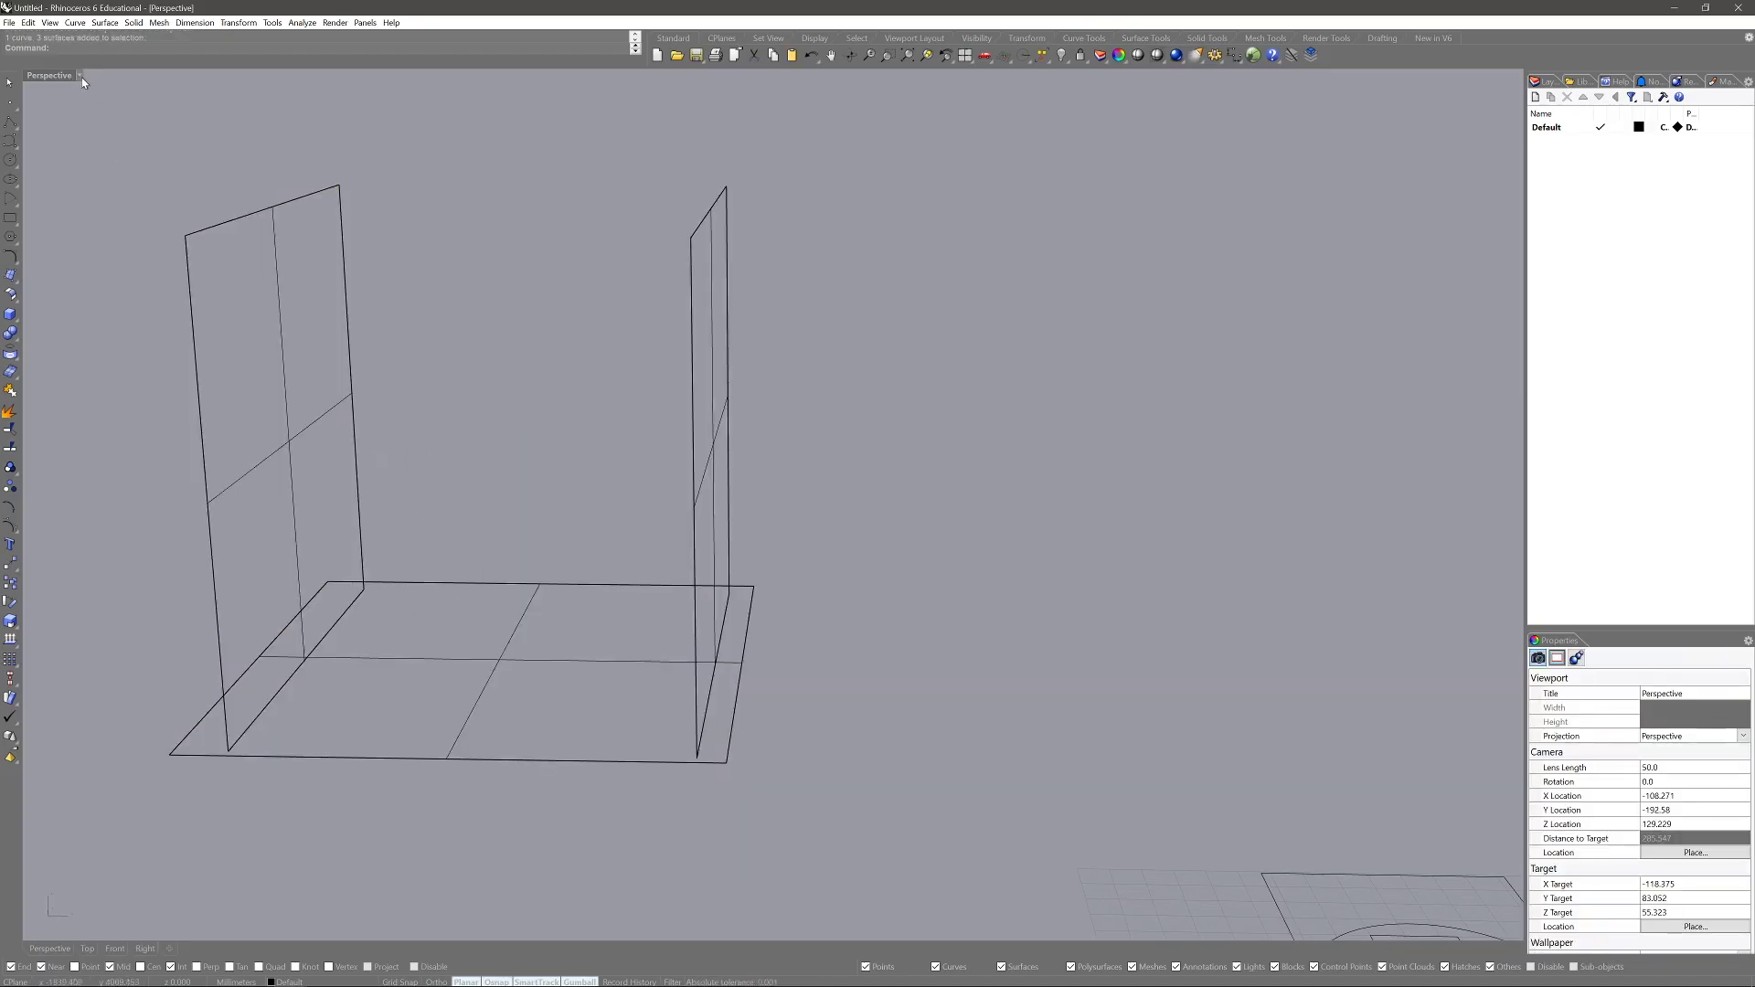
click(81, 77)
click(92, 223)
shift+right_drag(478, 595, 674, 600)
scroll(676, 639, up, 4)
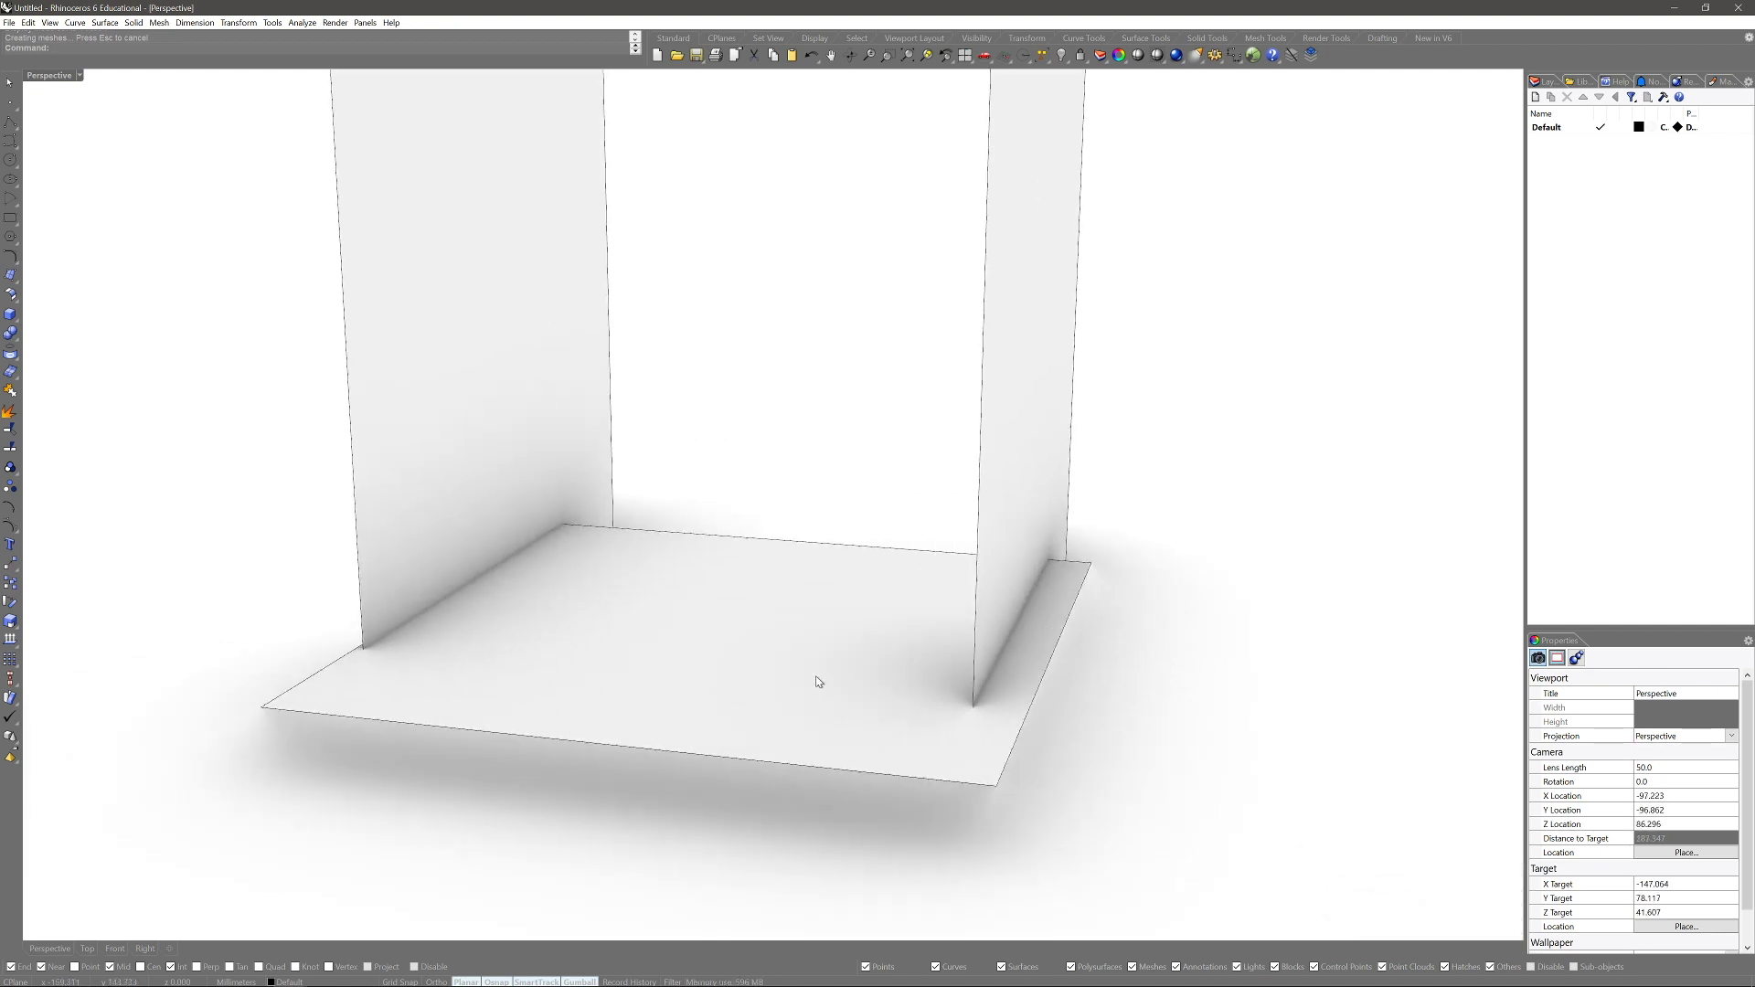
scroll(818, 682, down, 2)
Give the three plane surfaces a solid display thickness with a distance of 3.0 and Offset only off, inspect them, and clear the selection
drag(1097, 424, 486, 681)
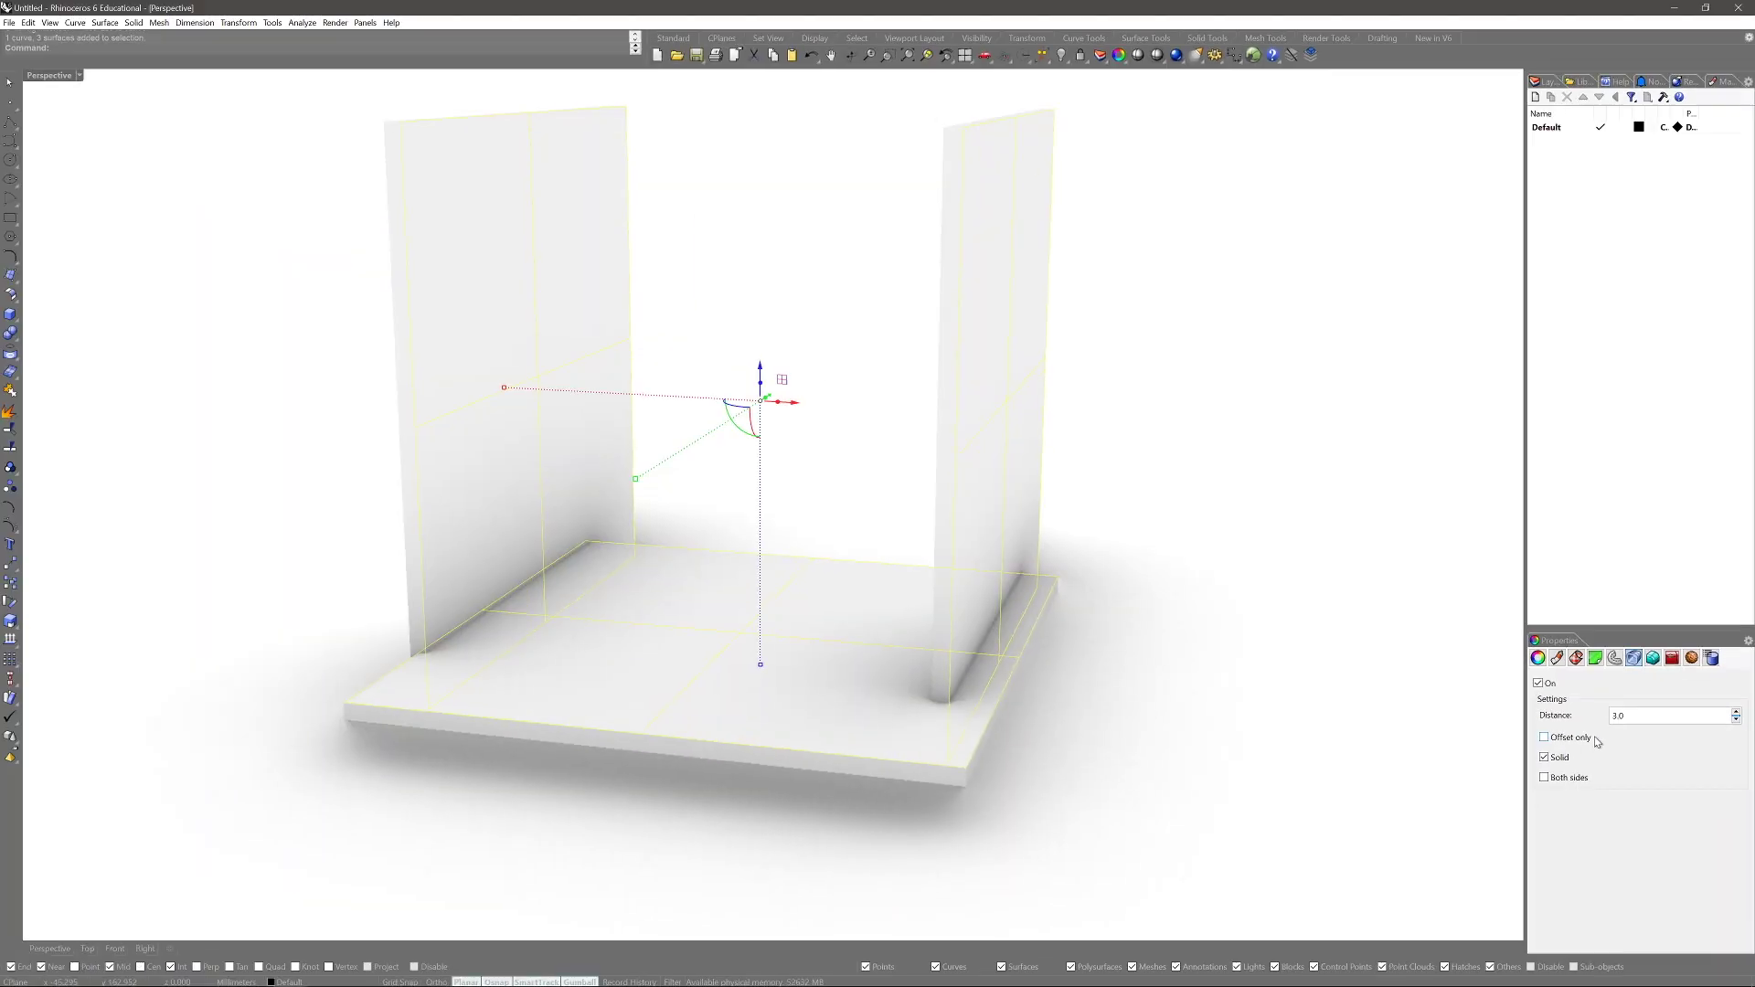
click(1545, 737)
click(1545, 736)
right_drag(921, 640, 913, 660)
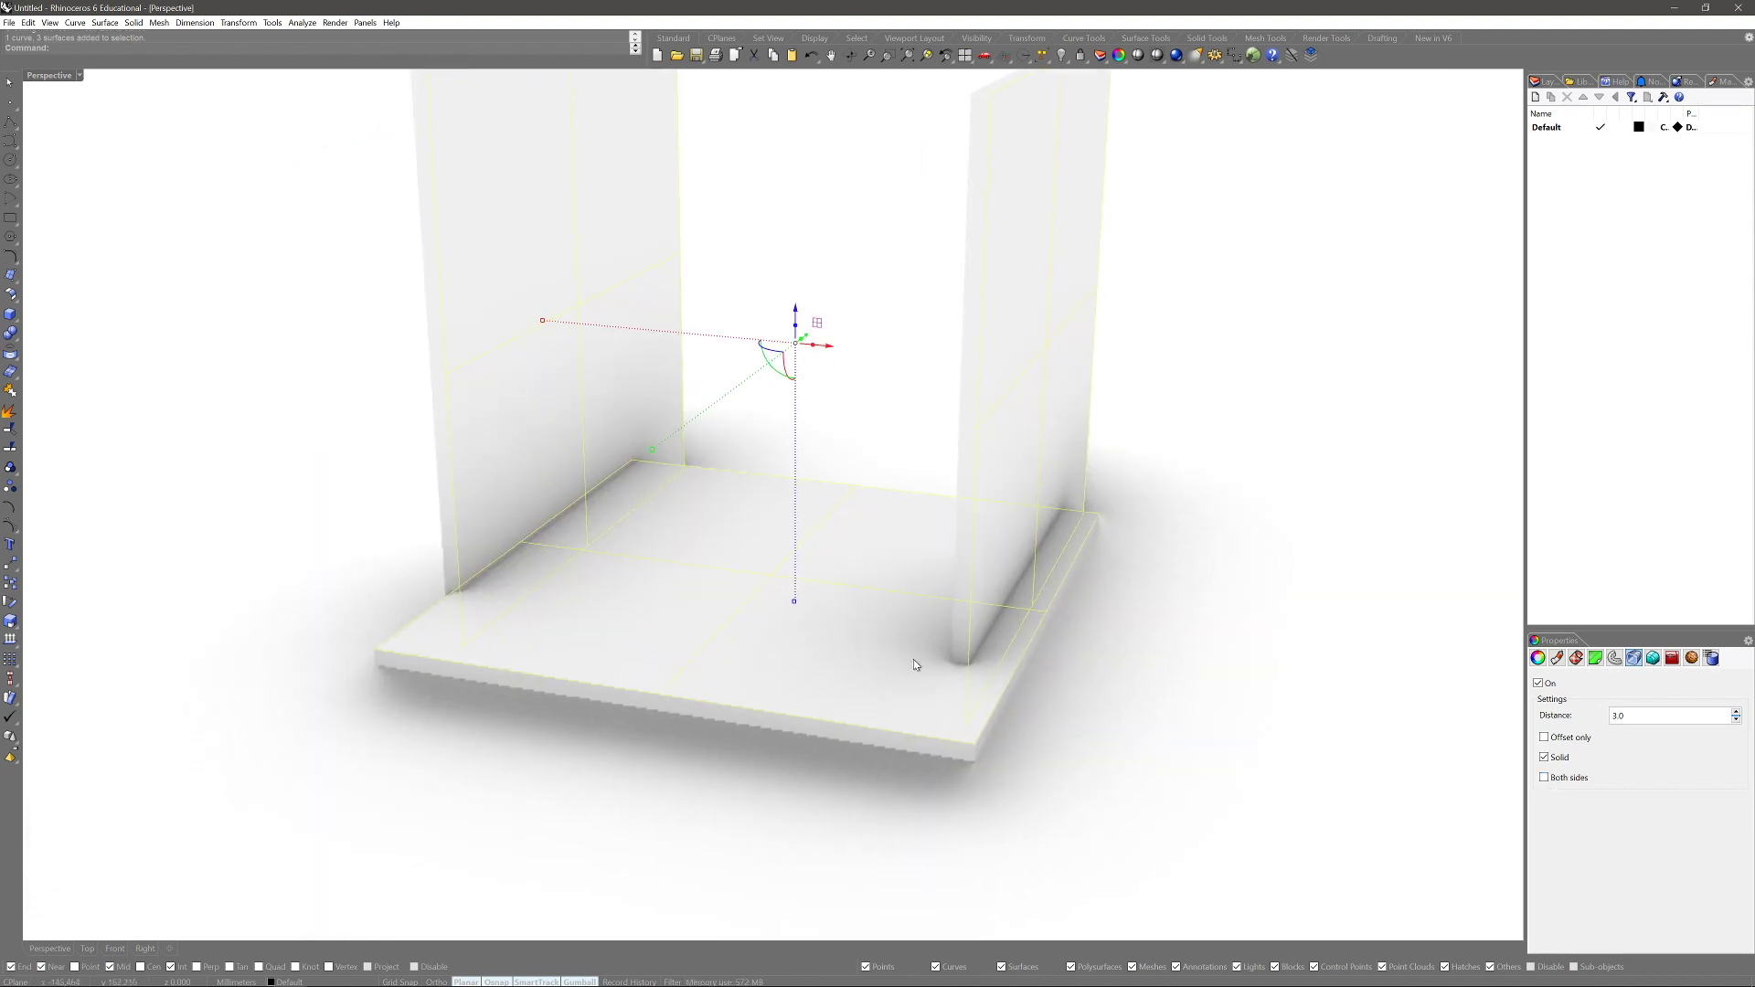
scroll(932, 569, down, 5)
key(Escape)
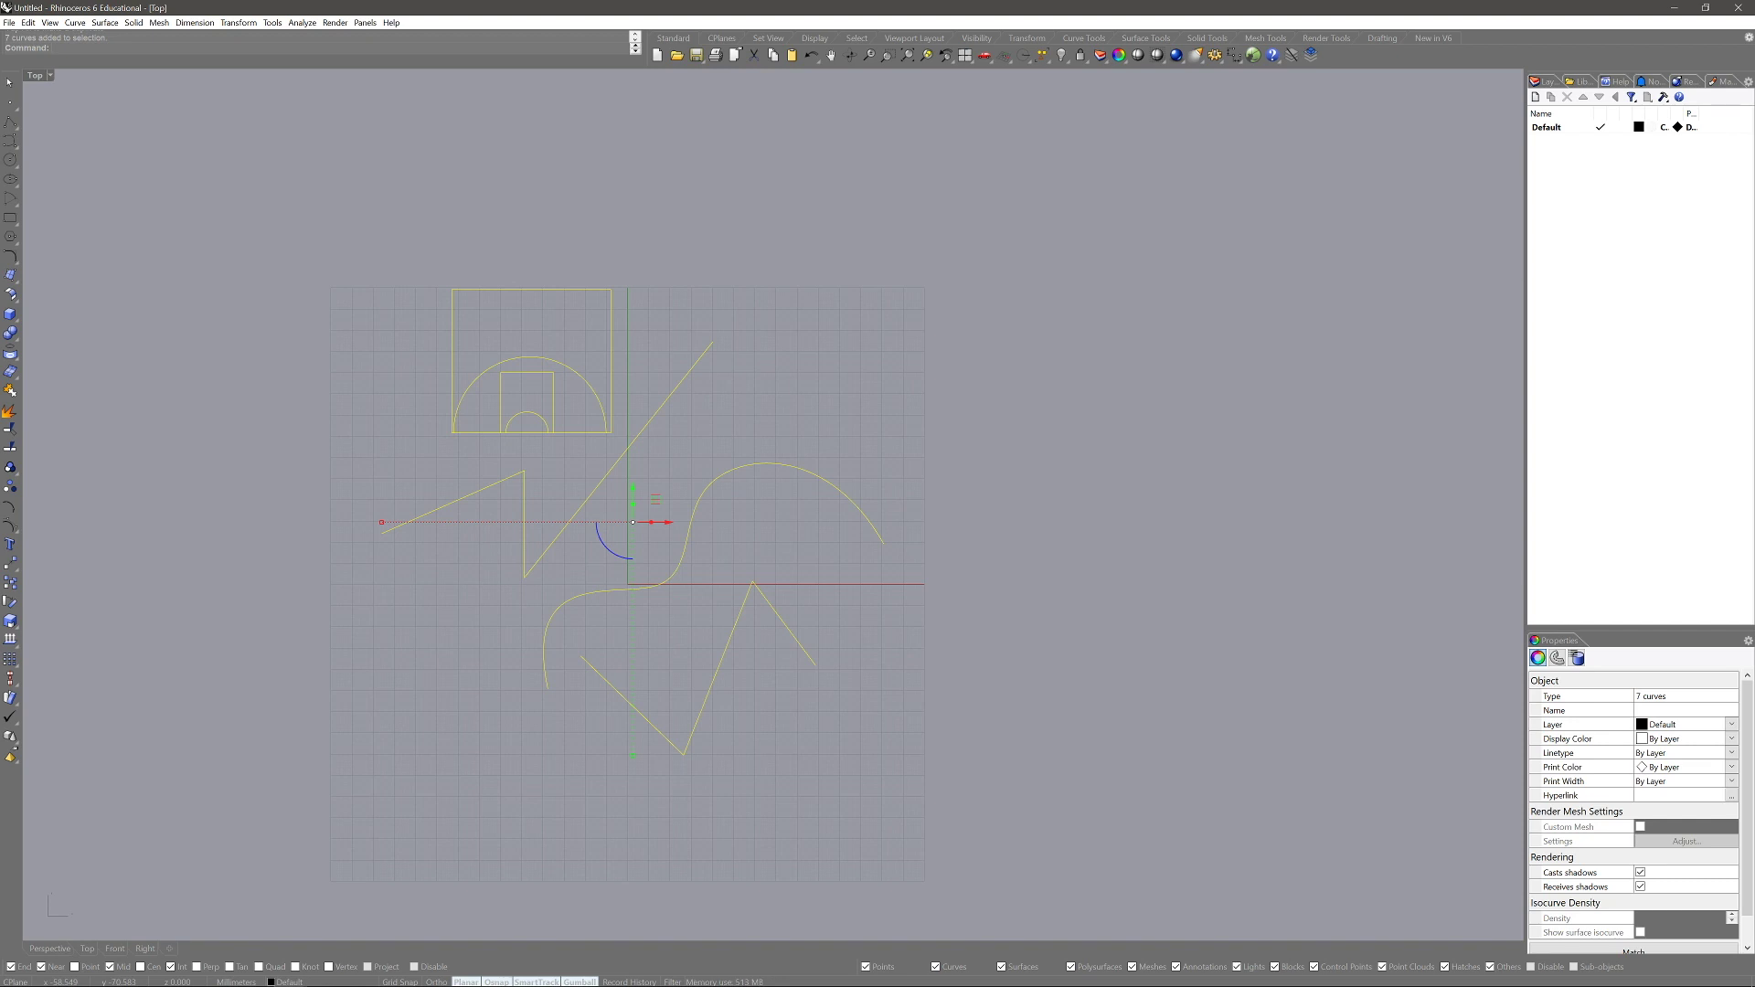
Show the seven selected curves in Arctic display and set their curve piping radius to 0.5
click(91, 216)
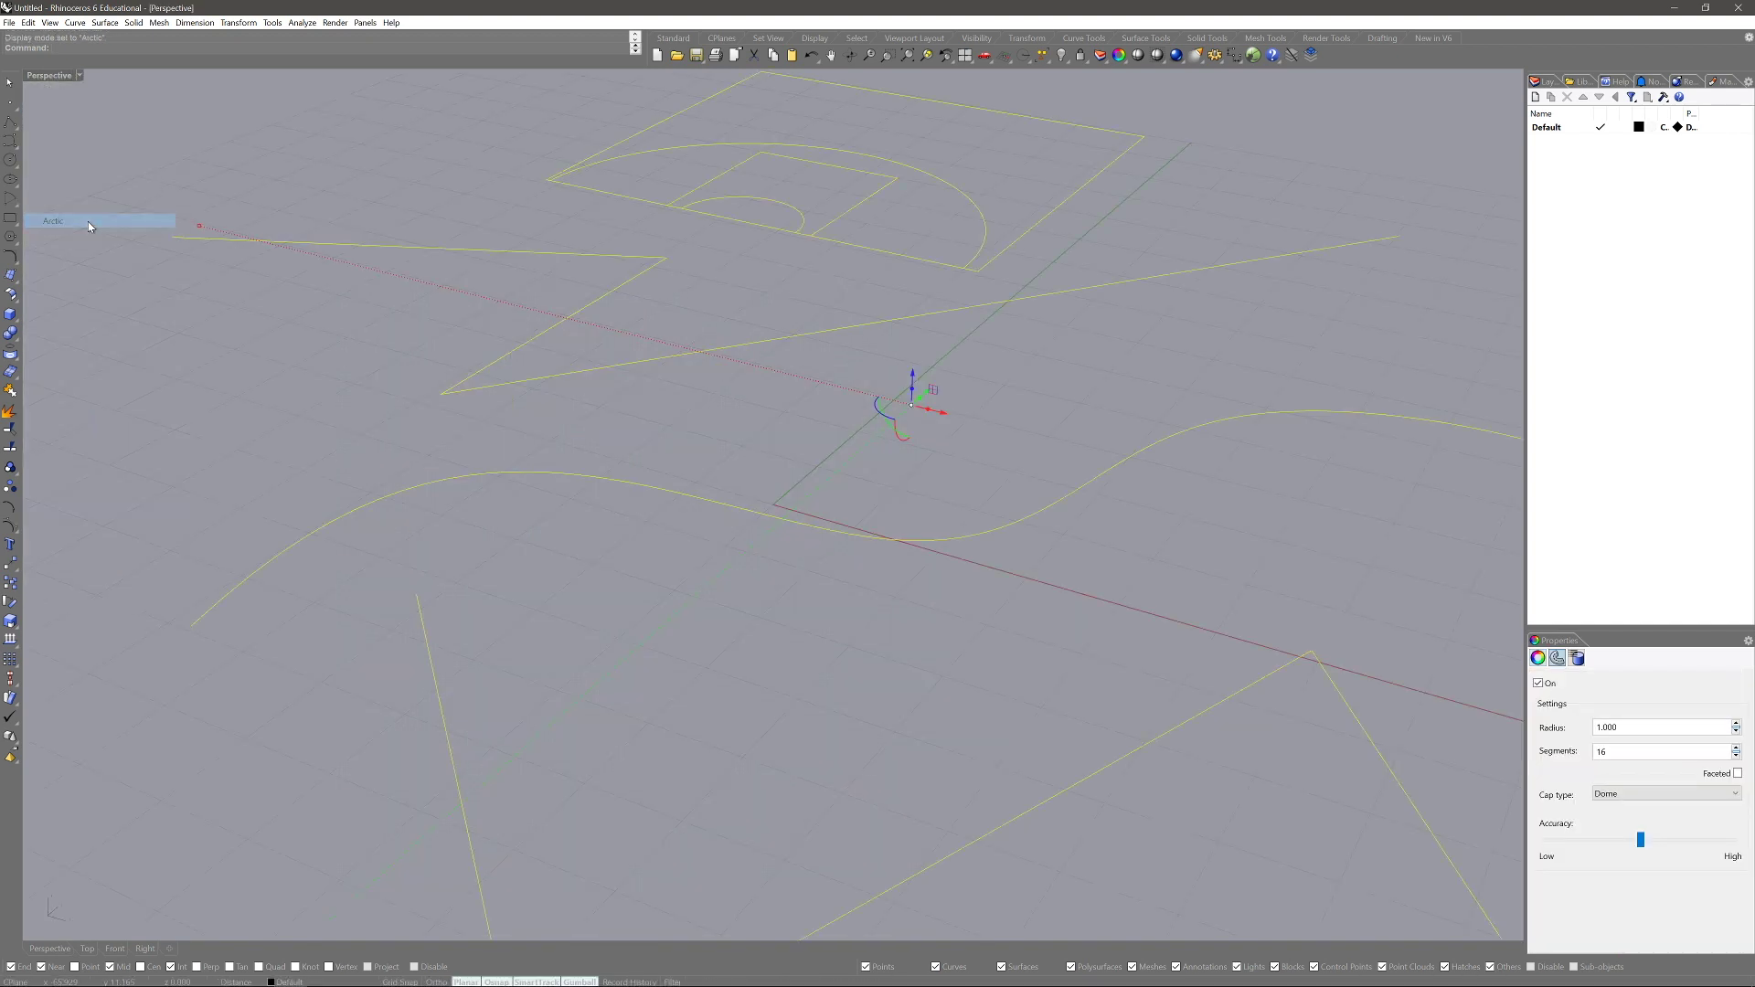
double_click(1639, 737)
text(0.5)
key(Return)
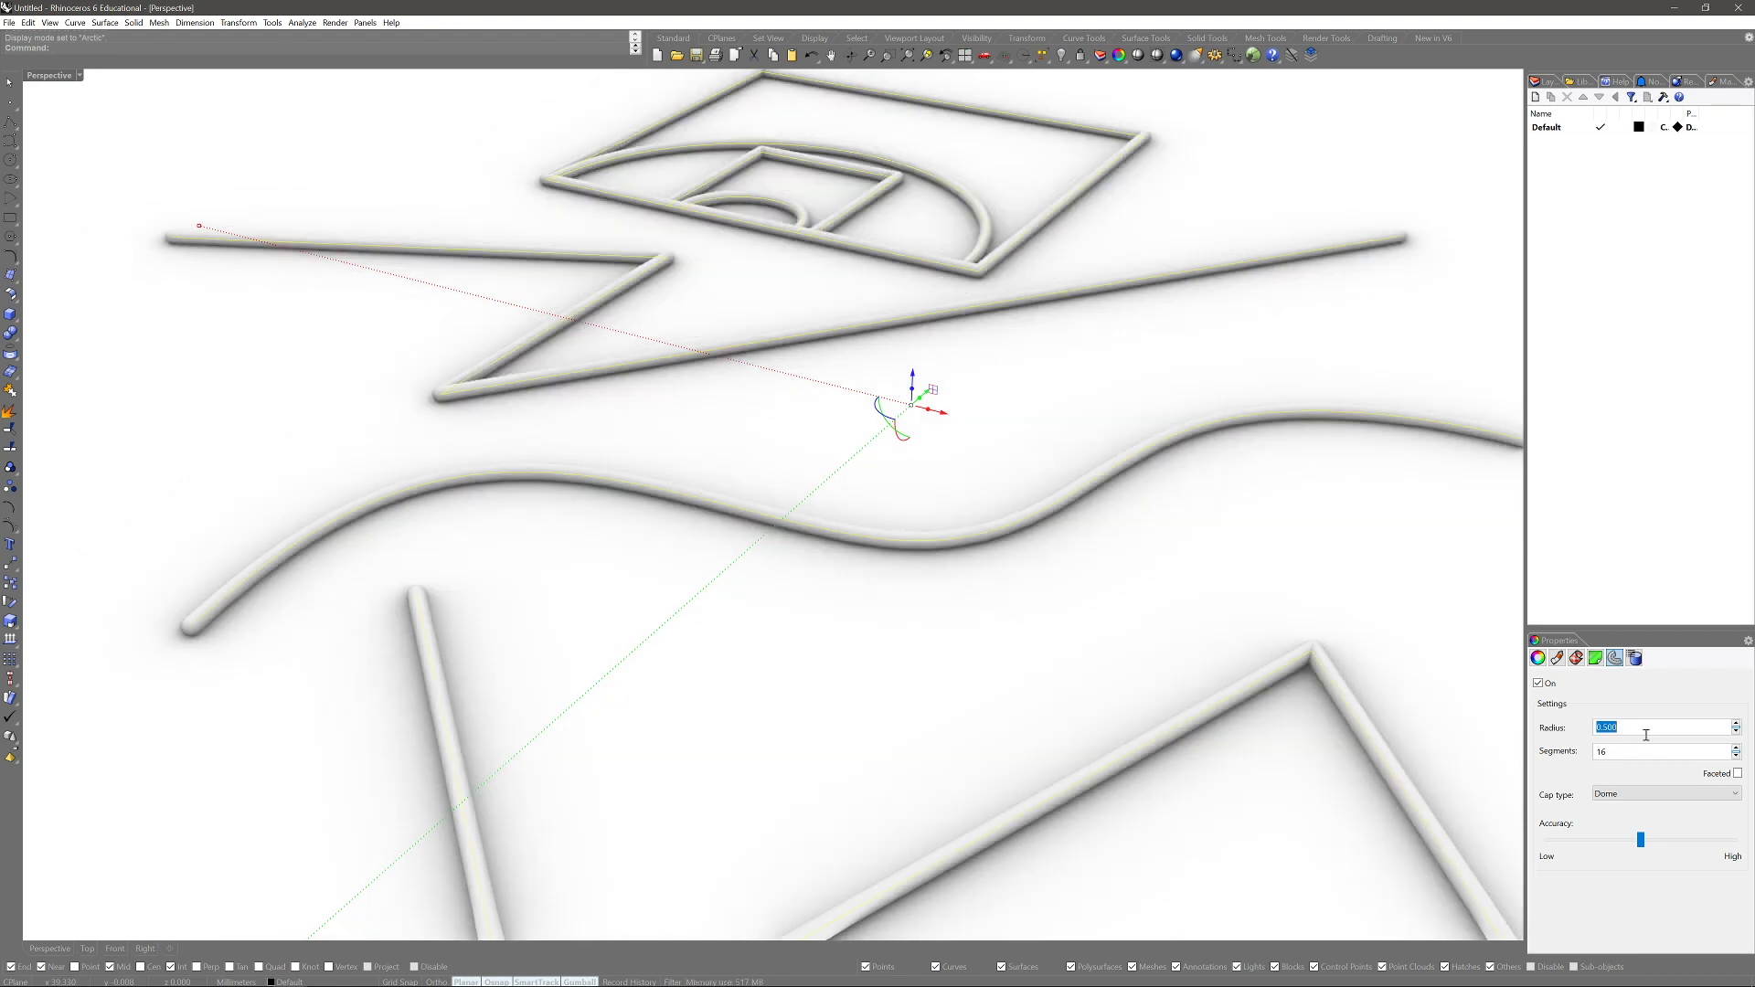
key(Return)
key(Return)
scroll(772, 470, down, 5)
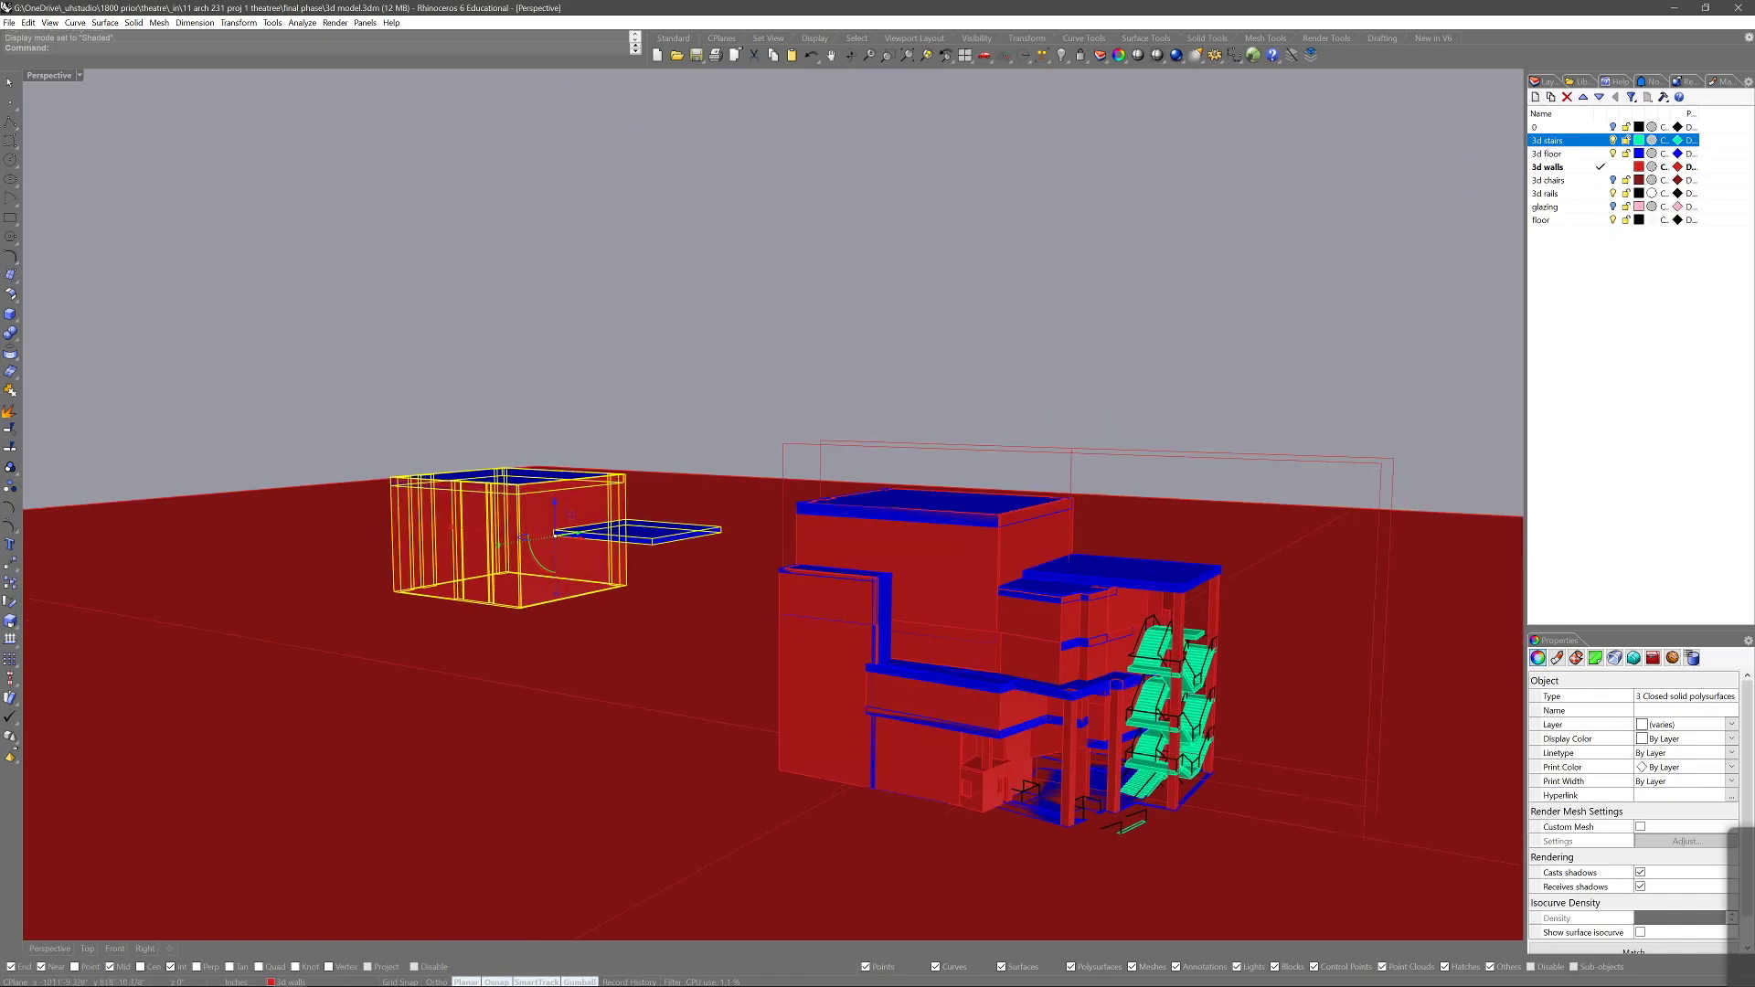
Examine the separate wall box and two floor slabs beside the theatre in Shaded display from a low angle, changing the selection
scroll(773, 511, up, 5)
right_drag(773, 512, 720, 433)
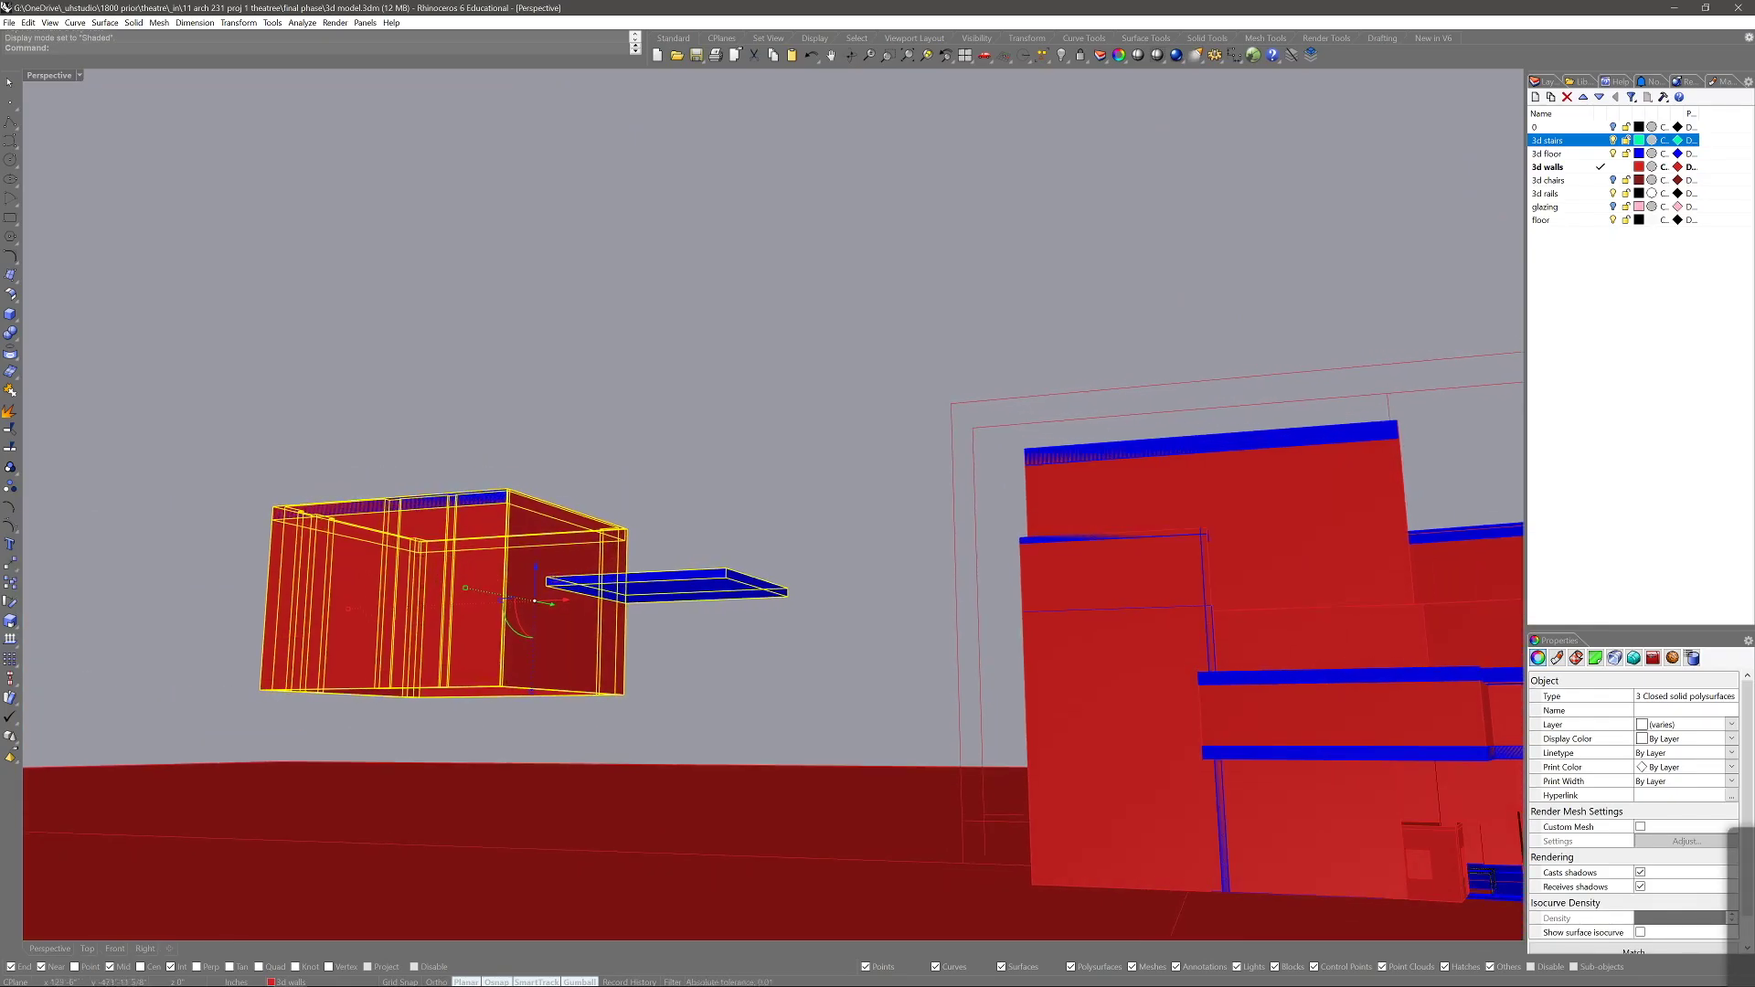
key(Escape)
click(566, 630)
right_drag(720, 438, 760, 478)
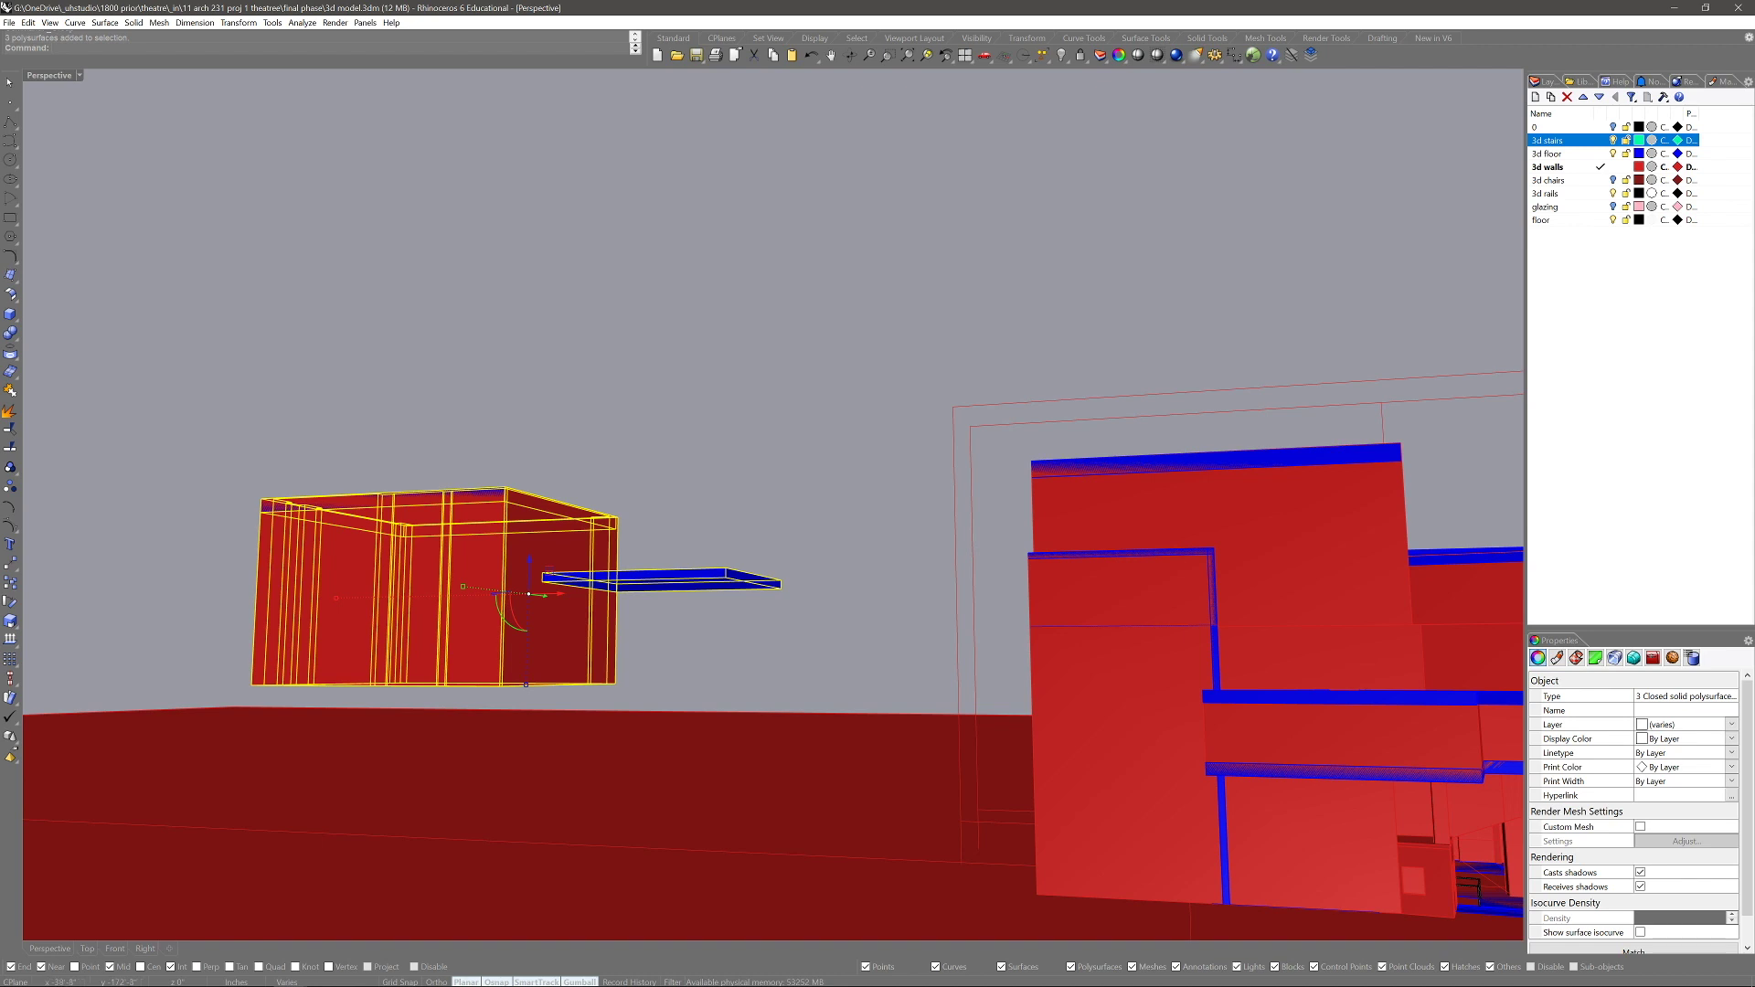
Select only the roof slab of the separate wall box, clear the selection, and select the wall box and both slabs together
click(473, 493)
right_drag(474, 494, 523, 515)
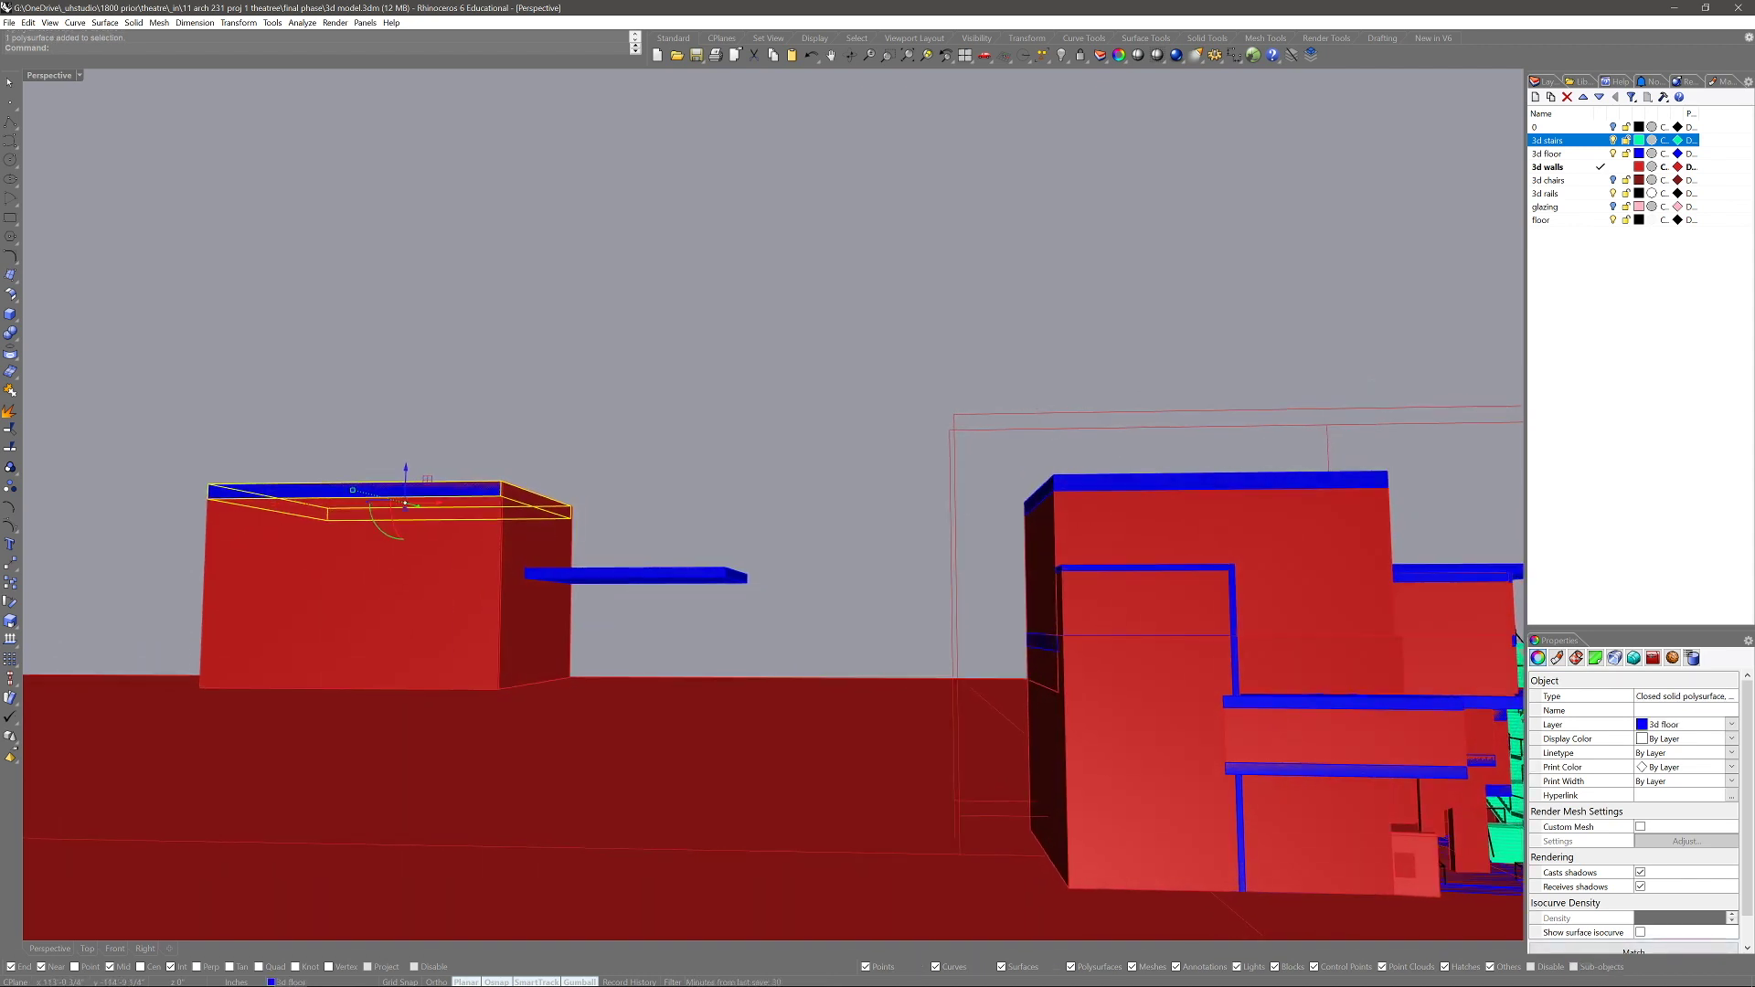
click(1368, 380)
drag(786, 622, 539, 302)
right_drag(539, 302, 512, 340)
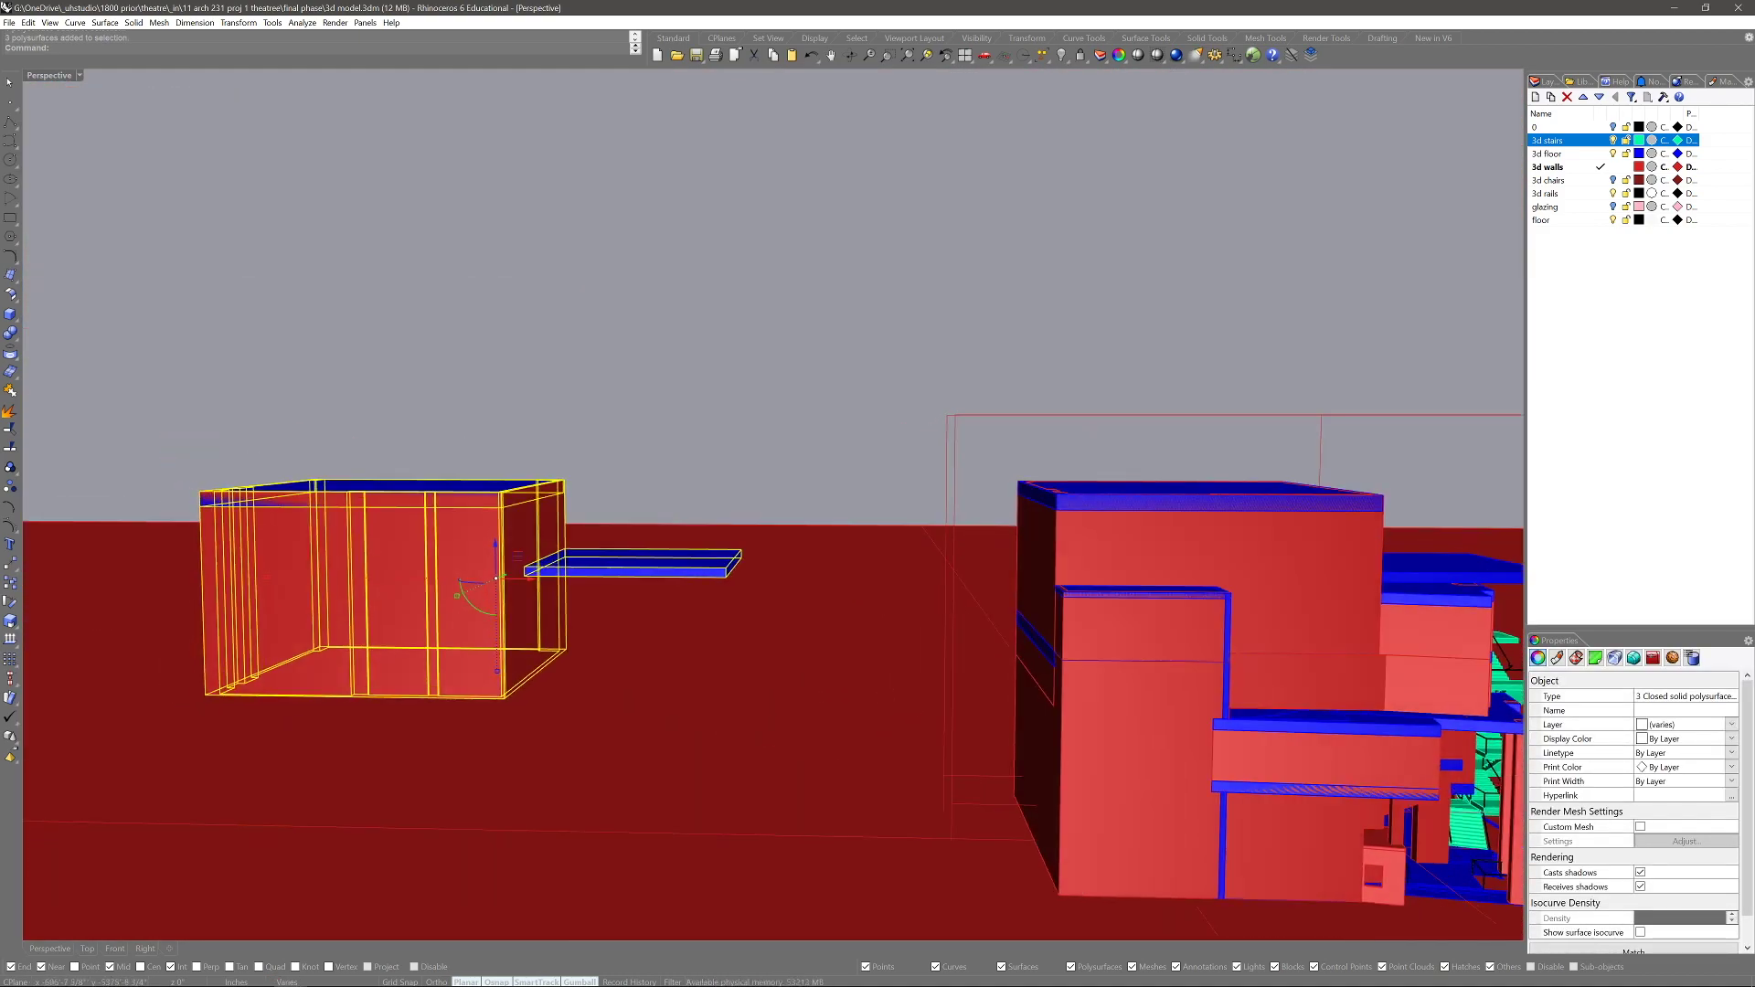
Delete the selected wall box and both floor slabs beside the theatre
key(Delete)
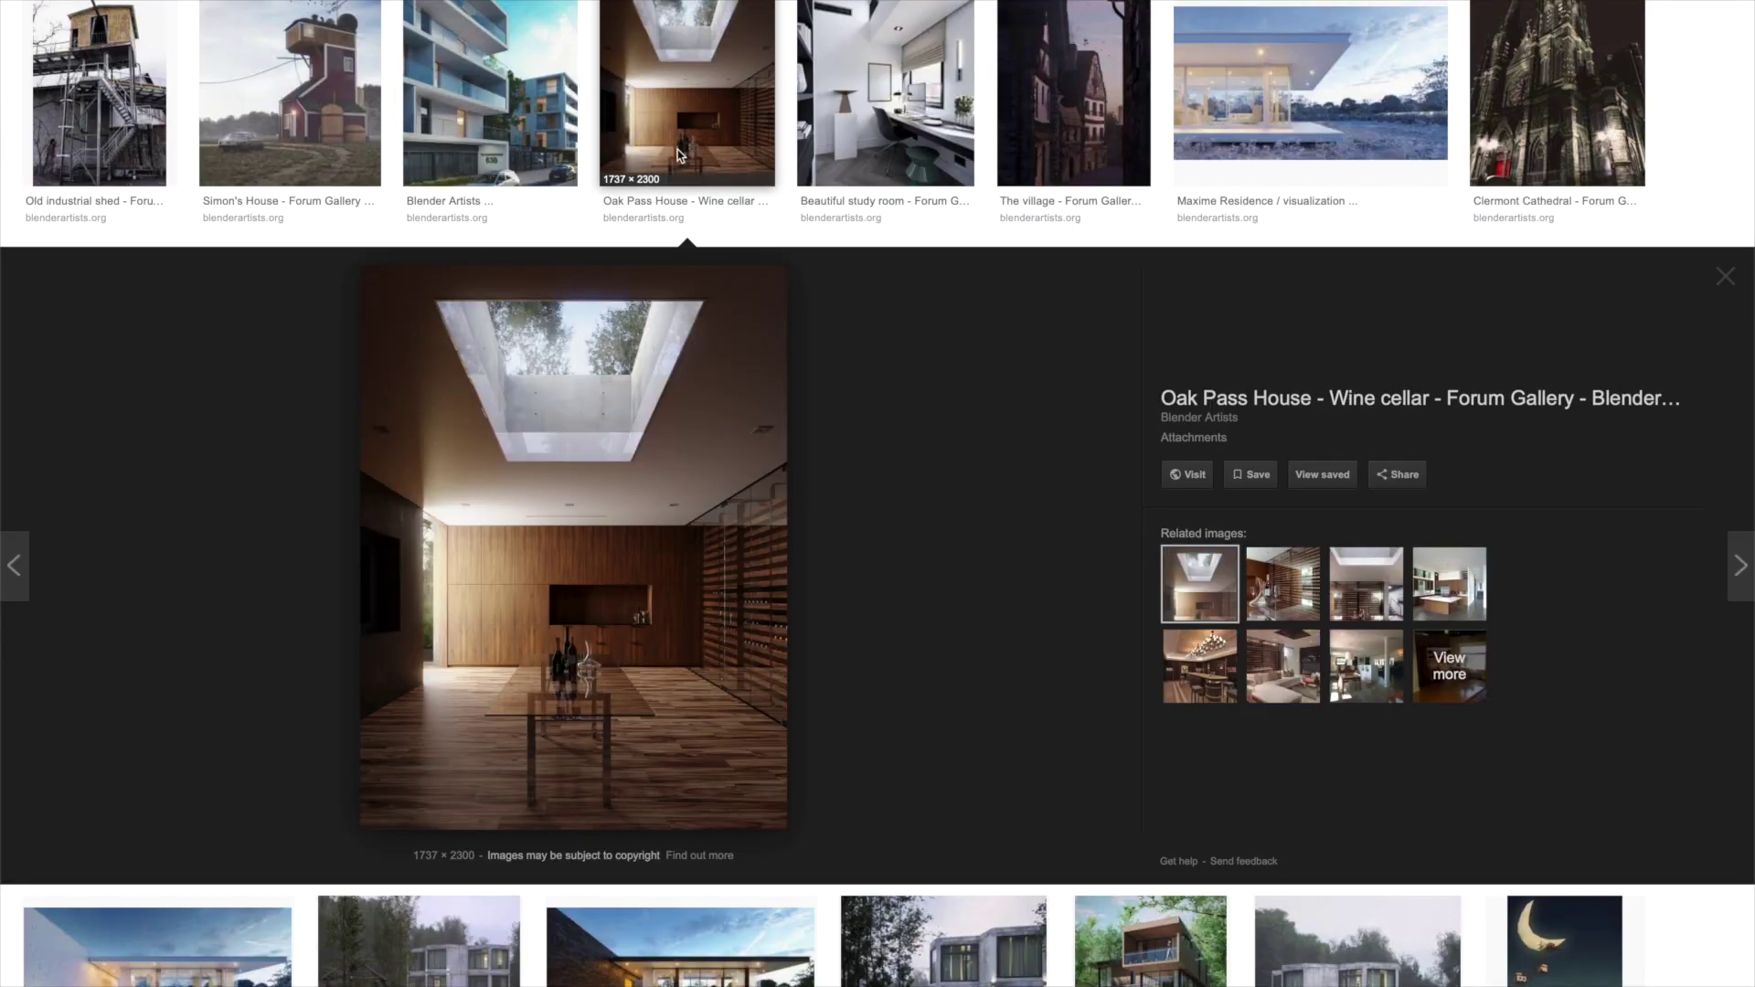
Switch to the Blender Artists image search results and preview the Honeycomb House, Luxury Penthouse in Australia and Architecture & Blender renders
scroll(967, 177, down, 5)
click(974, 496)
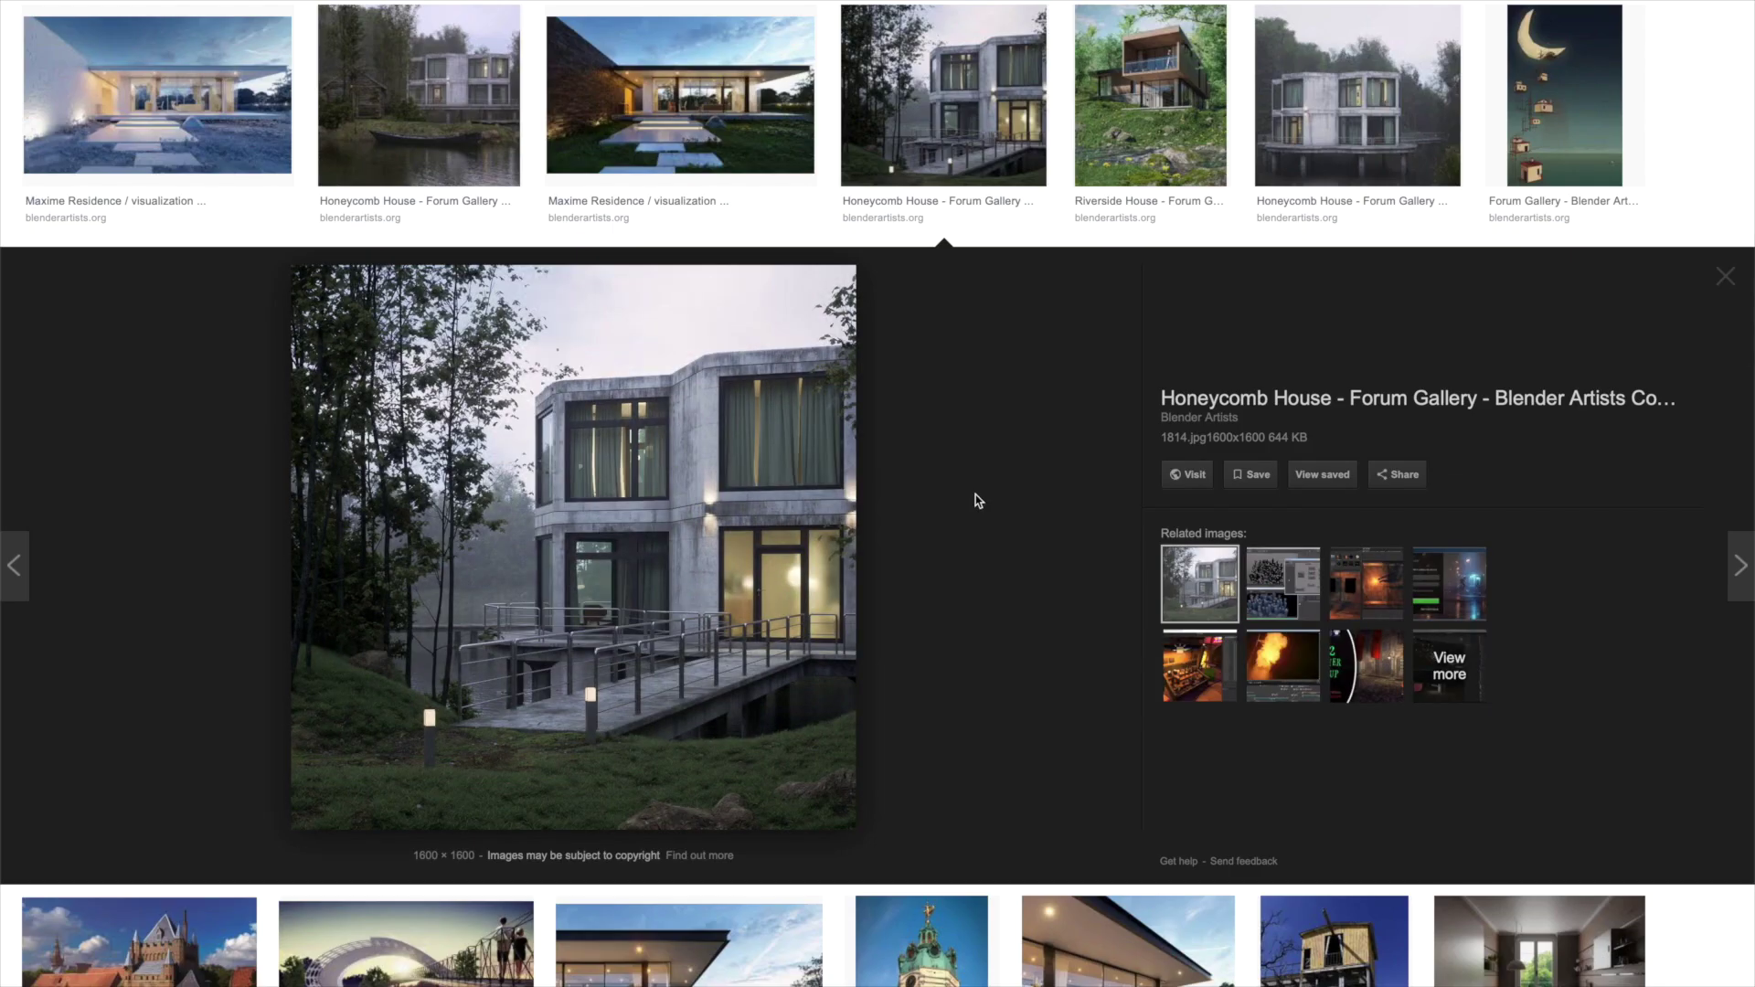
scroll(974, 496, down, 7)
click(947, 551)
scroll(947, 551, down, 4)
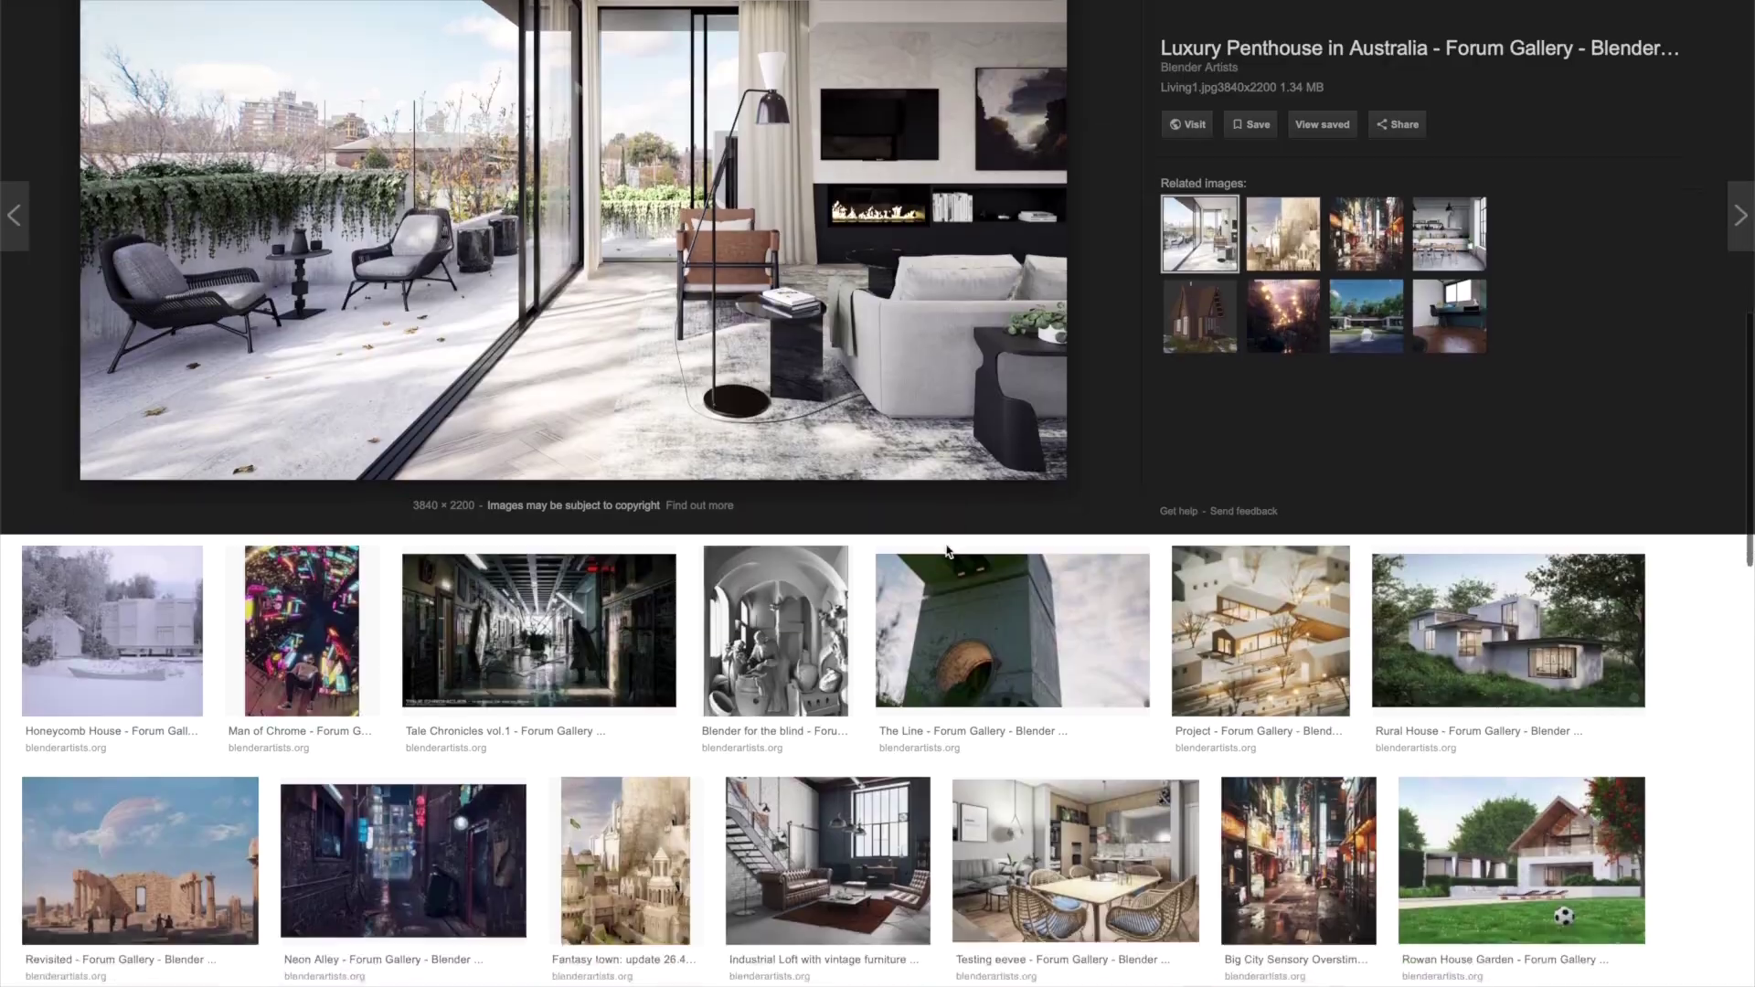
scroll(946, 551, down, 4)
click(904, 516)
scroll(880, 509, down, 10)
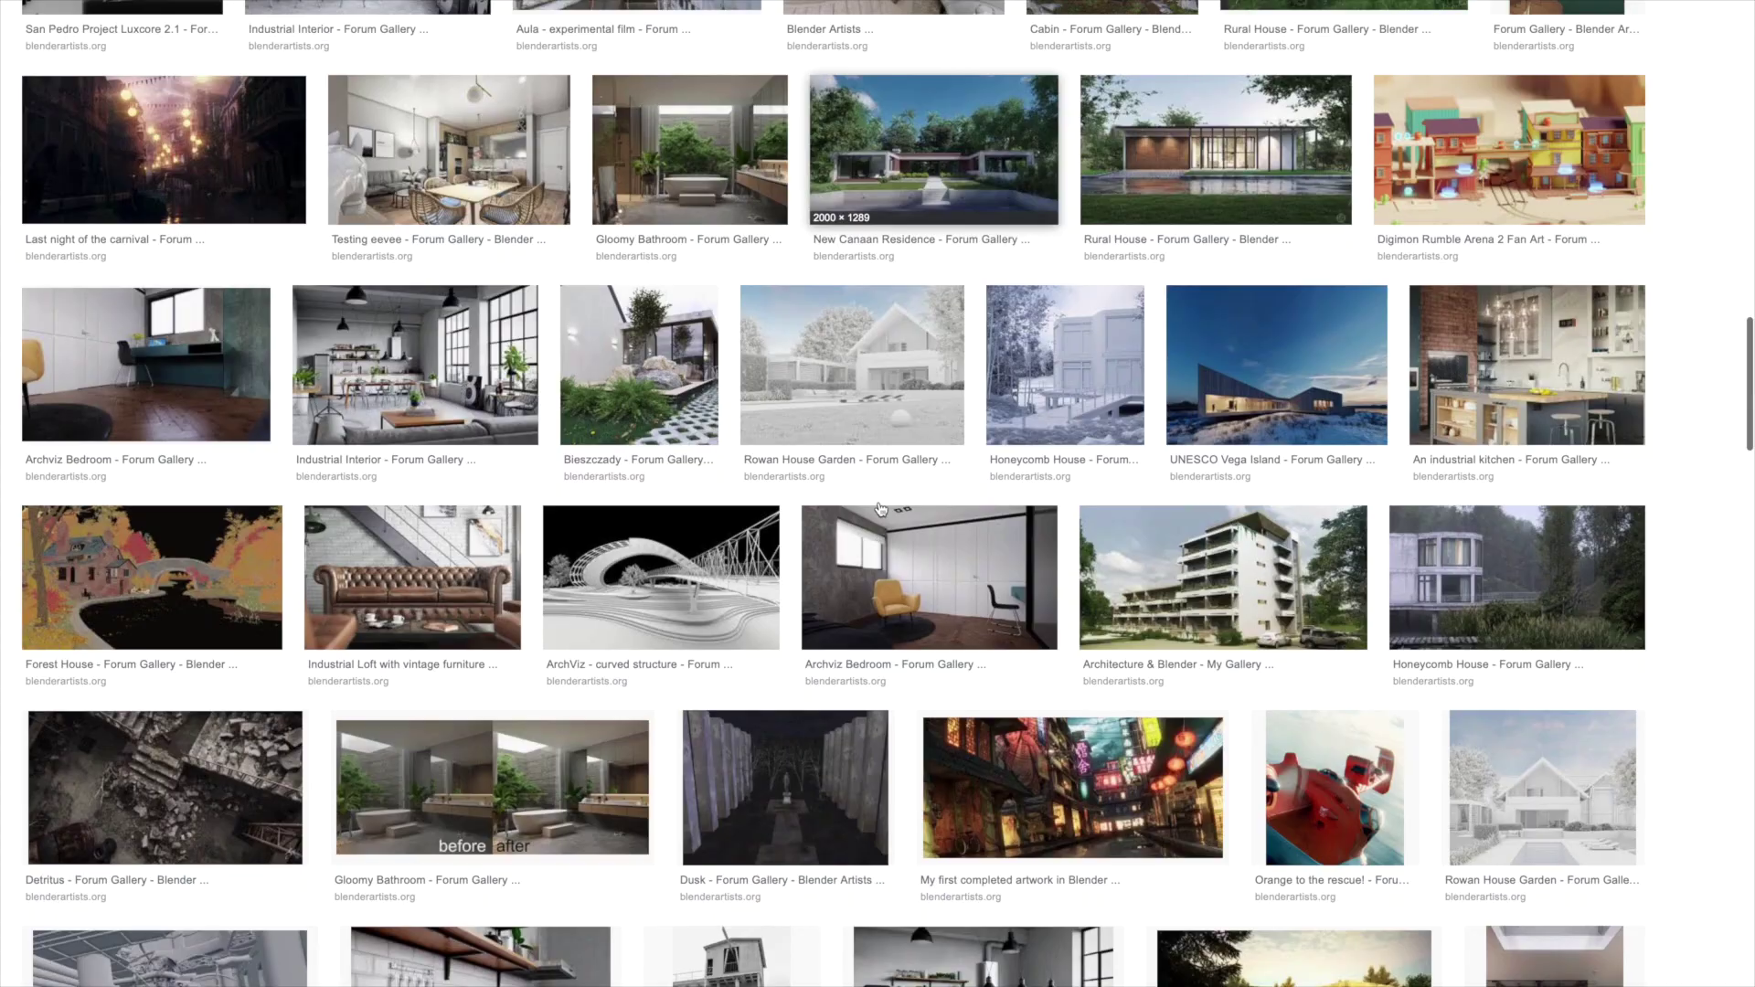
scroll(880, 509, down, 2)
click(1218, 412)
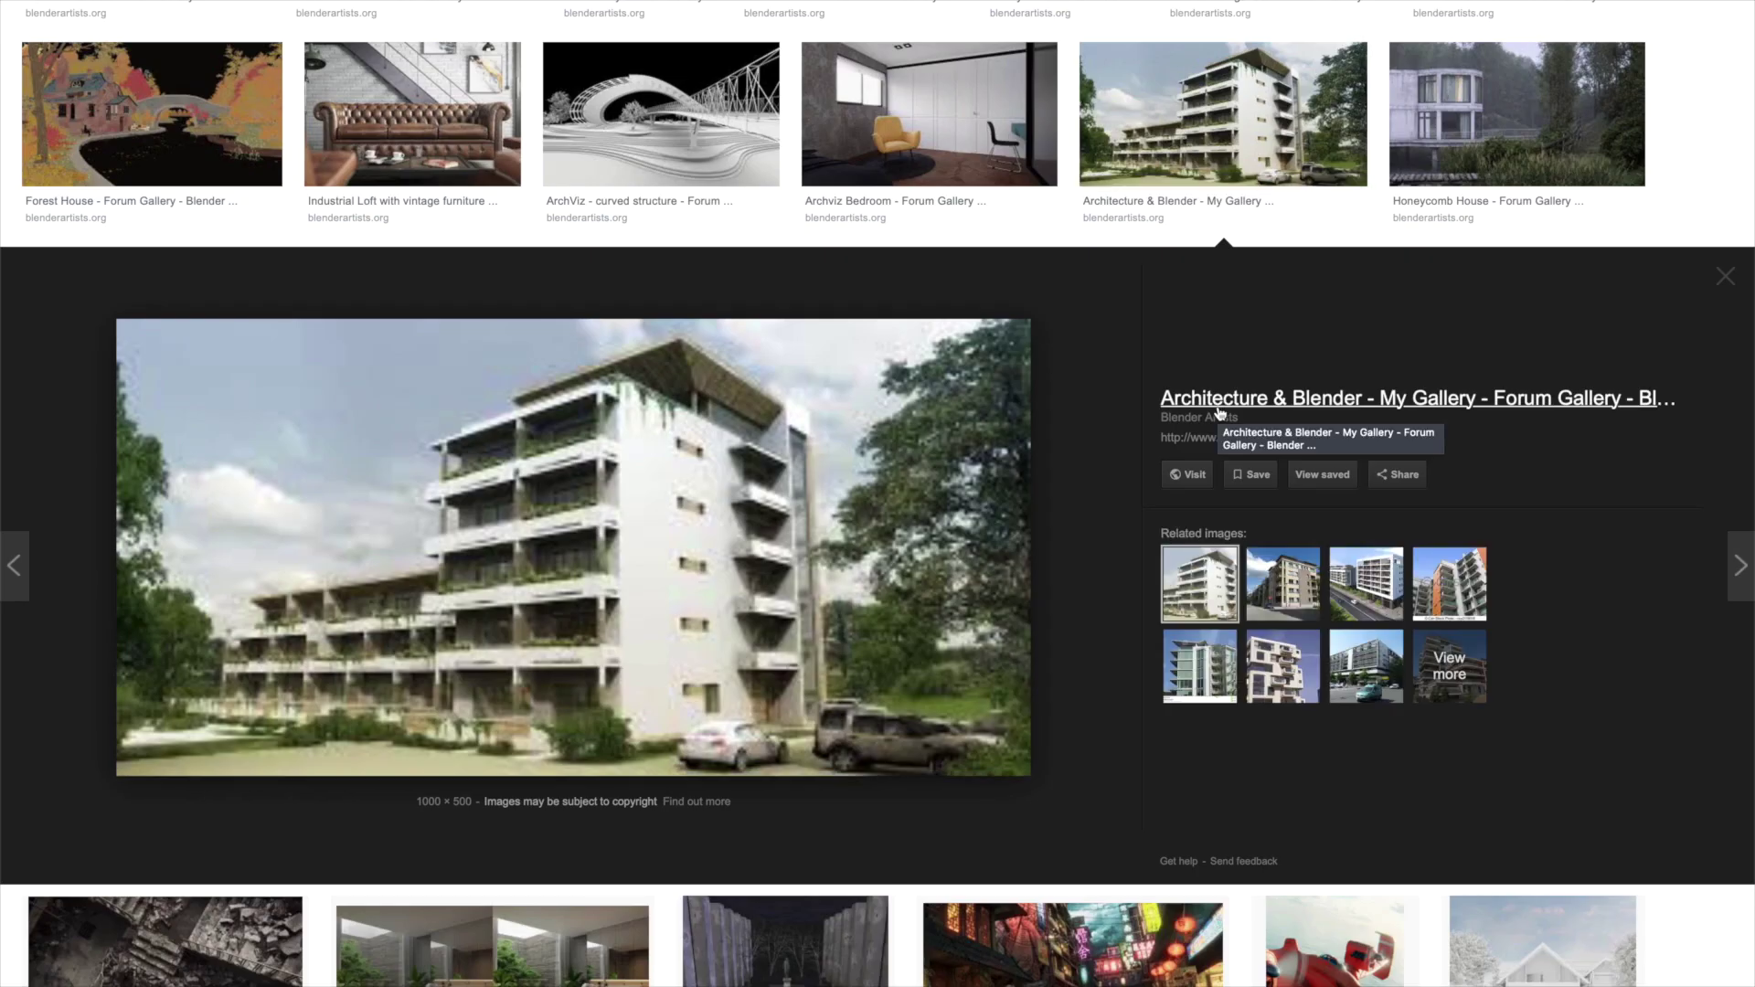
Browse the remaining Blender Artists images, previewing UNESCO Vega Island, What a lovely morning! and Old Berlin Courtyard
scroll(1219, 413, down, 15)
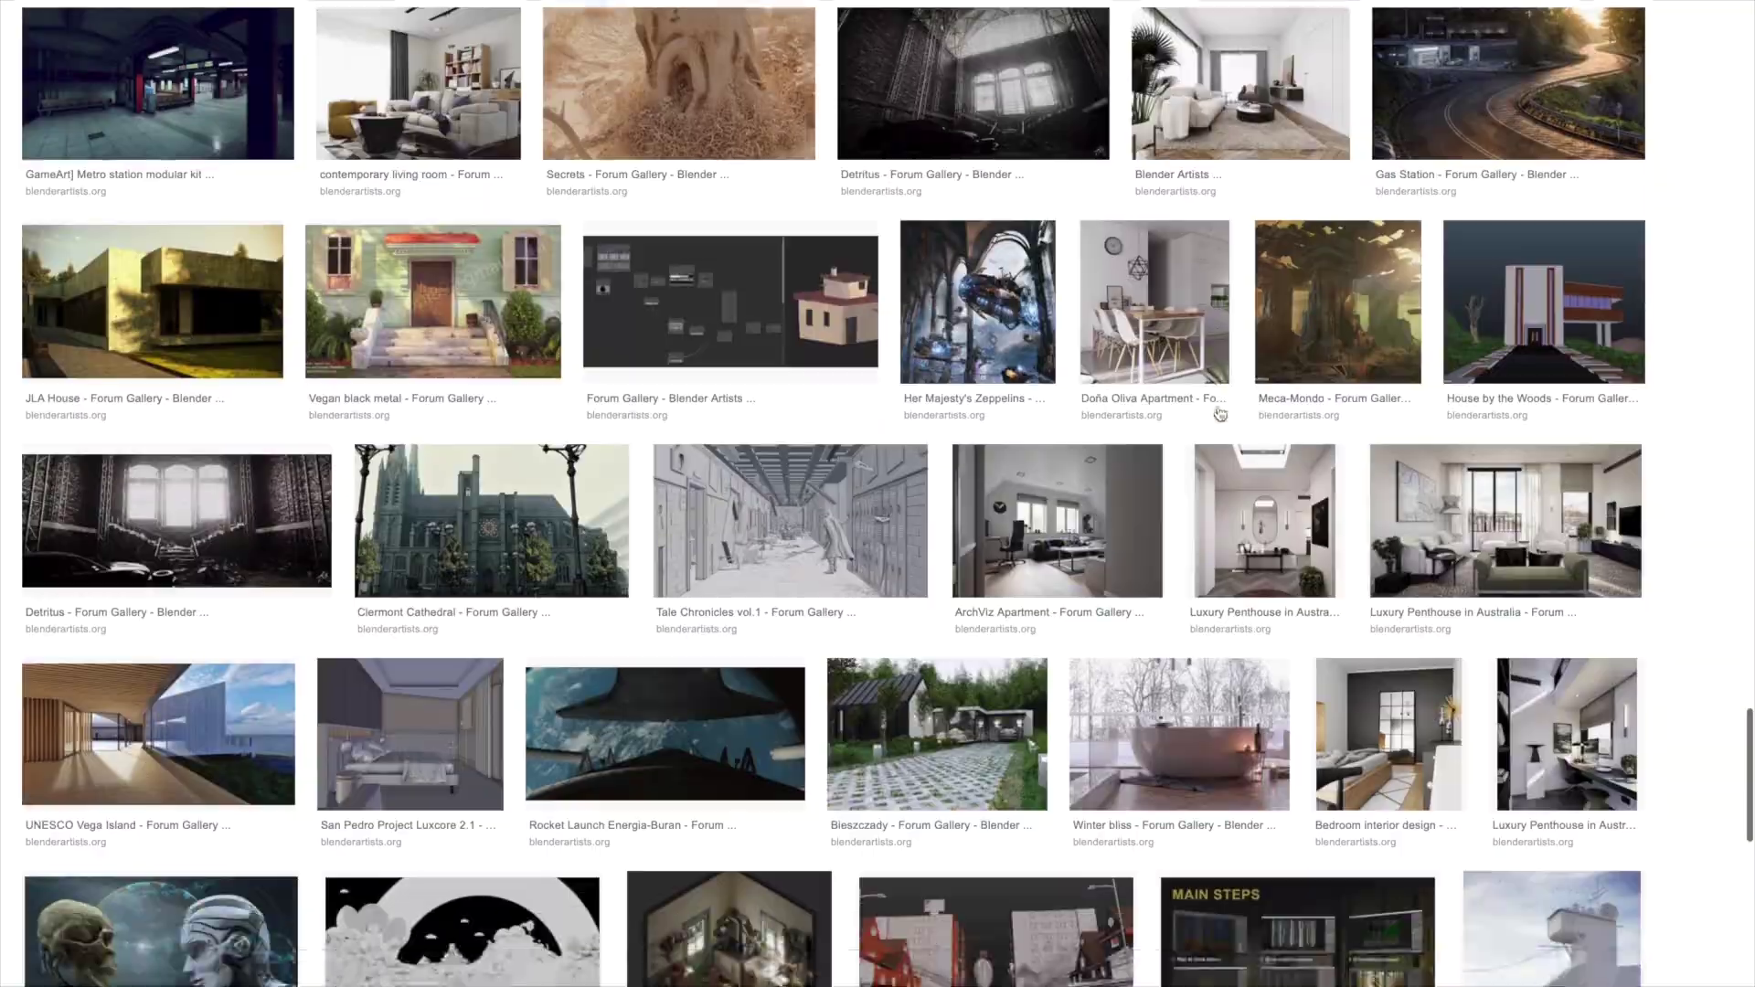
scroll(1219, 413, down, 15)
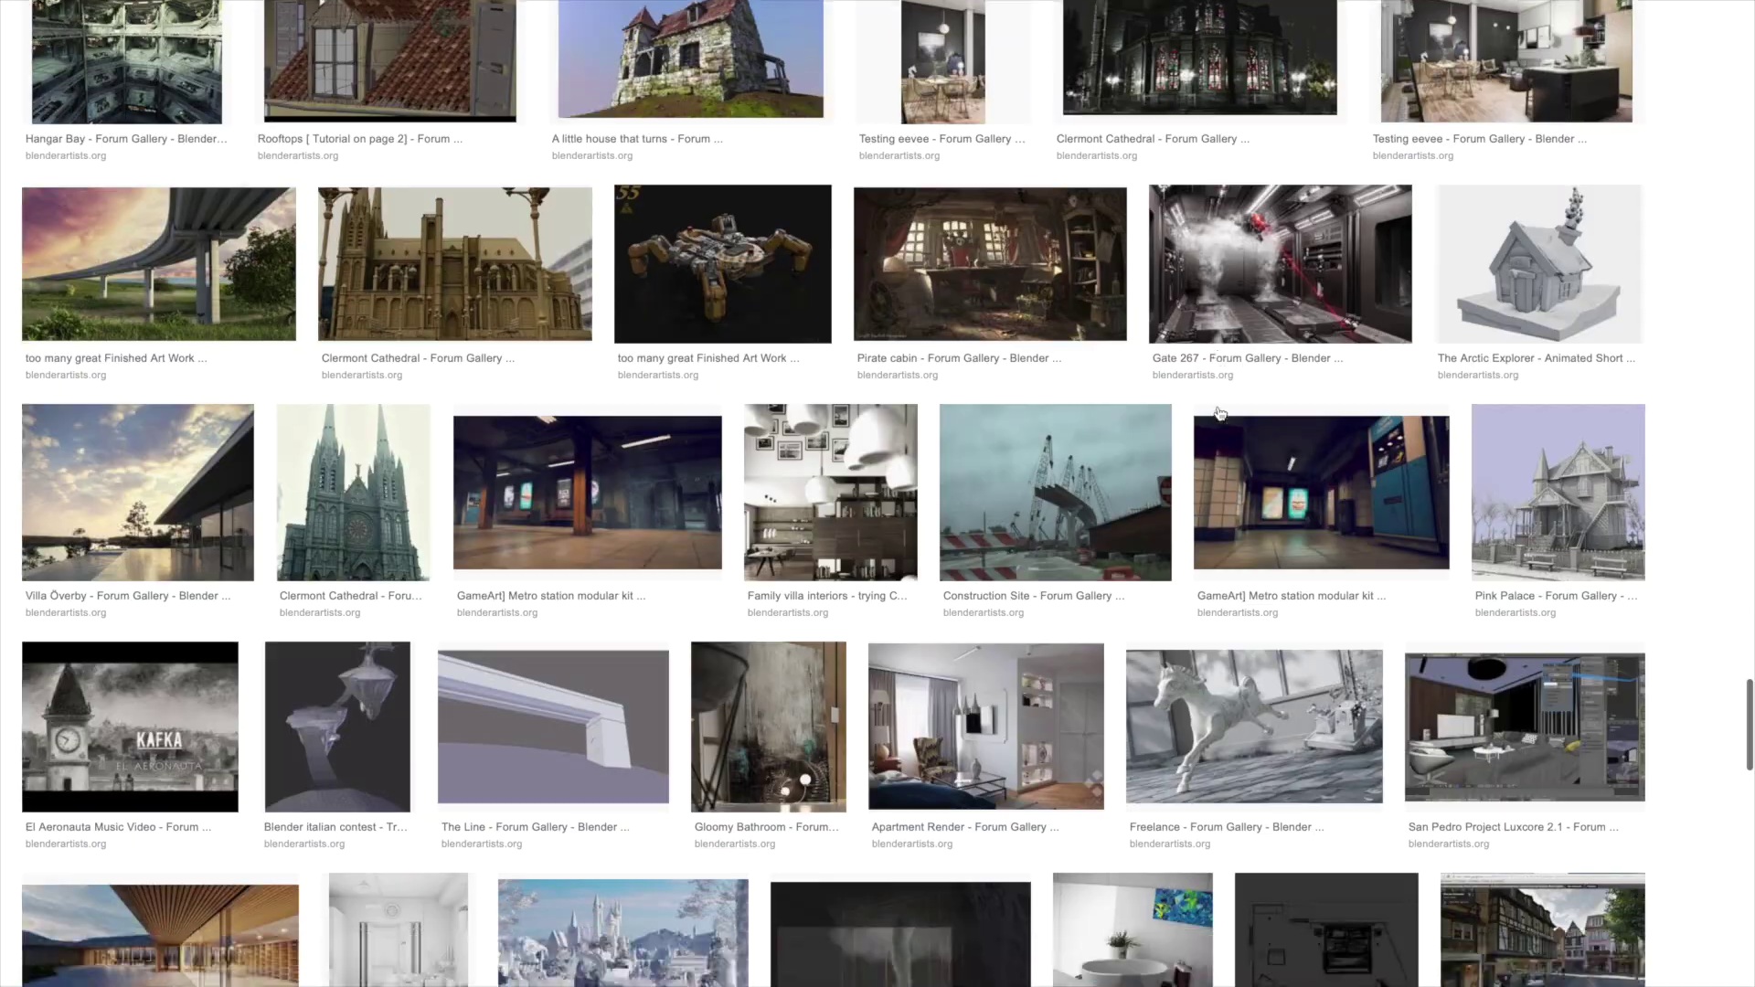
scroll(1219, 413, down, 5)
click(161, 443)
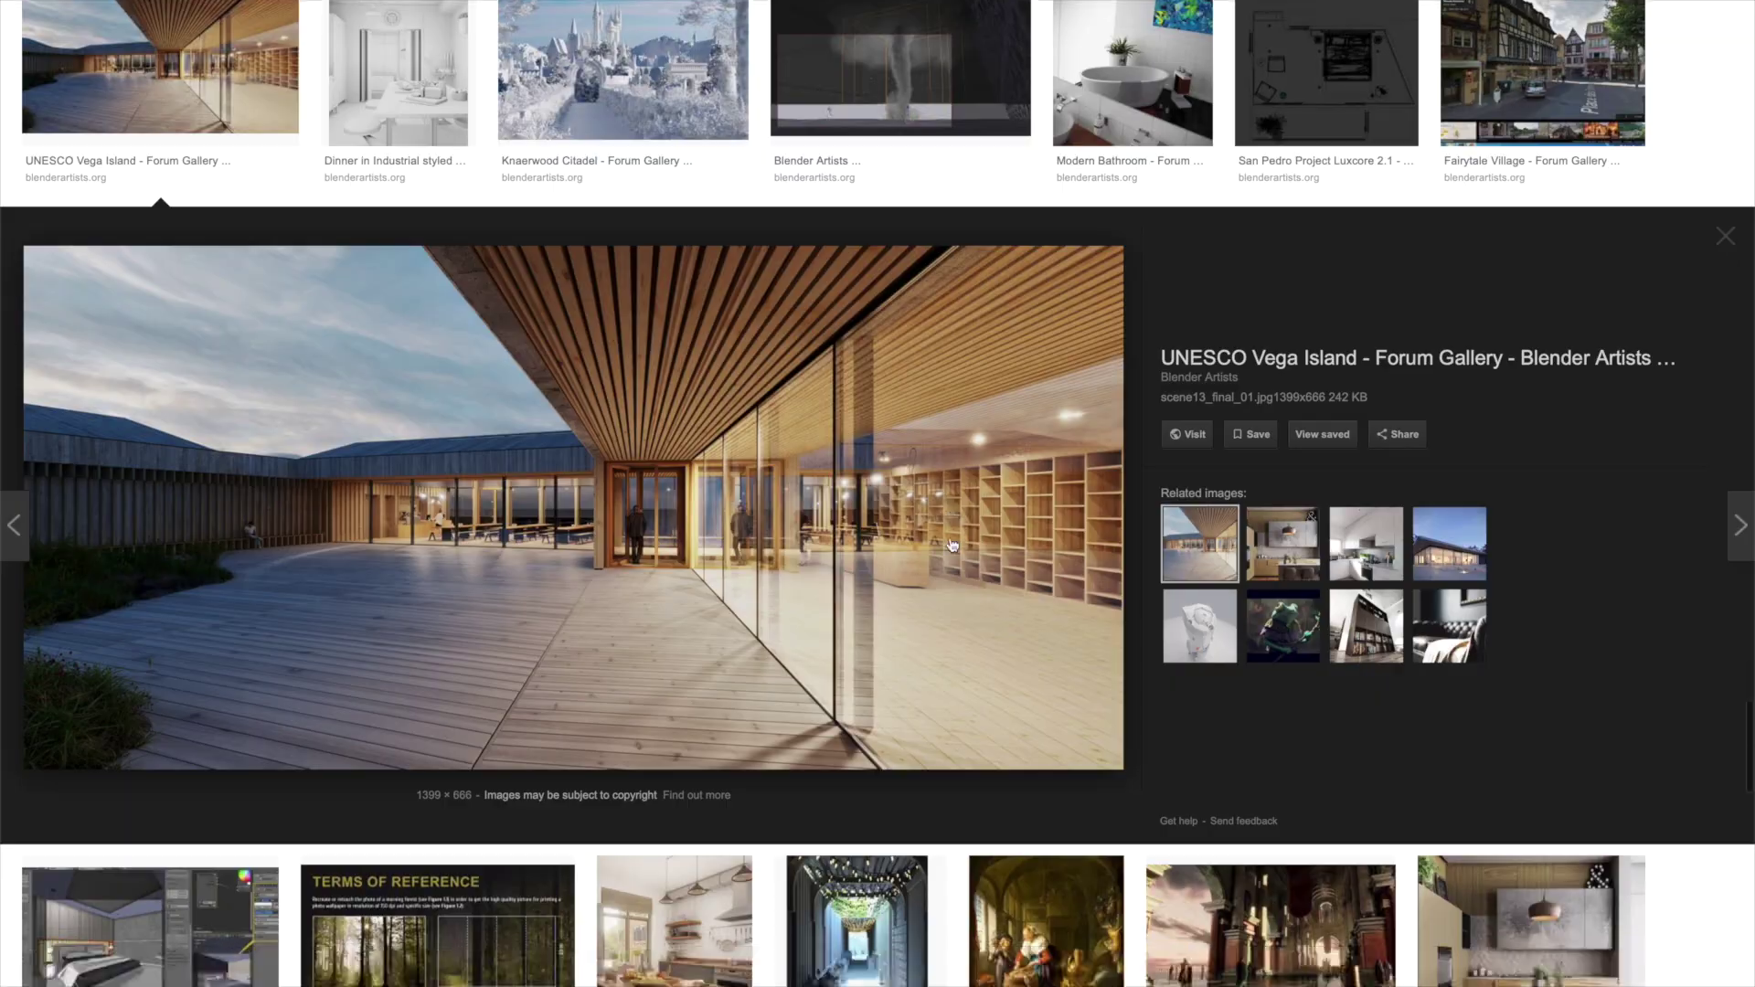
scroll(952, 546, down, 15)
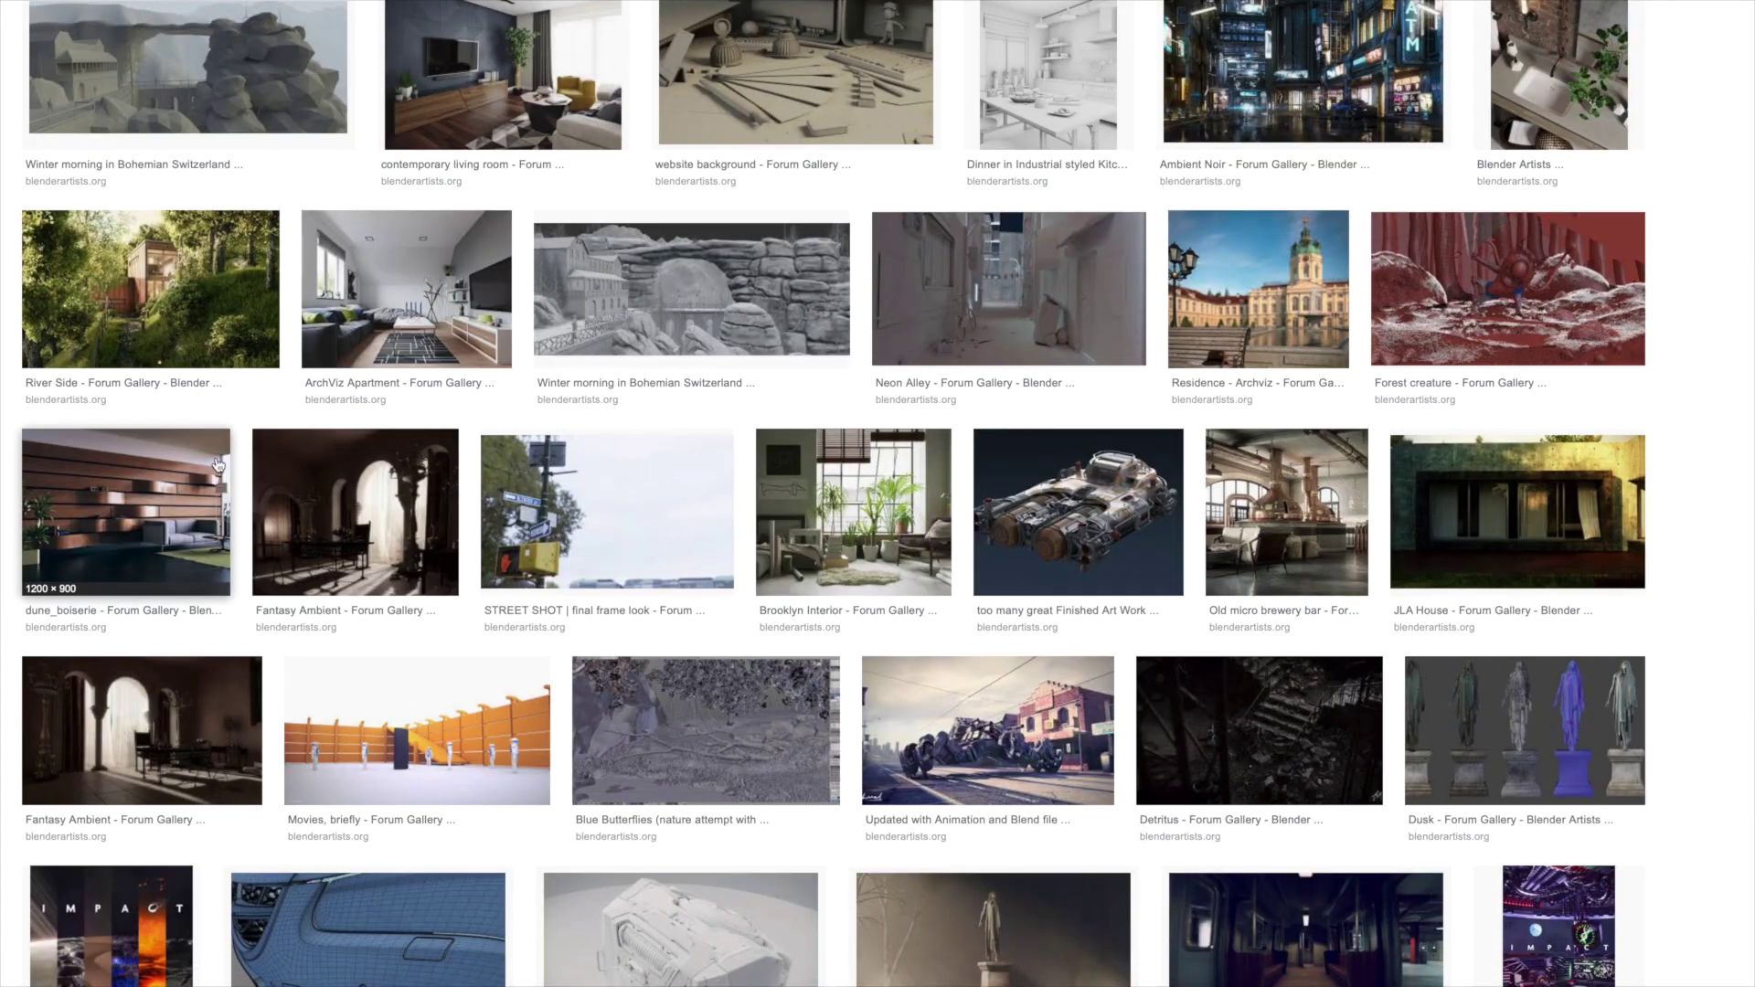
click(218, 466)
scroll(180, 135, down, 15)
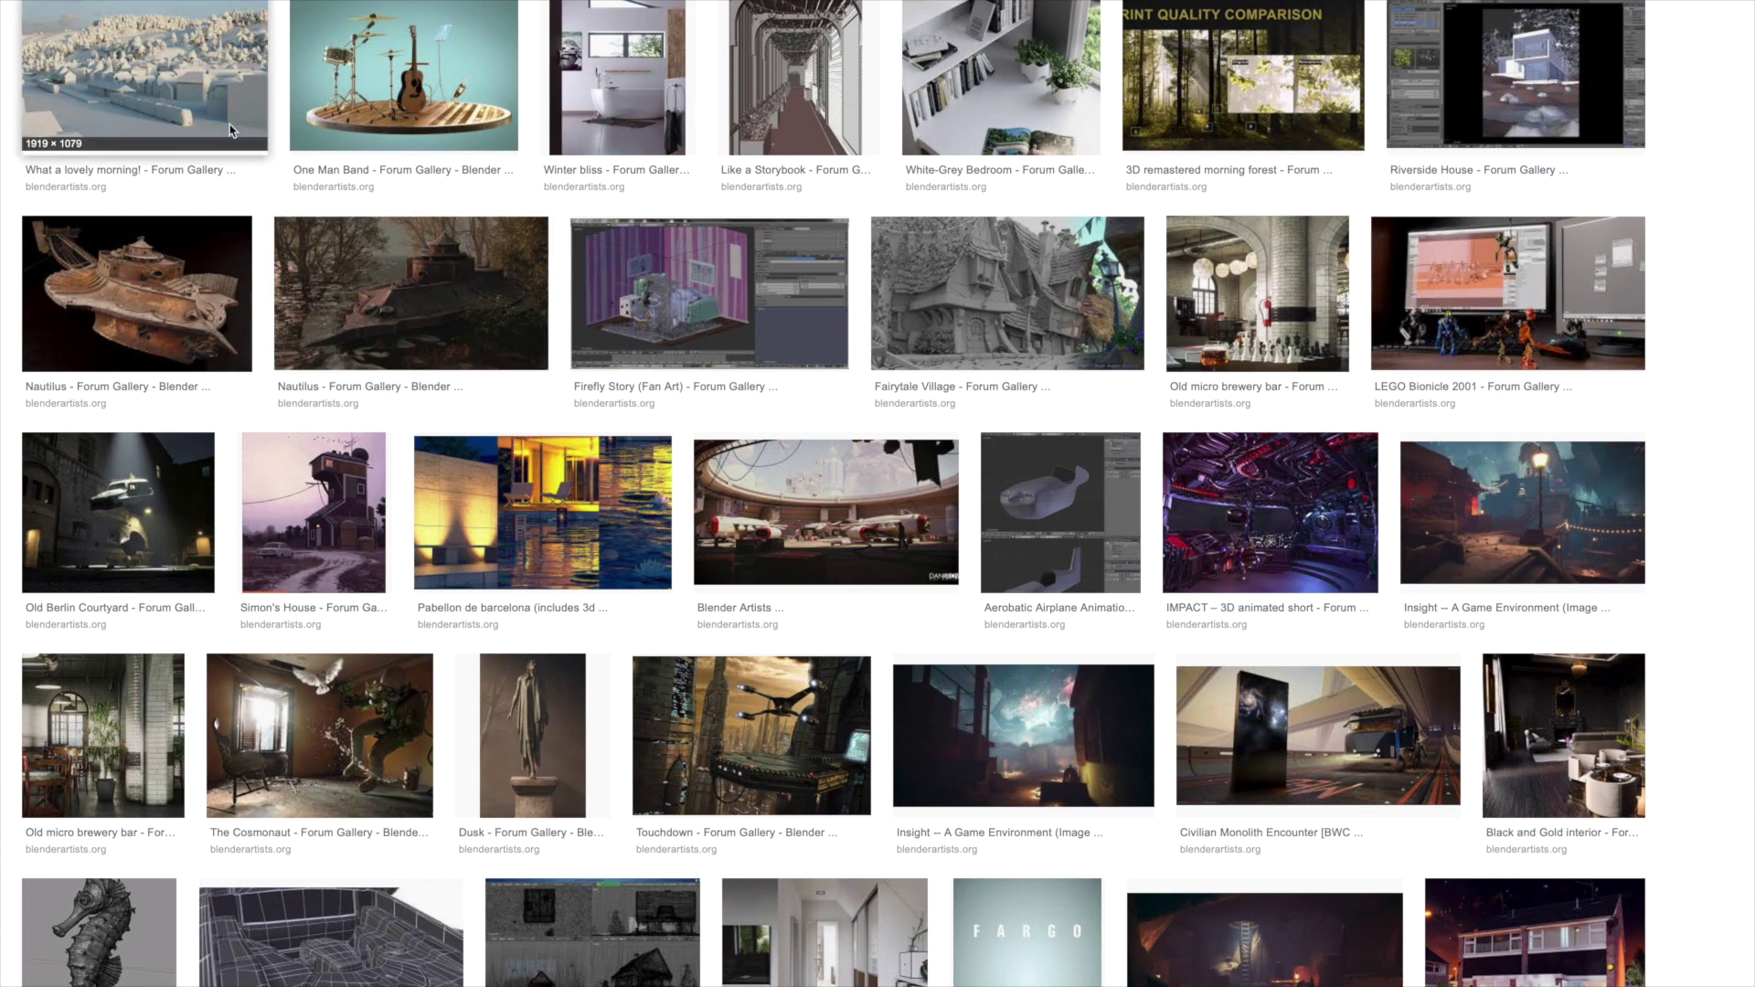
click(231, 130)
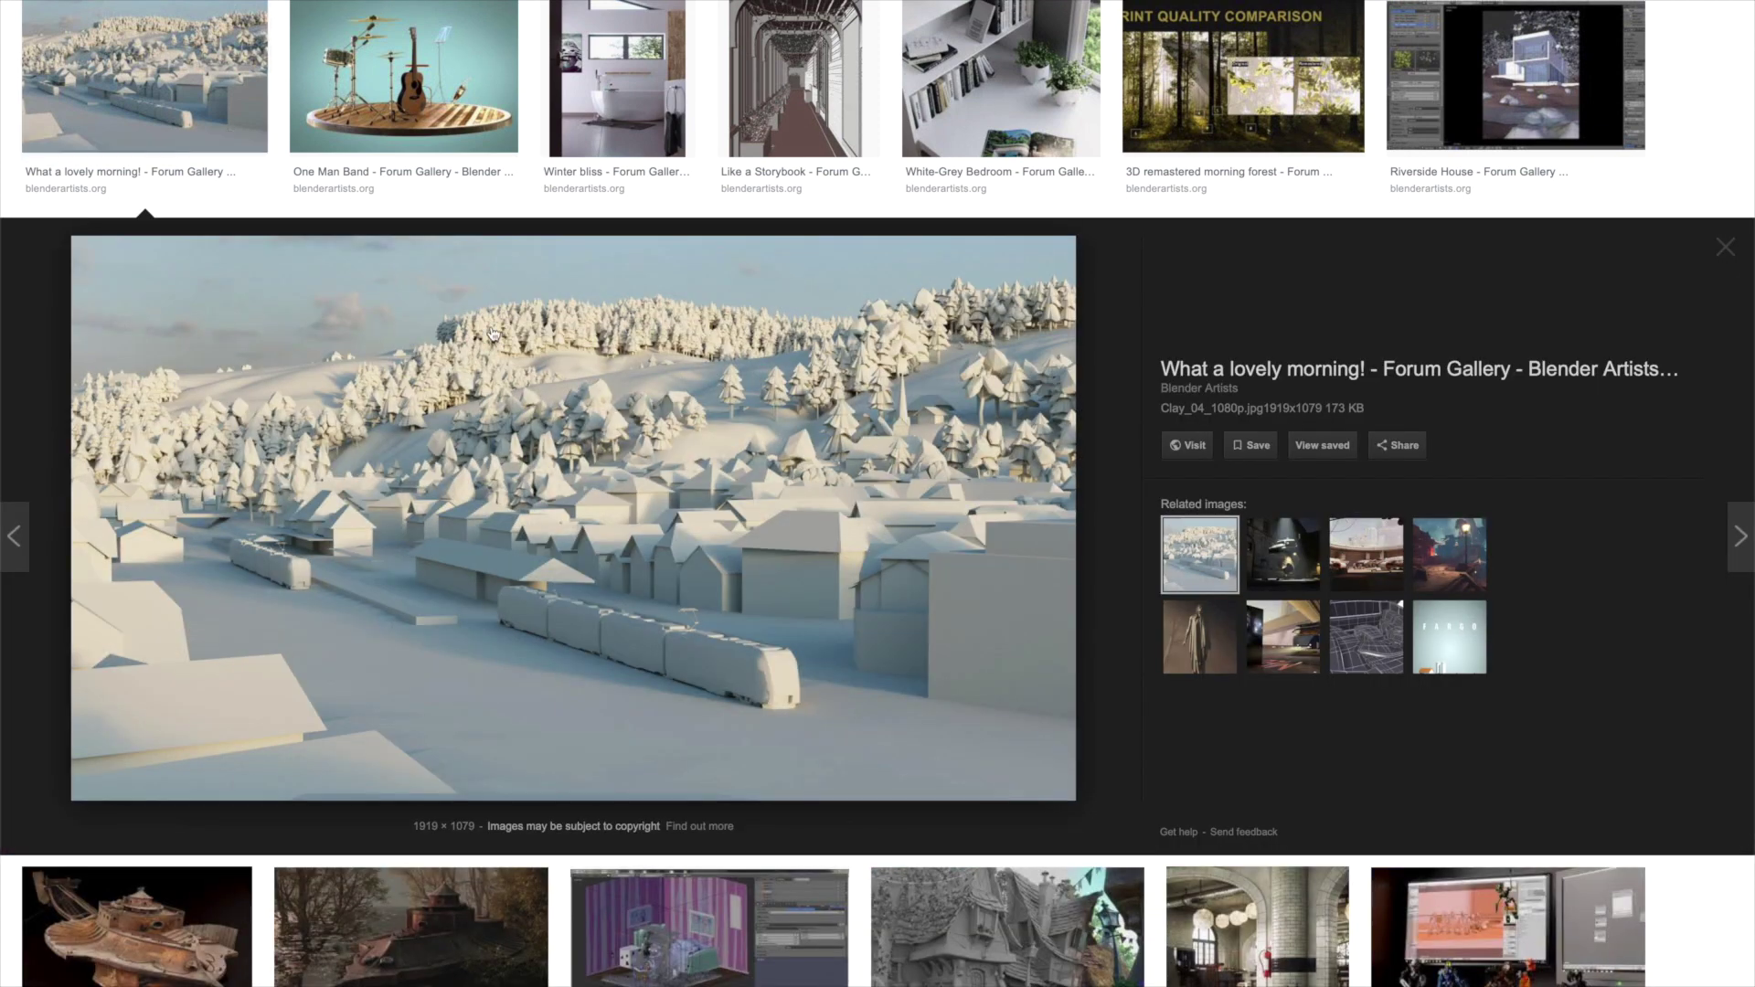
scroll(491, 333, down, 20)
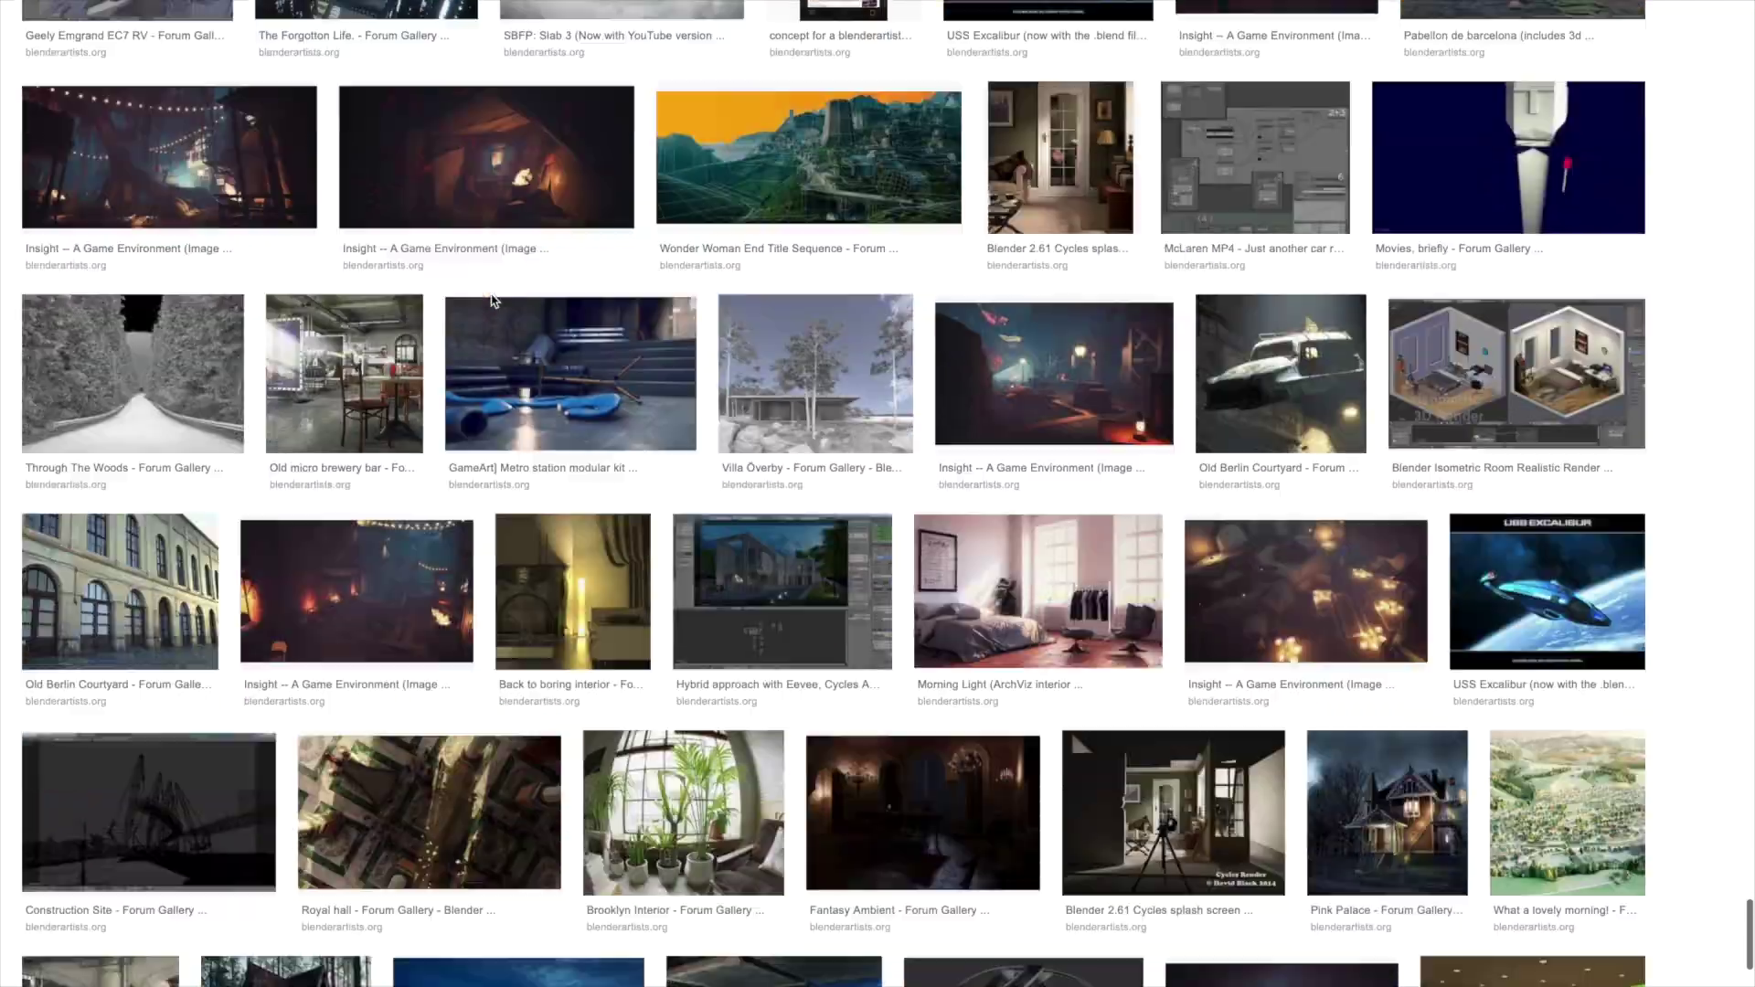
scroll(492, 300, down, 2)
click(165, 431)
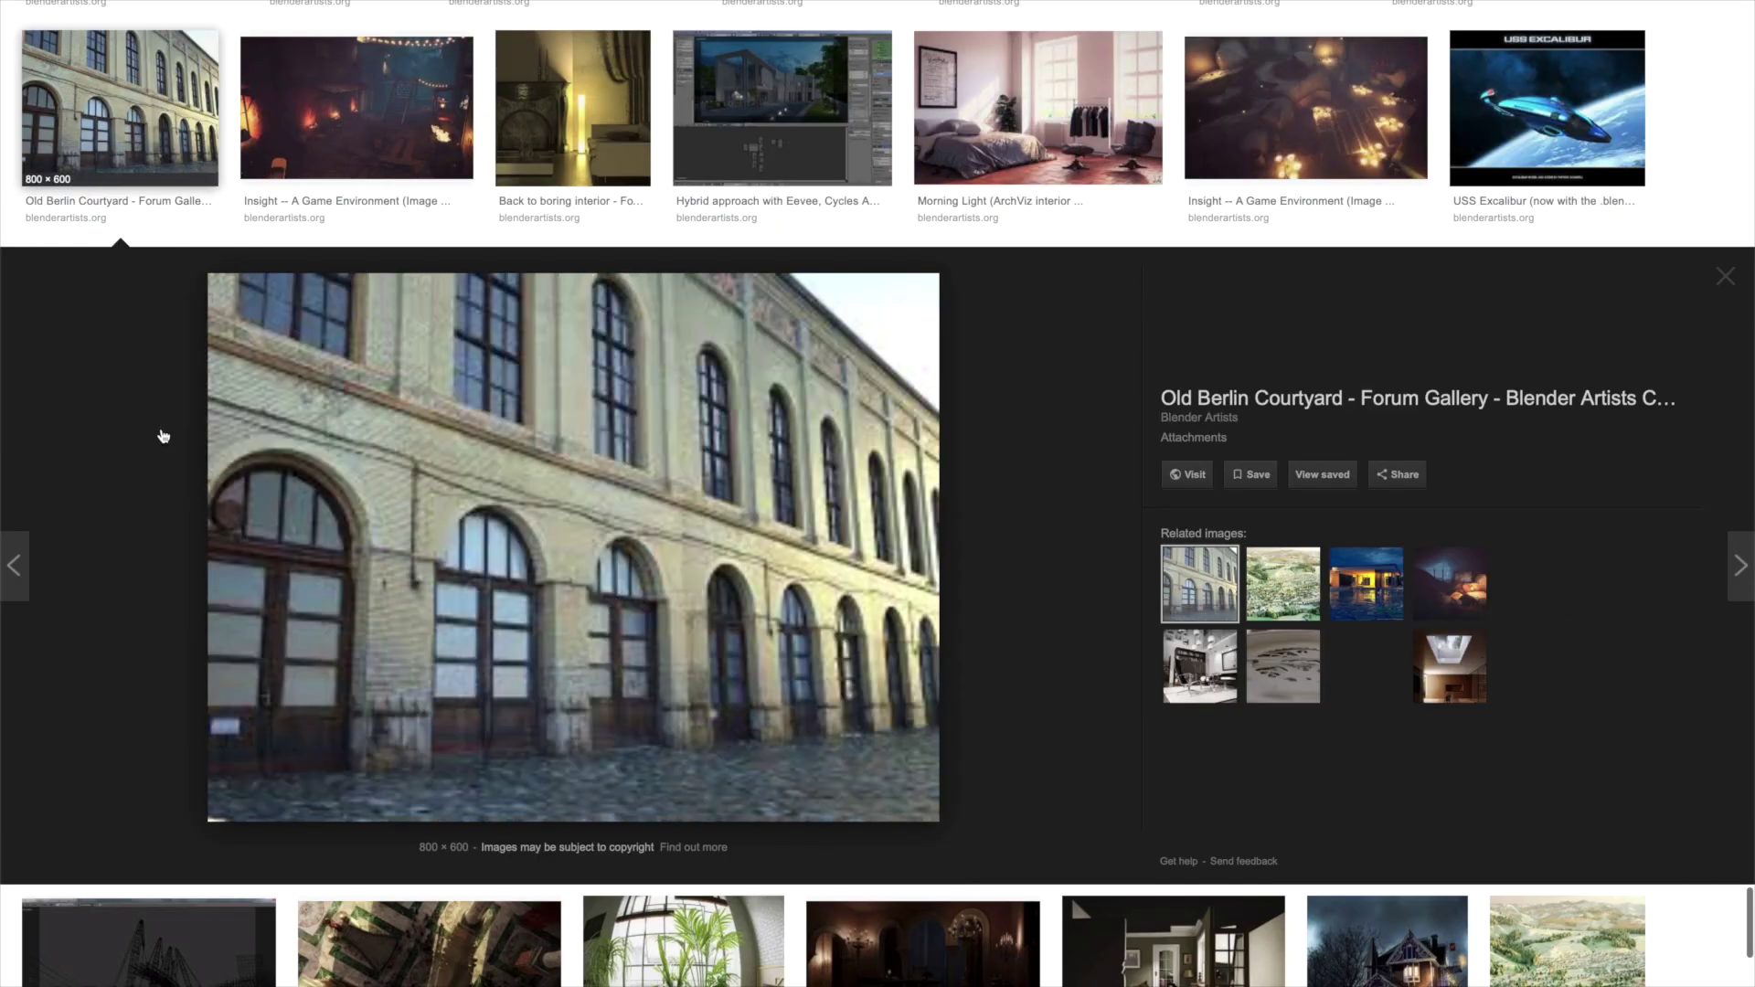
scroll(581, 613, down, 8)
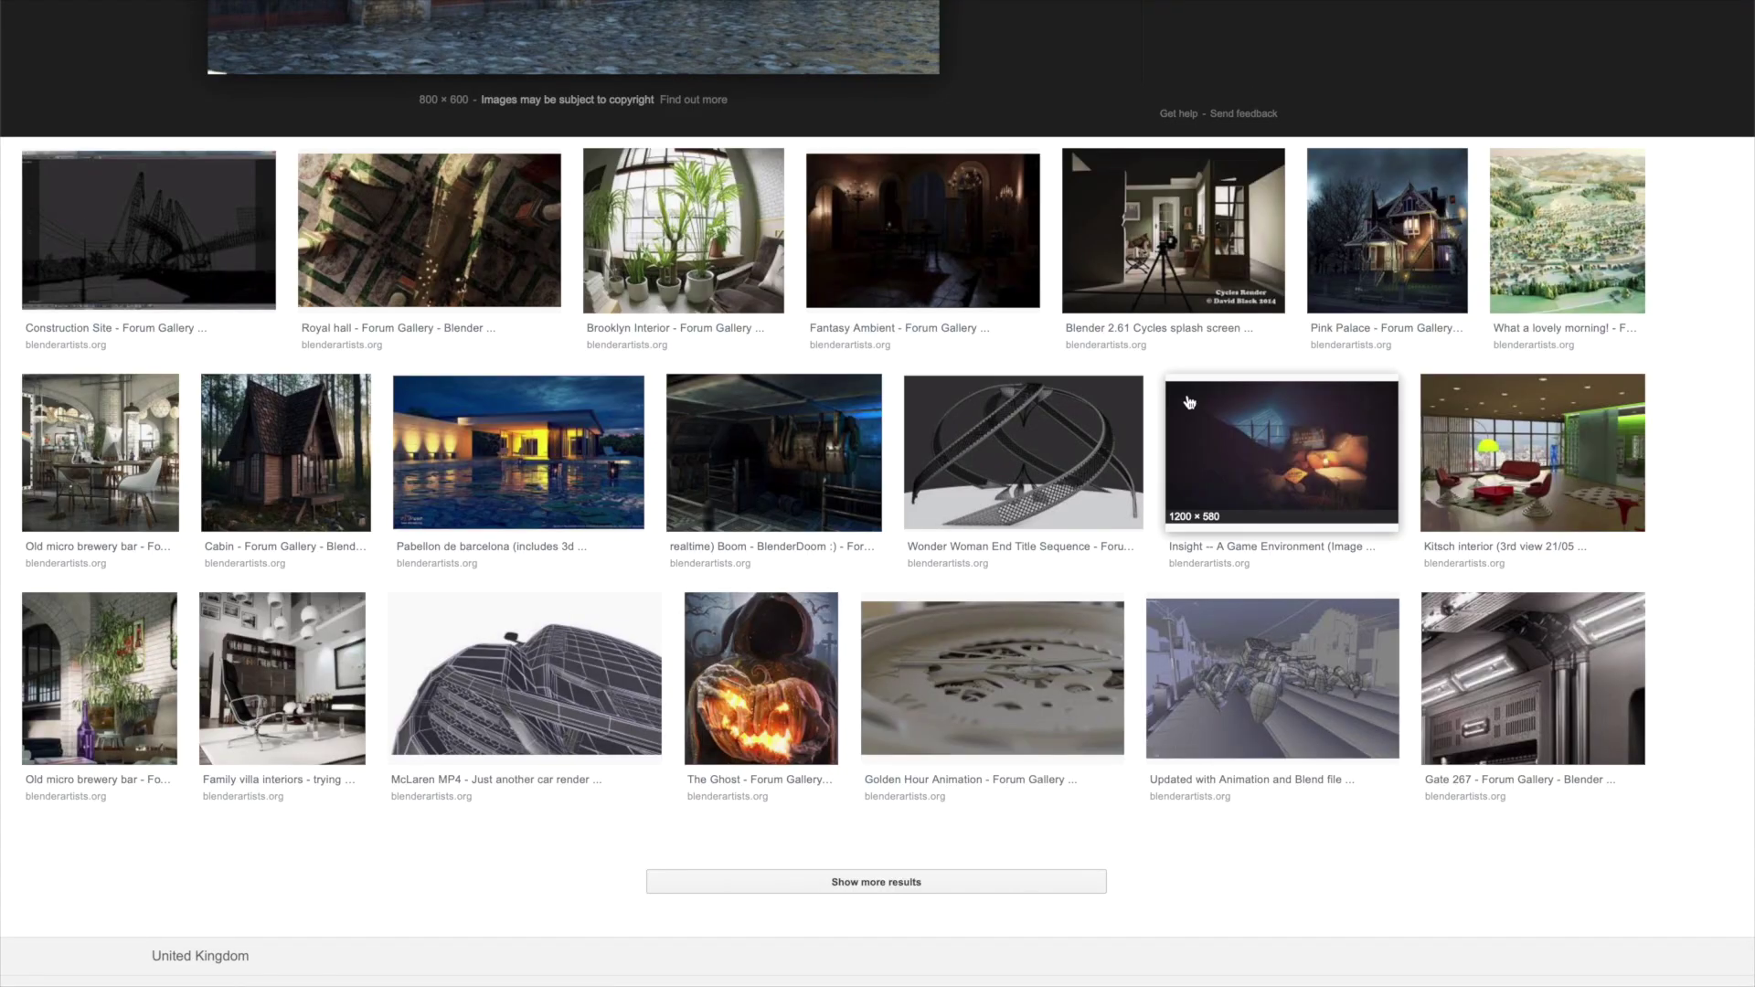
click(1151, 260)
click(722, 255)
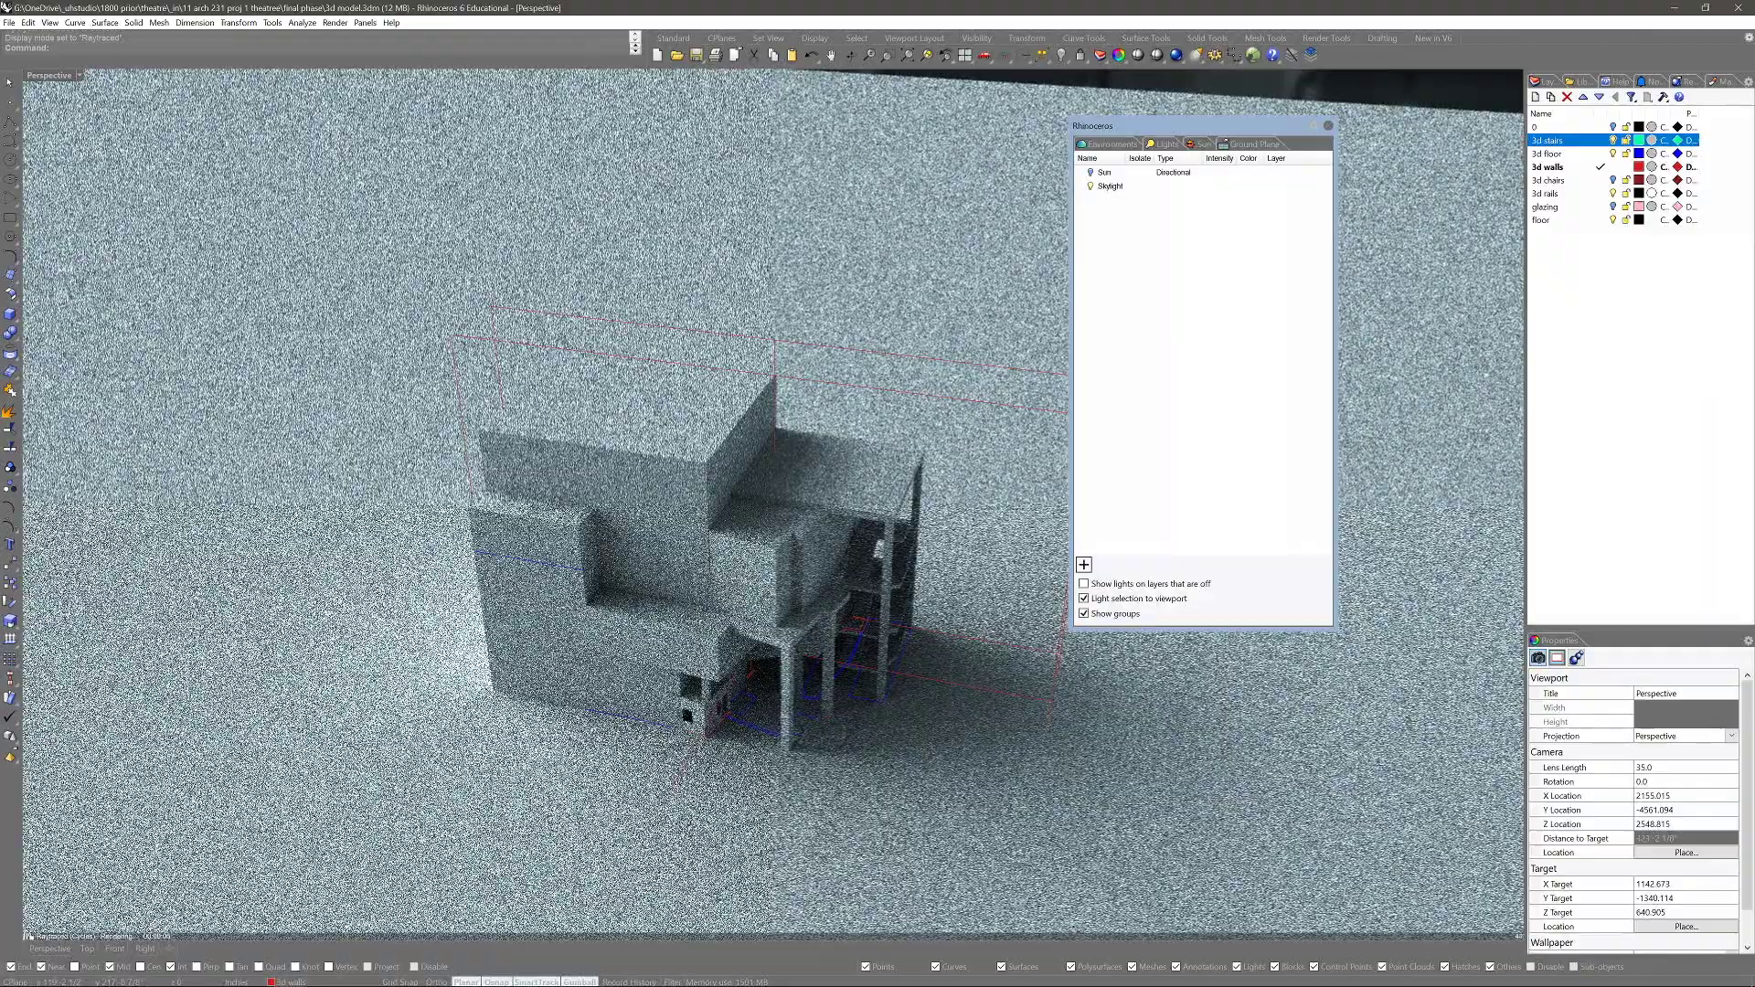
In the Raytraced view of the theatre, rotate the BCN Airport environment to 150.7° and set its intensity to 1.5
scroll(773, 503, up, 5)
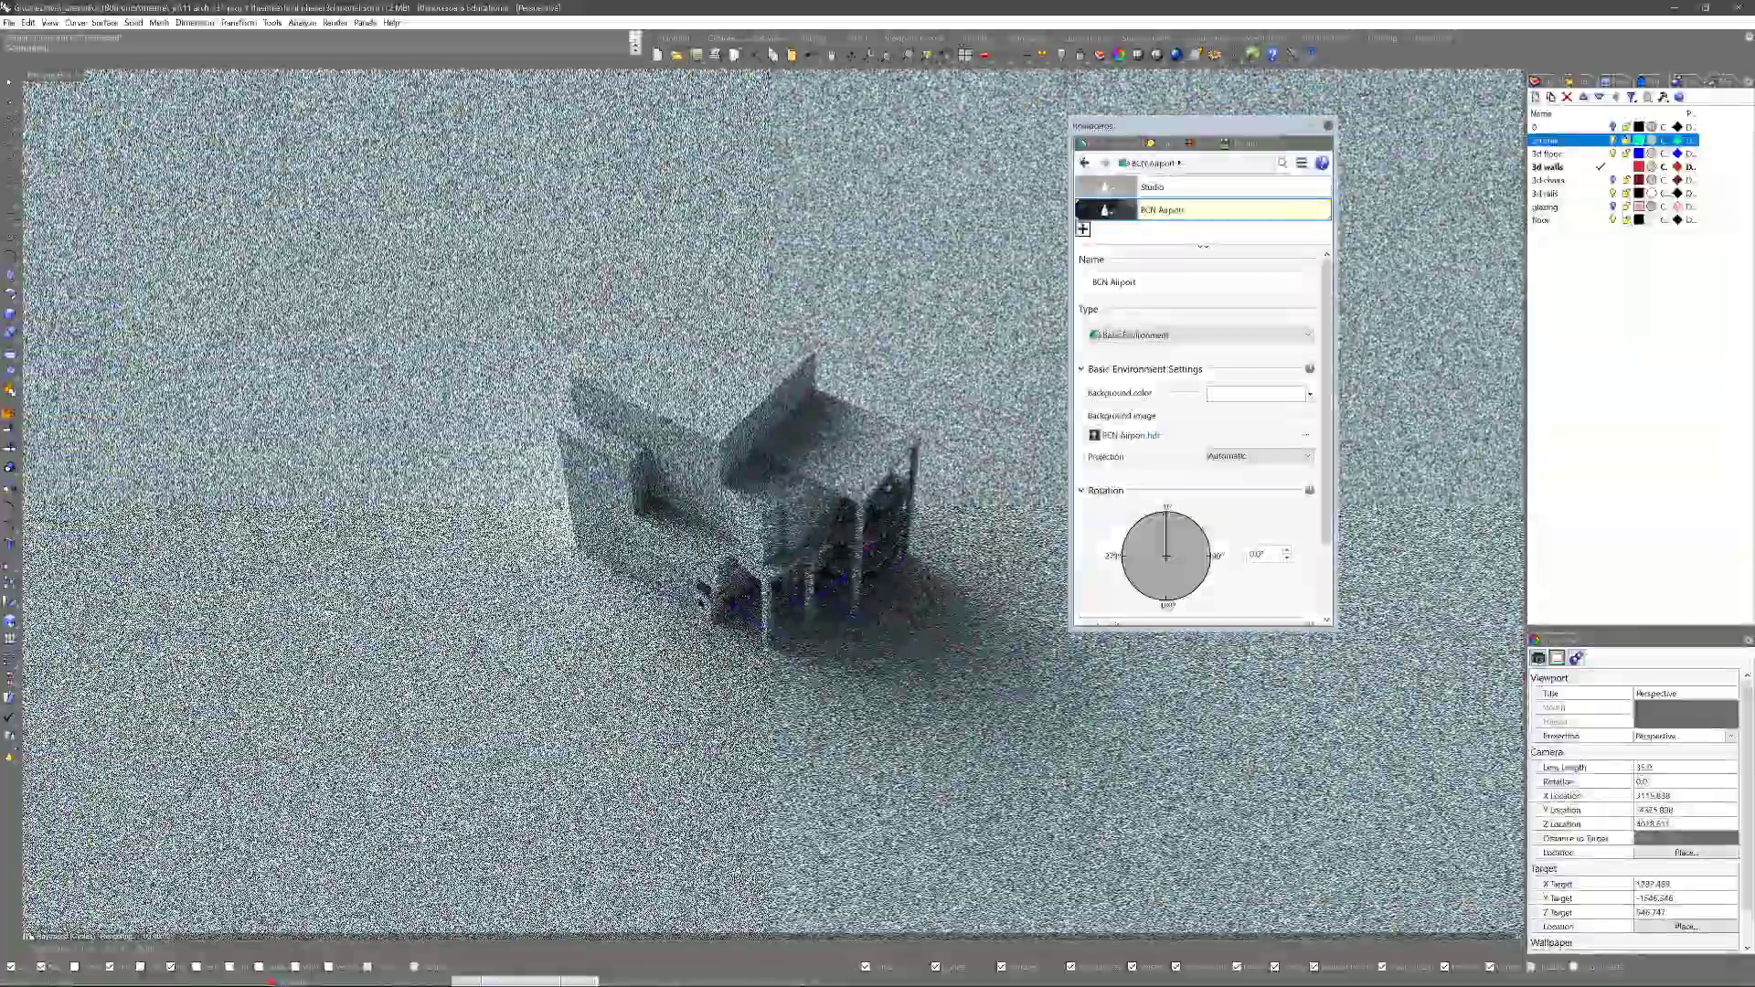
drag(1167, 519, 1186, 592)
scroll(1199, 434, down, 3)
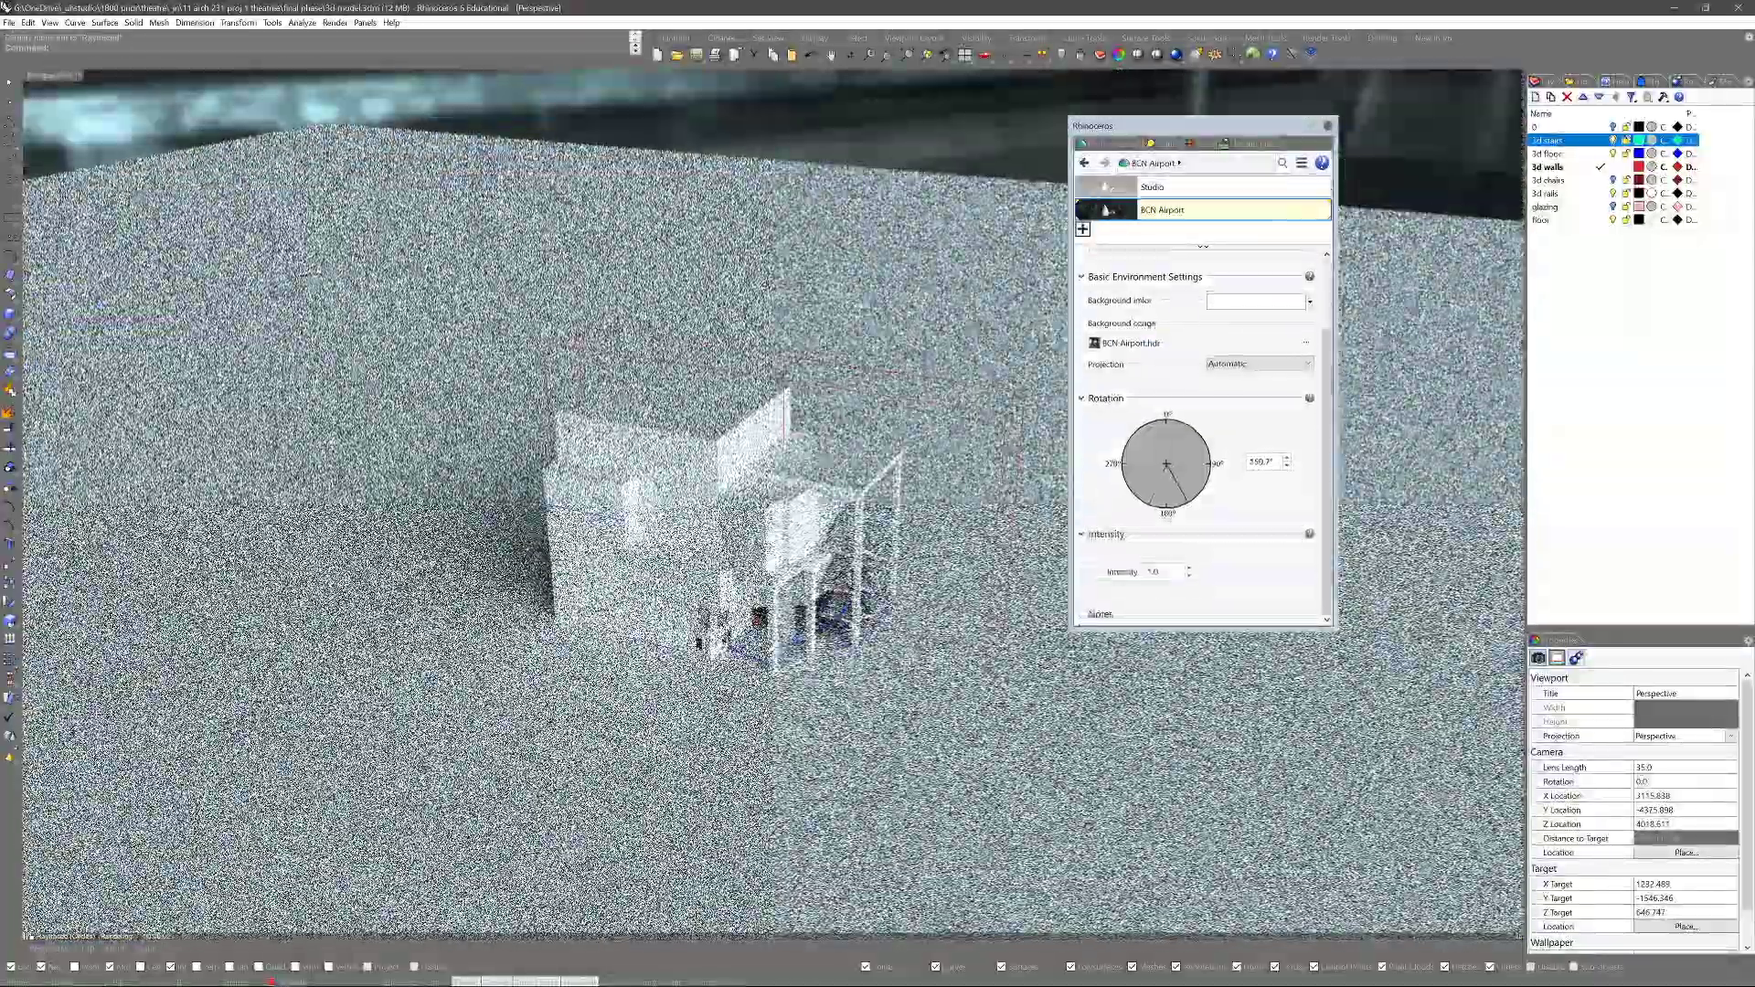
double_click(1153, 571)
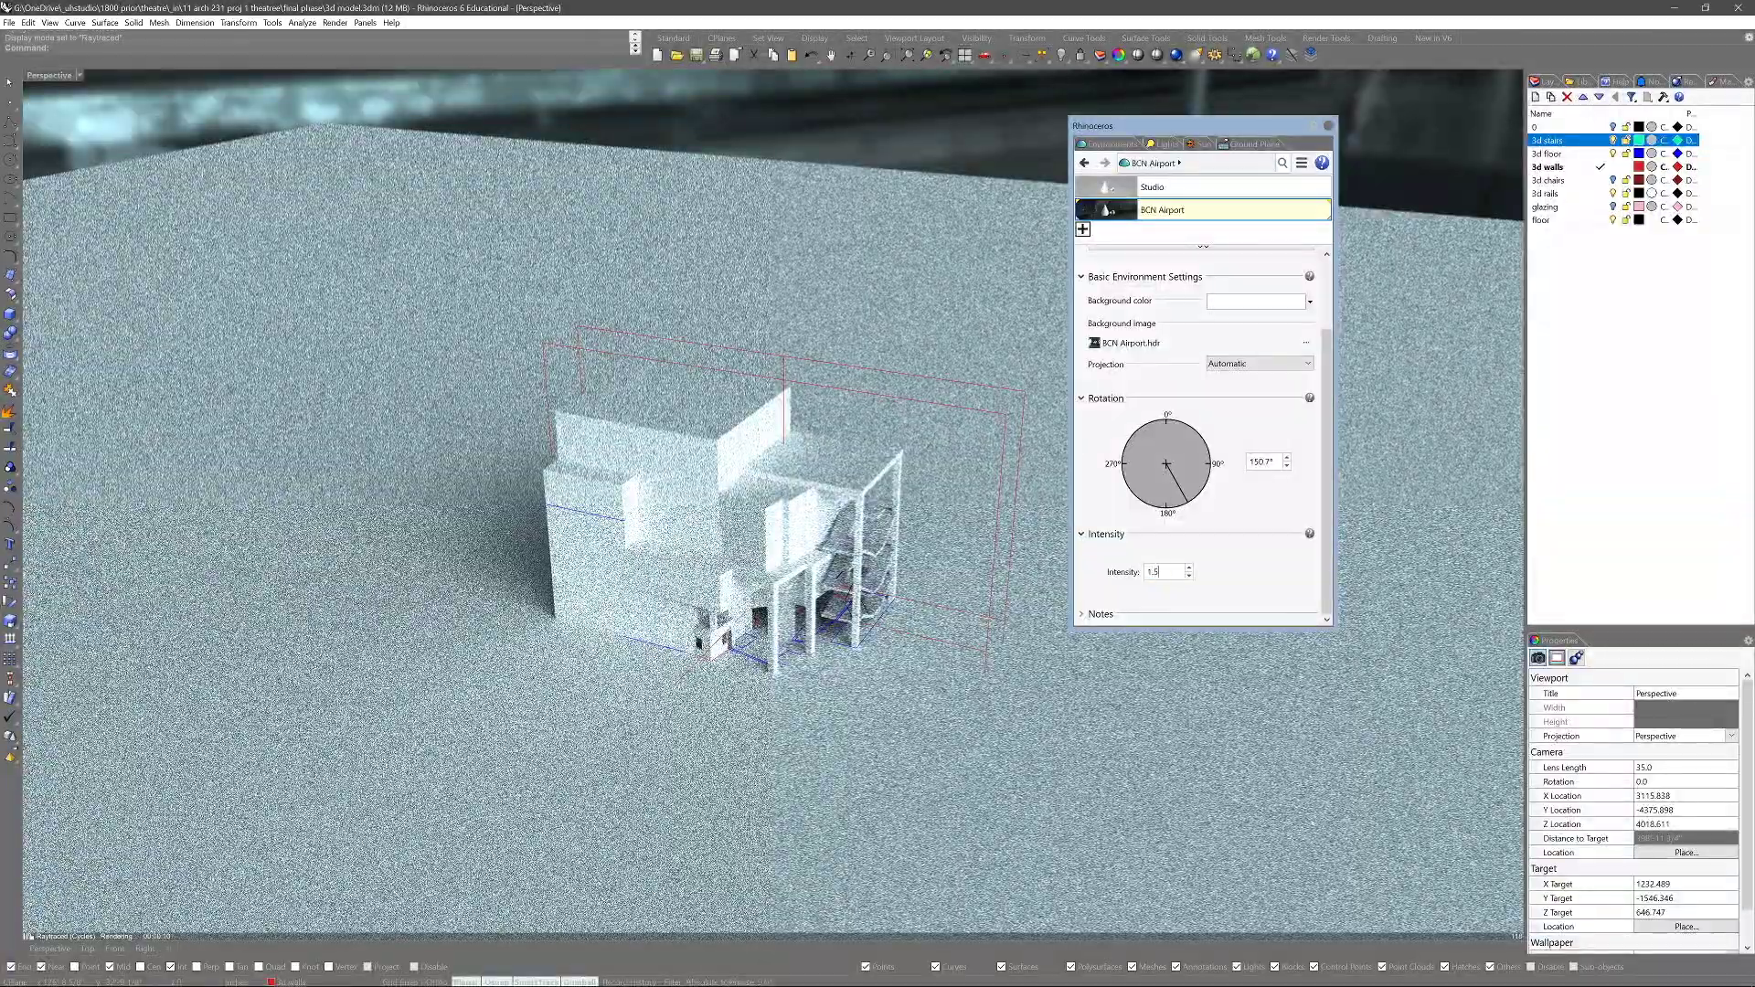
Rotate the BCN Airport environment to 55.2° and set its intensity to 1.0
scroll(768, 530, up, 4)
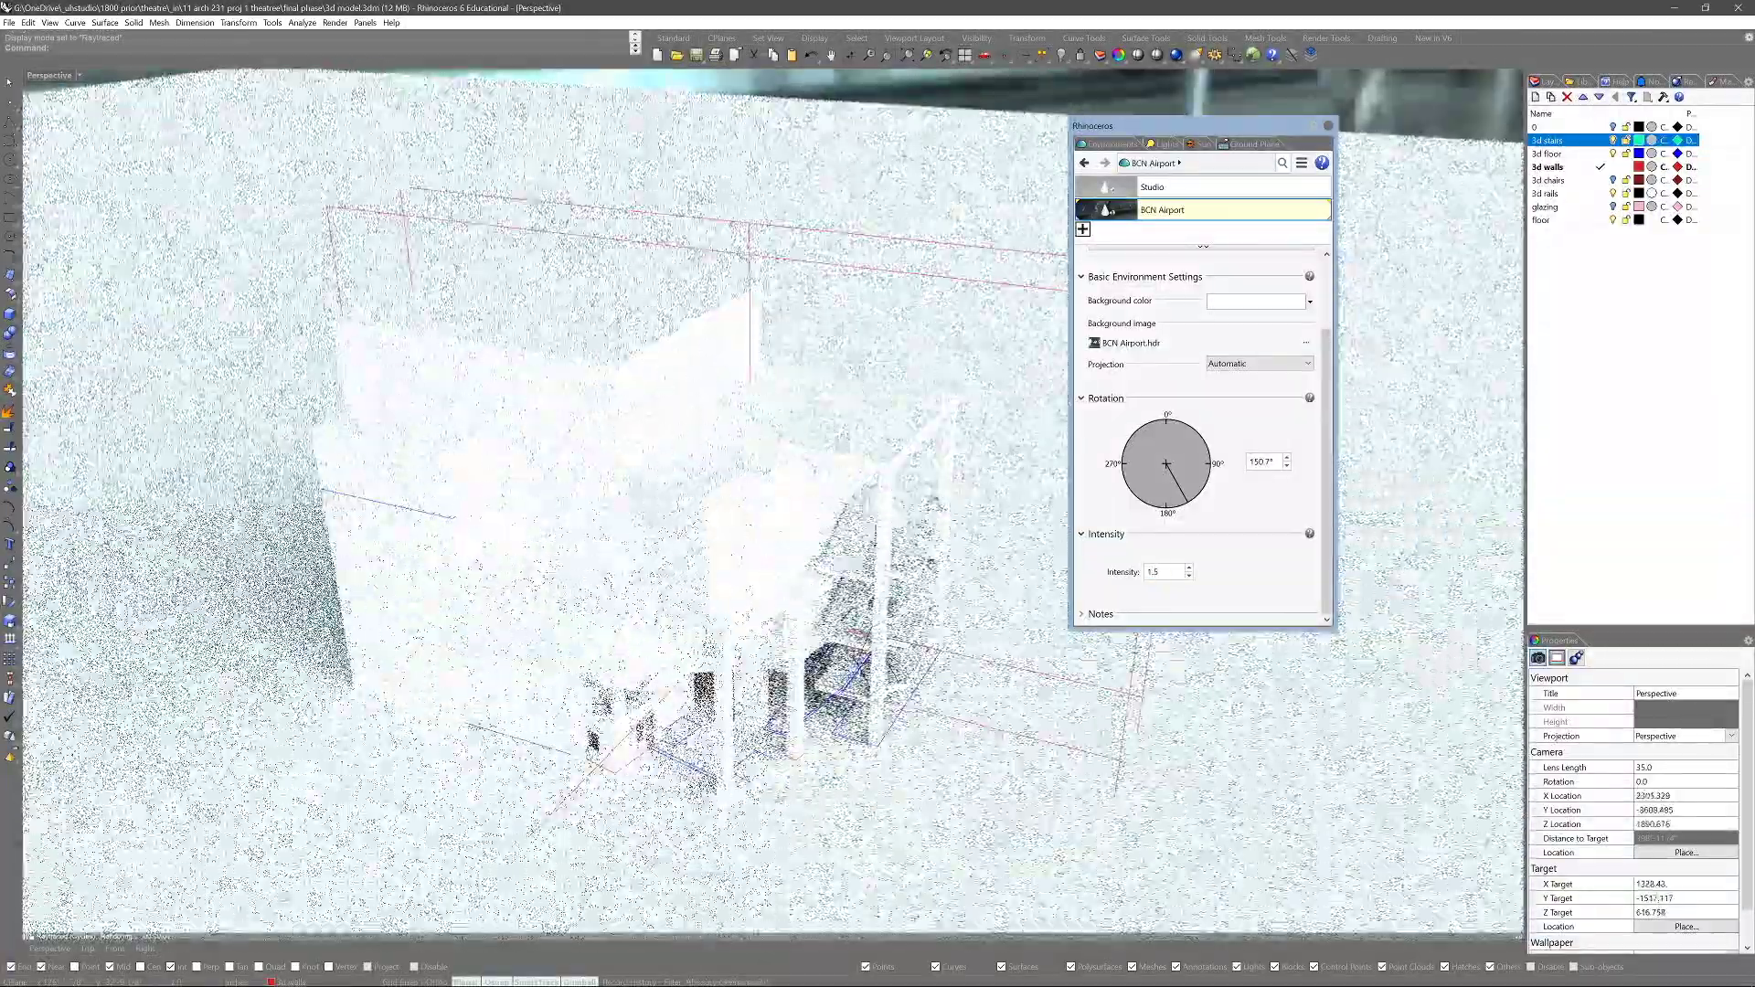
drag(1187, 502, 1202, 440)
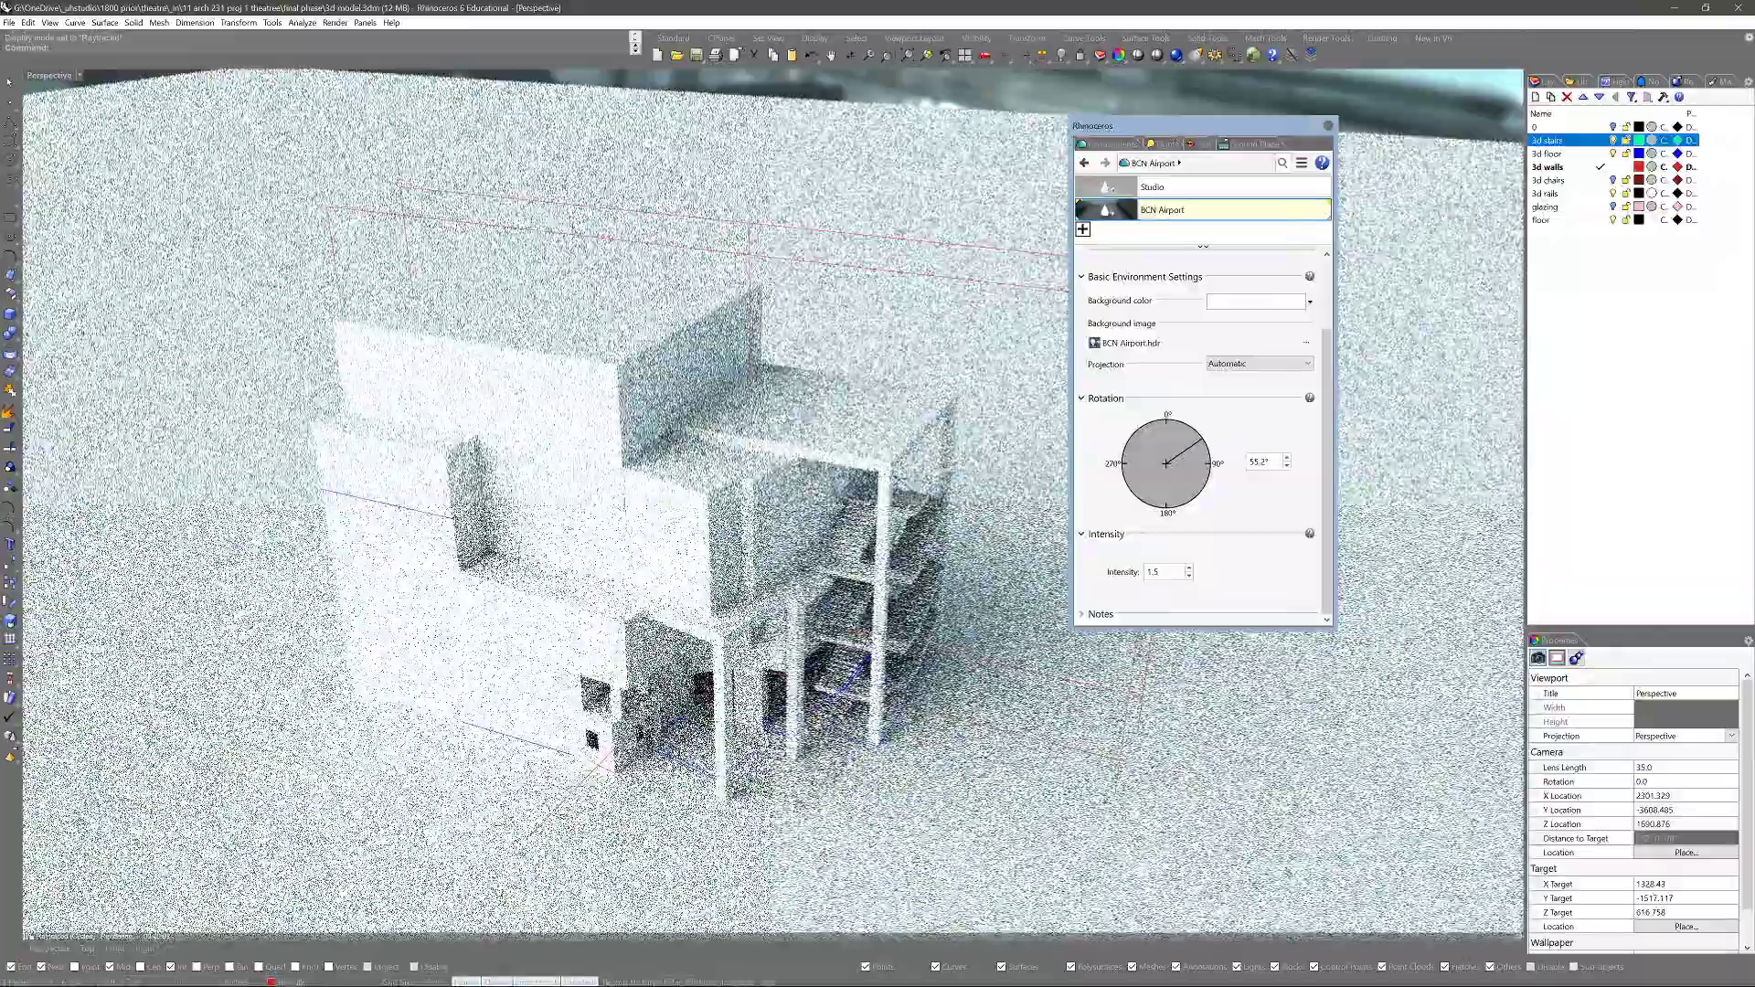
text(1)
key(Return)
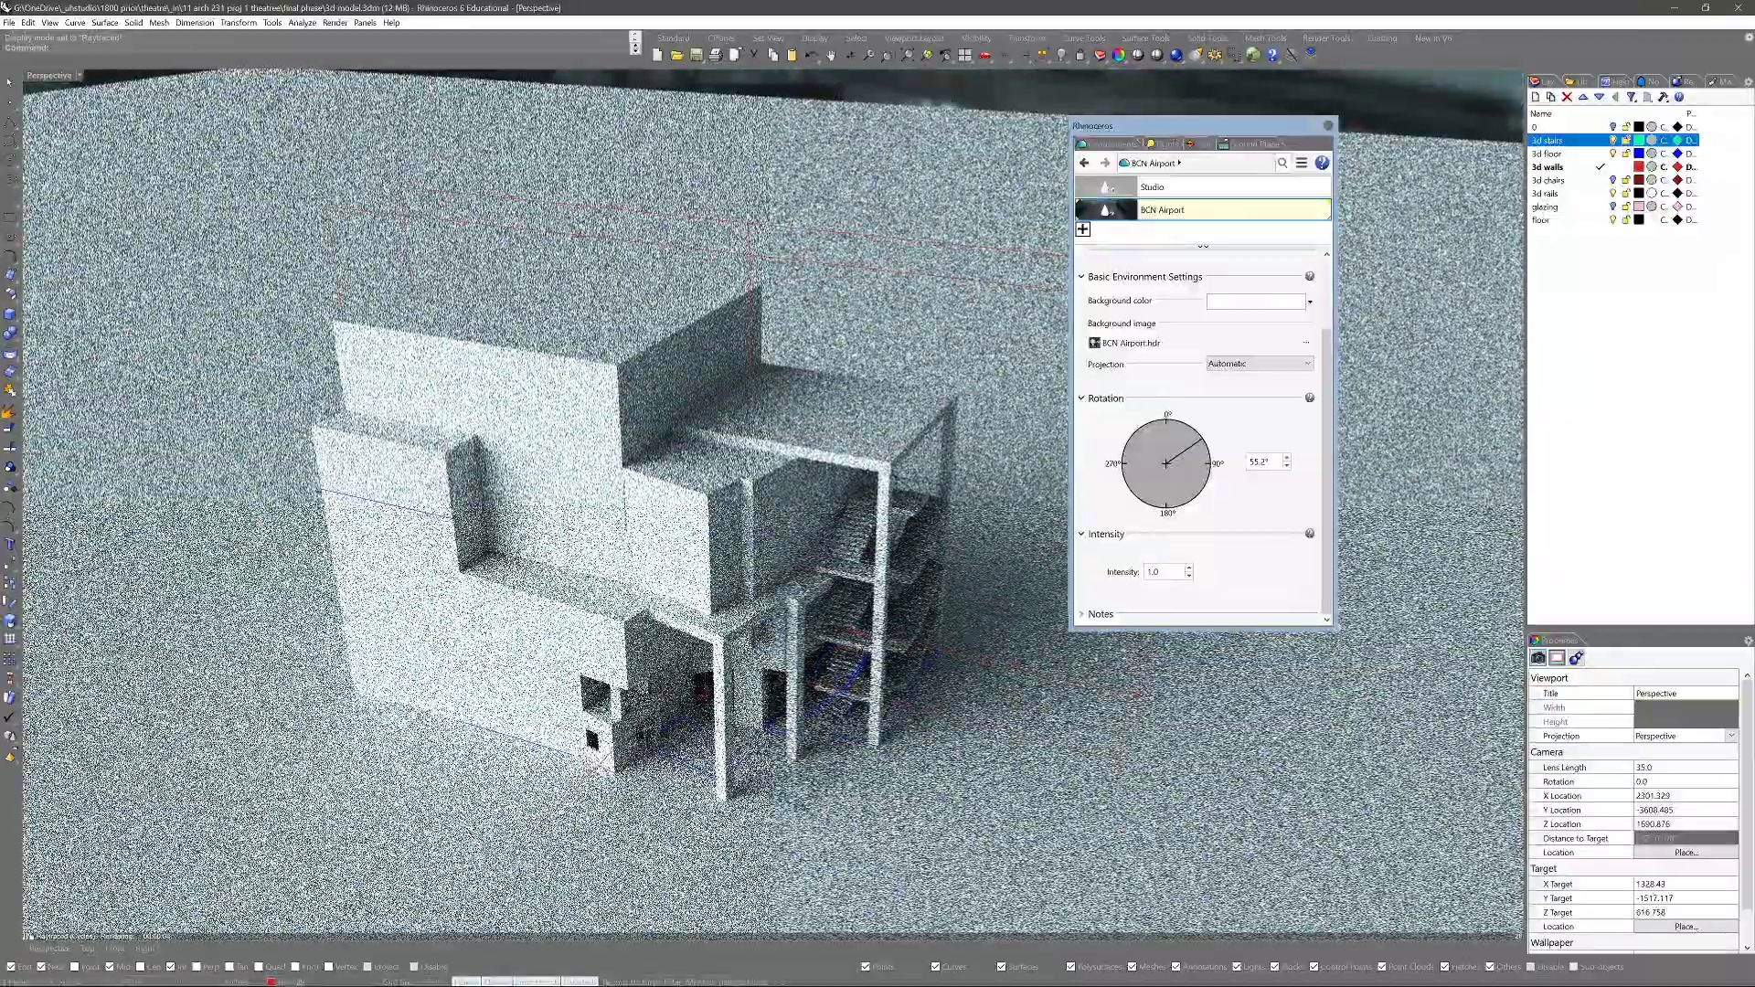
Render the Perspective view of the theatre and switch the viewport to Shaded display
click(1176, 55)
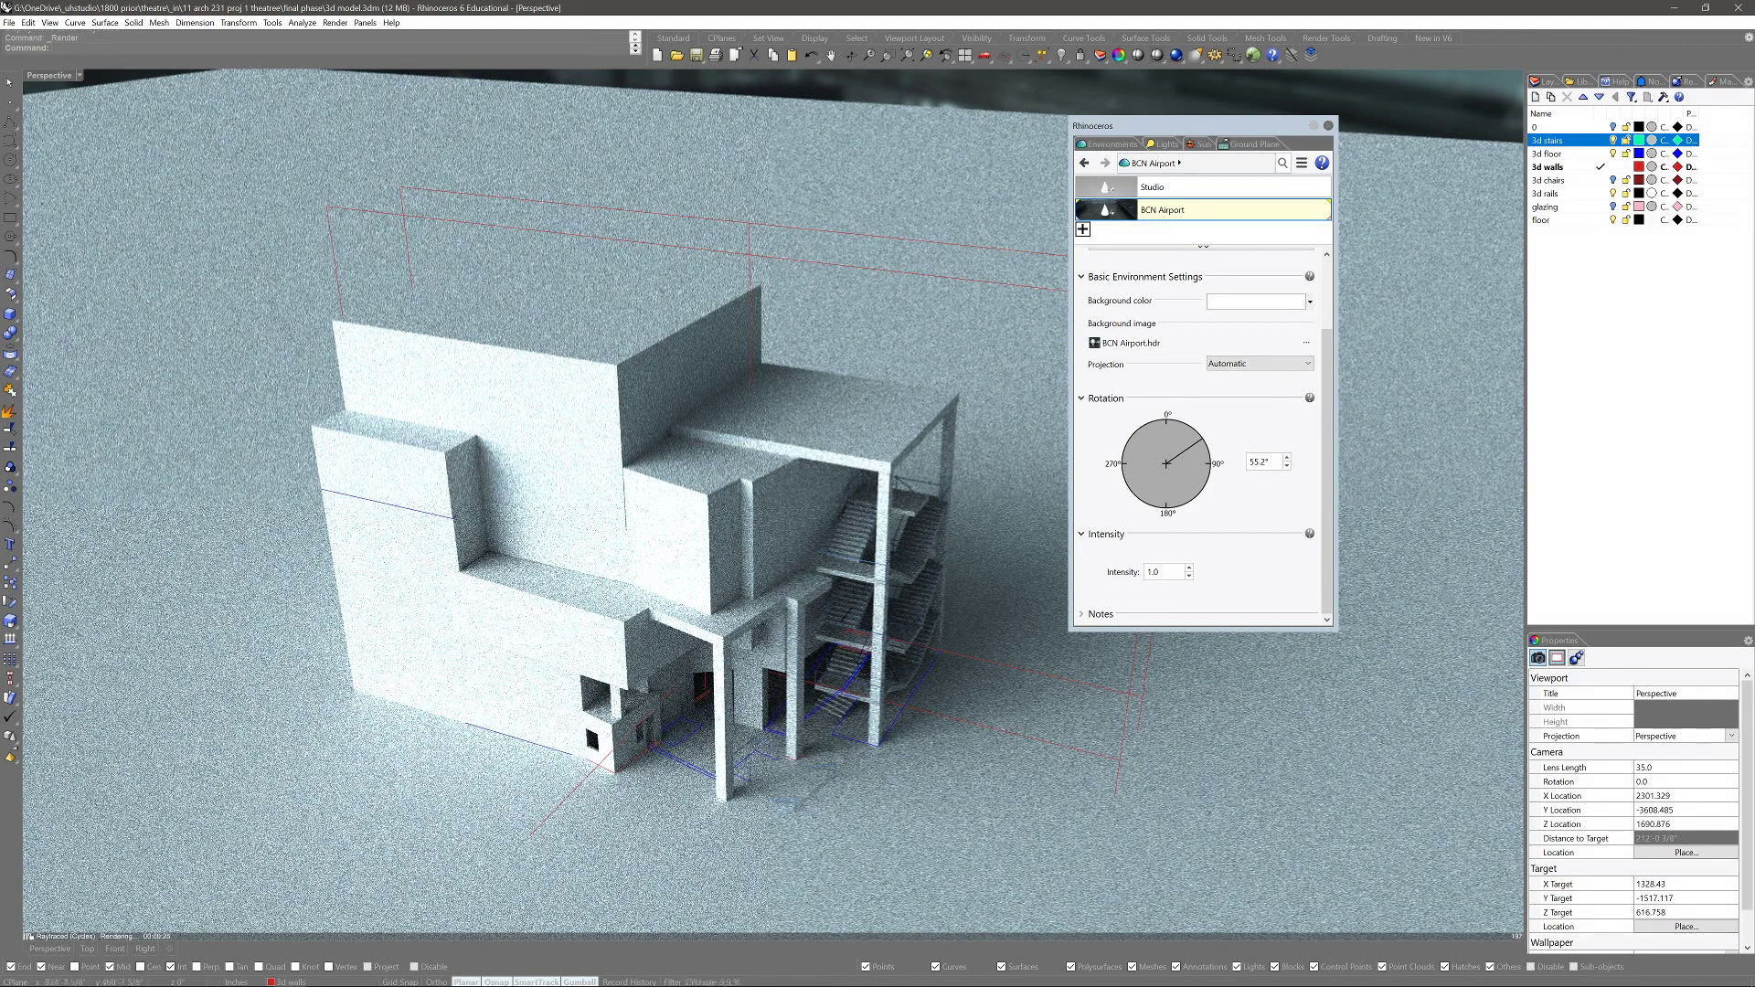
click(104, 22)
click(78, 75)
click(48, 134)
click(78, 75)
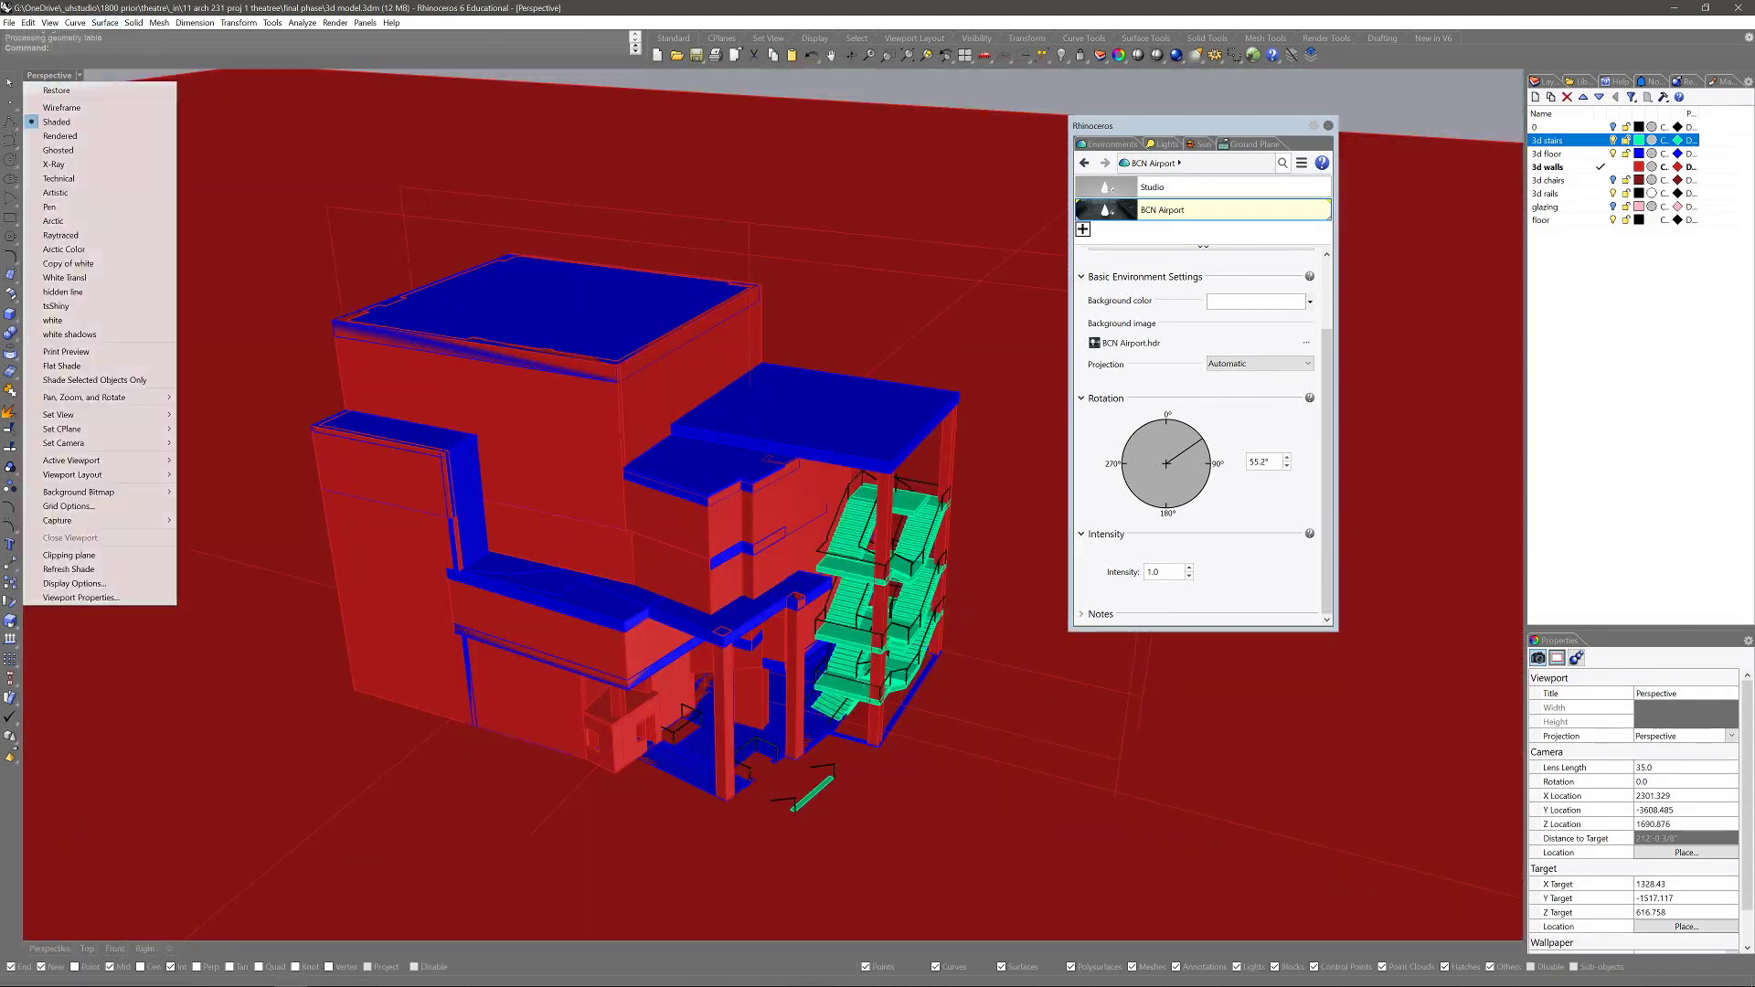
Maximize the Rhino Render window to inspect the theatre render and restore it to its floating size
key(super+Up)
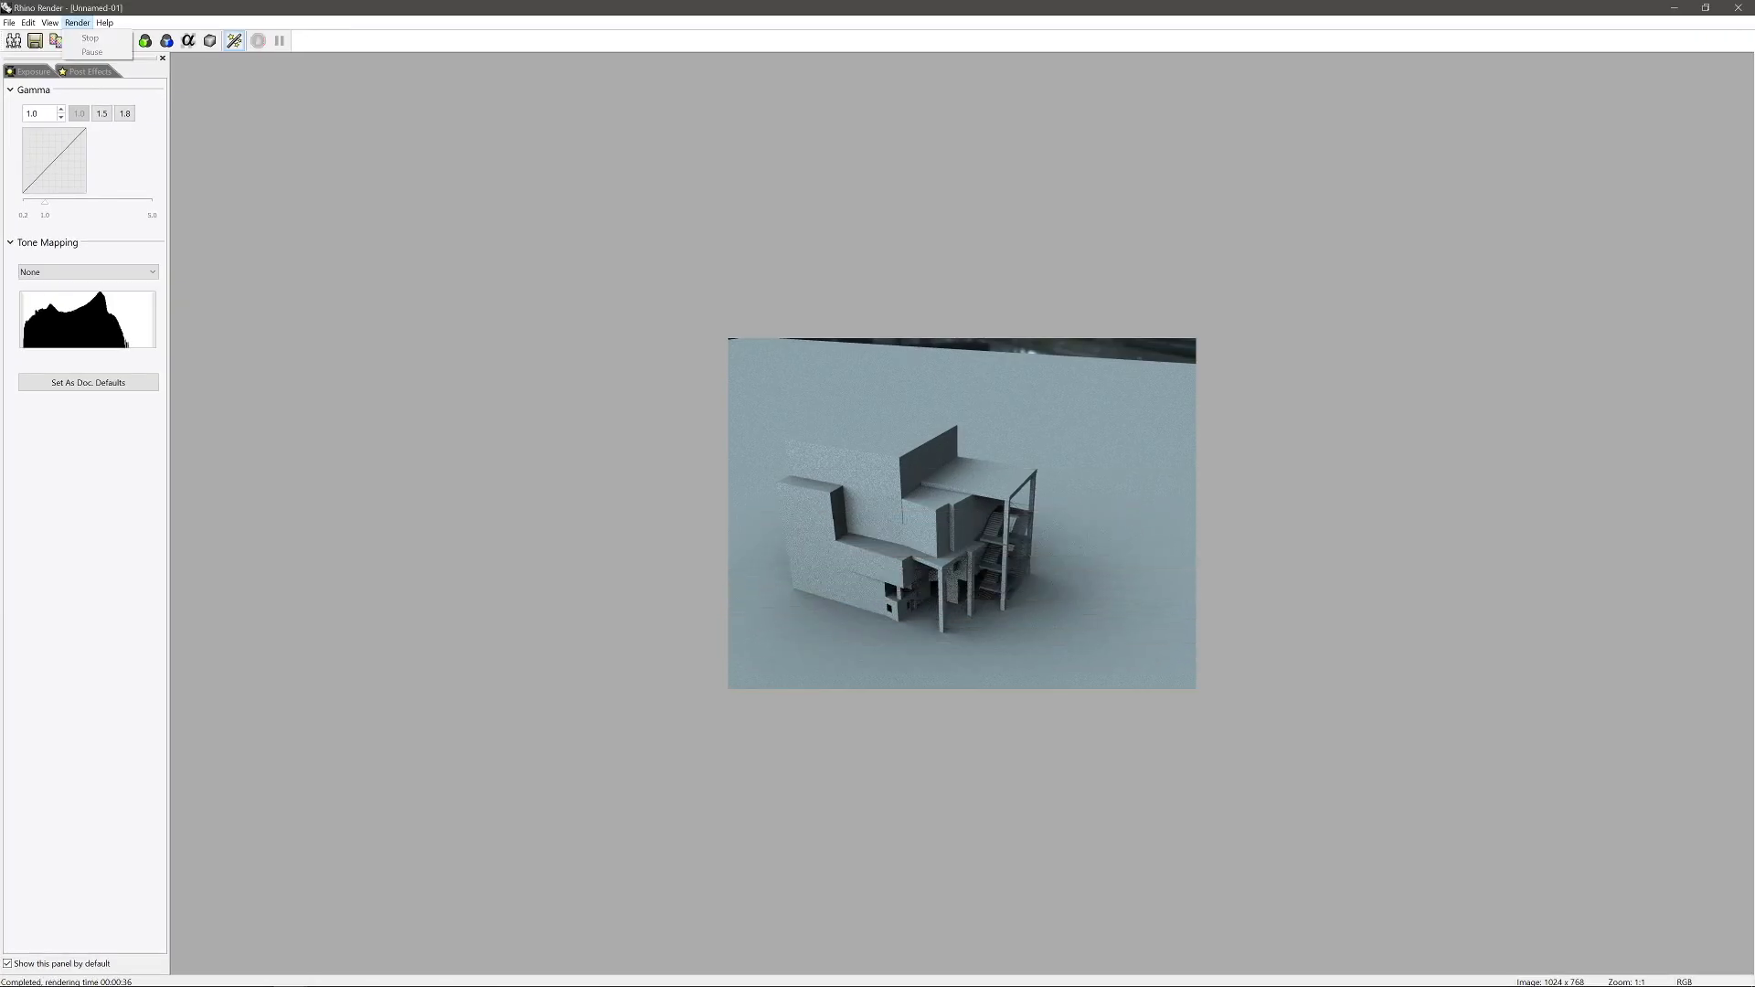
key(super+Down)
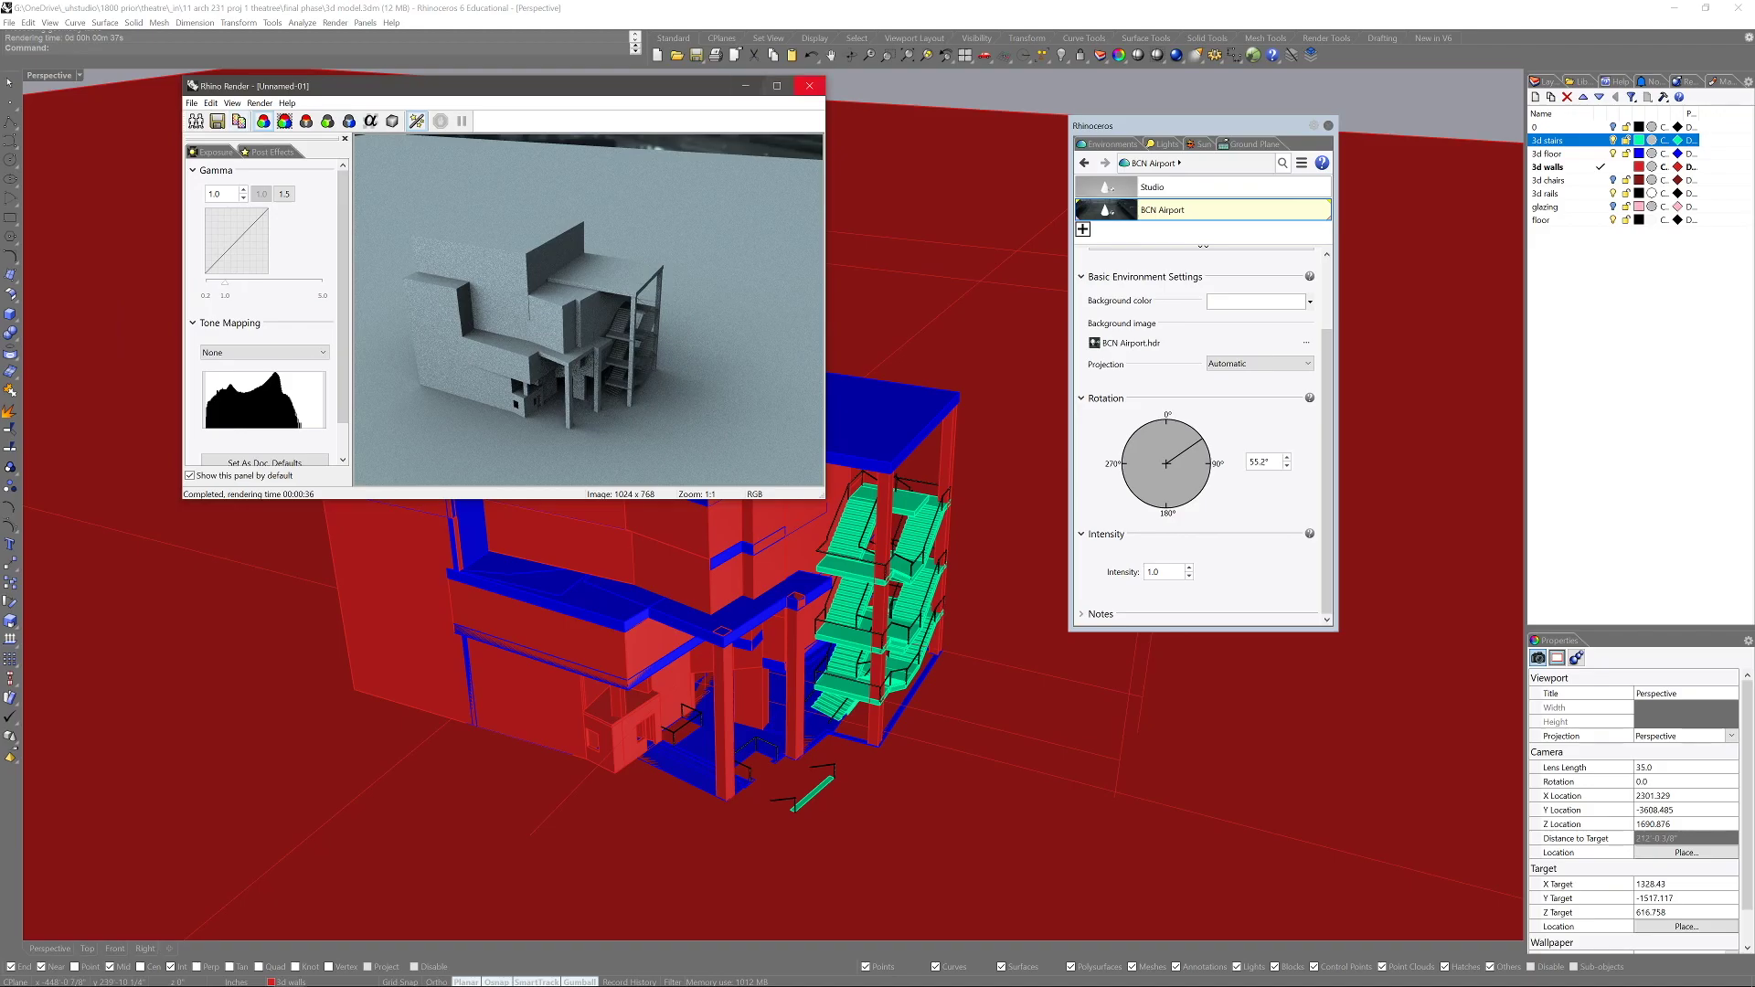